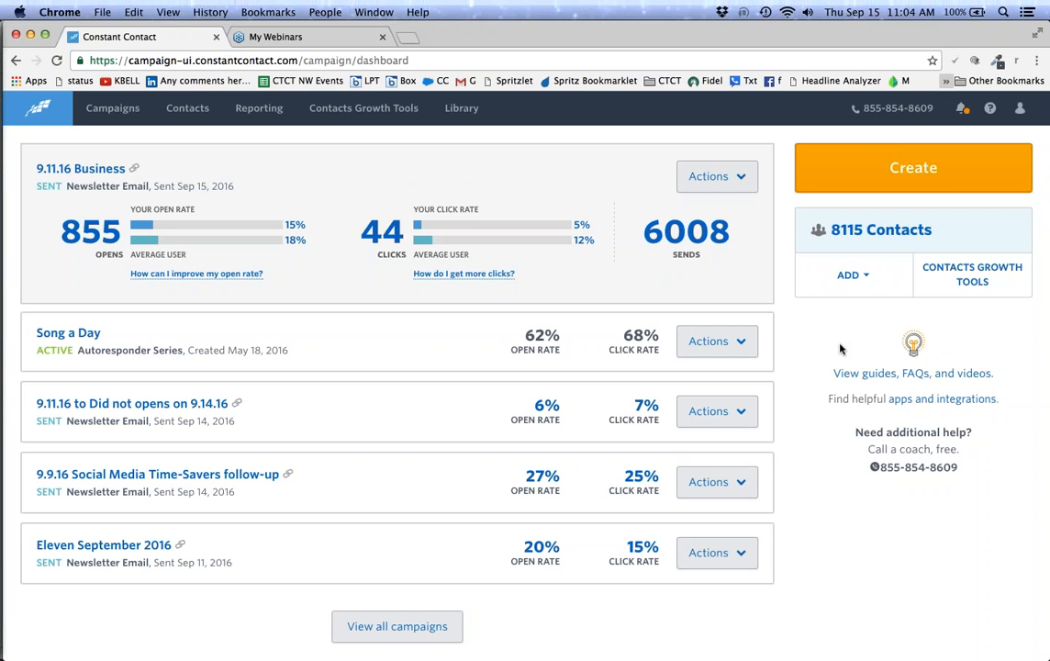
# Start creating a new email campaign.
pyautogui.click(885, 169)
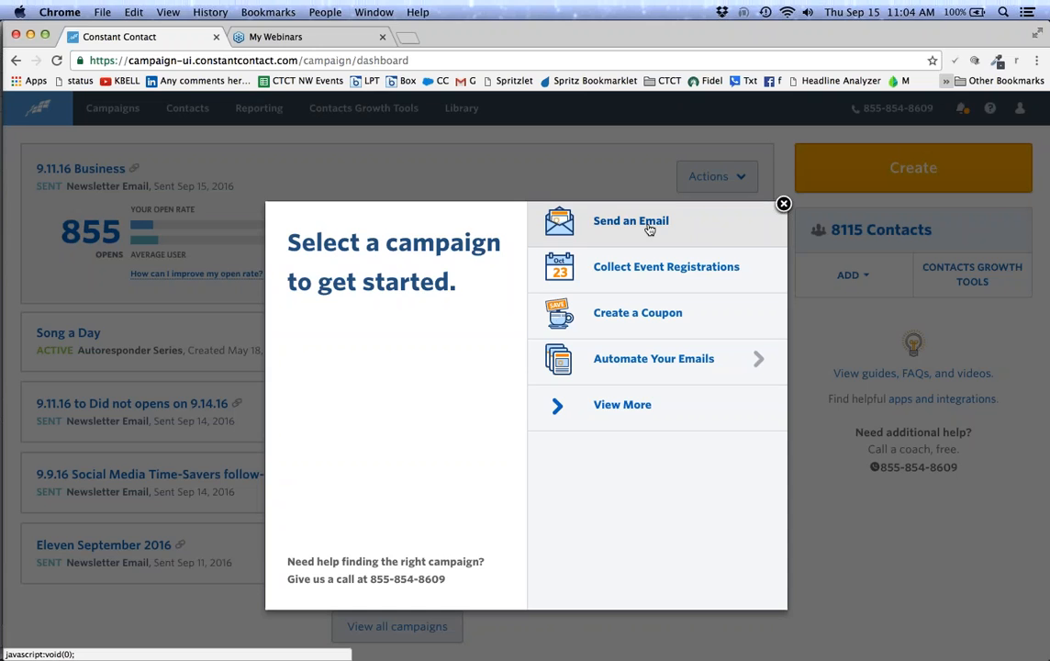
pyautogui.click(647, 228)
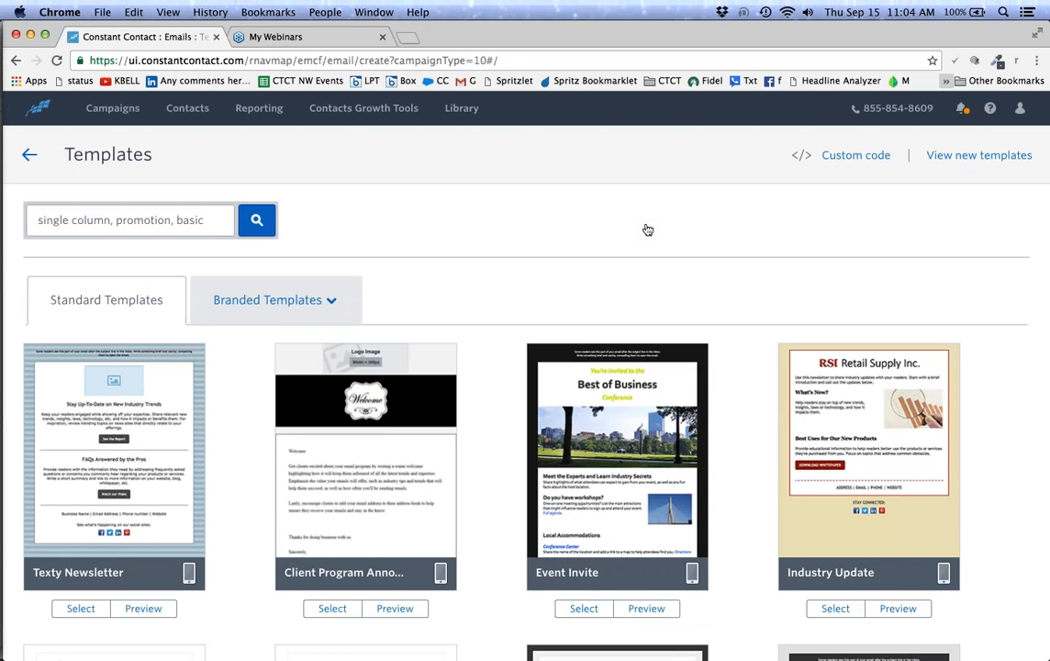
# Look through the standard email templates on offer, such as the newsletter, event and industry update designs.
pyautogui.scroll(-2, 1009, 246)
pyautogui.scroll(1, 1010, 247)
pyautogui.scroll(-2, 1010, 248)
pyautogui.scroll(-2, 1010, 249)
pyautogui.scroll(1, 1009, 249)
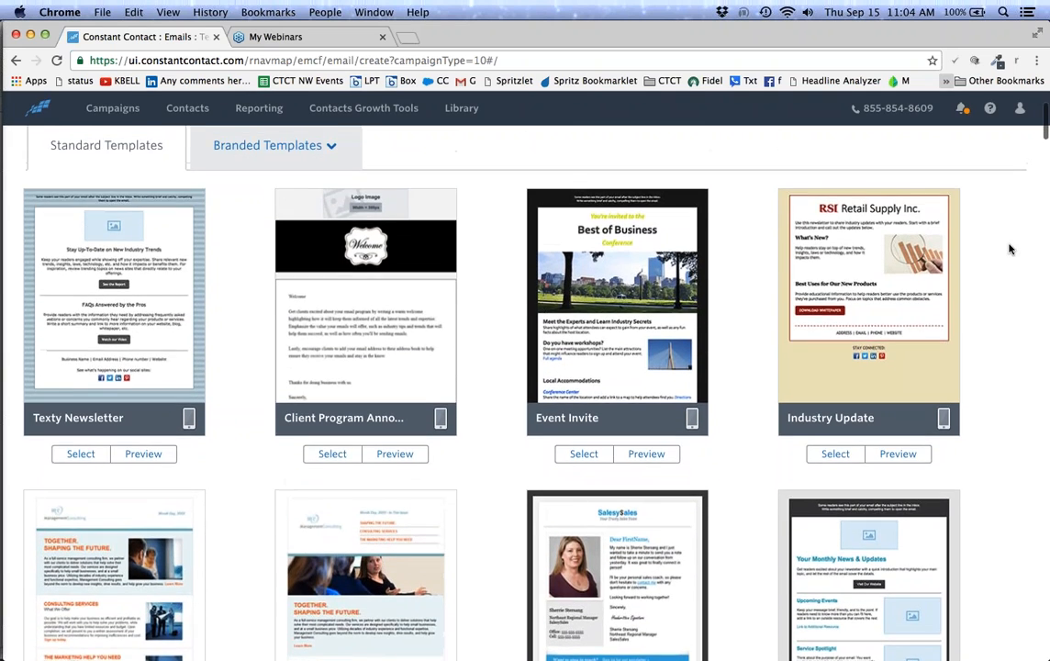
pyautogui.scroll(4, 1003, 257)
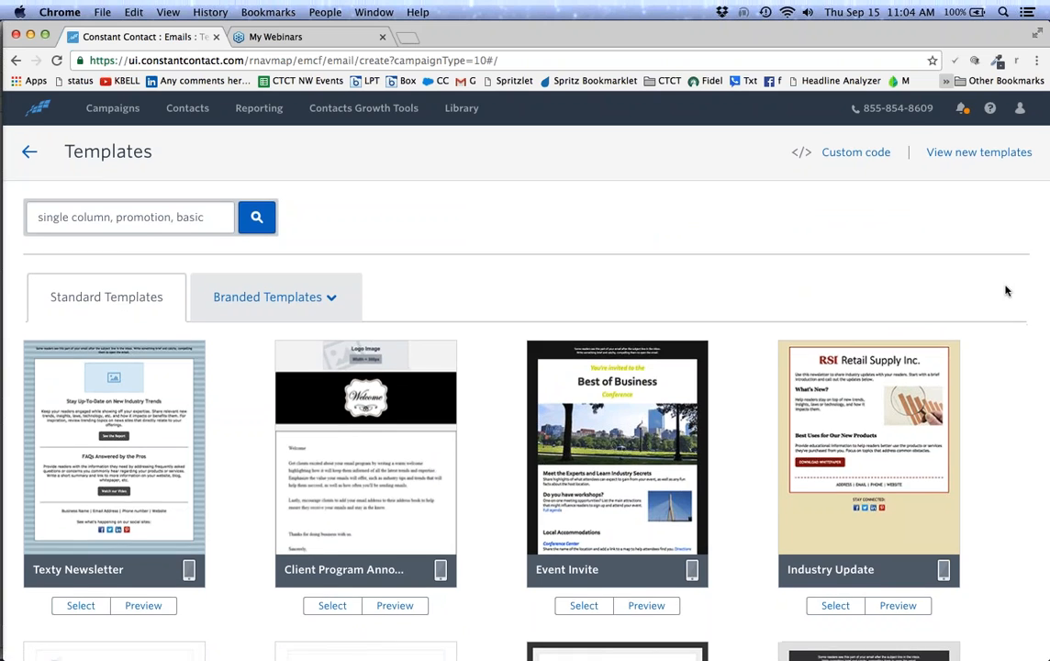
pyautogui.scroll(-2, 1006, 291)
pyautogui.scroll(-1, 1006, 291)
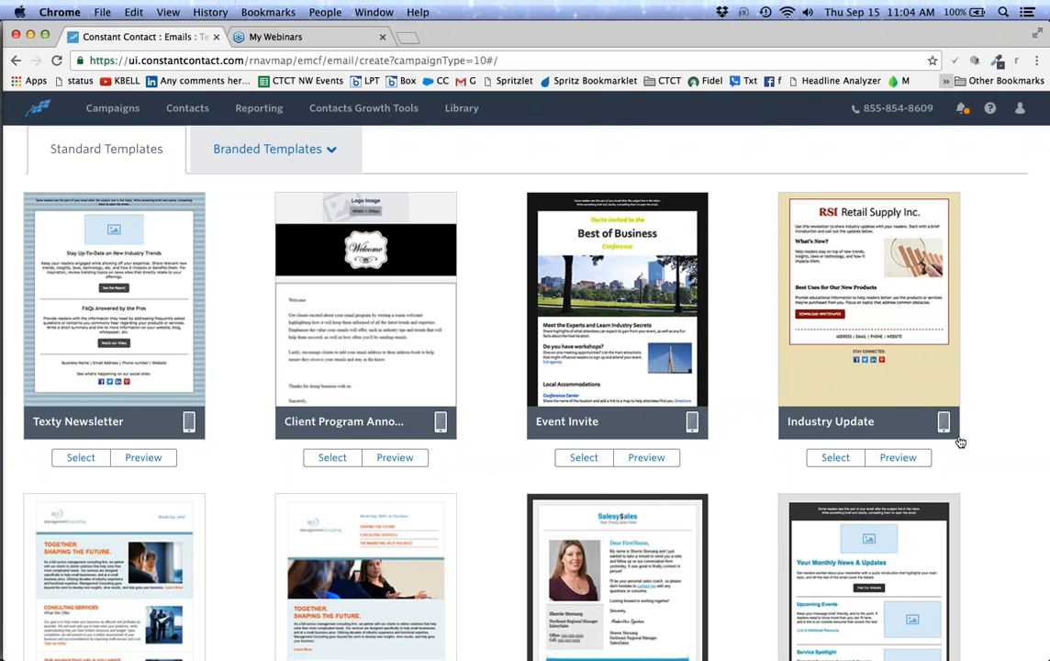
pyautogui.scroll(3, 986, 412)
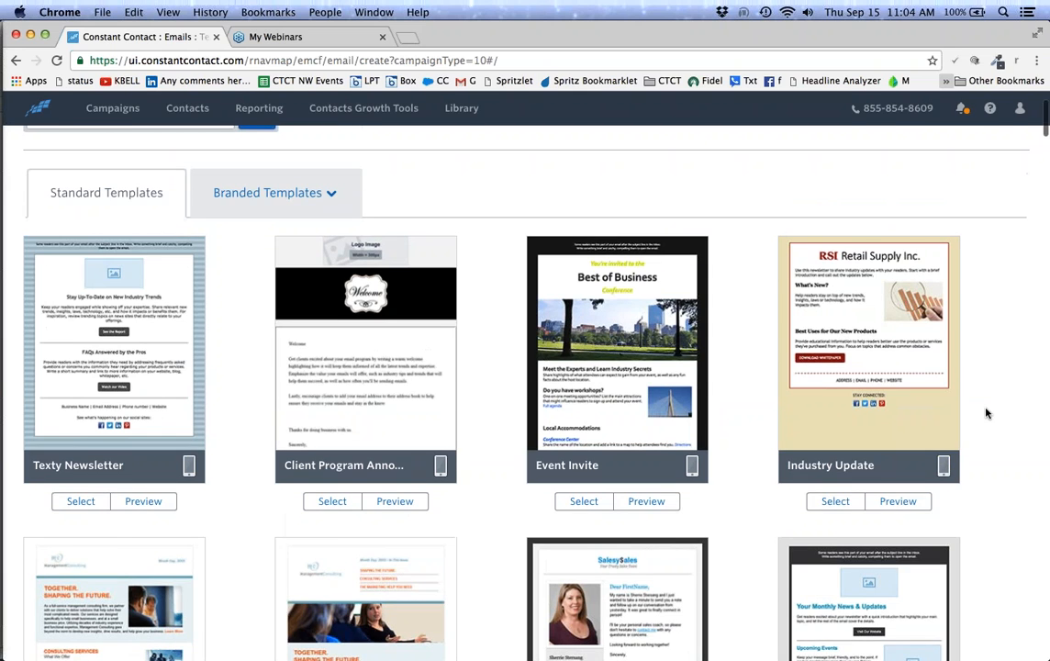
# Switch to the new template collection and choose the Basic Newsletter template for the email.
pyautogui.click(976, 158)
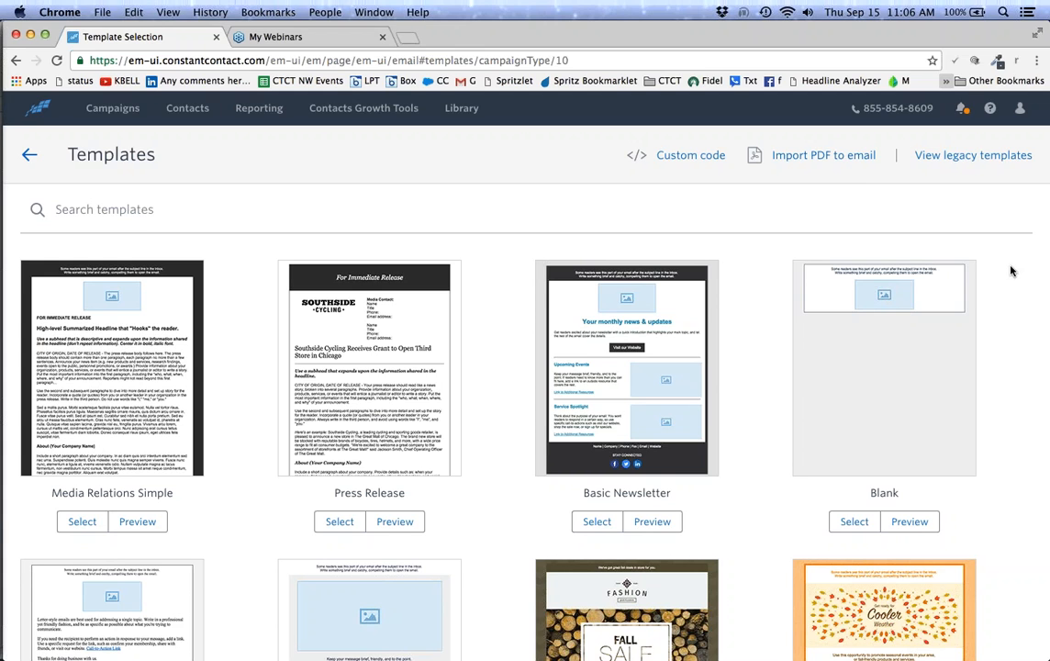
pyautogui.scroll(-1, 1010, 271)
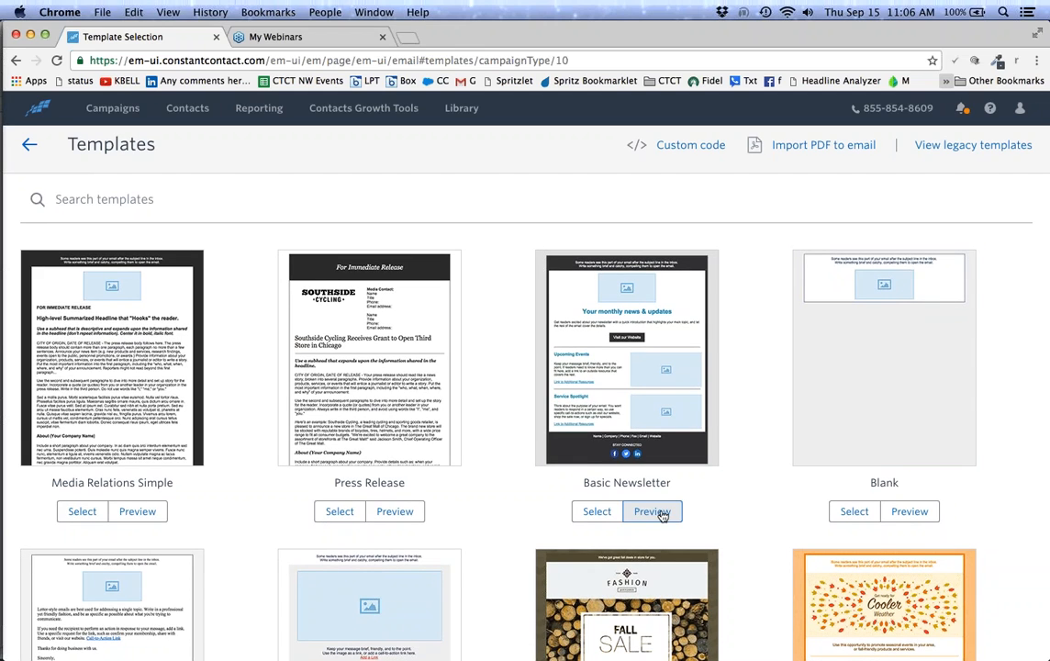
pyautogui.click(597, 512)
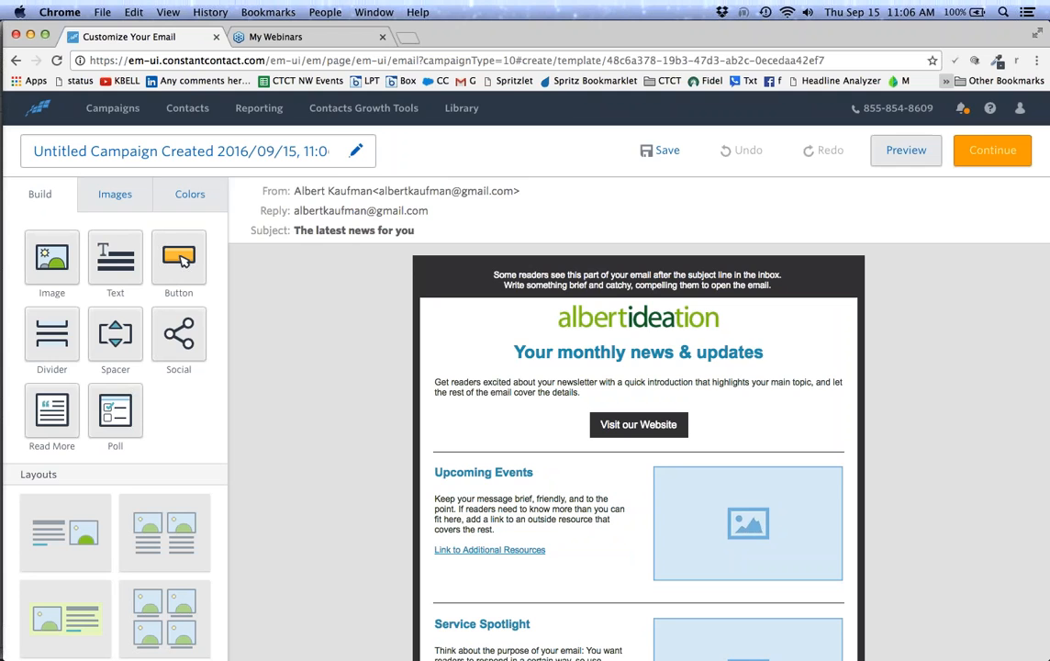
# Rename the campaign as 9.15.16.
pyautogui.click(217, 147)
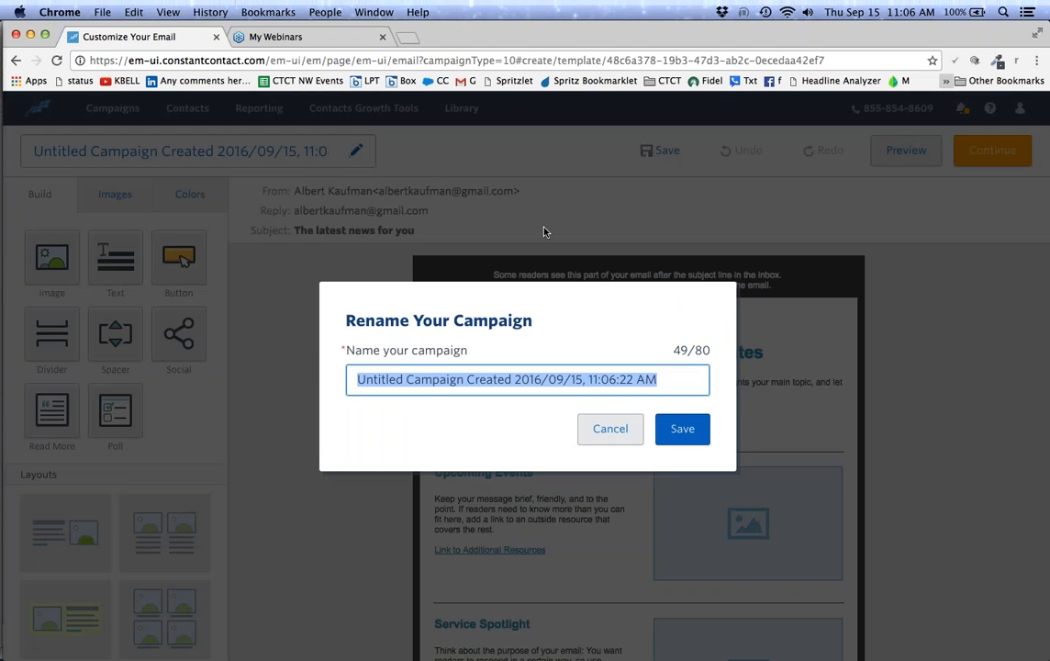
pyautogui.write('9')
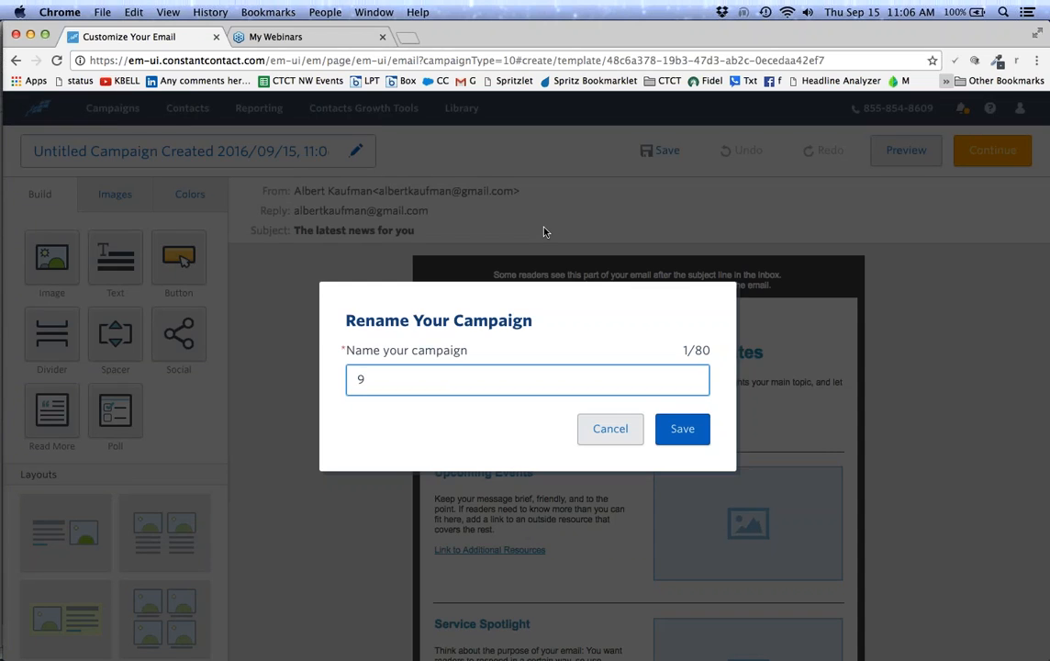
pyautogui.write('.15.16')
pyautogui.click(682, 430)
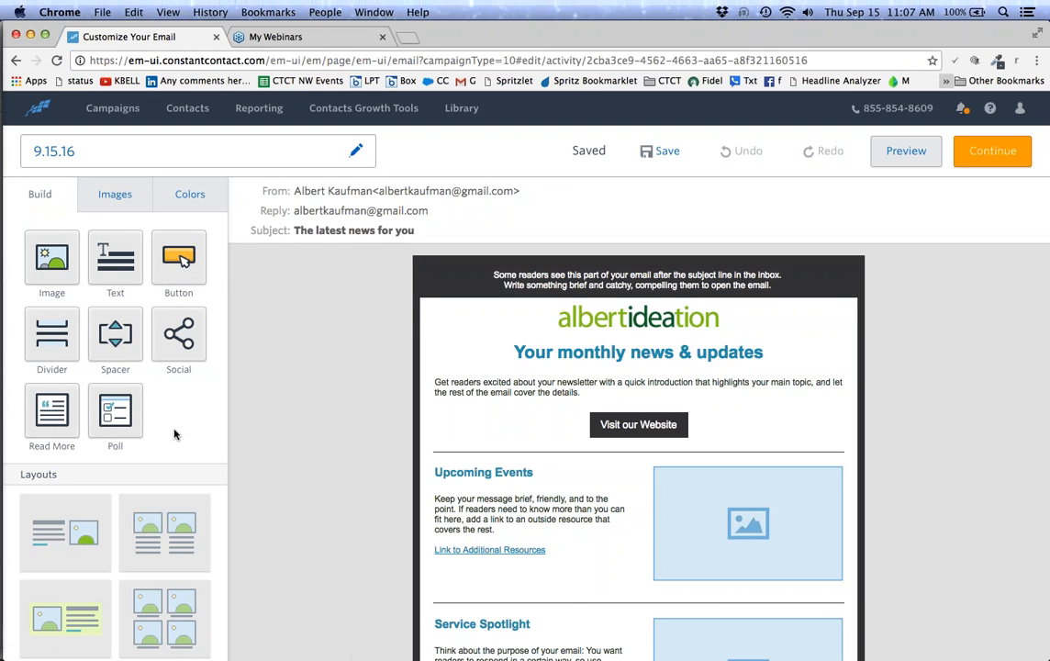
# Review the available building blocks and layouts, the image library and the email's color settings.
pyautogui.scroll(-3, 281, 423)
pyautogui.scroll(-3, 191, 435)
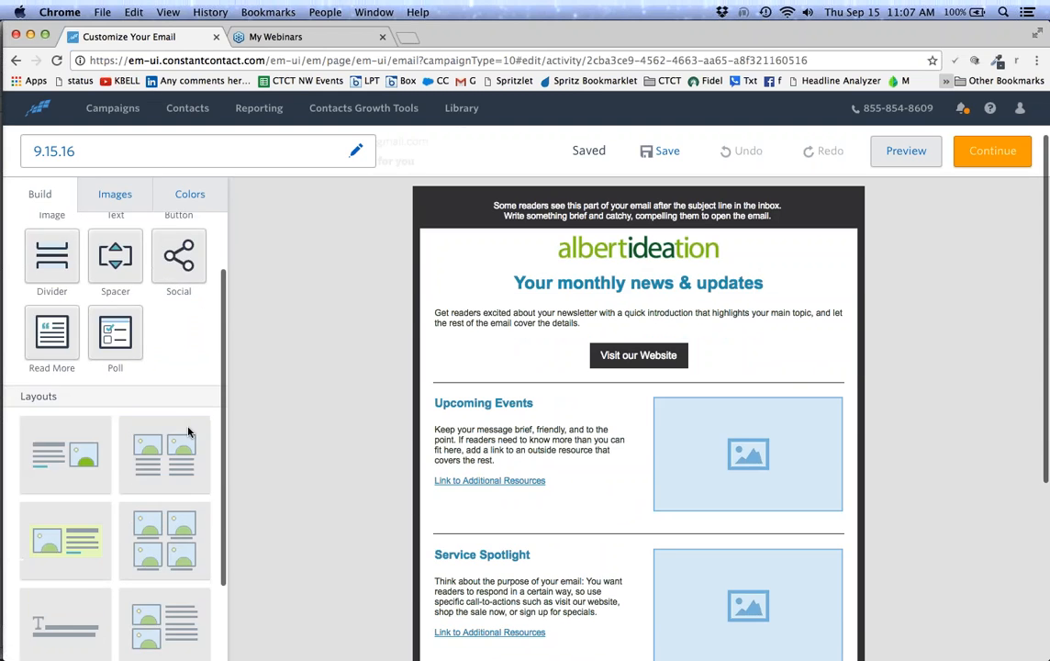
pyautogui.scroll(-5, 188, 431)
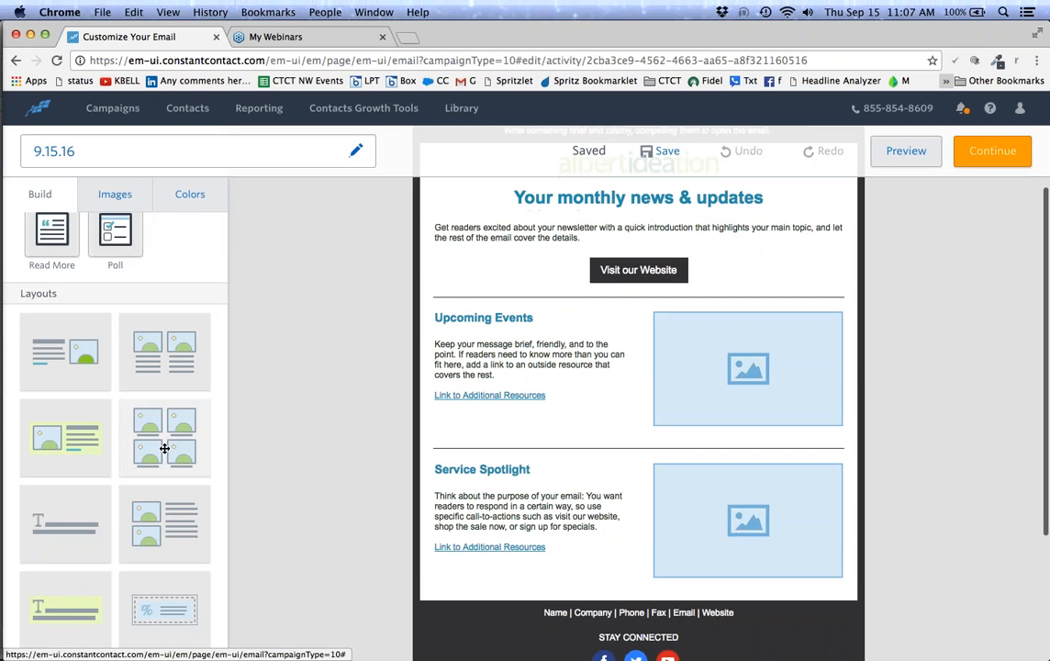
pyautogui.scroll(5, 156, 367)
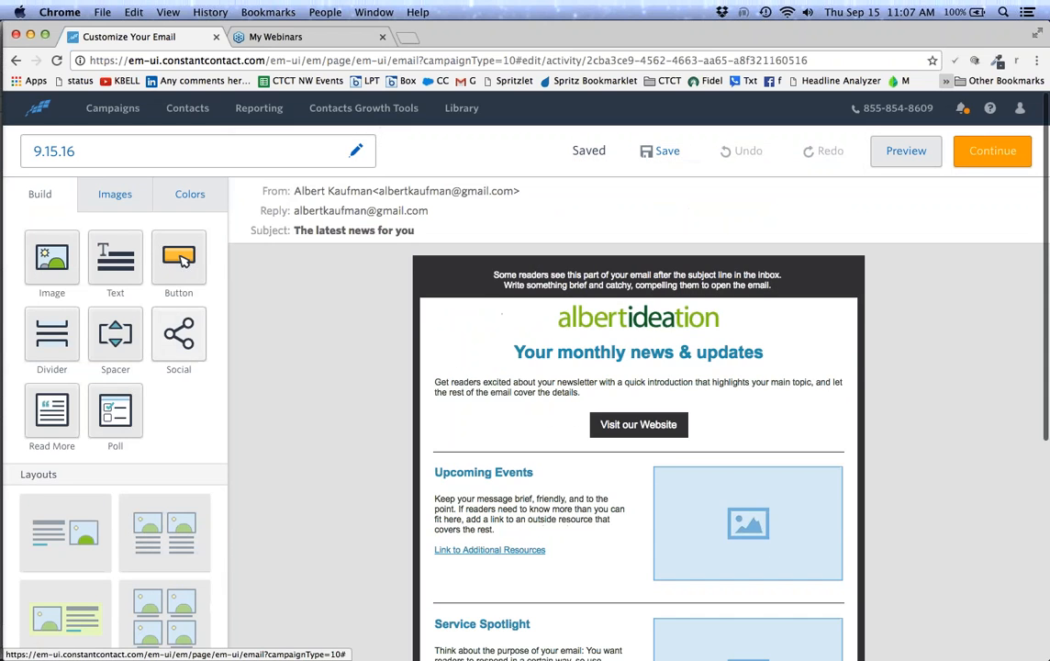
pyautogui.click(115, 195)
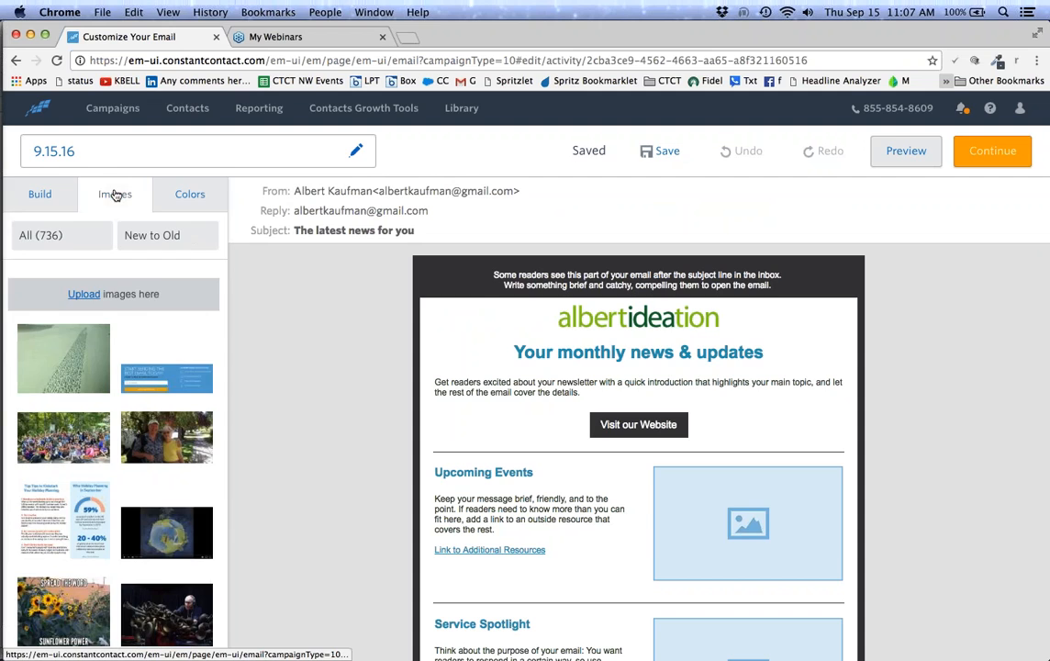
pyautogui.click(188, 194)
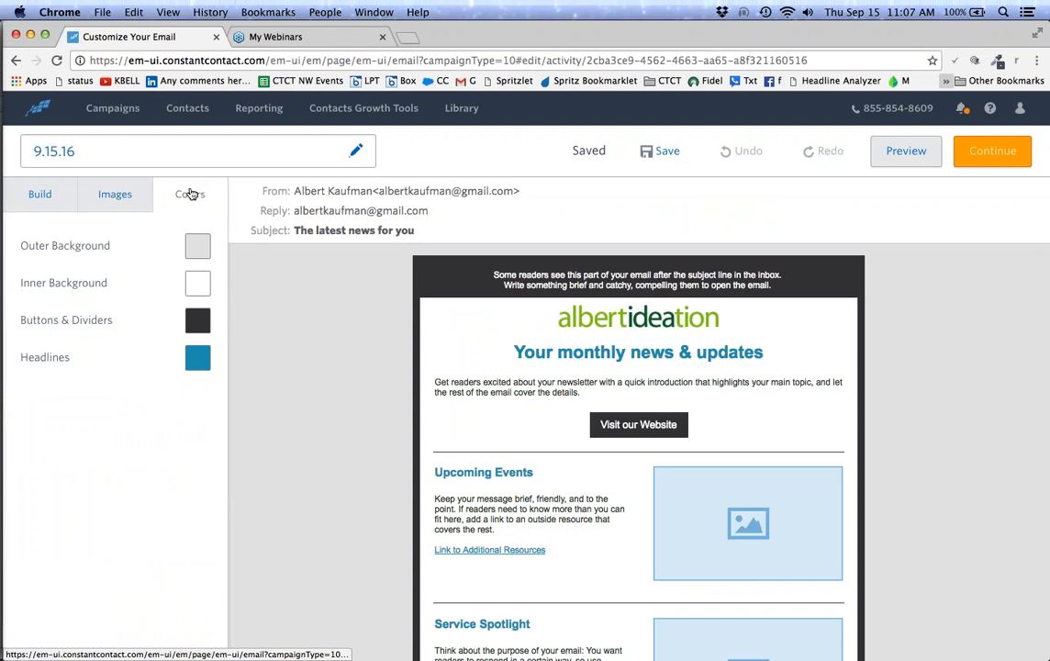
pyautogui.click(50, 196)
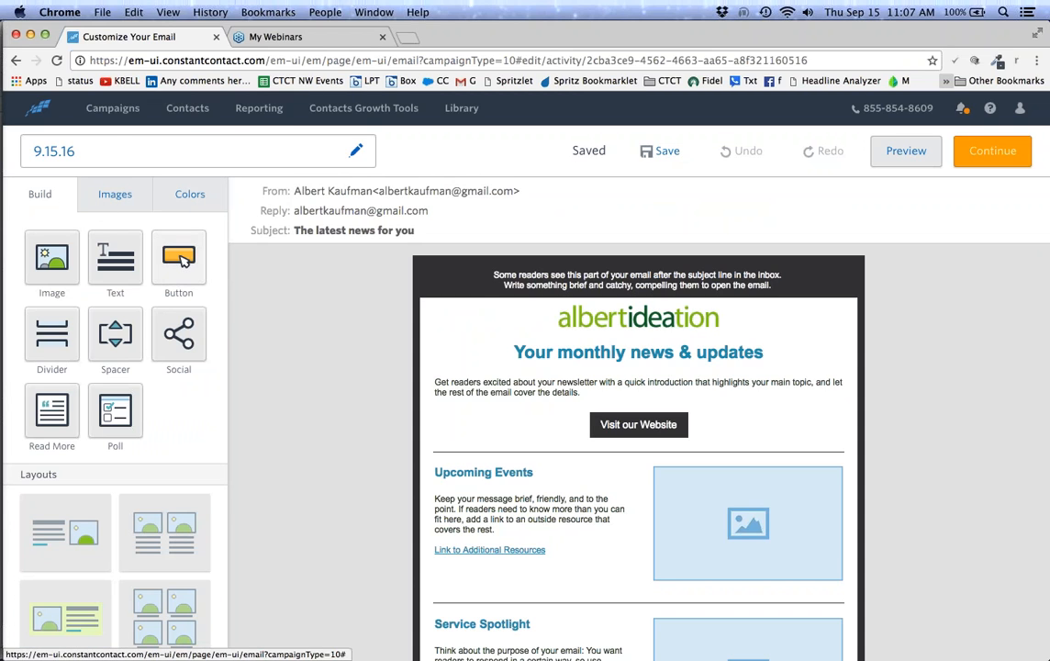
# Set the From Email in the message header to the sender's albertideation business address and keep it as the reply address.
pyautogui.click(491, 217)
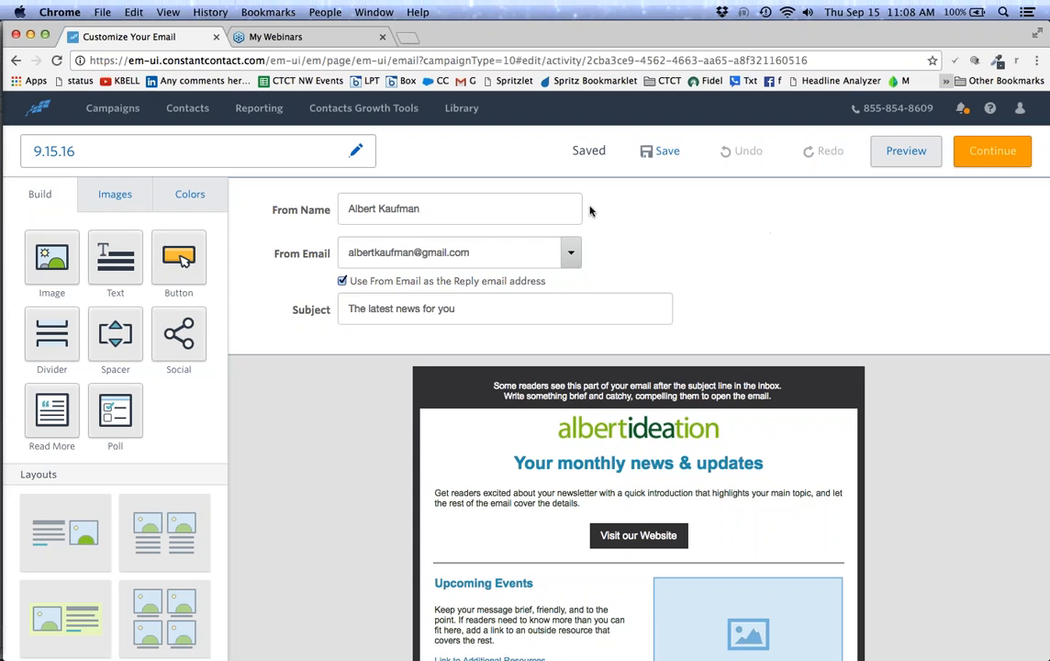
pyautogui.click(447, 208)
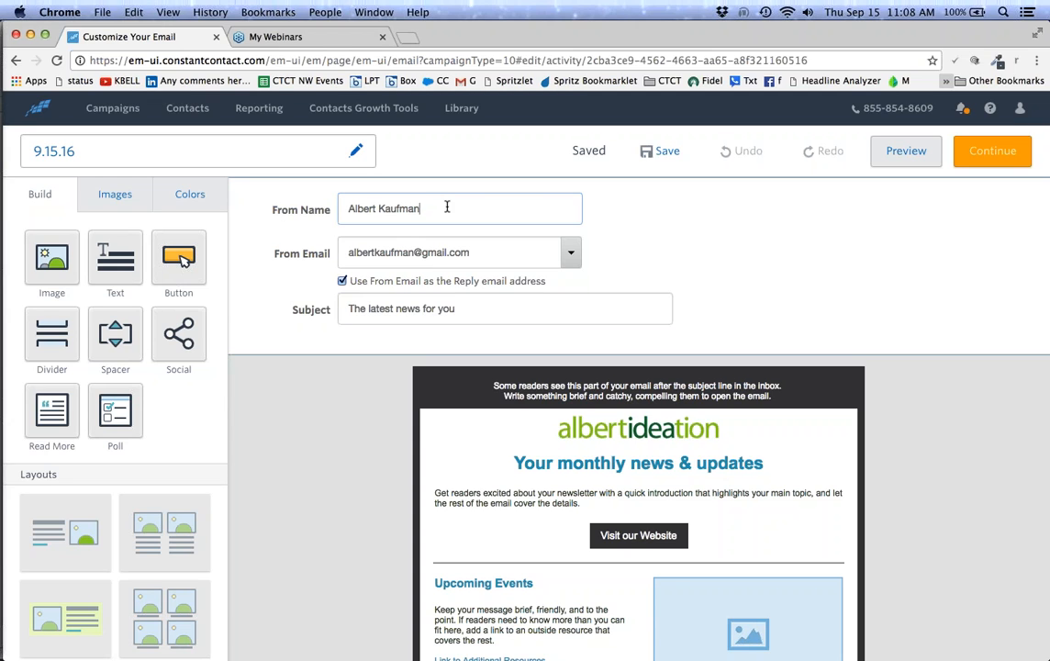
pyautogui.click(570, 255)
pyautogui.press('Down')
pyautogui.press('Down')
pyautogui.press('Return')
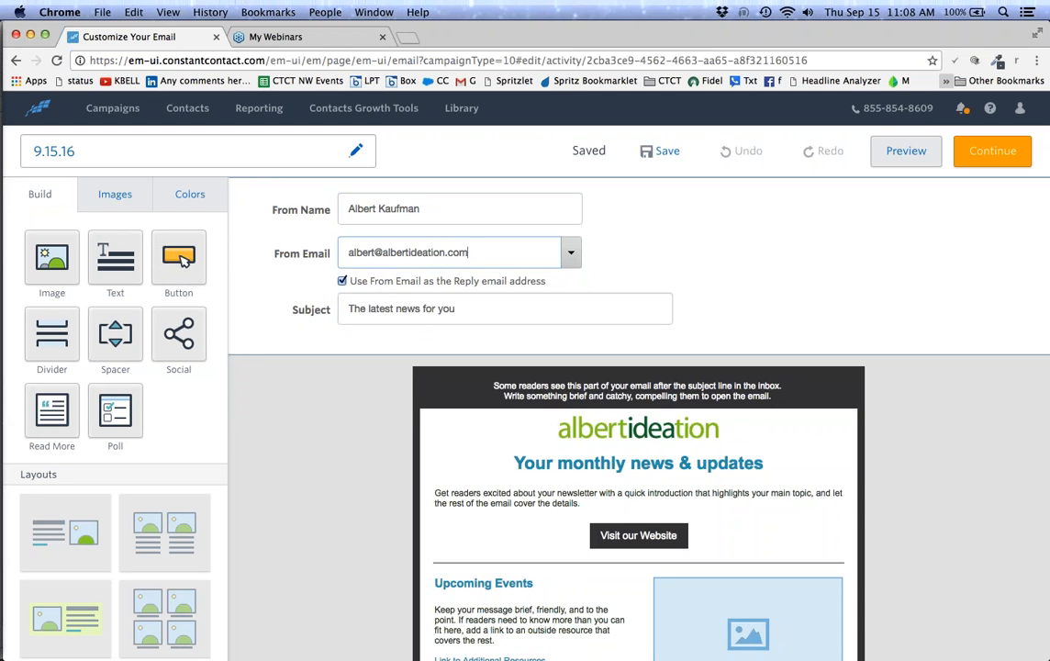
pyautogui.click(341, 282)
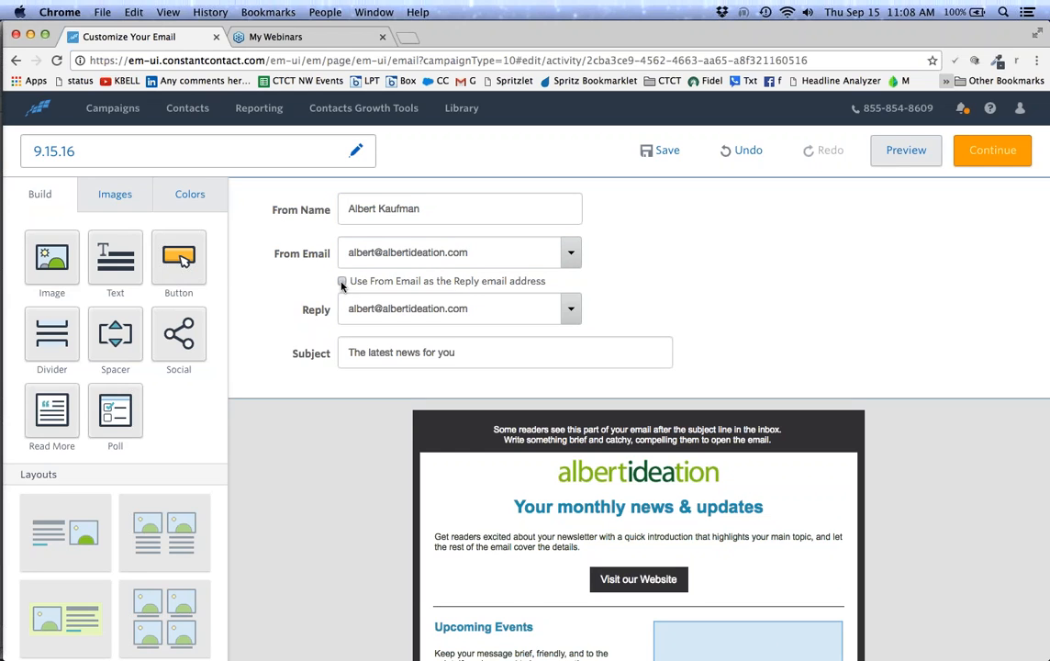
pyautogui.click(341, 282)
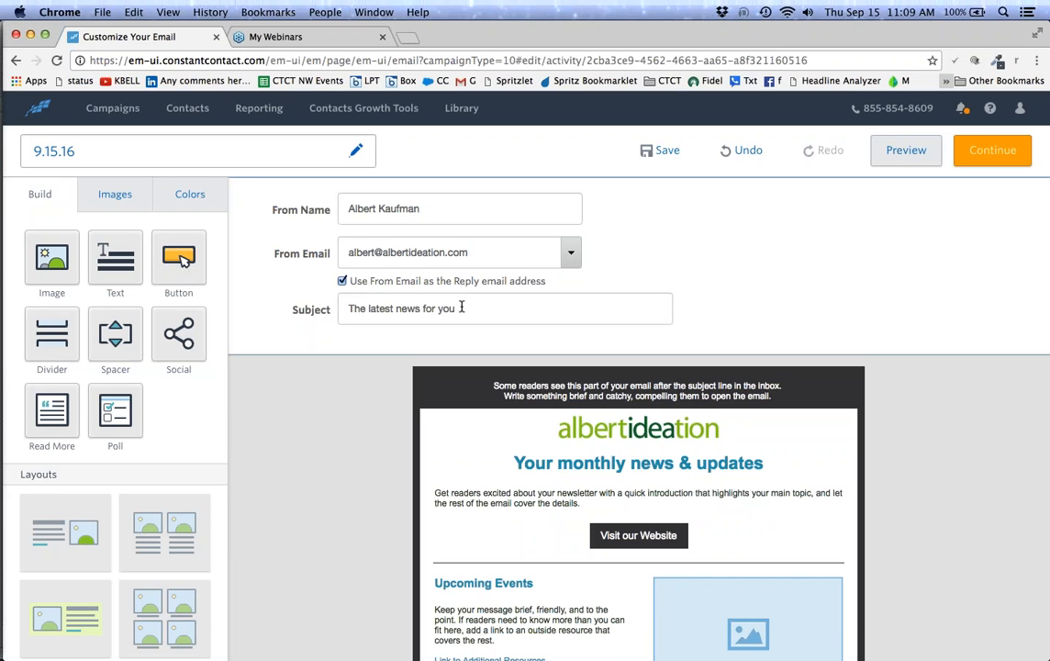
# Open the bookmarked Headline Analyzer site in a new tab to view its headline entry form, and return to the email editor.
pyautogui.click(409, 39)
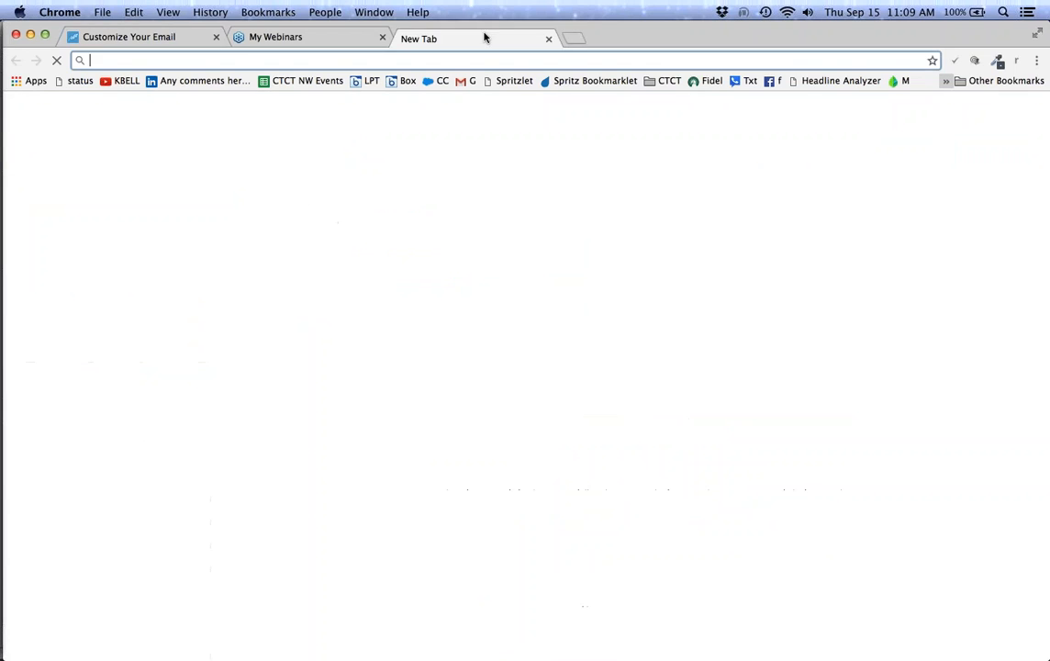
pyautogui.click(828, 82)
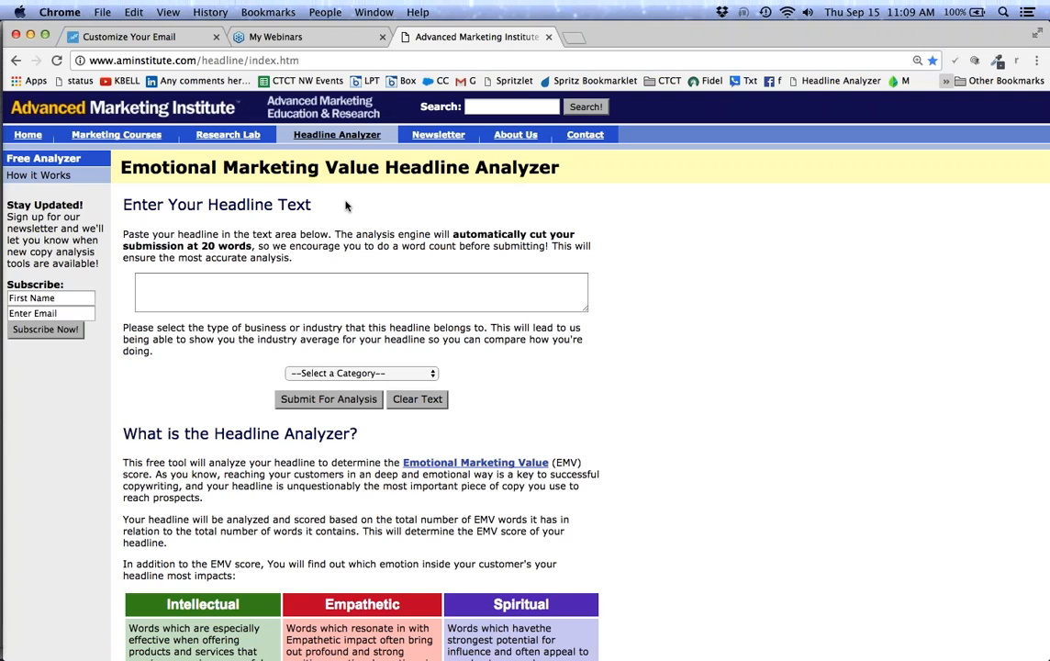
pyautogui.click(229, 281)
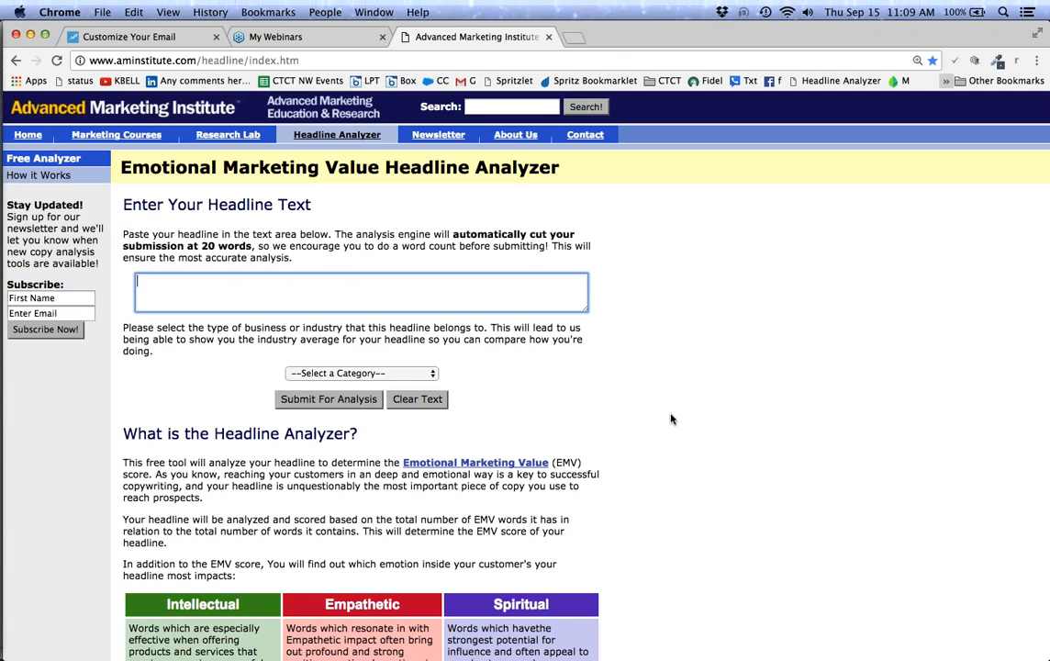
pyautogui.click(307, 38)
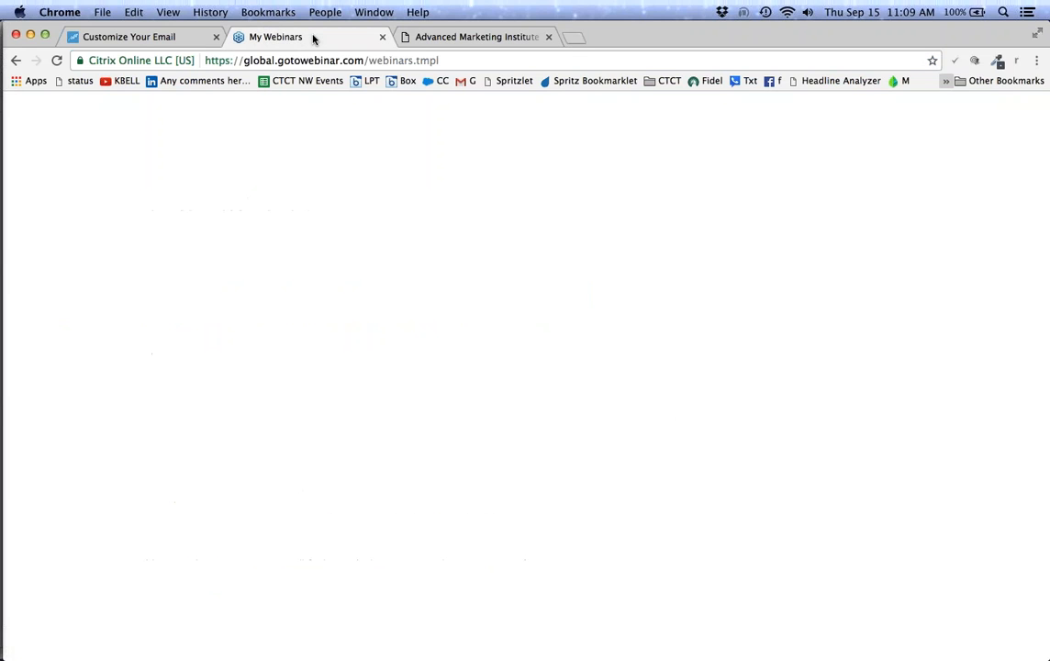
pyautogui.click(138, 36)
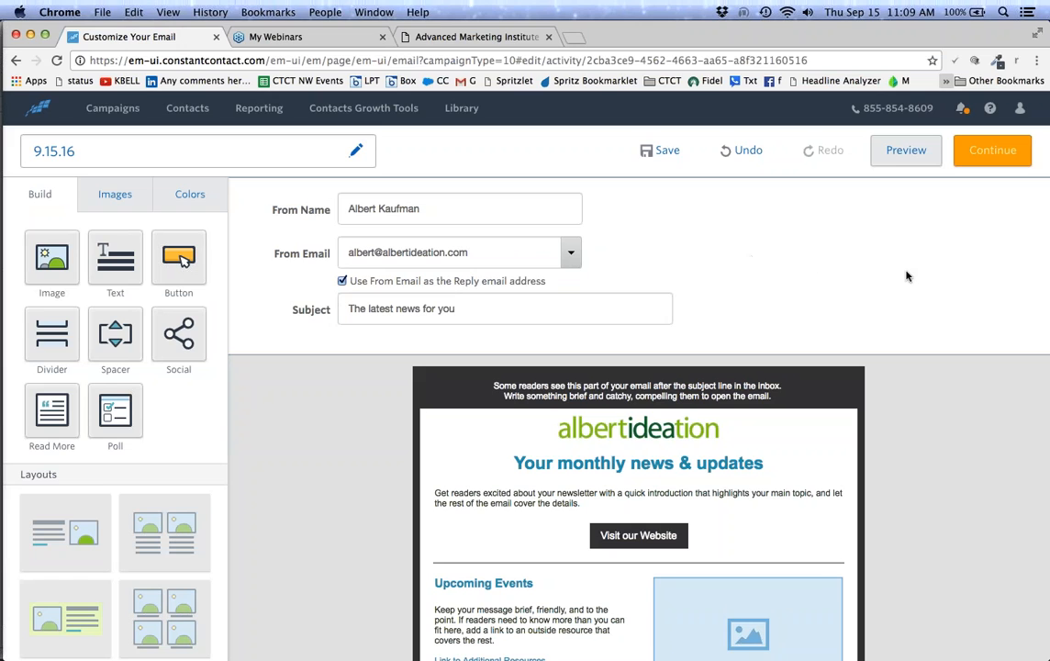
# Extend the email's subject line to read "The latest news for you - Read on!".
pyautogui.scroll(-1, 906, 276)
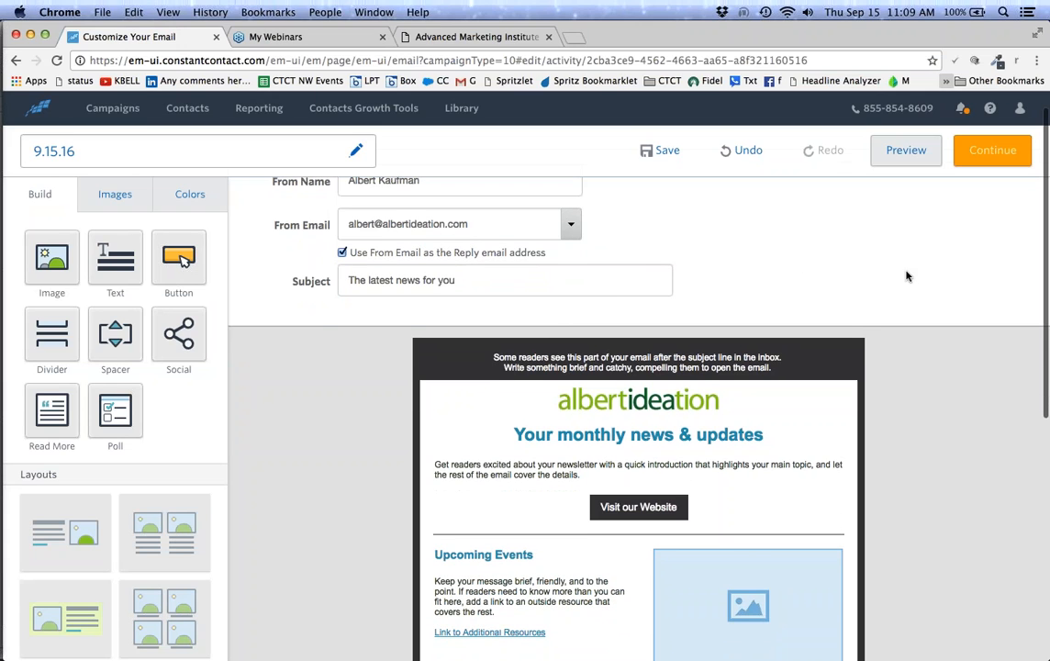
pyautogui.moveTo(454, 280); pyautogui.dragTo(338, 279)
pyautogui.click(461, 280)
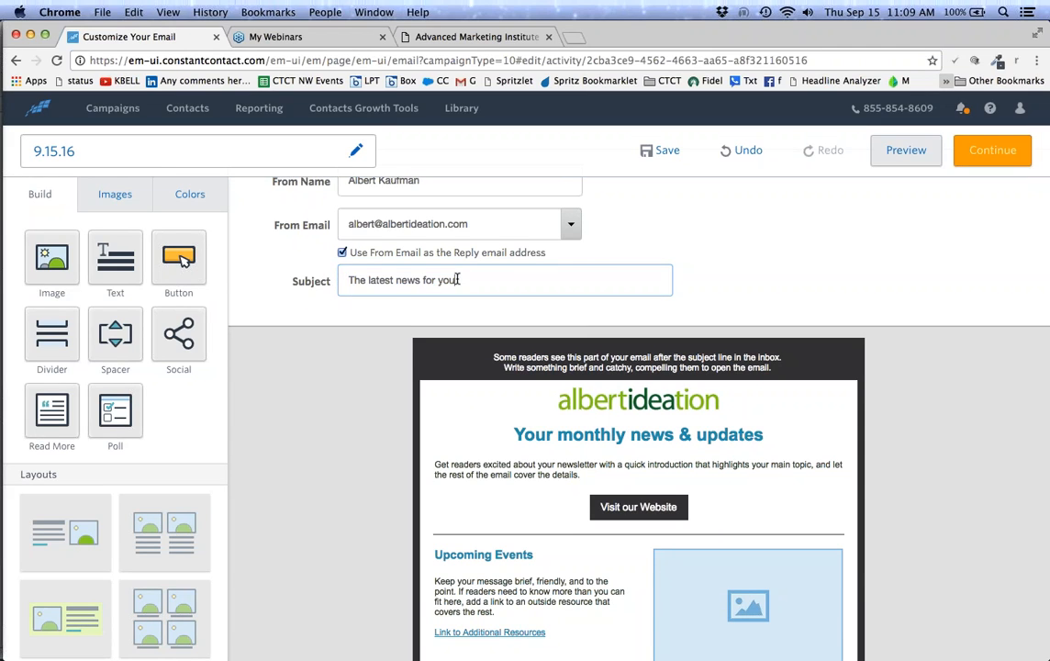
pyautogui.write('- Read on!')
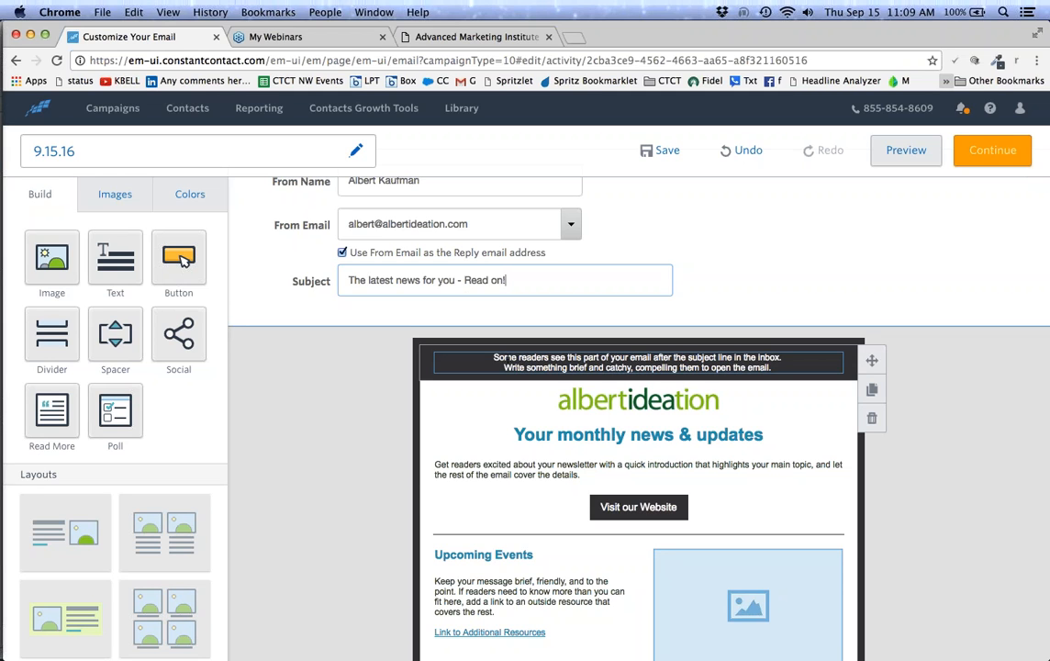
# Recolor the whole preheader text in the dark banner to a dark gray that blends with its background.
pyautogui.click(497, 357)
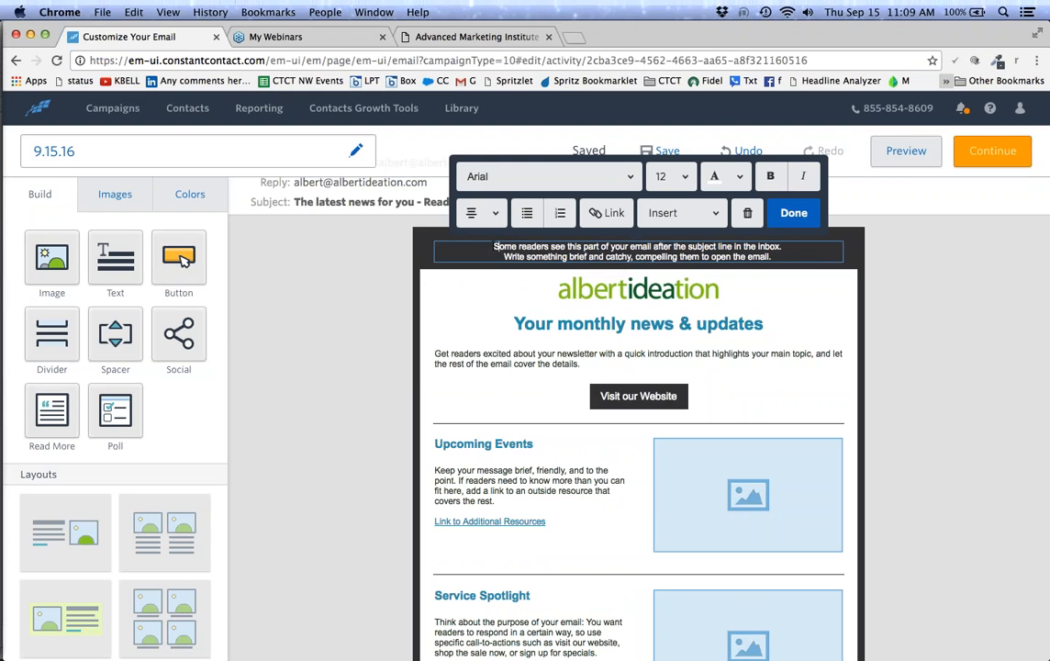
pyautogui.moveTo(493, 246); pyautogui.dragTo(777, 258)
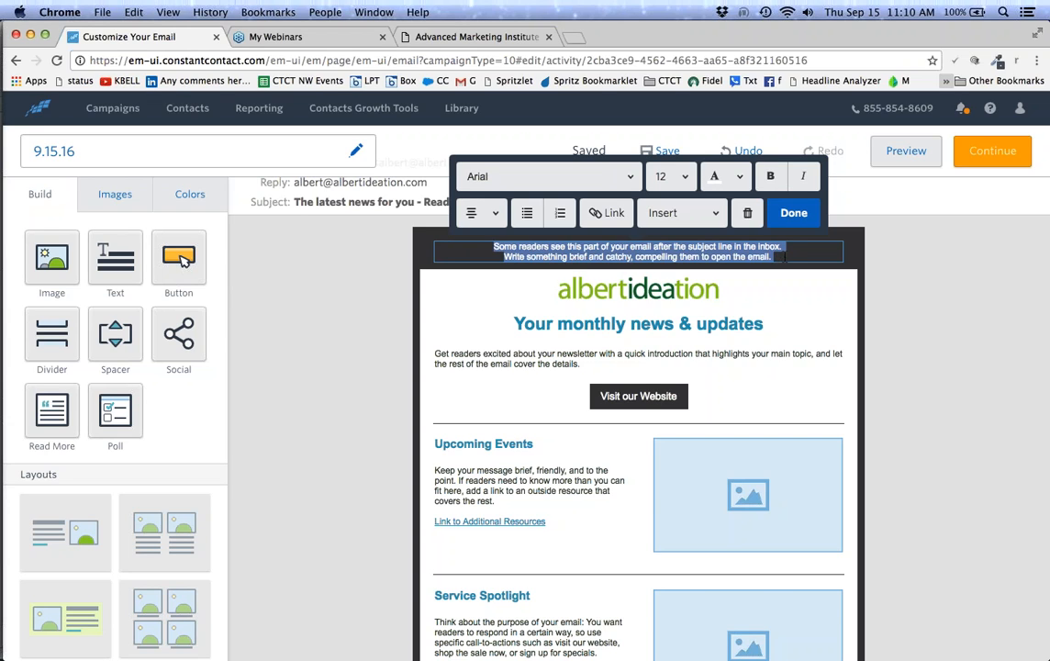
pyautogui.click(564, 258)
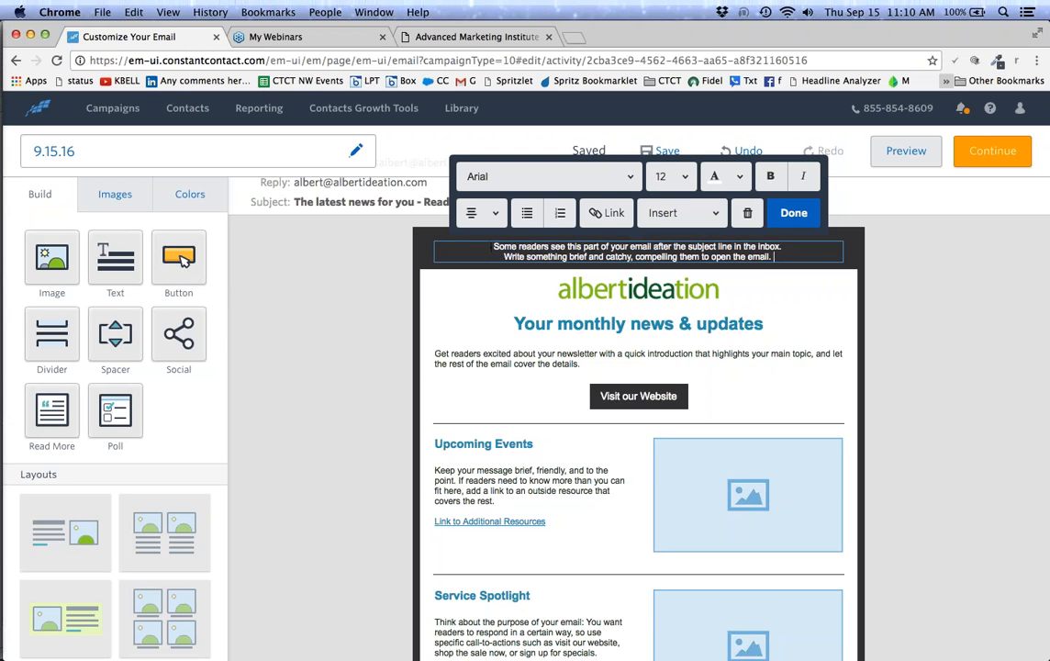
pyautogui.tripleClick(583, 258)
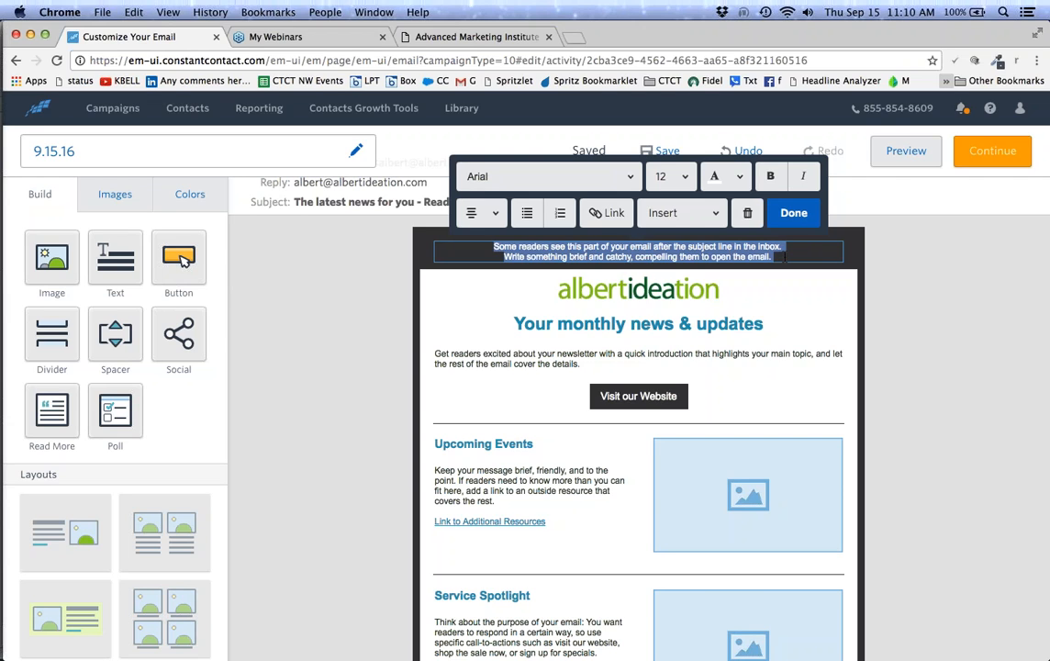
pyautogui.click(741, 176)
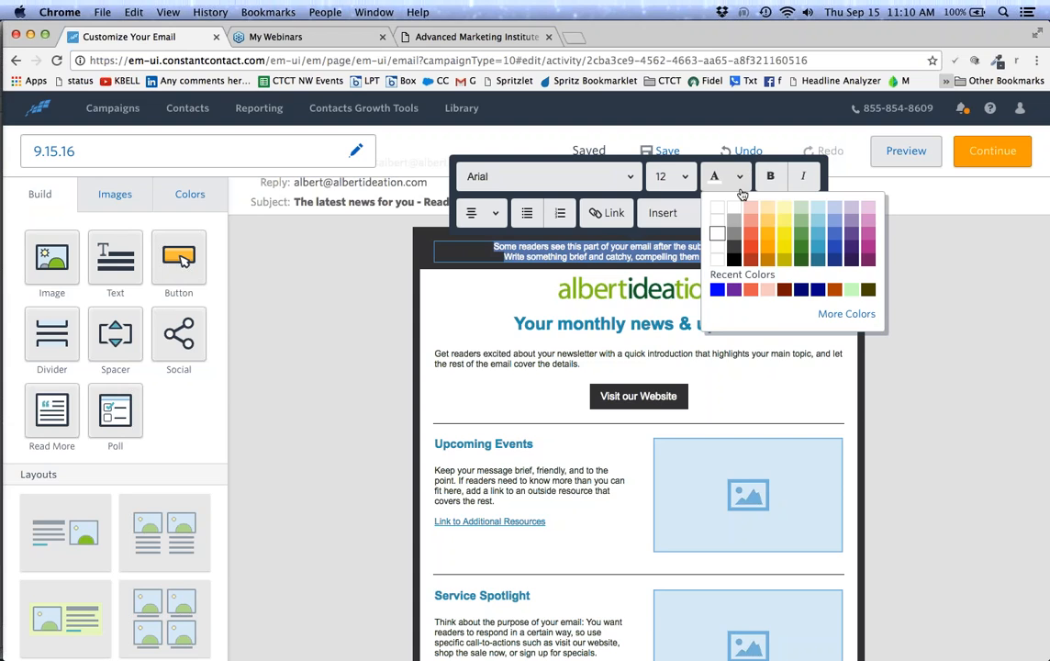
pyautogui.click(734, 248)
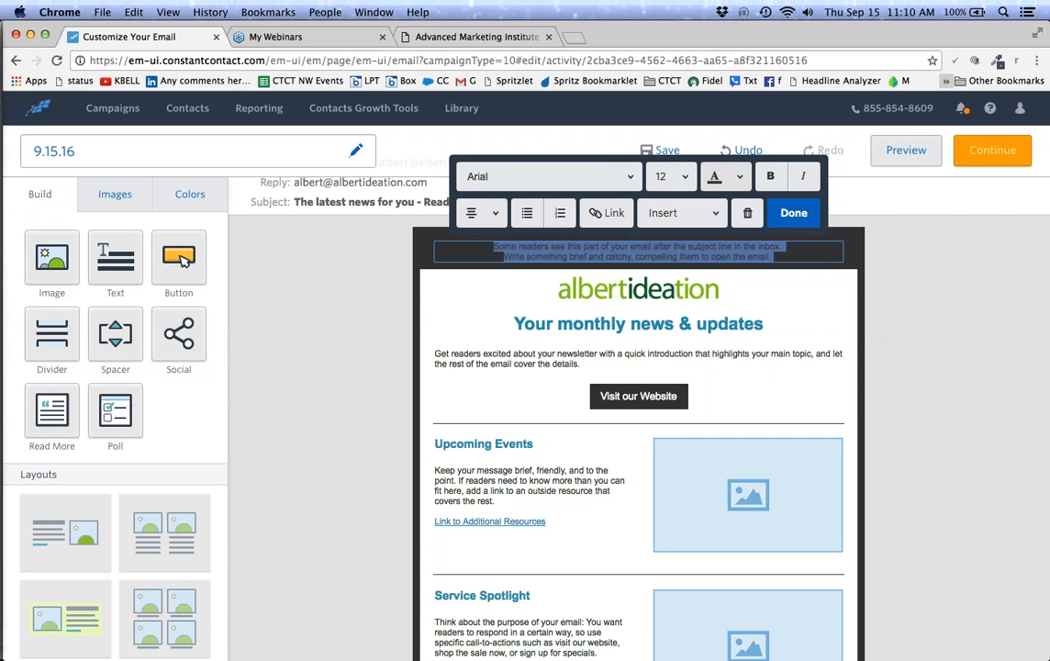
pyautogui.click(786, 293)
pyautogui.click(794, 248)
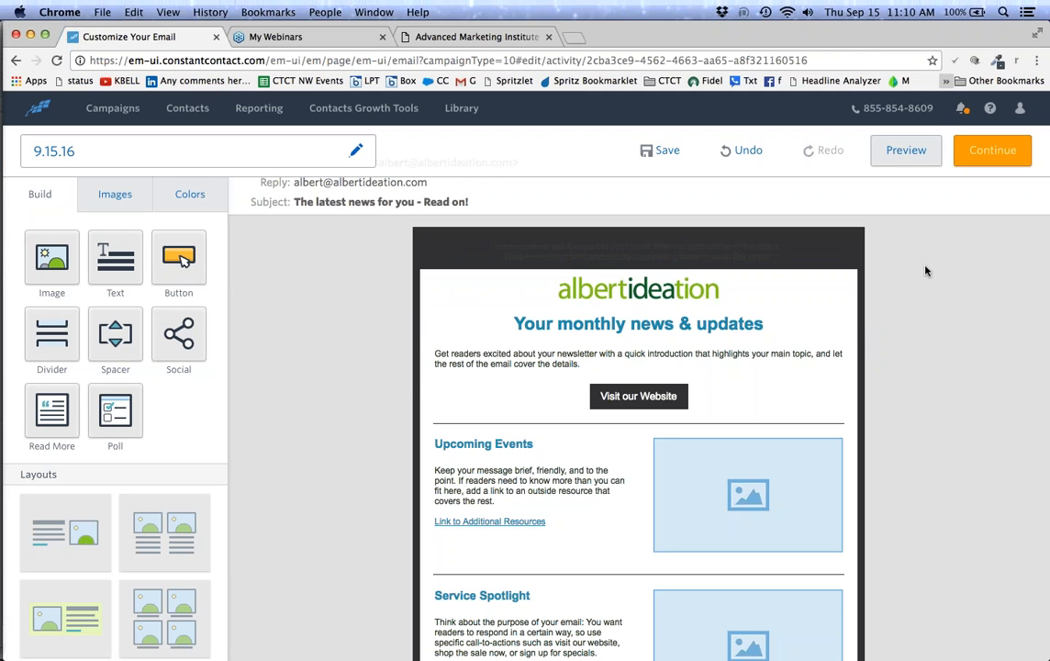
# Open the bookmarked Gmail inbox in a new tab, examine the preview text following each subject line, and return to the email editor.
pyautogui.click(575, 37)
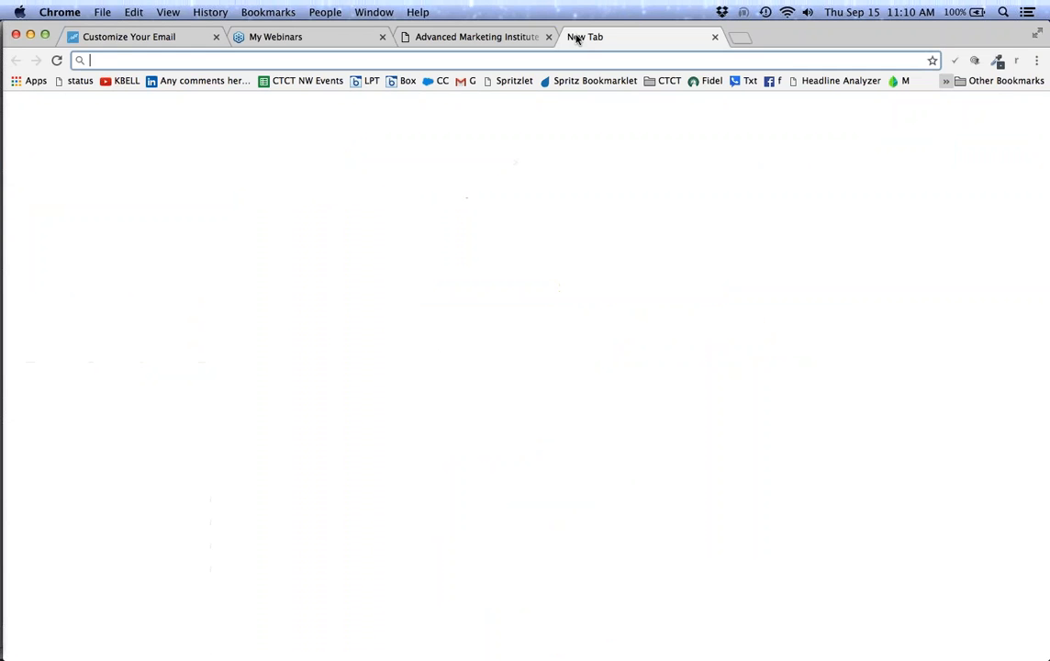
pyautogui.click(469, 81)
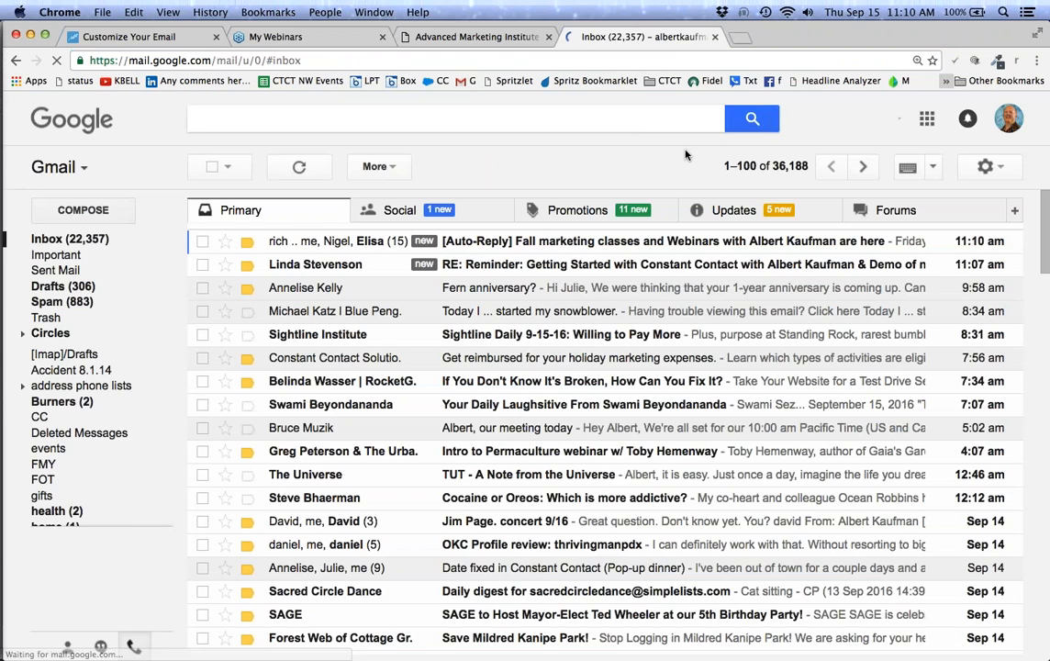
pyautogui.scroll(-3, 537, 227)
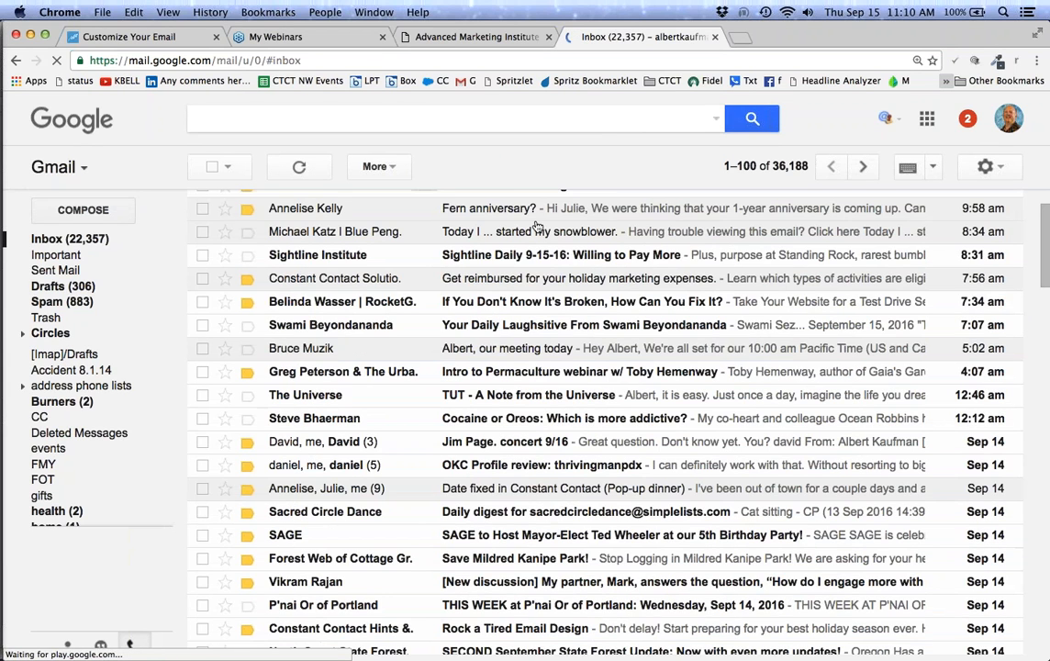
pyautogui.scroll(1, 537, 226)
pyautogui.scroll(-1, 537, 227)
pyautogui.scroll(1, 537, 227)
pyautogui.scroll(-4, 537, 245)
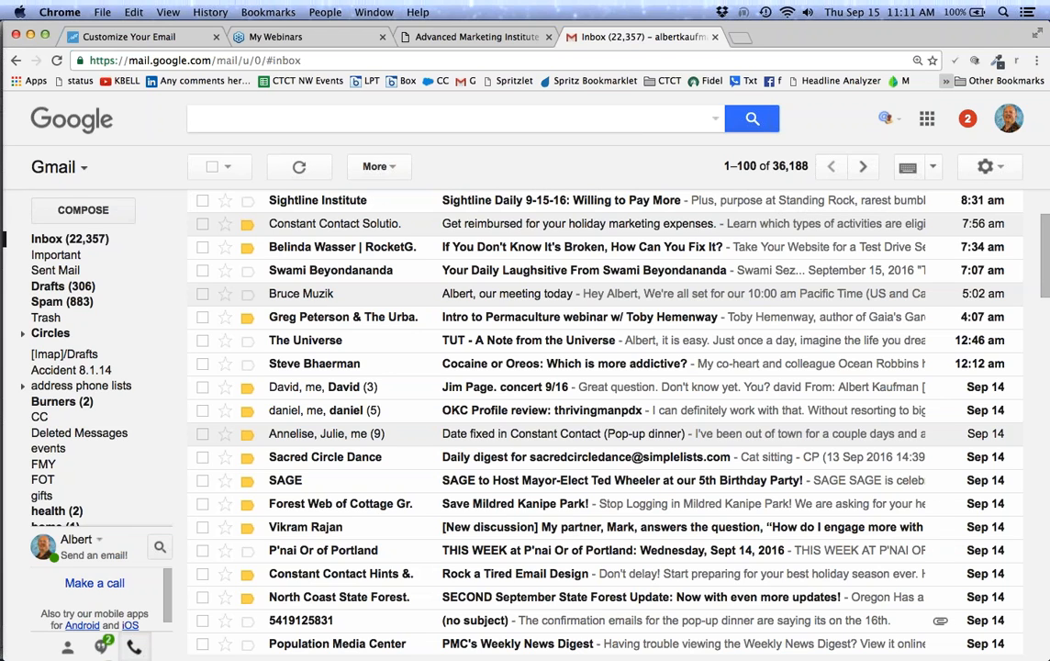
pyautogui.click(150, 37)
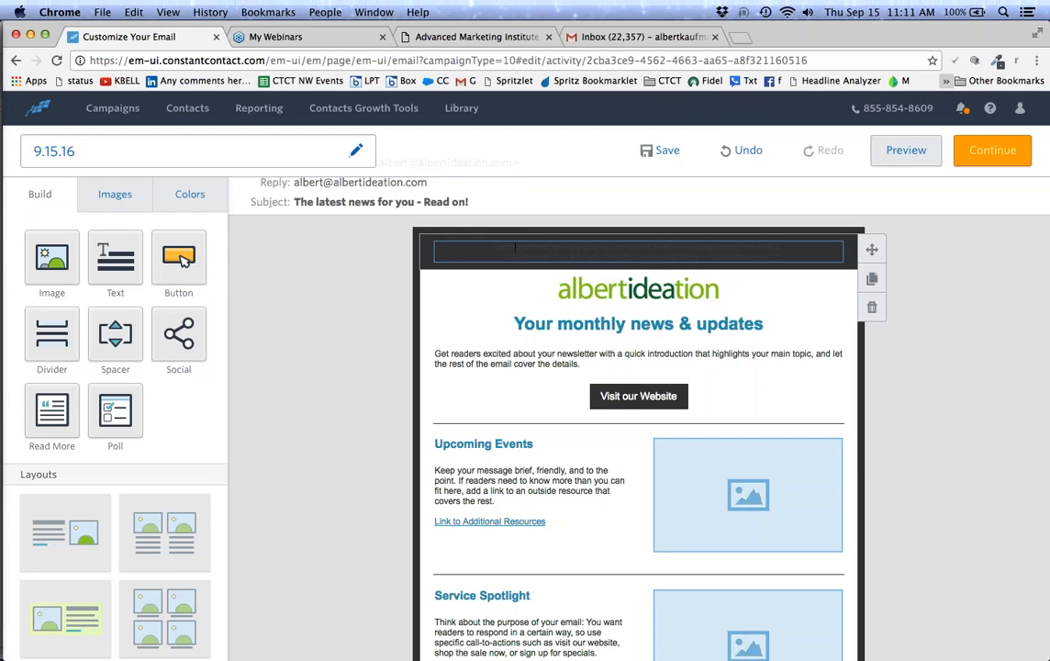
# Select the hidden preheader text, then undo and redo its color change twice, ending with the dark color.
pyautogui.moveTo(494, 246); pyautogui.dragTo(779, 256)
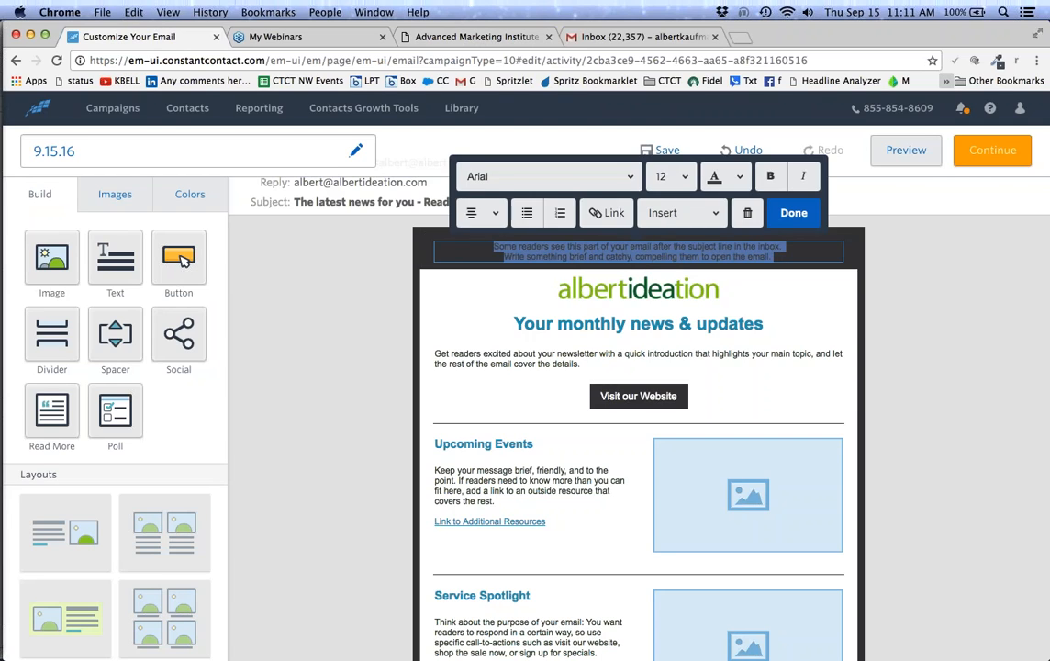
pyautogui.click(748, 151)
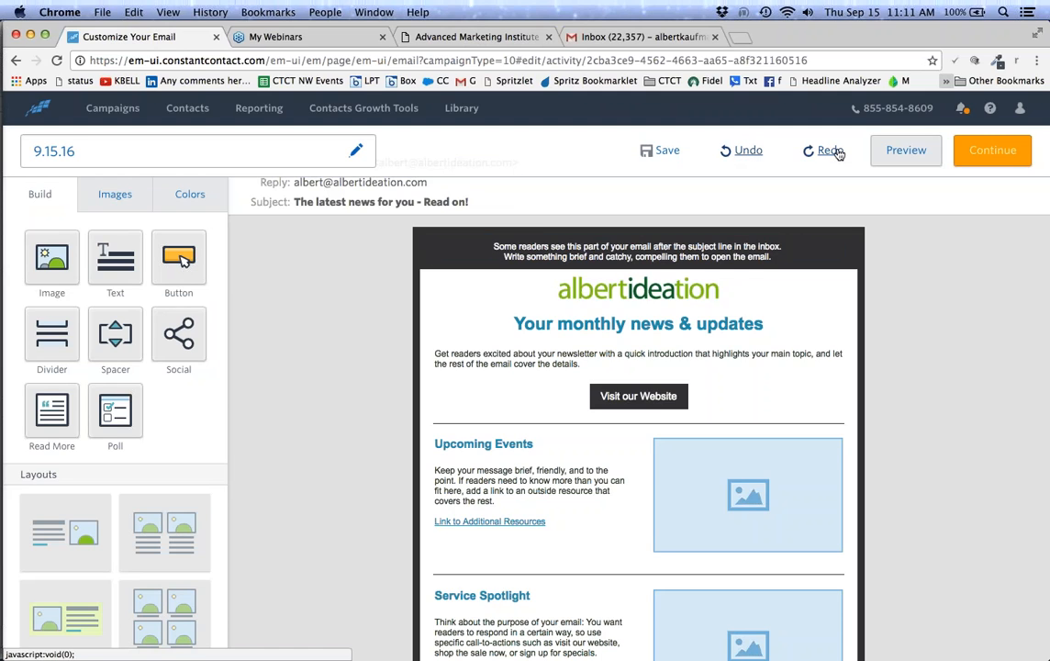
pyautogui.click(834, 153)
pyautogui.click(748, 150)
pyautogui.click(812, 151)
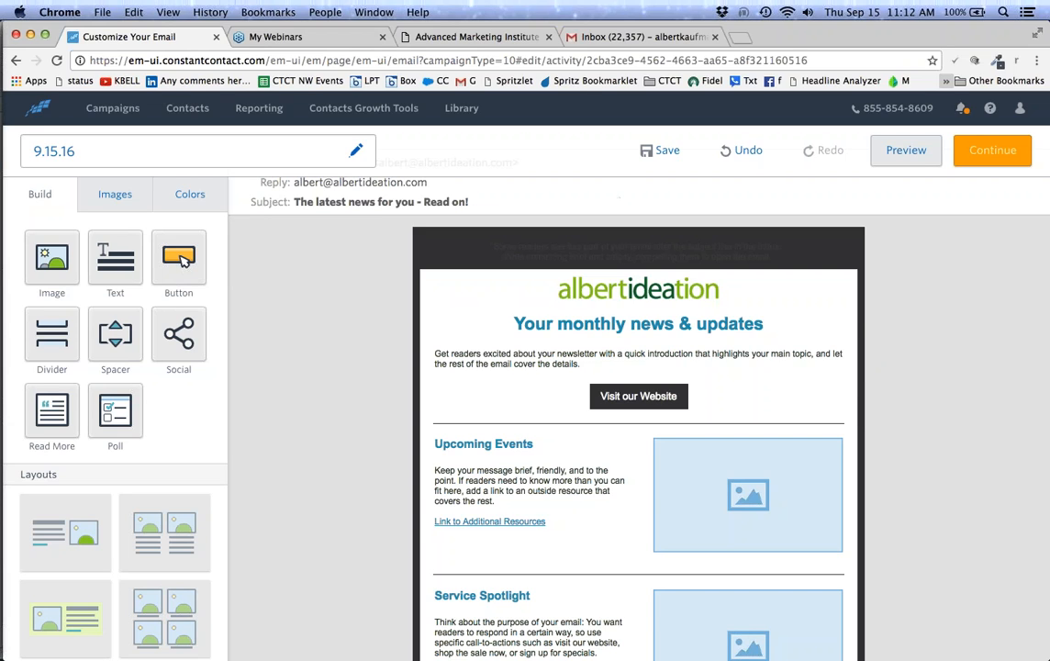
# Enlarge the albertideation logo image in the block beneath the preheader banner.
pyautogui.click(629, 253)
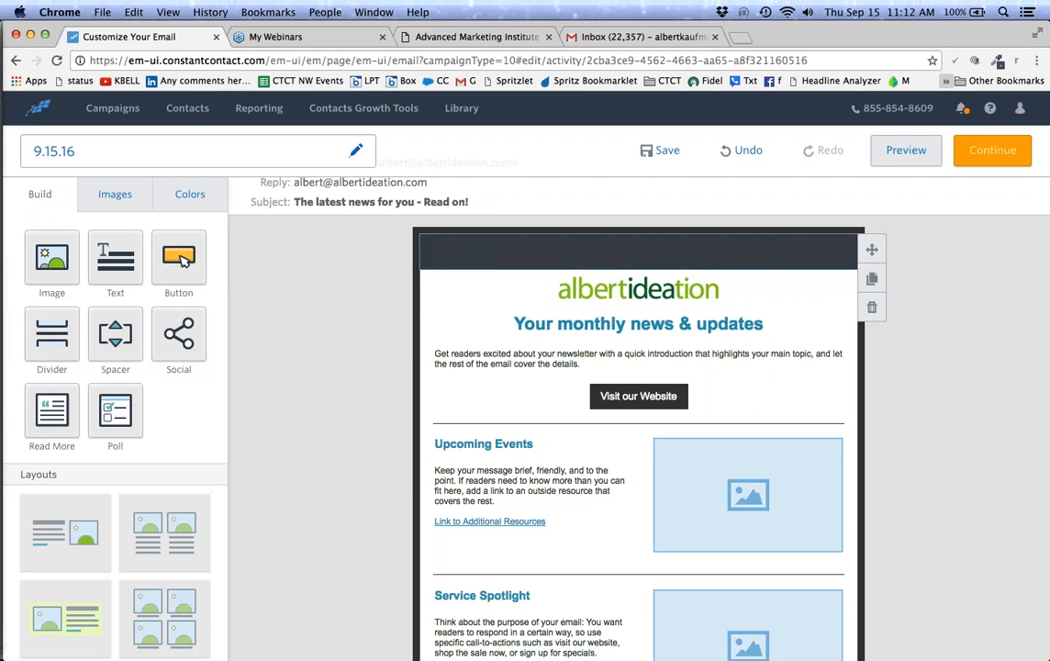
pyautogui.click(633, 288)
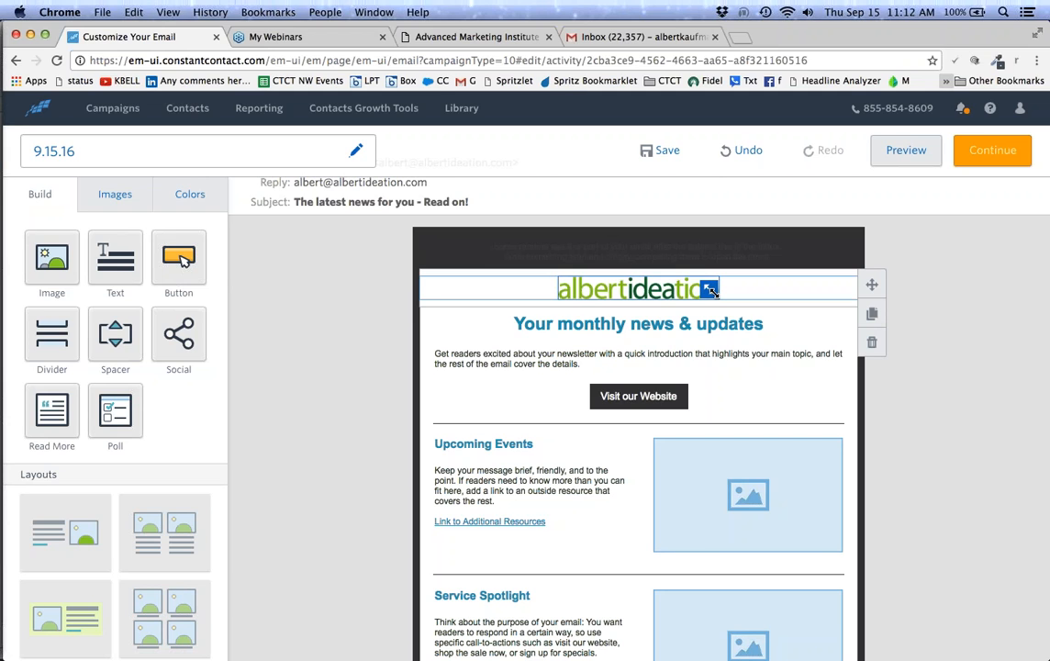
pyautogui.moveTo(710, 289); pyautogui.dragTo(824, 320)
pyautogui.moveTo(753, 320)
pyautogui.mouseDown()
pyautogui.moveTo(744, 299)
pyautogui.moveTo(825, 302)
pyautogui.moveTo(855, 316)
pyautogui.moveTo(797, 332)
pyautogui.moveTo(778, 303)
pyautogui.moveTo(734, 295)
pyautogui.moveTo(748, 299)
pyautogui.mouseUp()
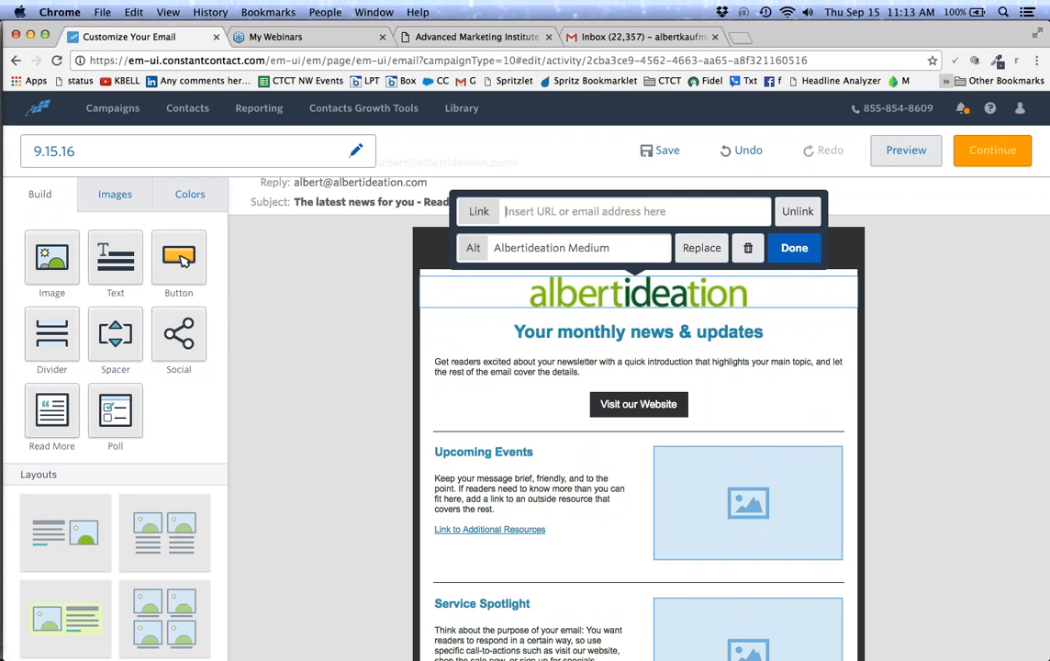
pyautogui.write('http')
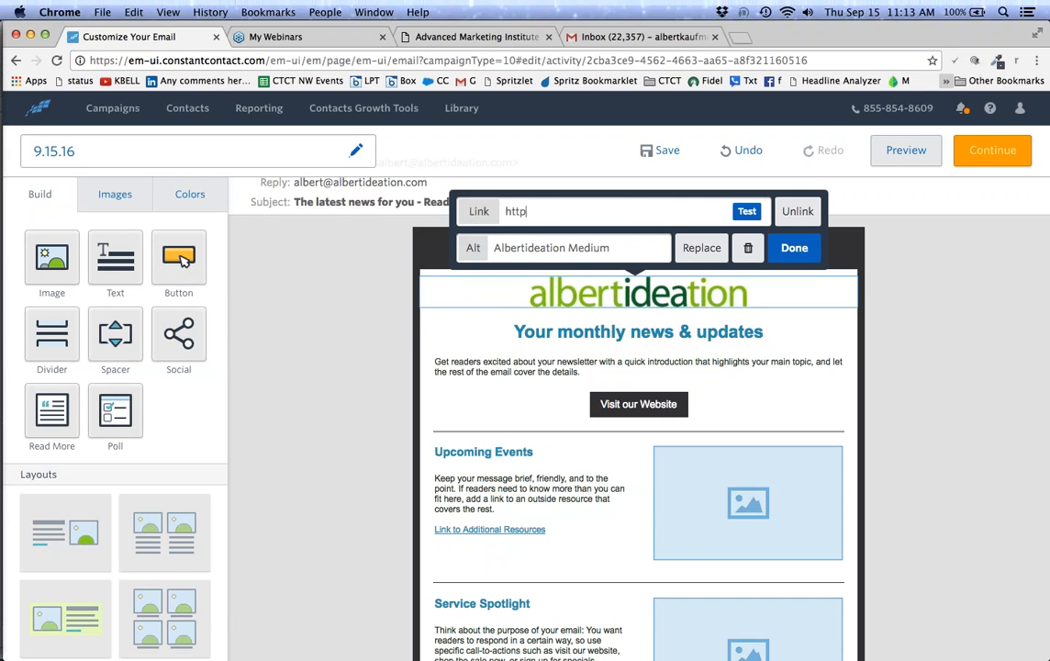
pyautogui.write('://albertideation.com')
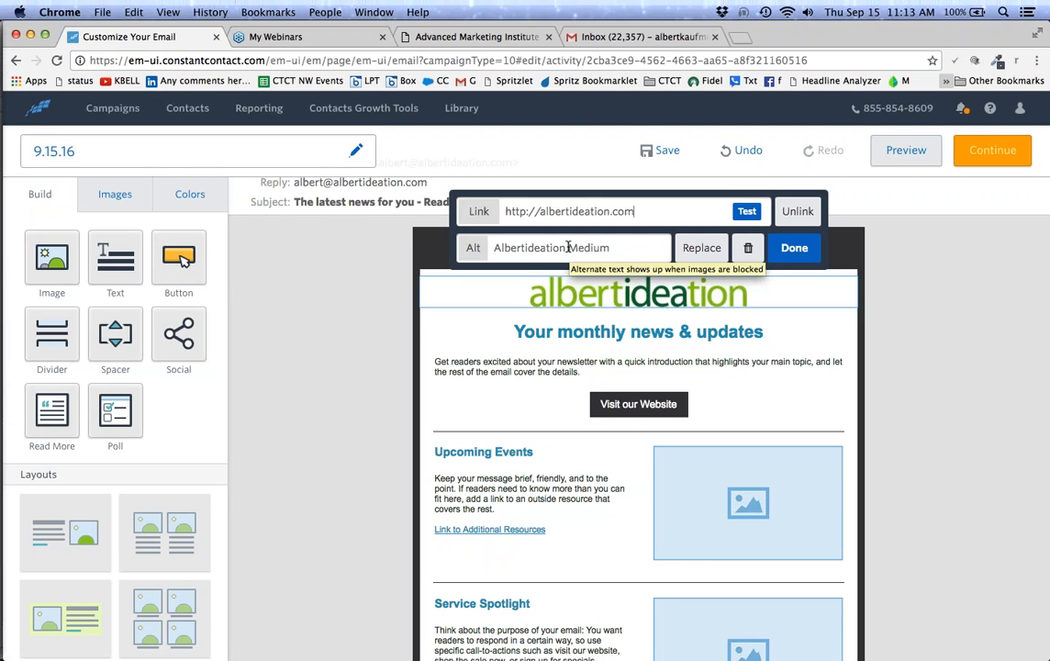
pyautogui.moveTo(570, 248); pyautogui.dragTo(622, 246)
pyautogui.write('Logo')
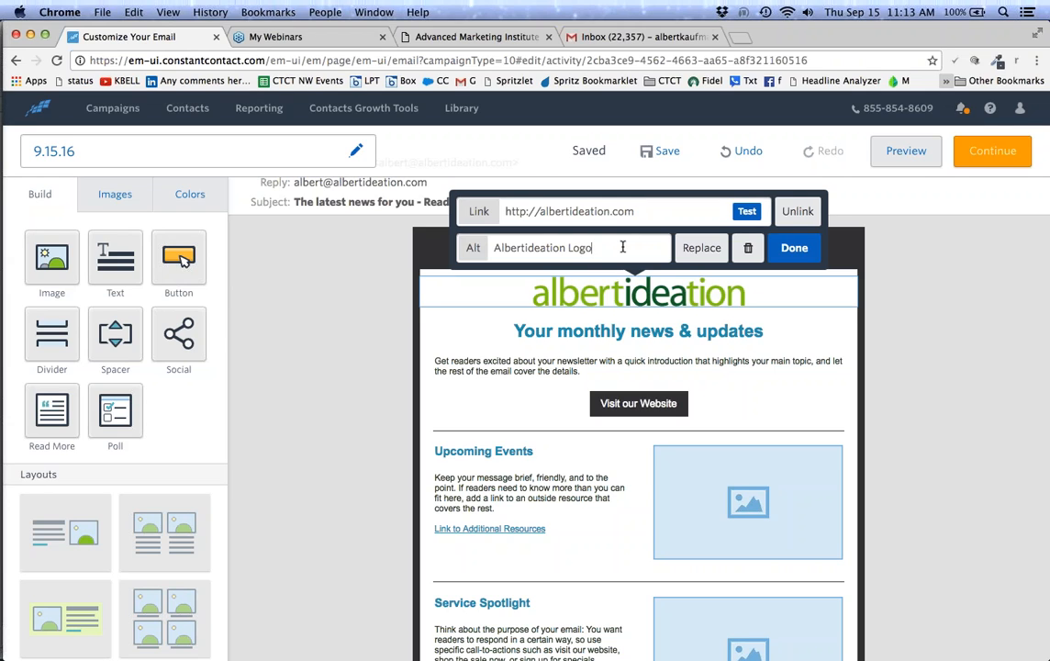
pyautogui.click(795, 248)
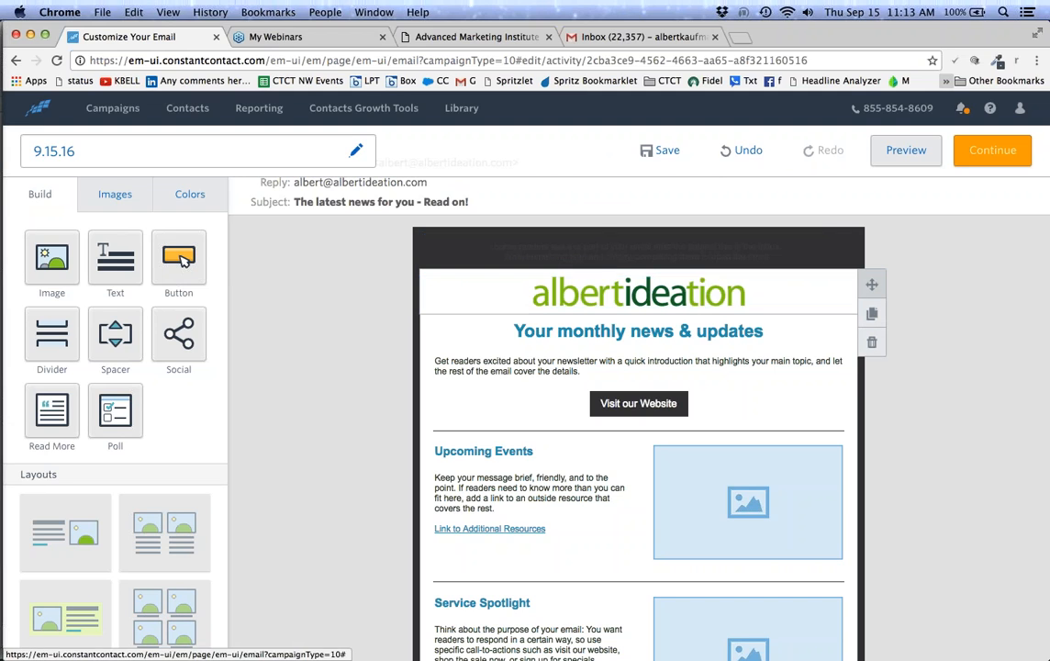
# Move the logo block between the introductory paragraph and the website button, and delete a duplicate made of it.
pyautogui.moveTo(871, 284); pyautogui.dragTo(789, 384)
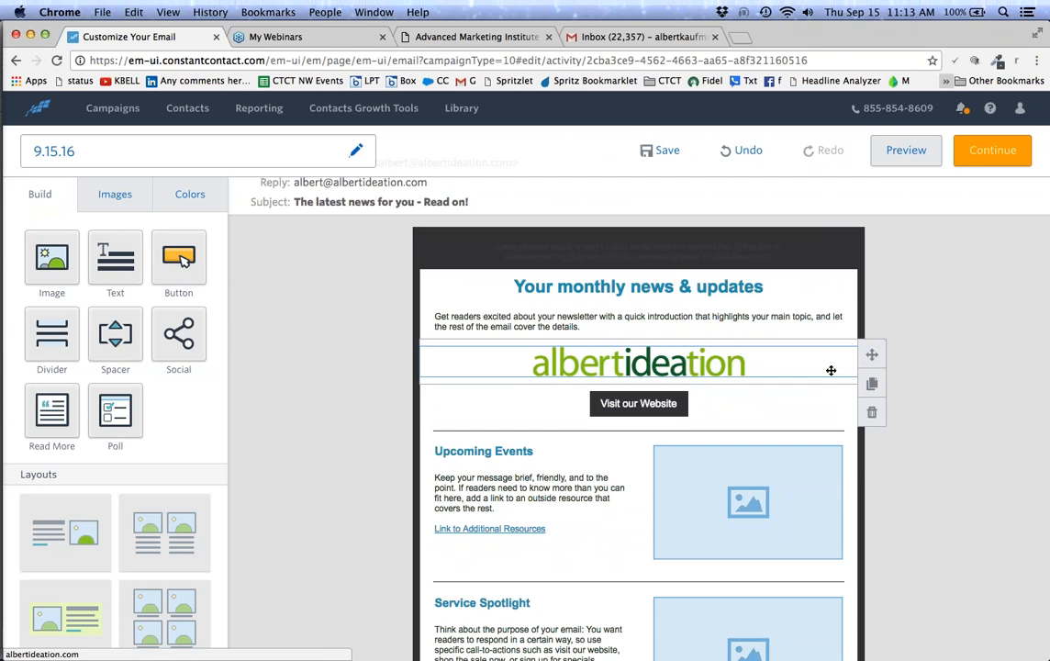
pyautogui.click(872, 385)
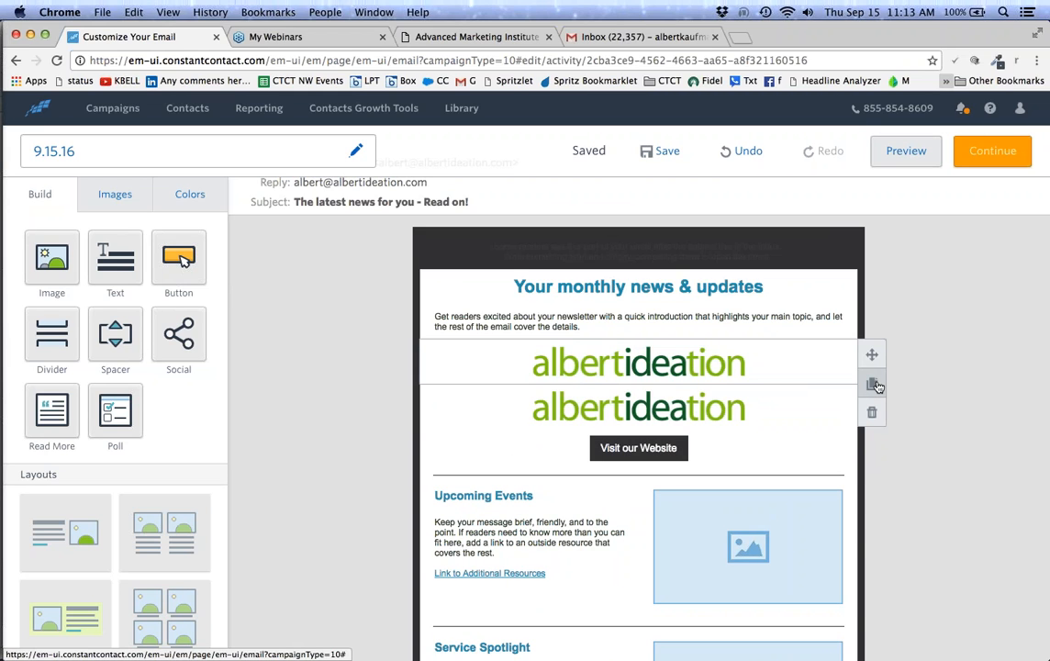
pyautogui.click(872, 412)
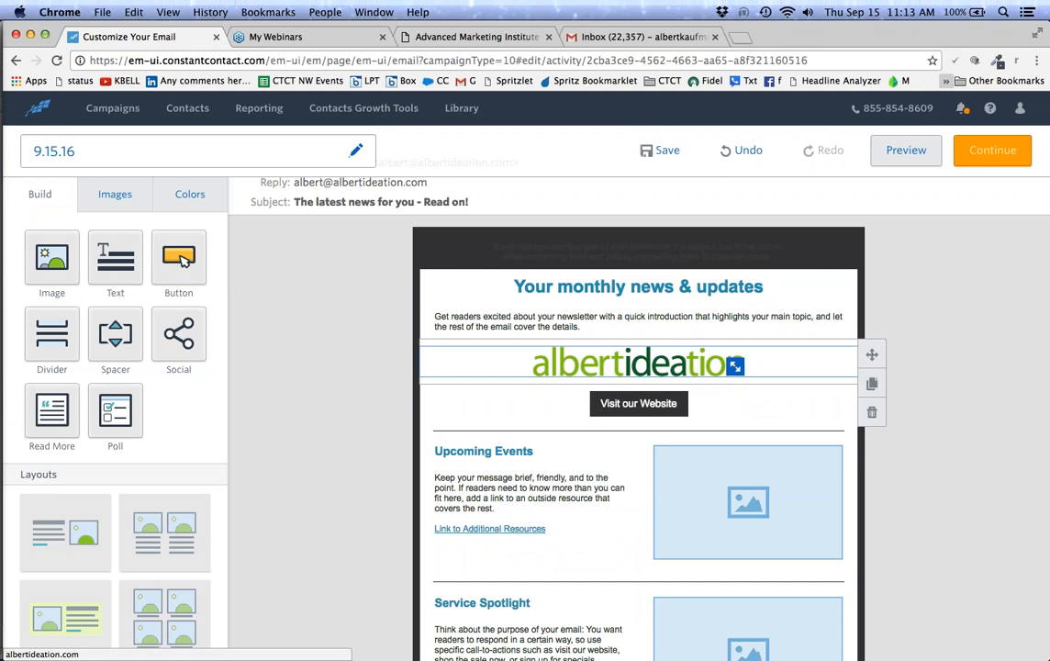
# Start replacing the logo with "Sign up for a Constant Contact trial.png" from My Library and open that image in the Photo Editor.
pyautogui.click(661, 361)
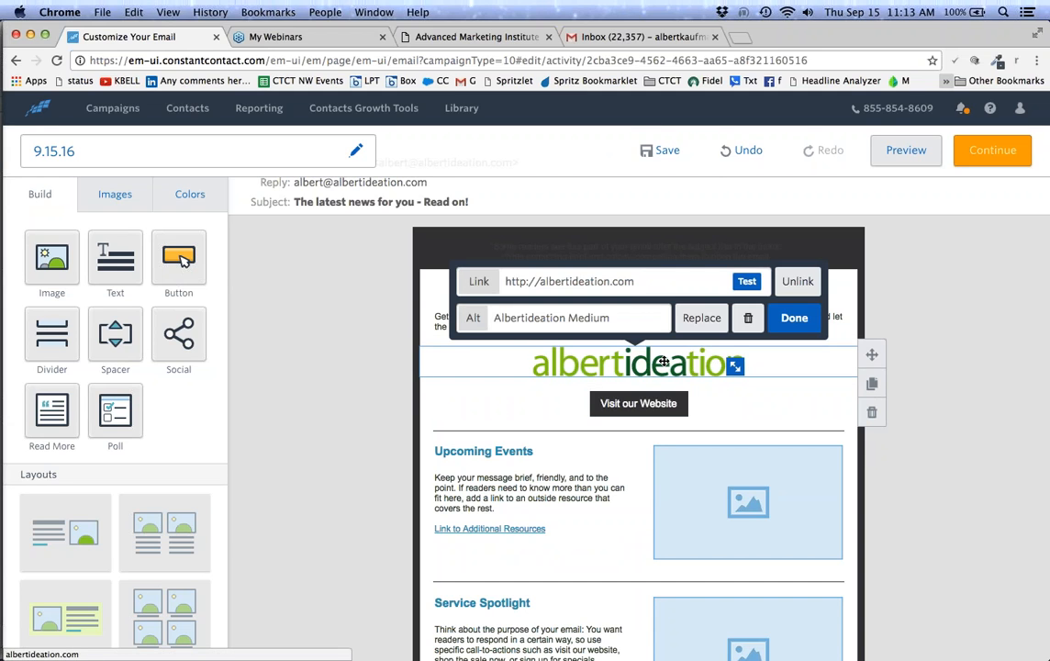
pyautogui.doubleClick(661, 361)
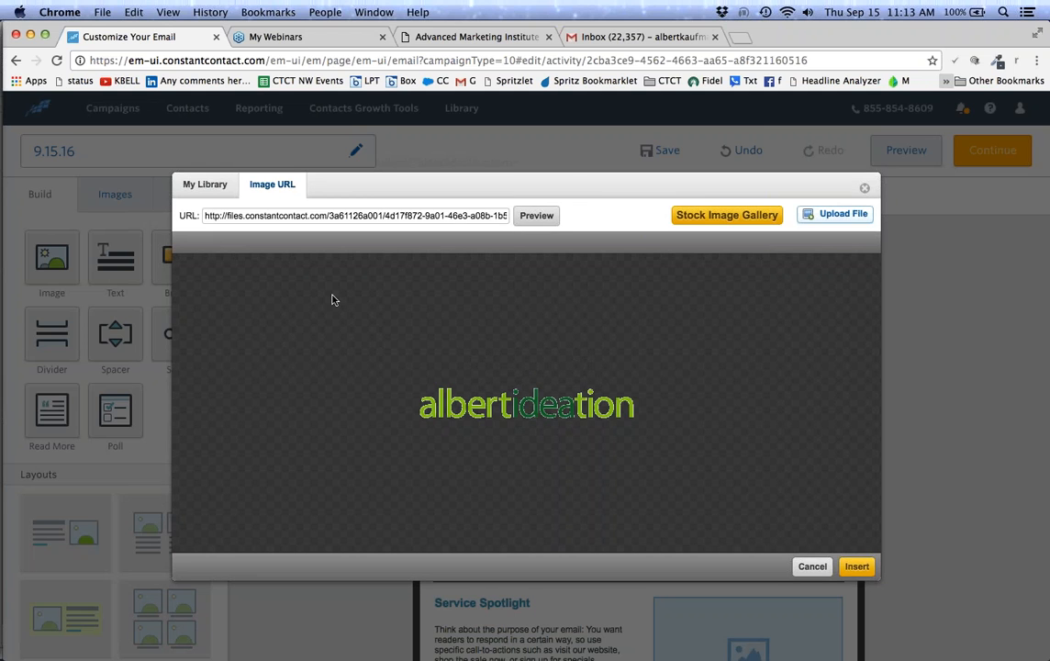
pyautogui.click(212, 186)
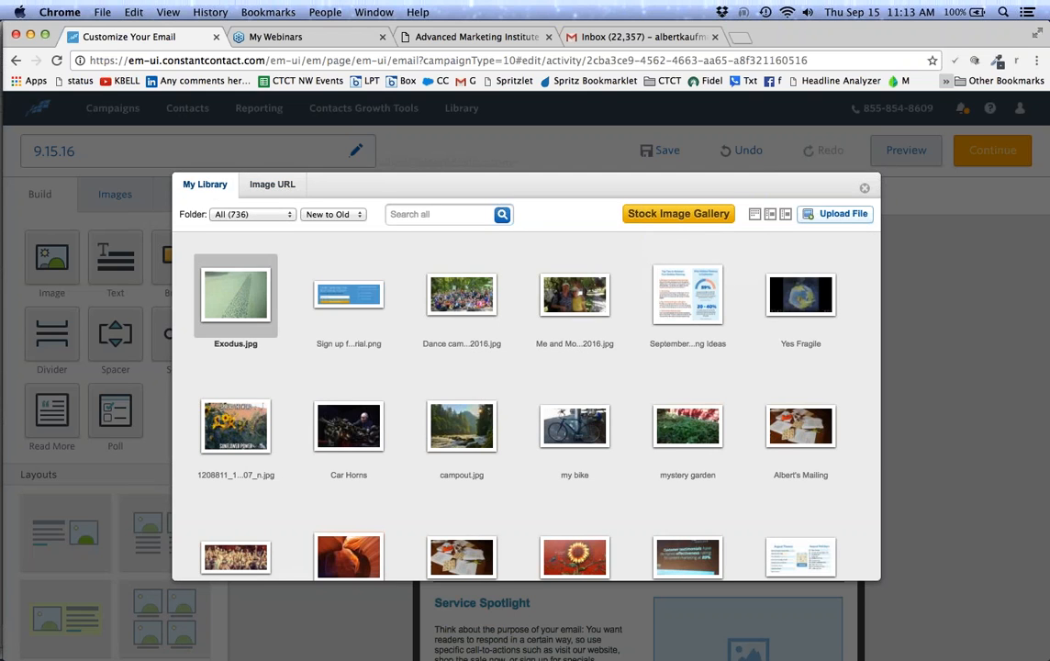
pyautogui.click(347, 294)
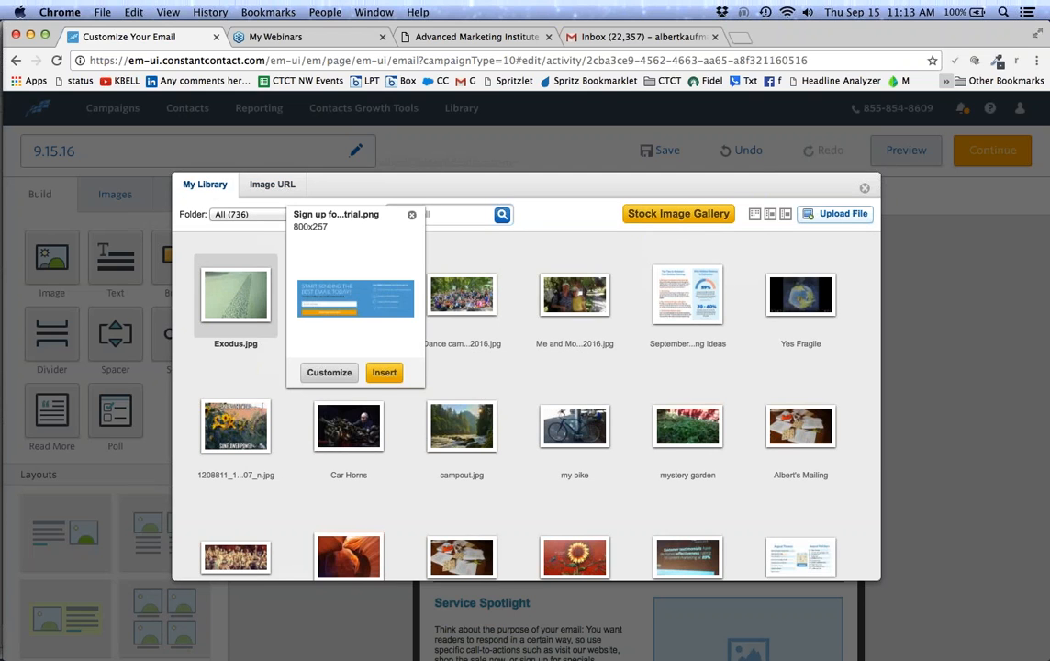
pyautogui.click(349, 295)
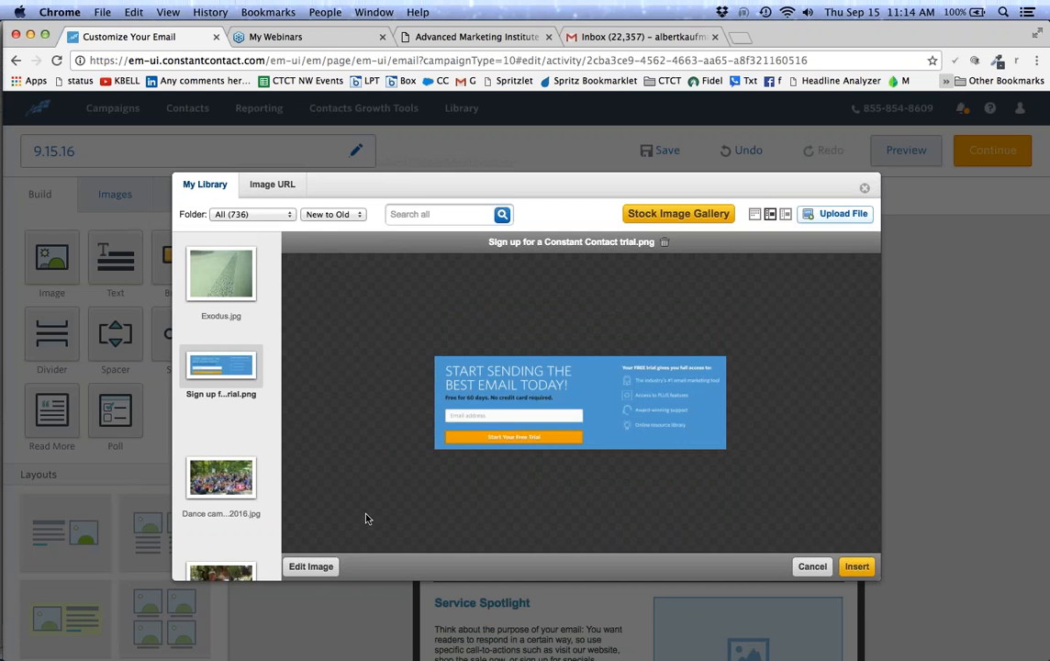
pyautogui.click(312, 566)
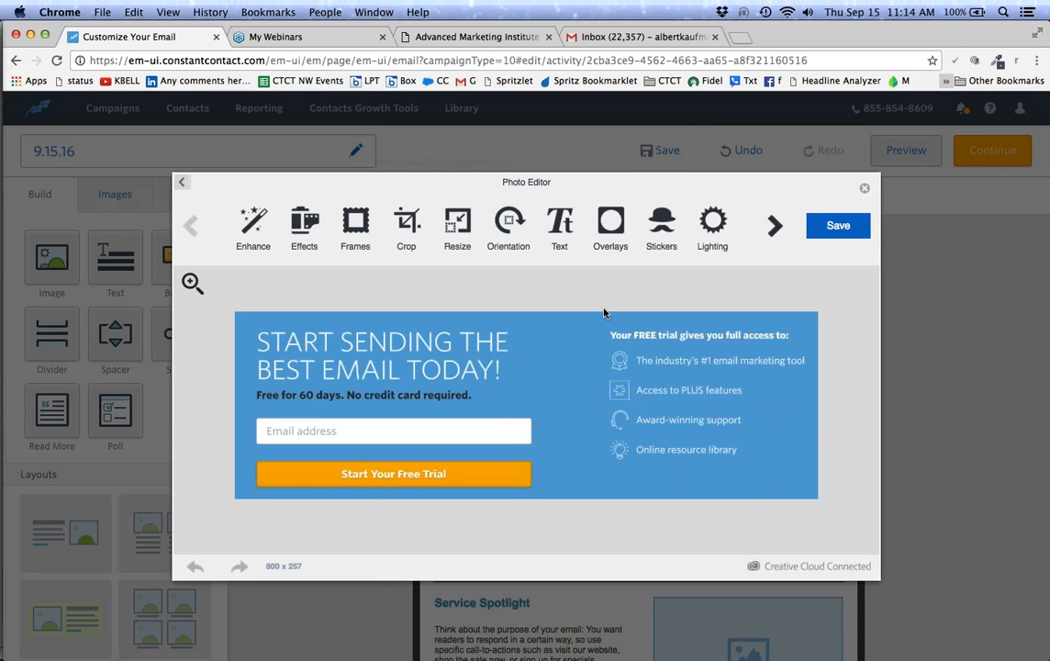
pyautogui.click(661, 226)
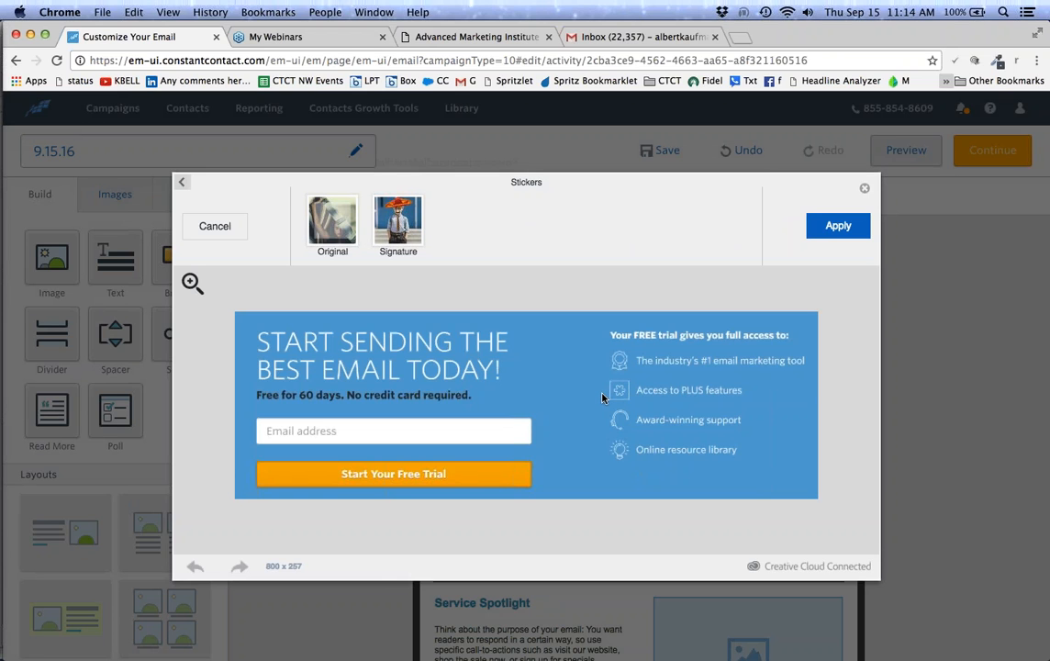
pyautogui.click(182, 182)
pyautogui.click(311, 566)
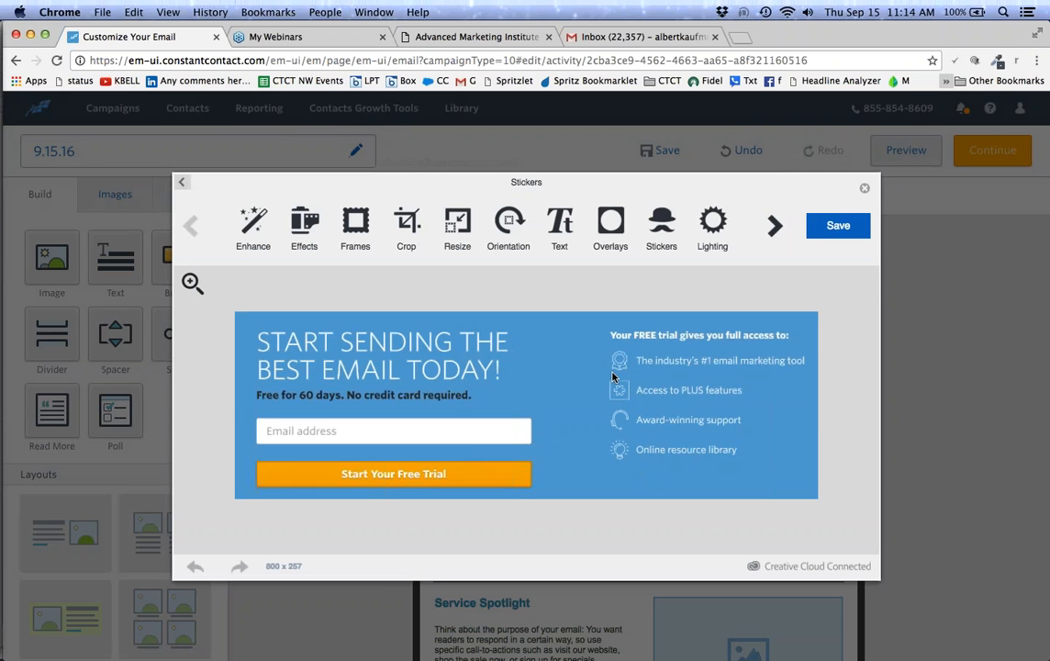
# Caption the image as a meme with top text "Send great emails" and bottom text "Meme it up", then save and insert it into the email.
pyautogui.click(773, 225)
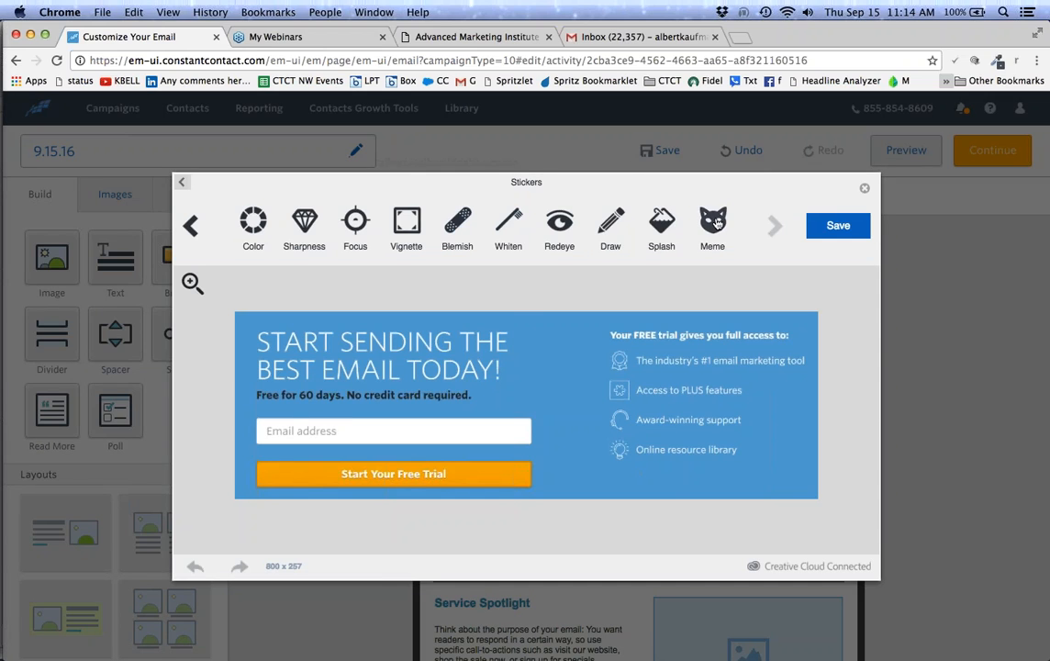
pyautogui.click(714, 222)
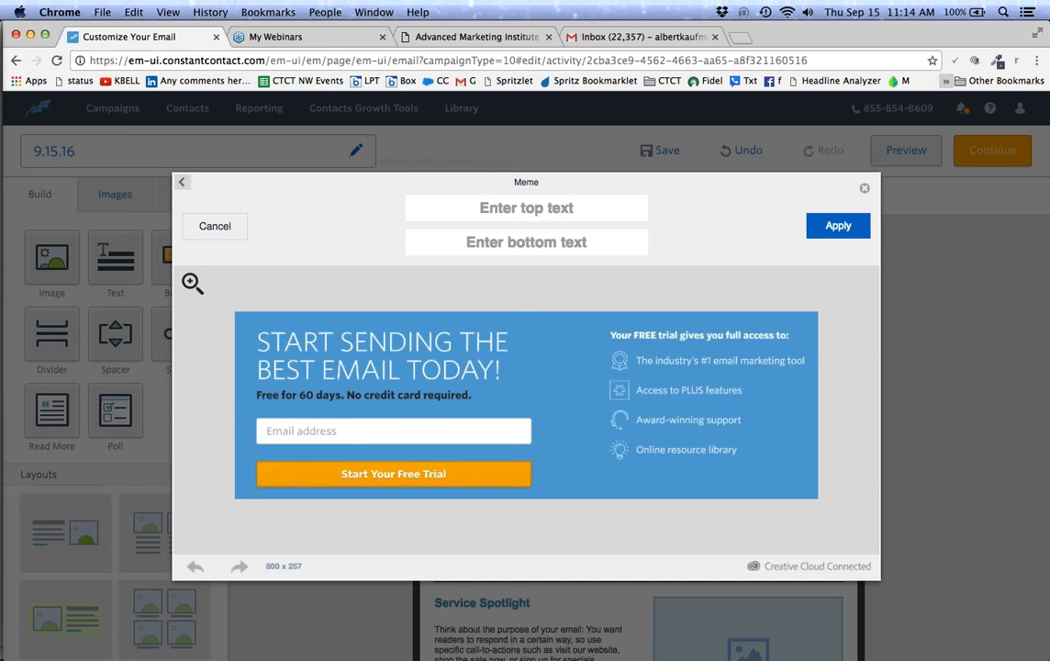
pyautogui.click(539, 205)
pyautogui.write('Se')
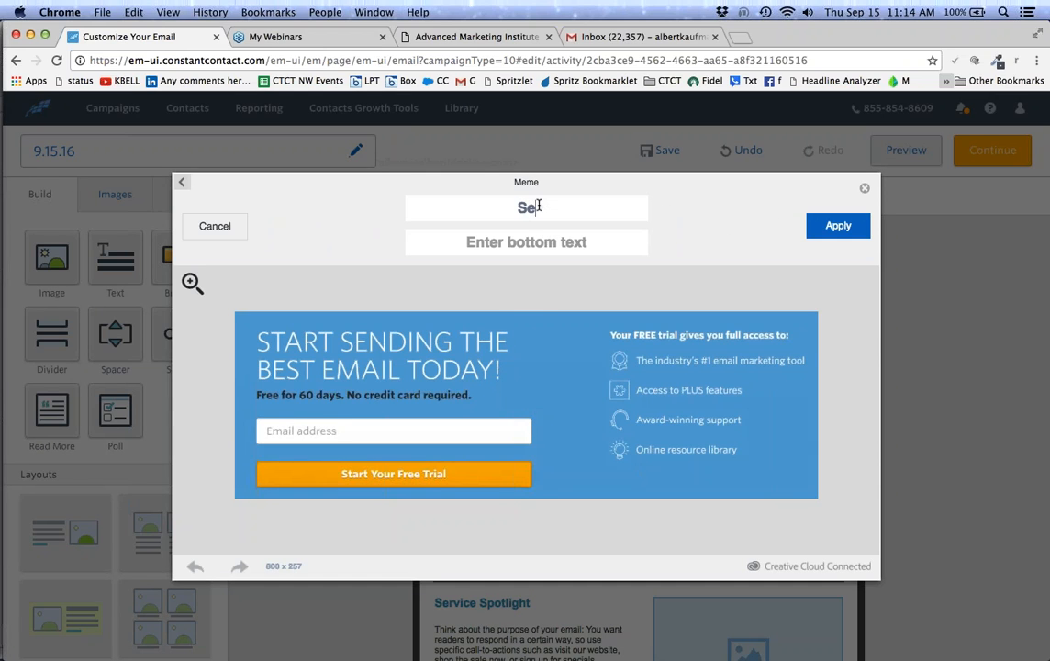
pyautogui.write('nd great emails')
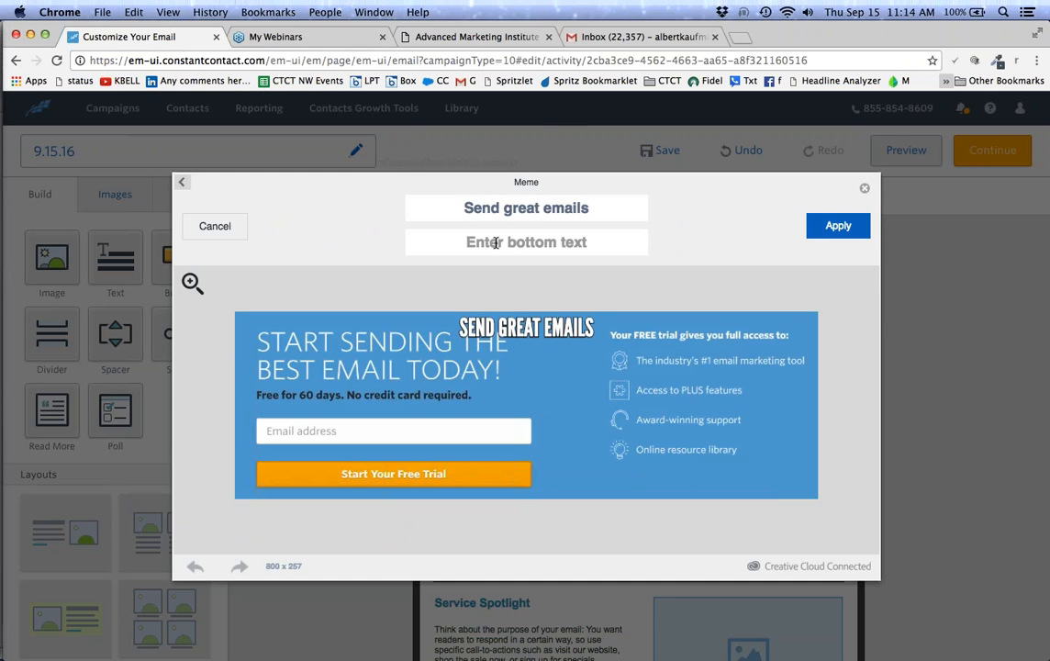
pyautogui.write('Meme it up')
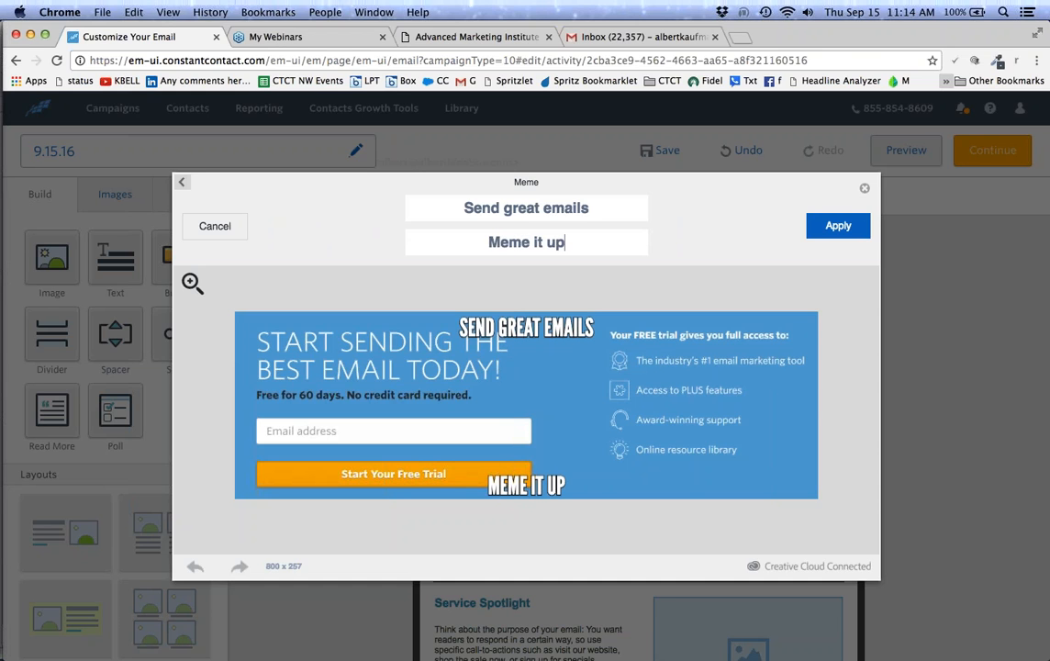
pyautogui.click(838, 225)
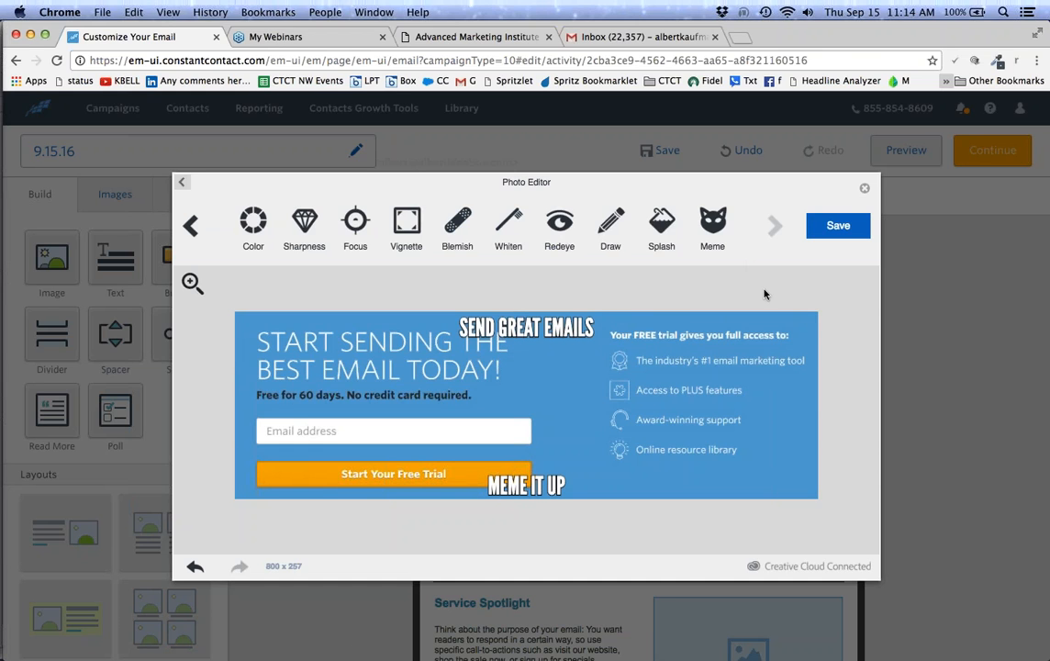
pyautogui.click(837, 224)
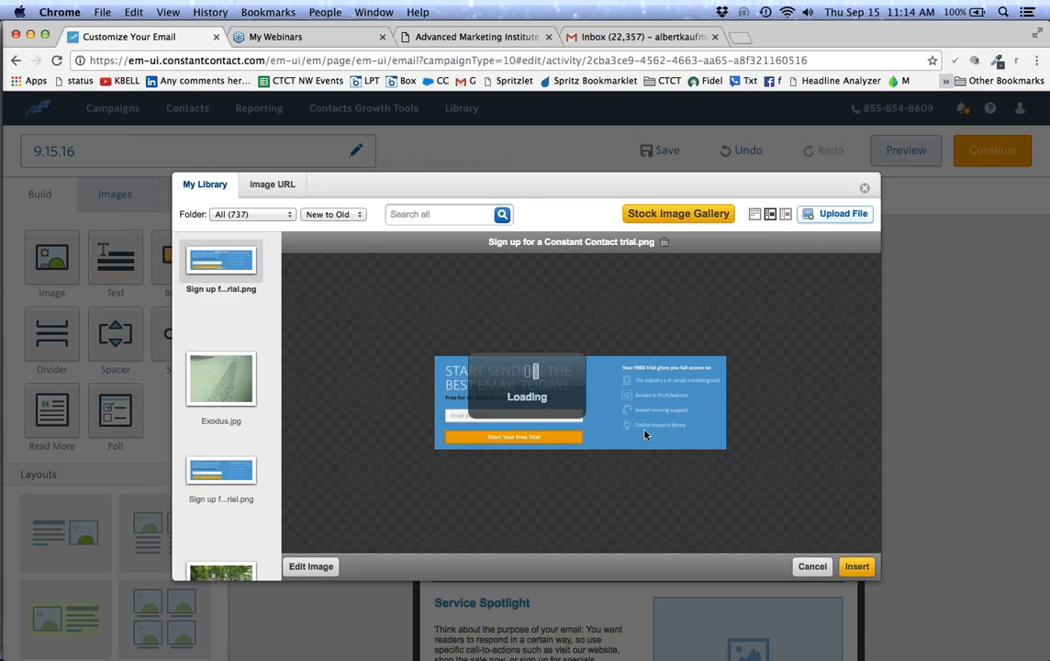
pyautogui.click(856, 568)
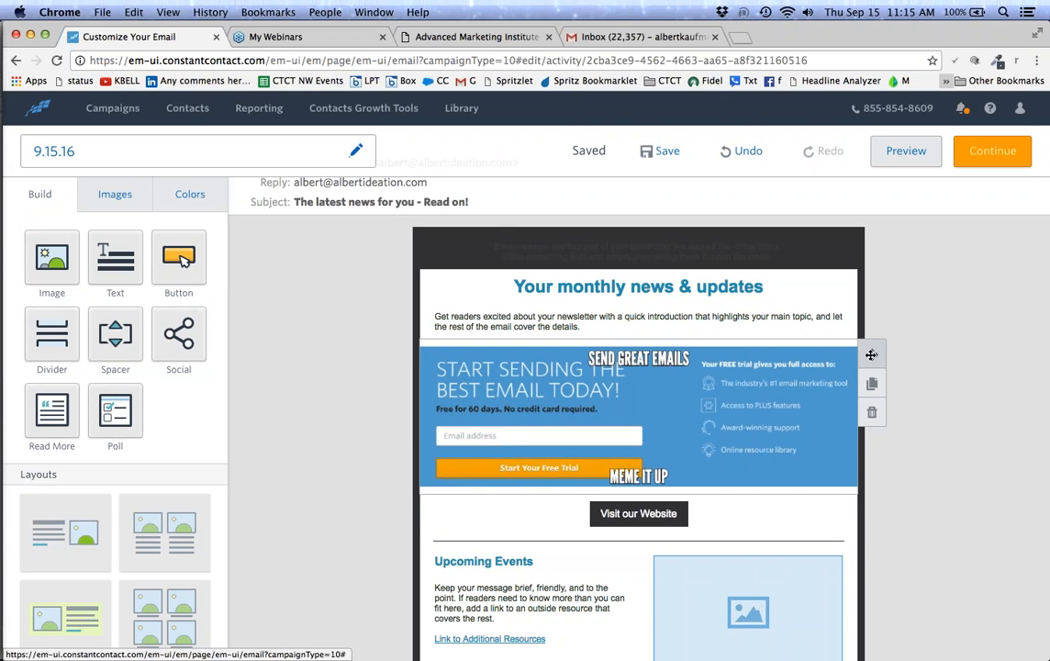
# Move the trial sign-up image down to the Service Spotlight section, shrink it, and place it inside that section's text.
pyautogui.moveTo(871, 354); pyautogui.dragTo(649, 411)
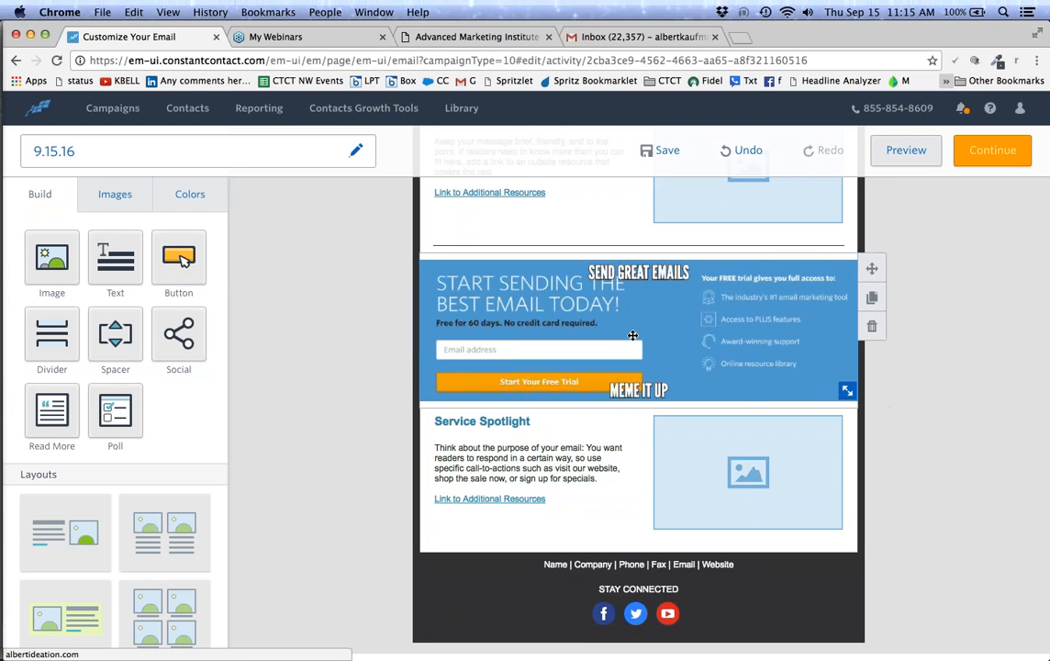
pyautogui.moveTo(848, 392); pyautogui.dragTo(612, 359)
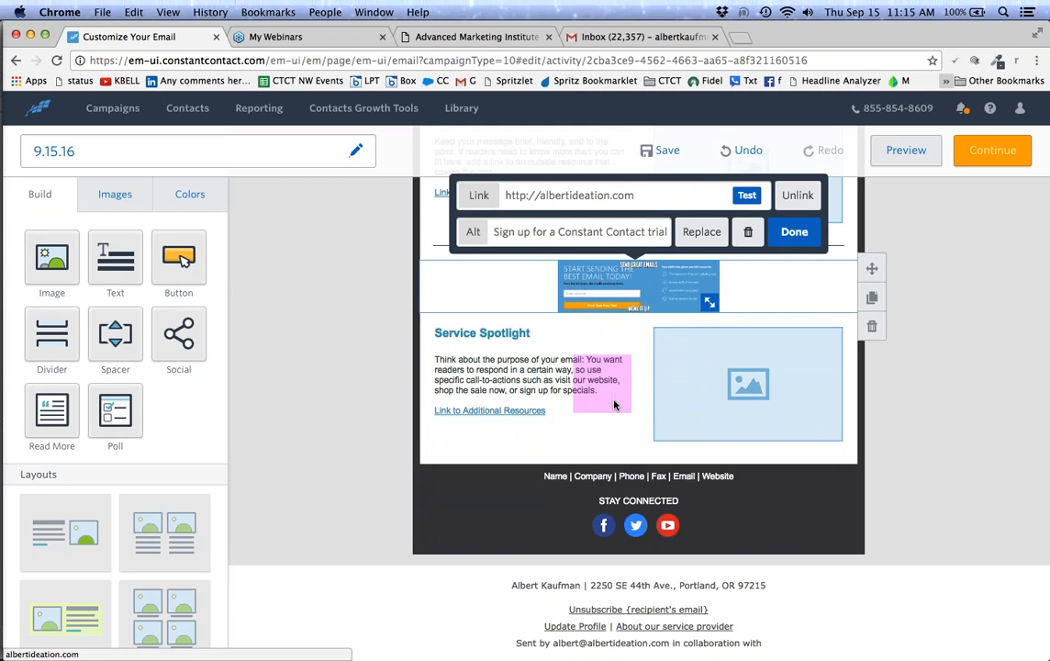
pyautogui.click(790, 232)
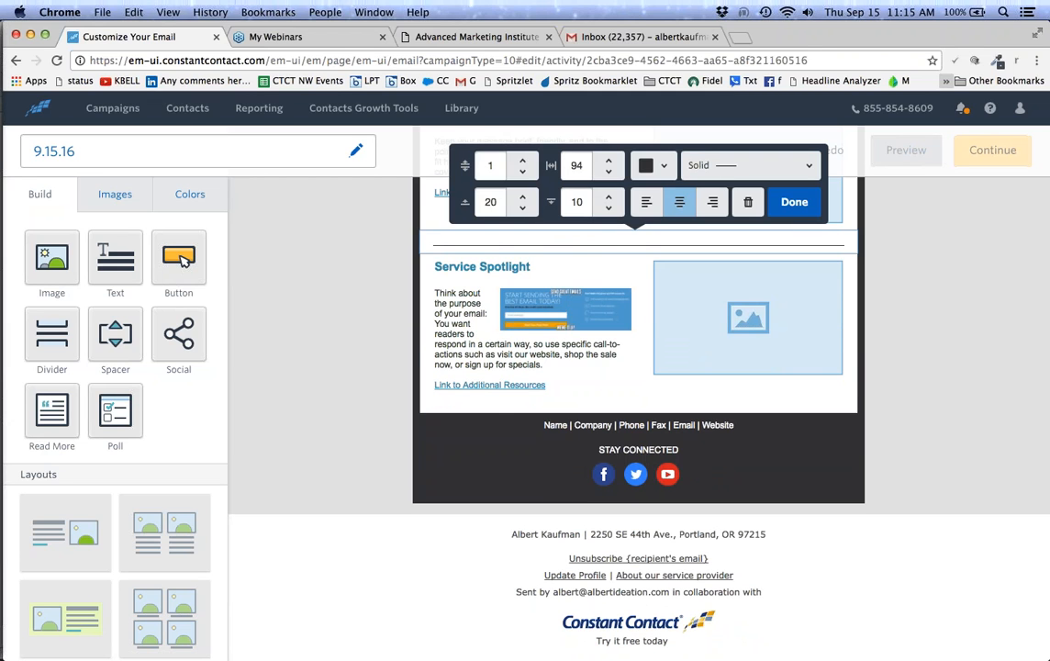
pyautogui.scroll(3, 722, 280)
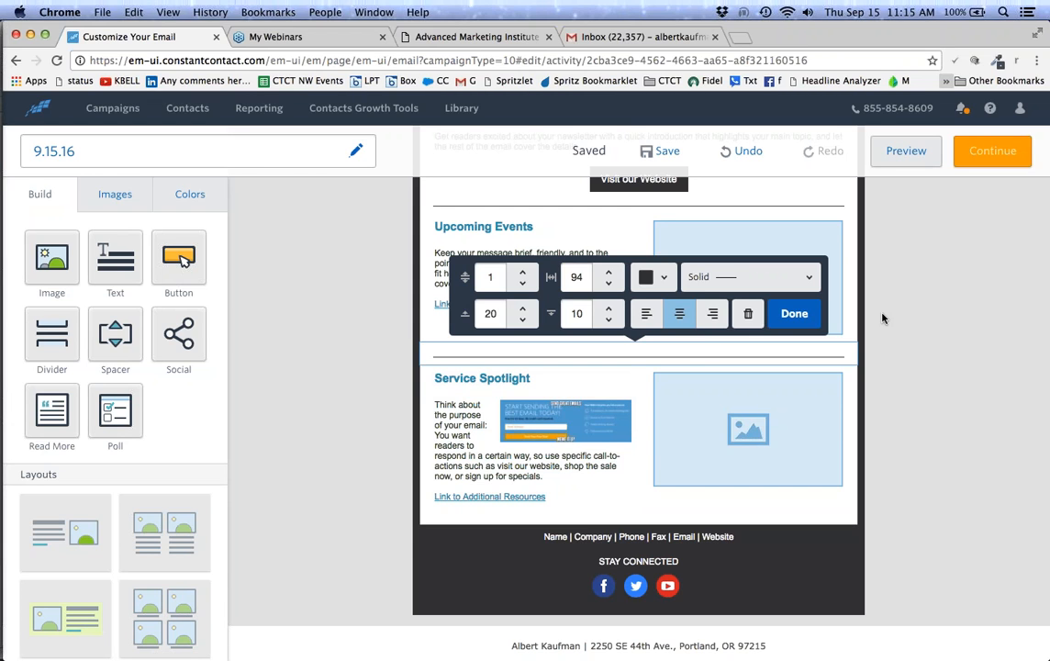
pyautogui.click(794, 313)
# Set the divider above Upcoming Events to a height of 17 and colour it dark purple.
pyautogui.scroll(3, 788, 326)
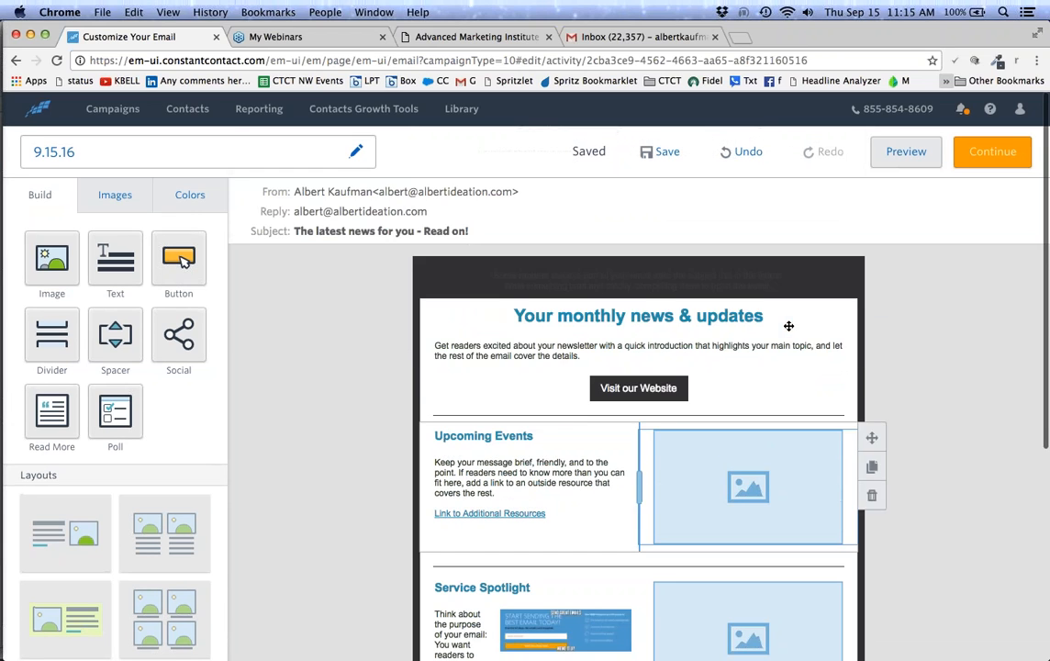
pyautogui.click(719, 415)
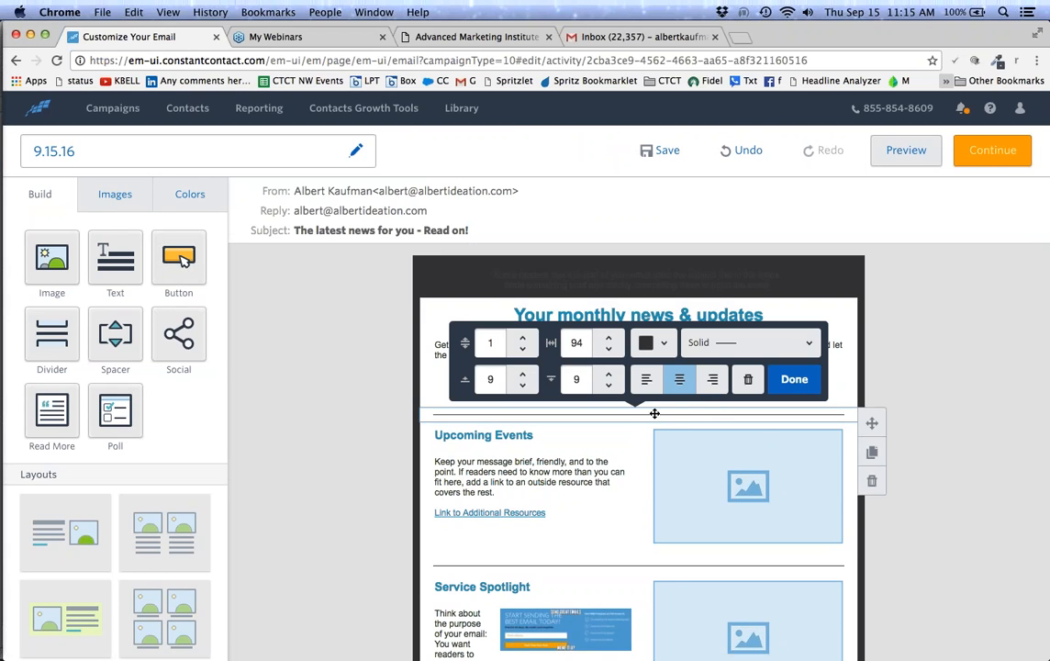
pyautogui.click(524, 338)
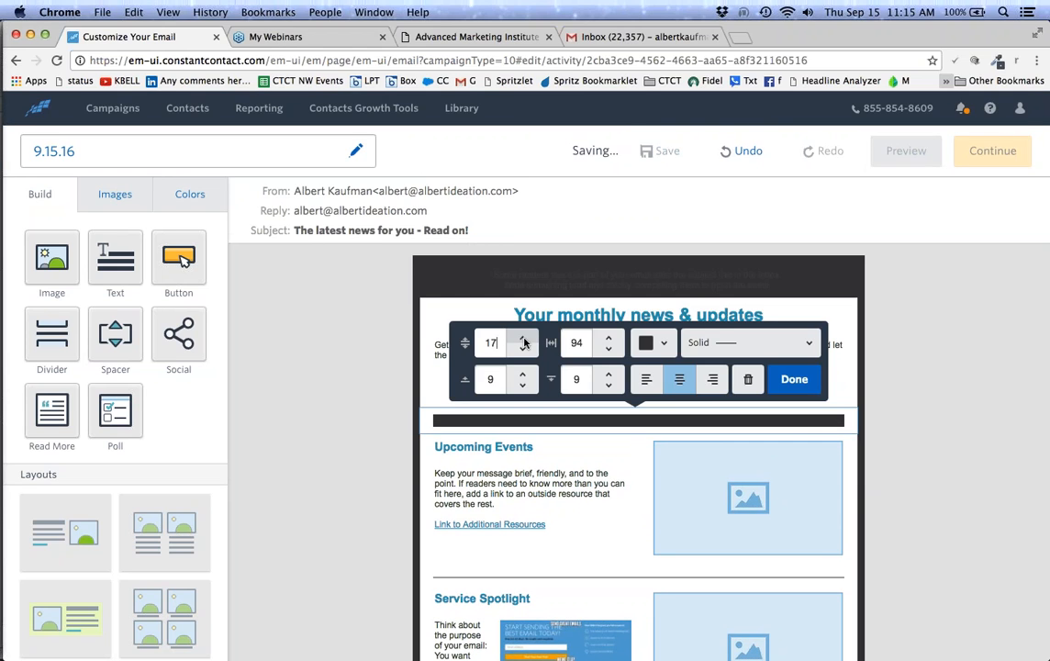
pyautogui.click(664, 341)
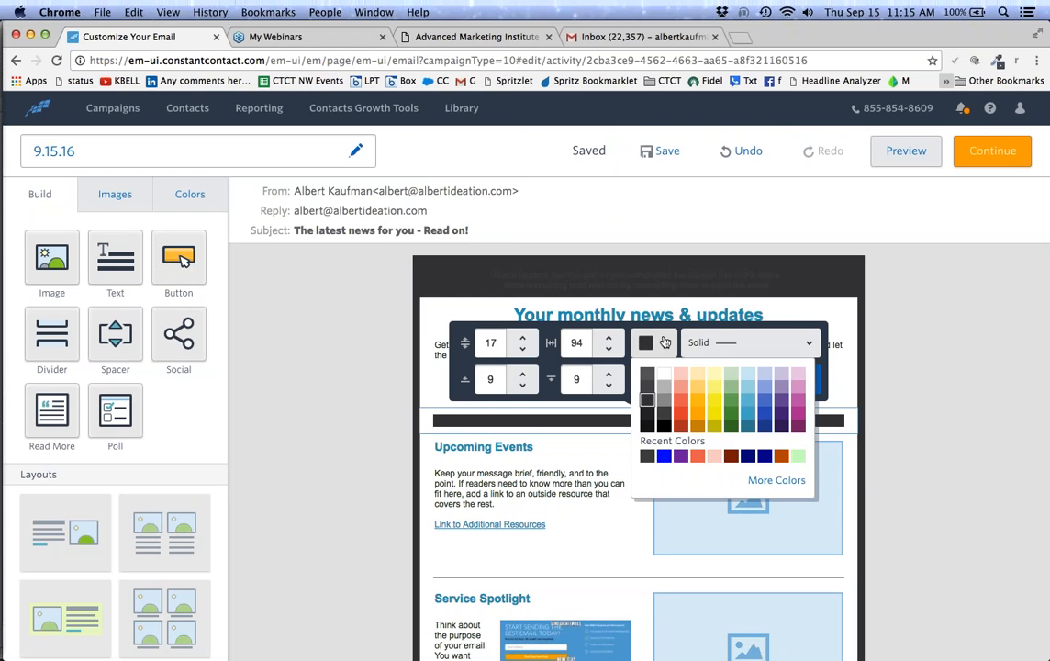
pyautogui.click(779, 427)
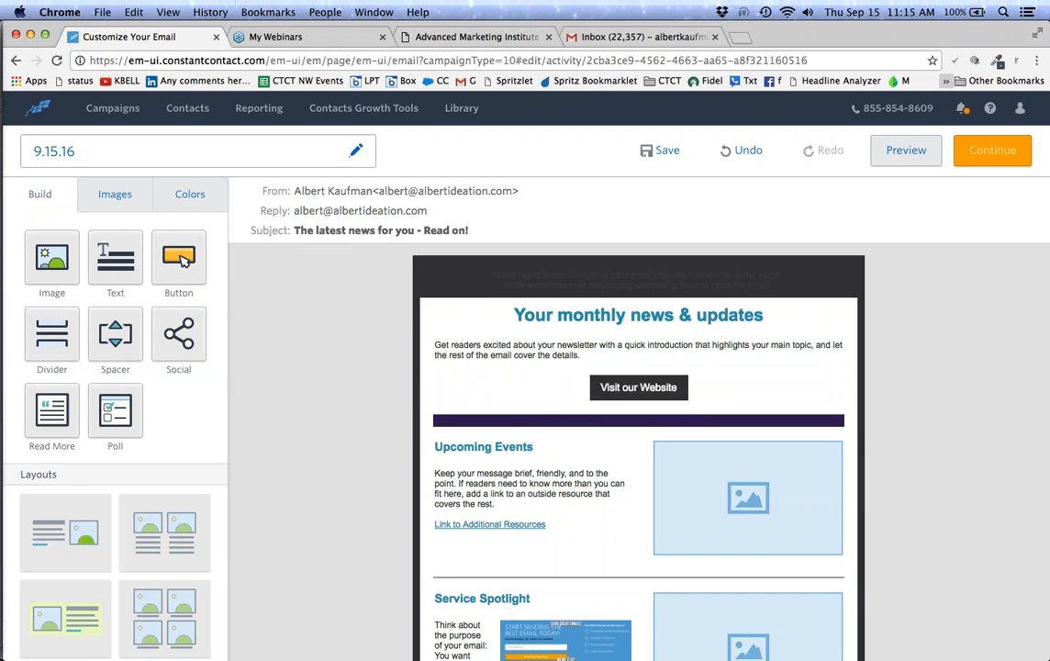
pyautogui.click(793, 379)
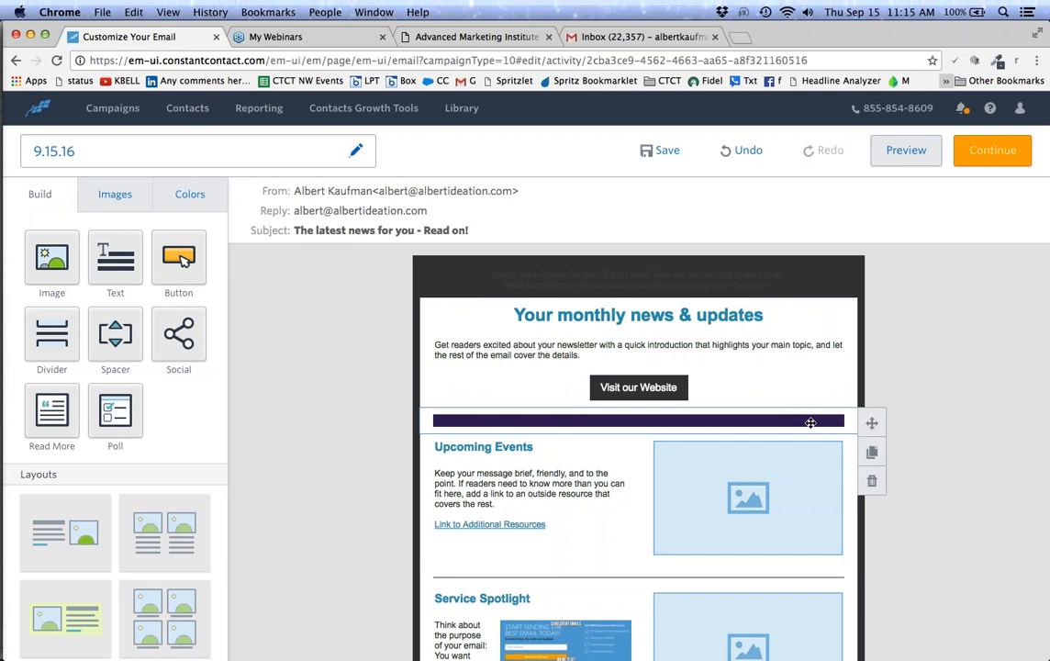
# Duplicate the Upcoming Events block twice and place the purple divider between the website button and the first copy.
pyautogui.click(871, 477)
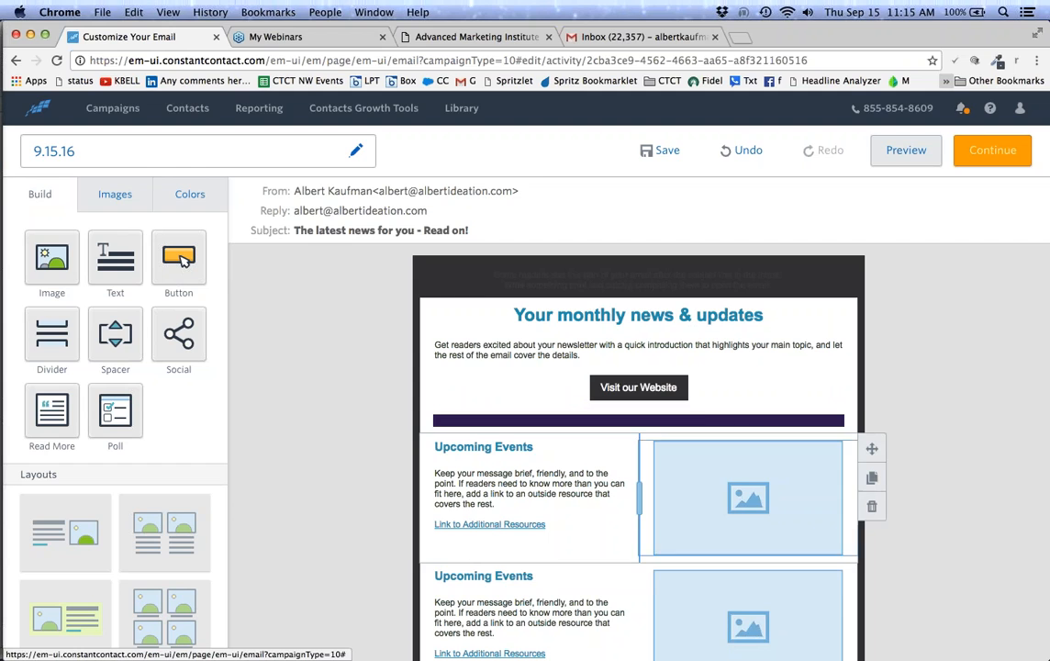
pyautogui.moveTo(749, 423); pyautogui.dragTo(815, 565)
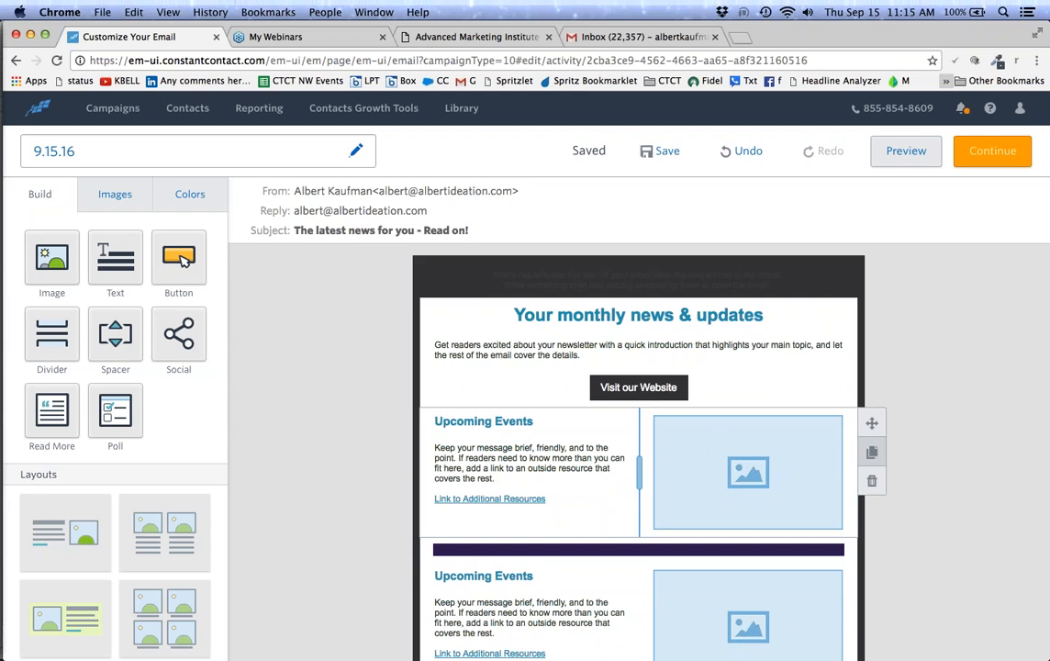
pyautogui.click(871, 454)
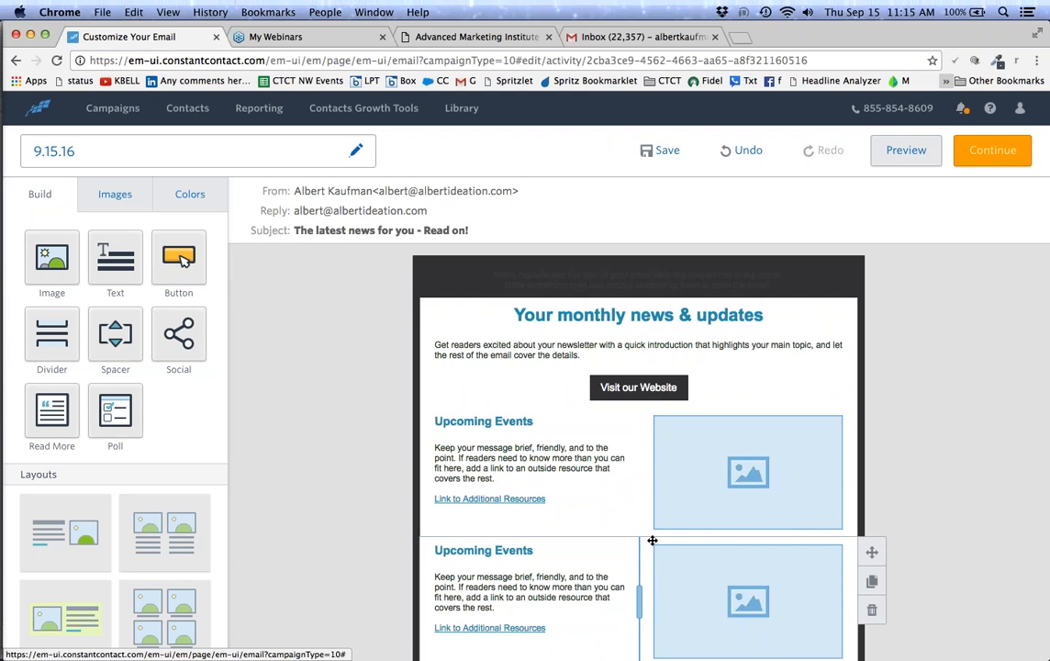
pyautogui.scroll(-3, 638, 533)
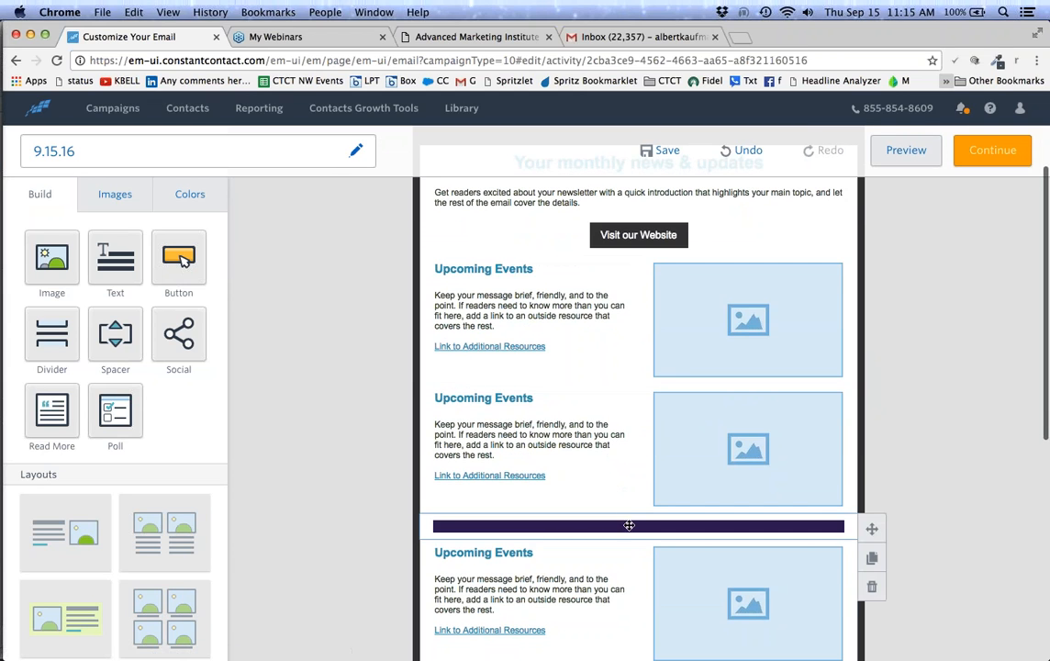
pyautogui.moveTo(629, 525); pyautogui.dragTo(636, 255)
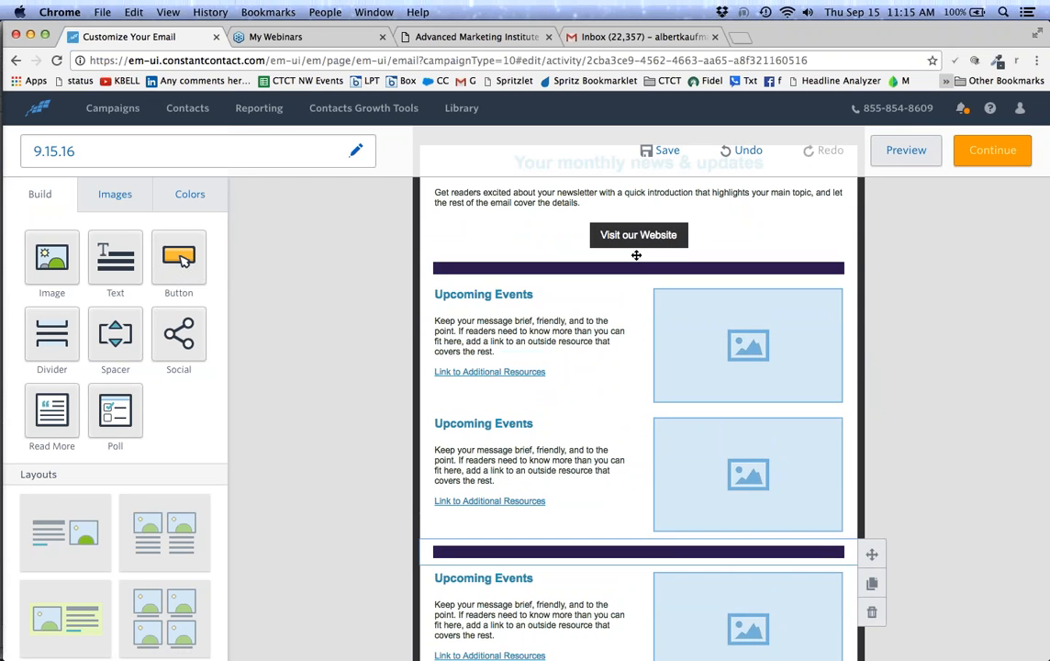
# Change the purple divider's line style to Dashed and its height to 5.
pyautogui.click(636, 259)
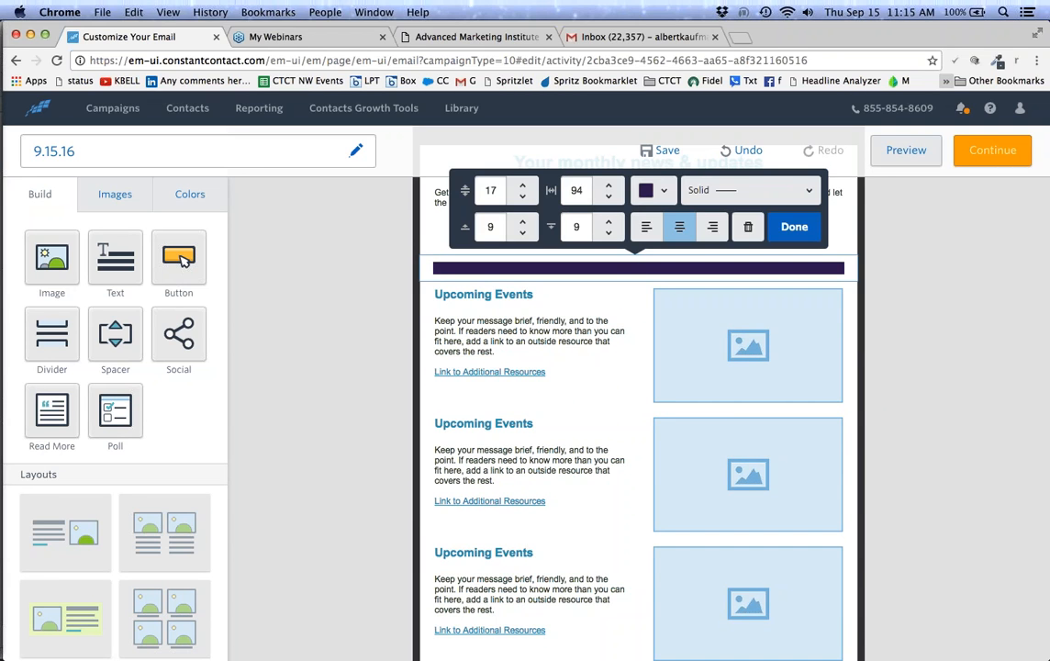
pyautogui.click(728, 191)
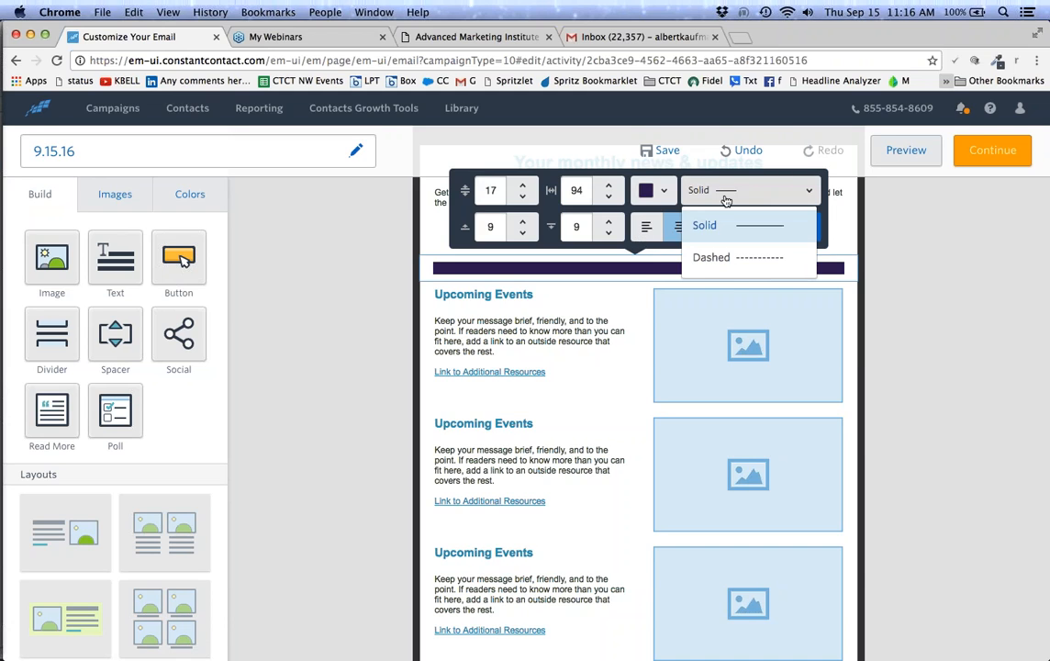
pyautogui.click(734, 259)
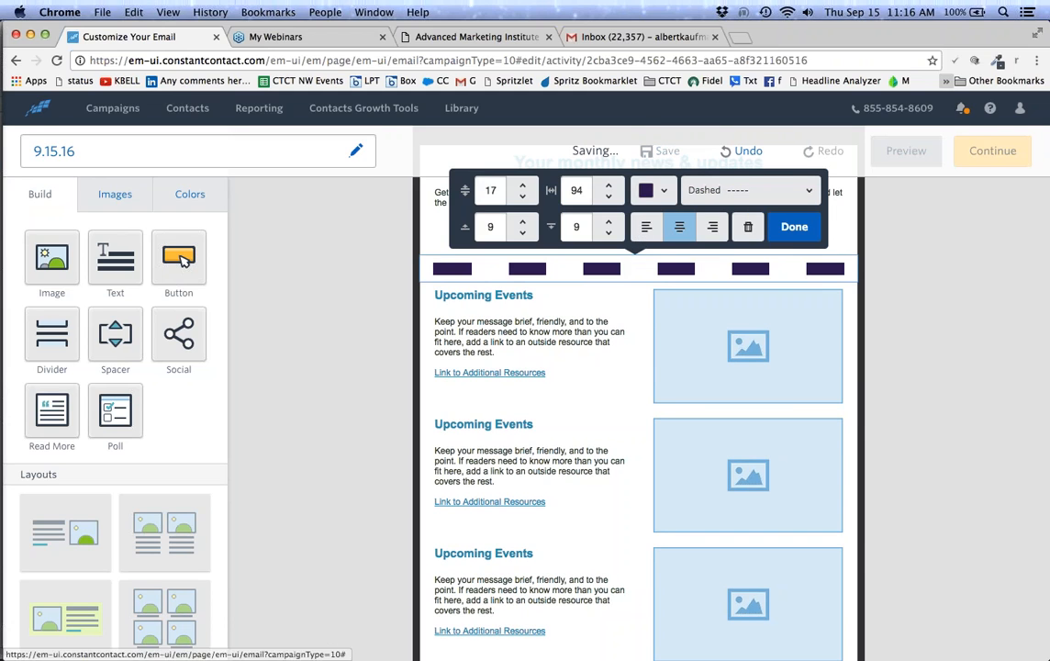
pyautogui.click(523, 198)
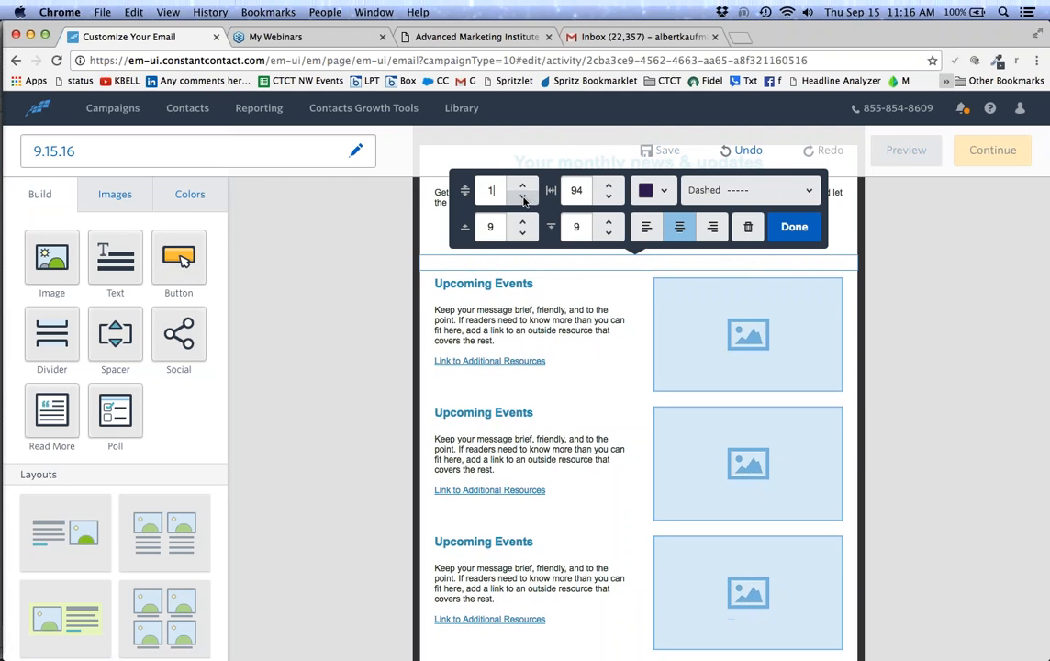
pyautogui.click(523, 188)
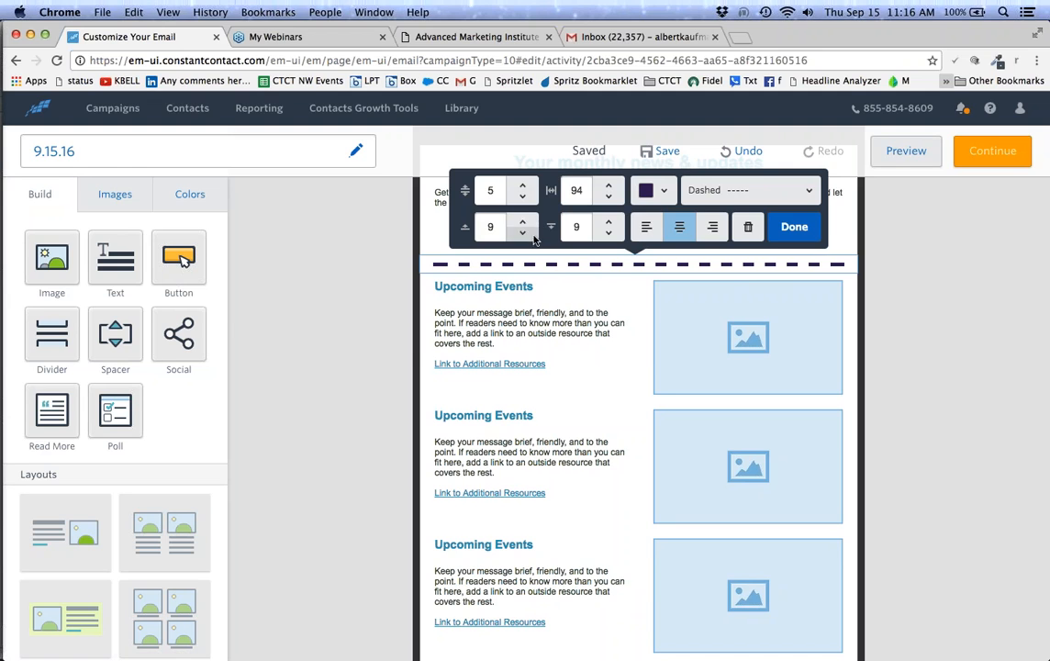
# Set the spacing above the dashed divider to 8 and finish editing it.
pyautogui.doubleClick(522, 221)
pyautogui.click(522, 233)
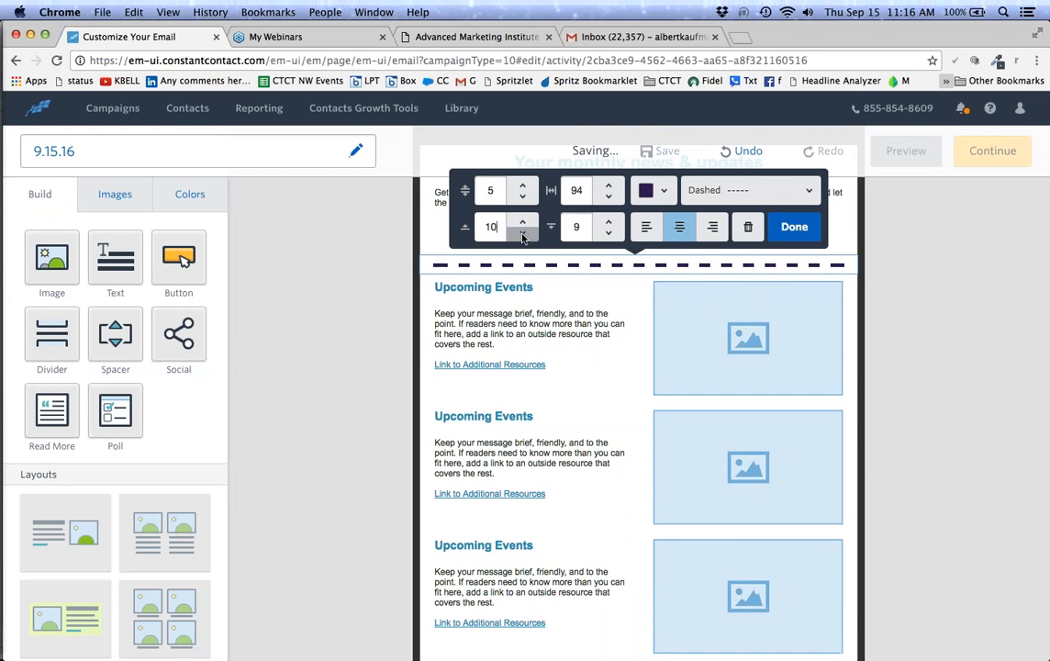
pyautogui.click(522, 233)
pyautogui.click(522, 233)
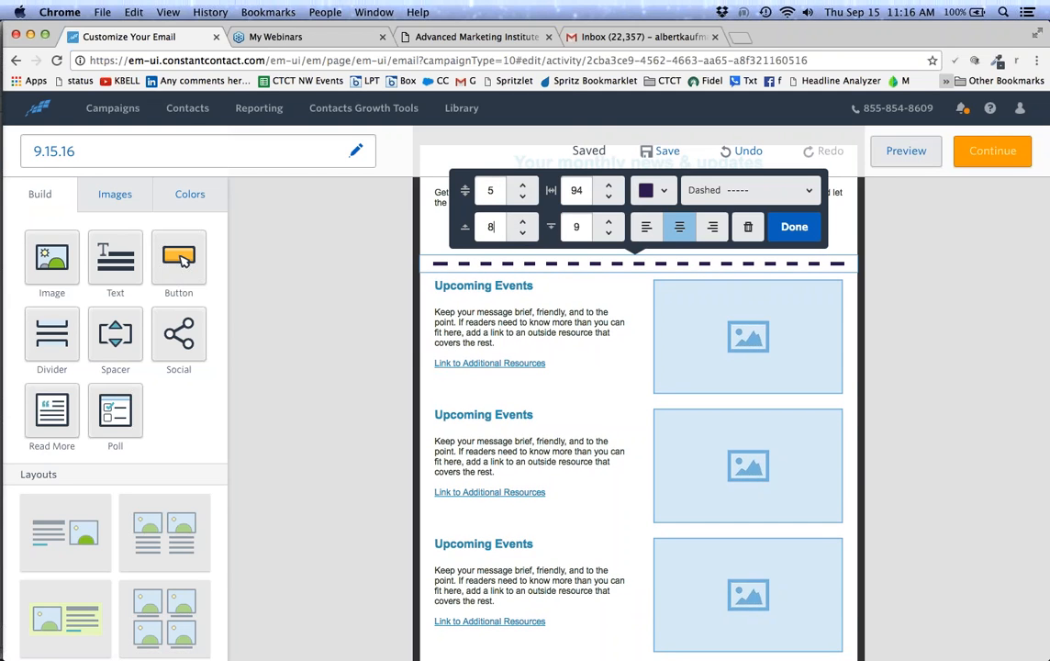
pyautogui.click(794, 227)
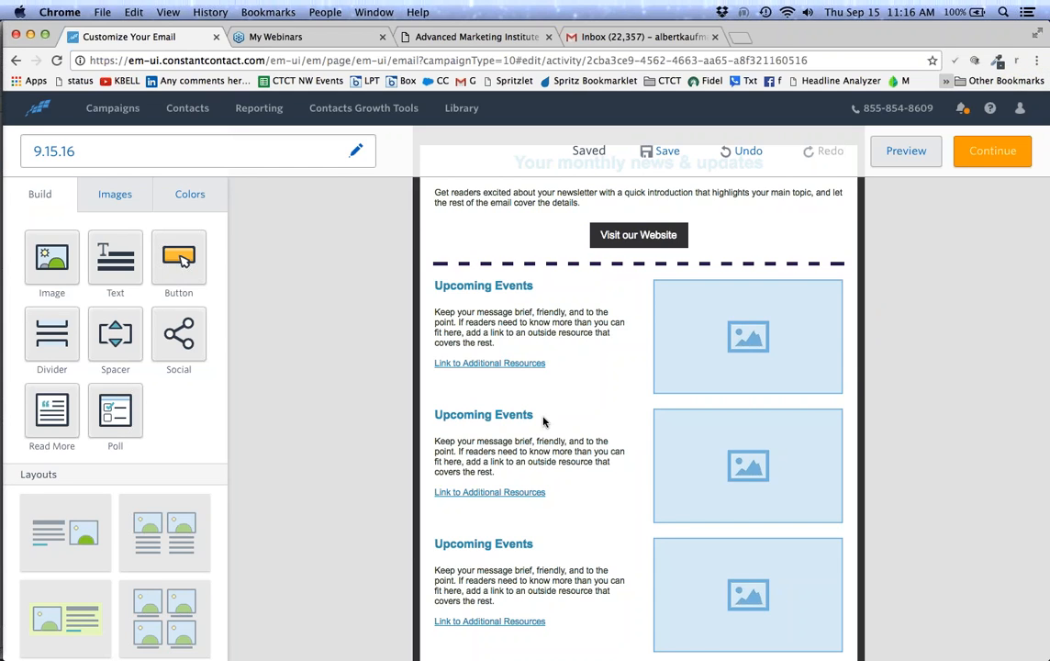
# Insert an empty image block between the second and third Upcoming Events blocks.
pyautogui.moveTo(53, 261); pyautogui.dragTo(756, 528)
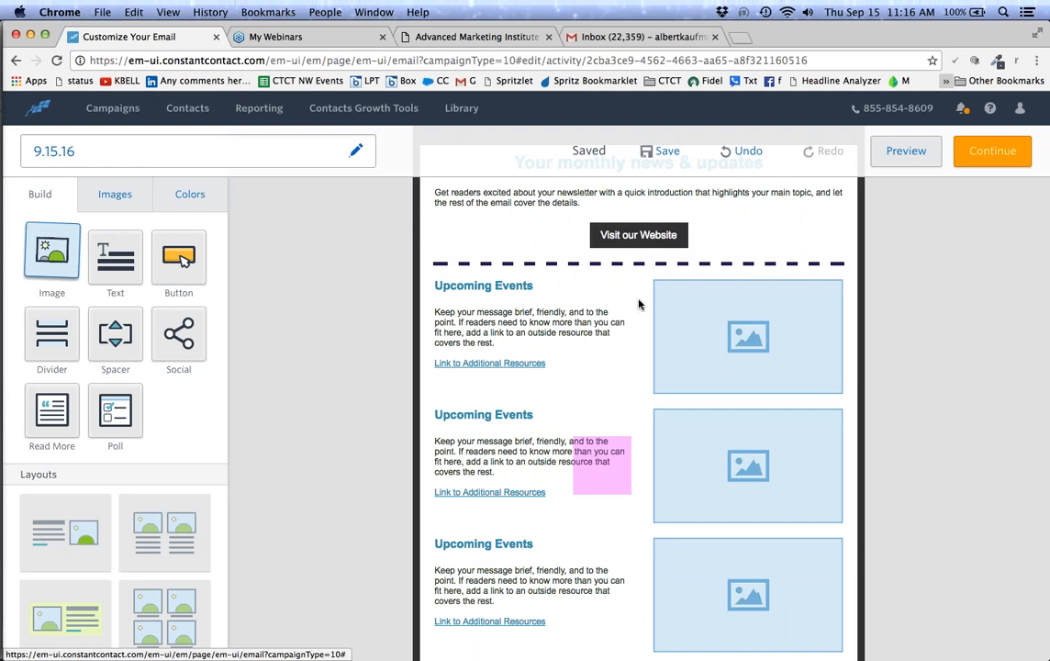
pyautogui.scroll(-3, 605, 413)
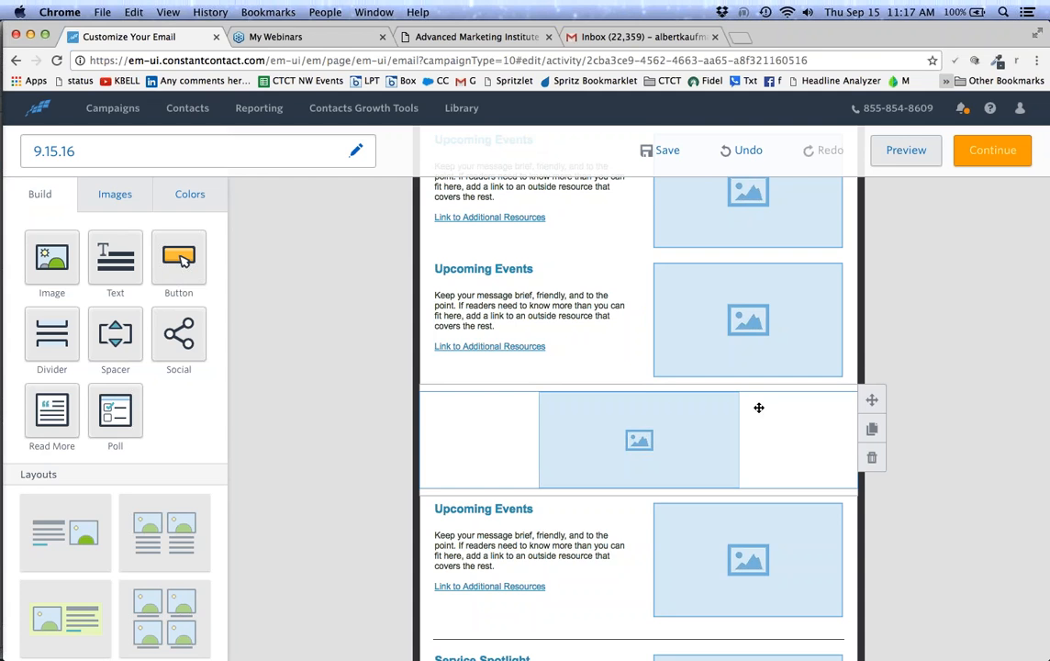
# Fill the empty image block between the second and third Upcoming Events blocks with the Exodus.jpg desert traffic photo.
pyautogui.click(651, 430)
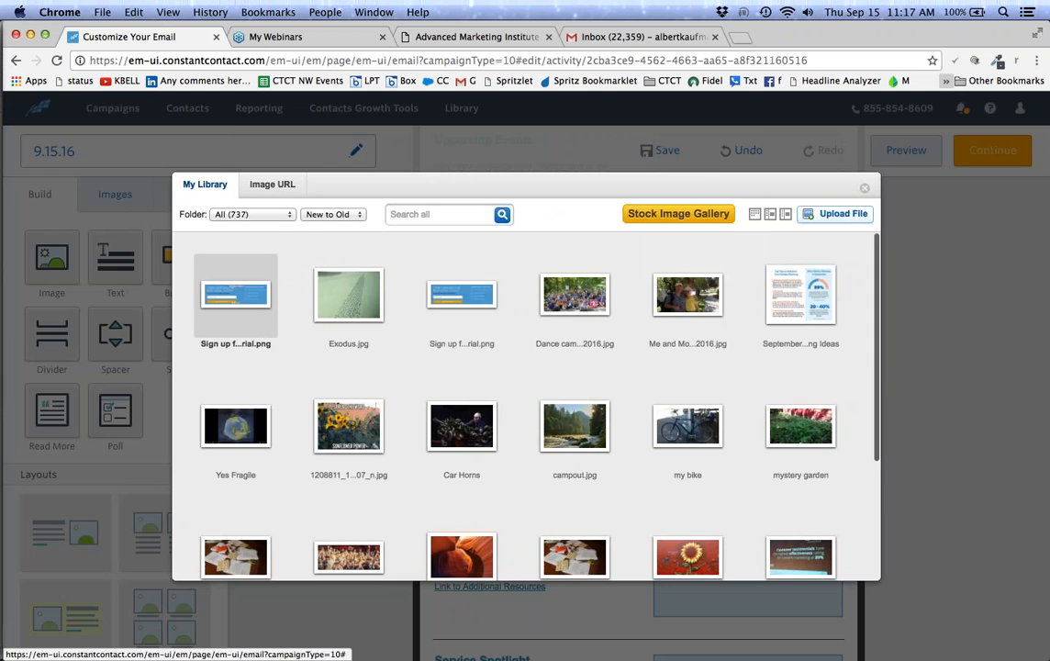
pyautogui.click(864, 188)
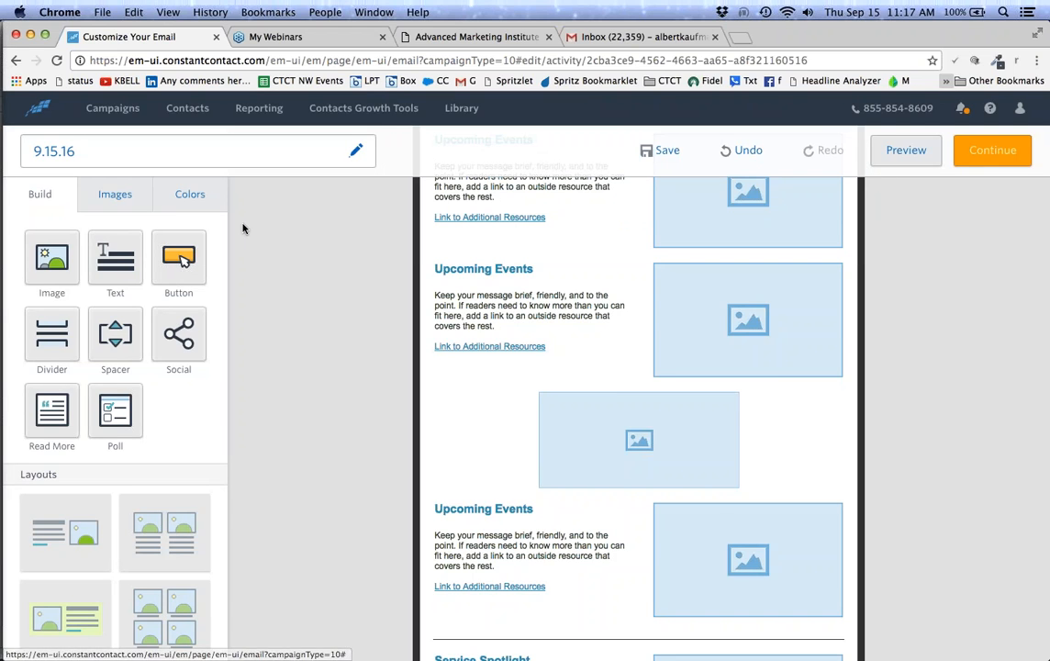
pyautogui.click(113, 196)
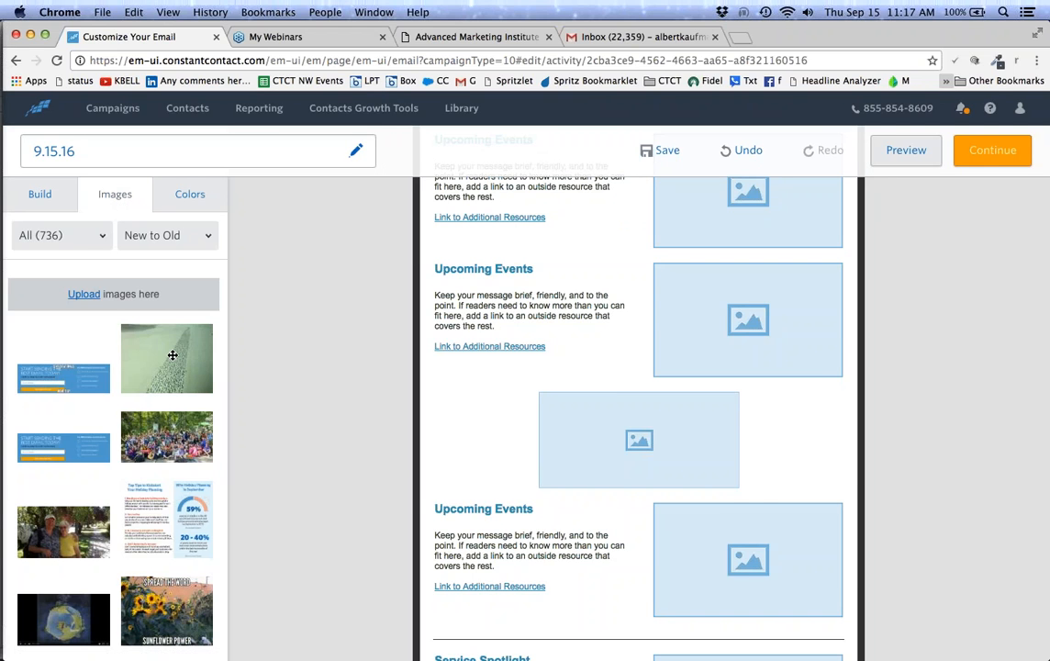
pyautogui.moveTo(173, 354); pyautogui.dragTo(611, 433)
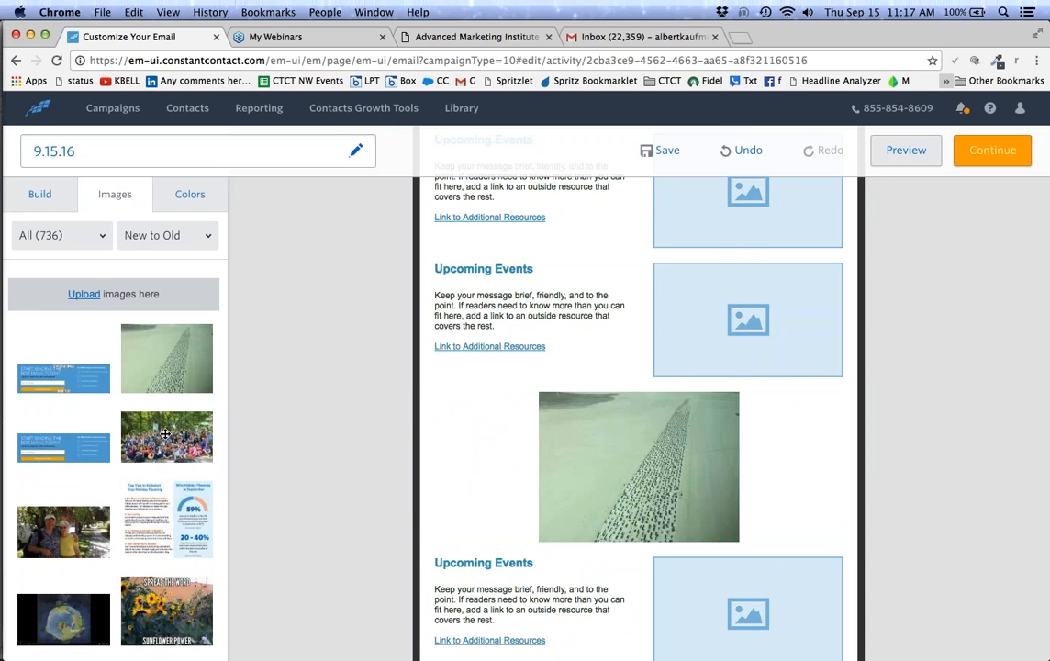
# Add the Earth video thumbnail to the Upcoming Events block directly above the desert photo, sized to fill a slightly narrower image column.
pyautogui.moveTo(56, 624); pyautogui.dragTo(724, 295)
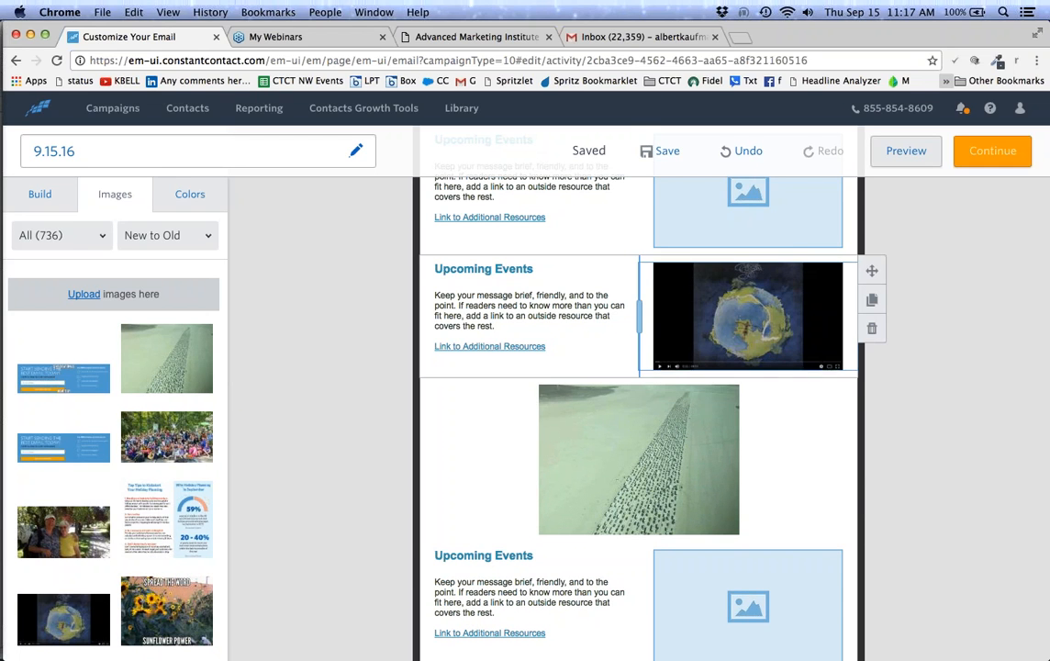
pyautogui.moveTo(640, 316)
pyautogui.mouseDown()
pyautogui.moveTo(748, 314)
pyautogui.moveTo(638, 306)
pyautogui.mouseUp()
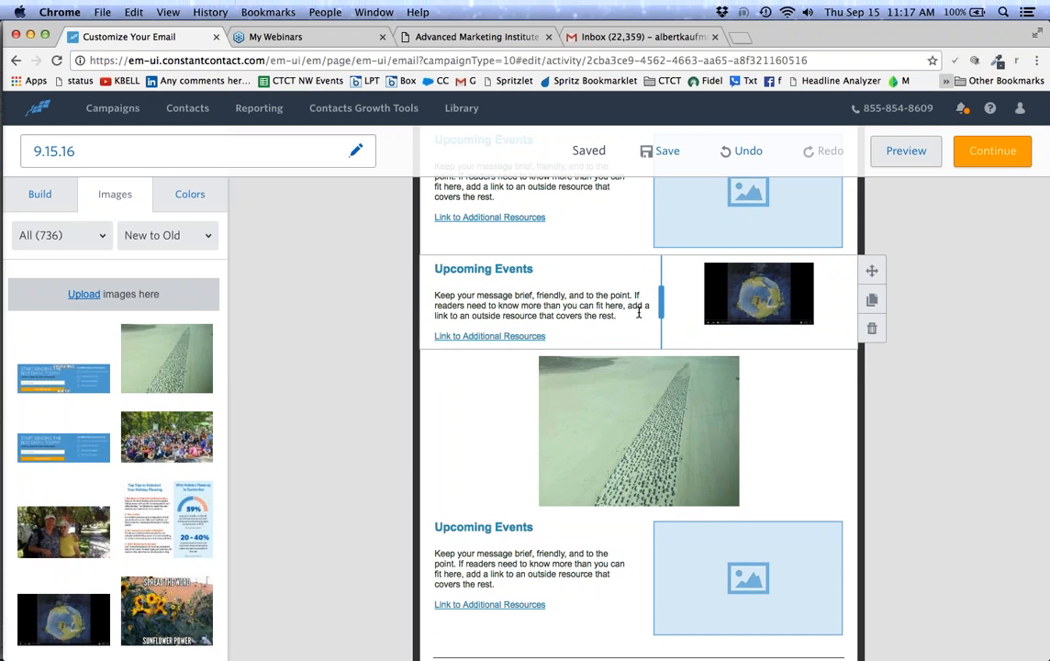
pyautogui.moveTo(799, 312)
pyautogui.moveTo(805, 317); pyautogui.dragTo(870, 376)
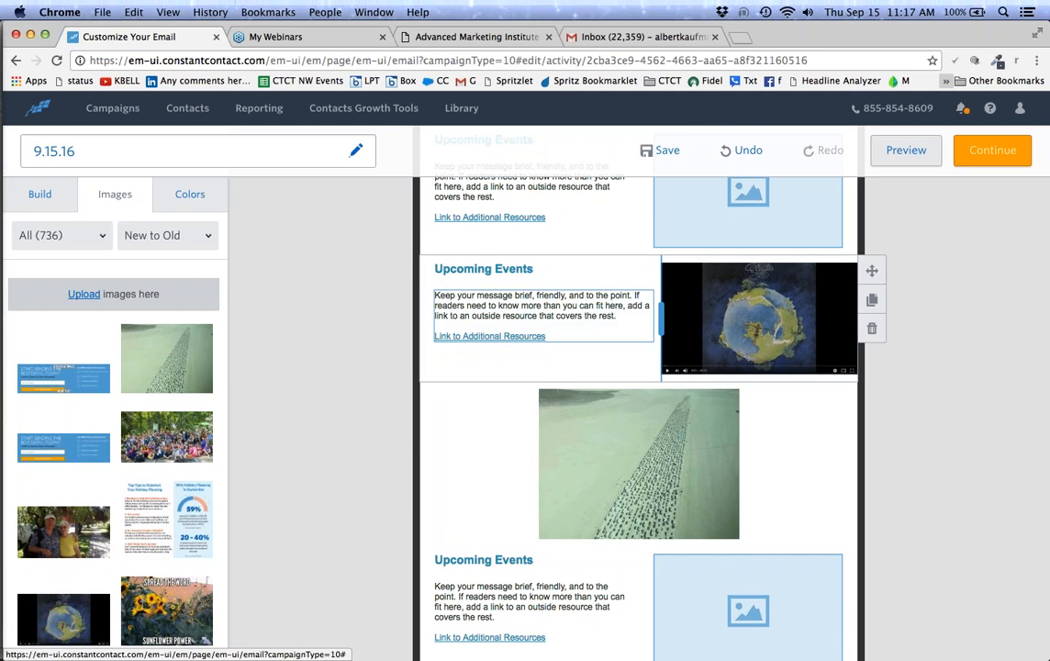
pyautogui.click(662, 318)
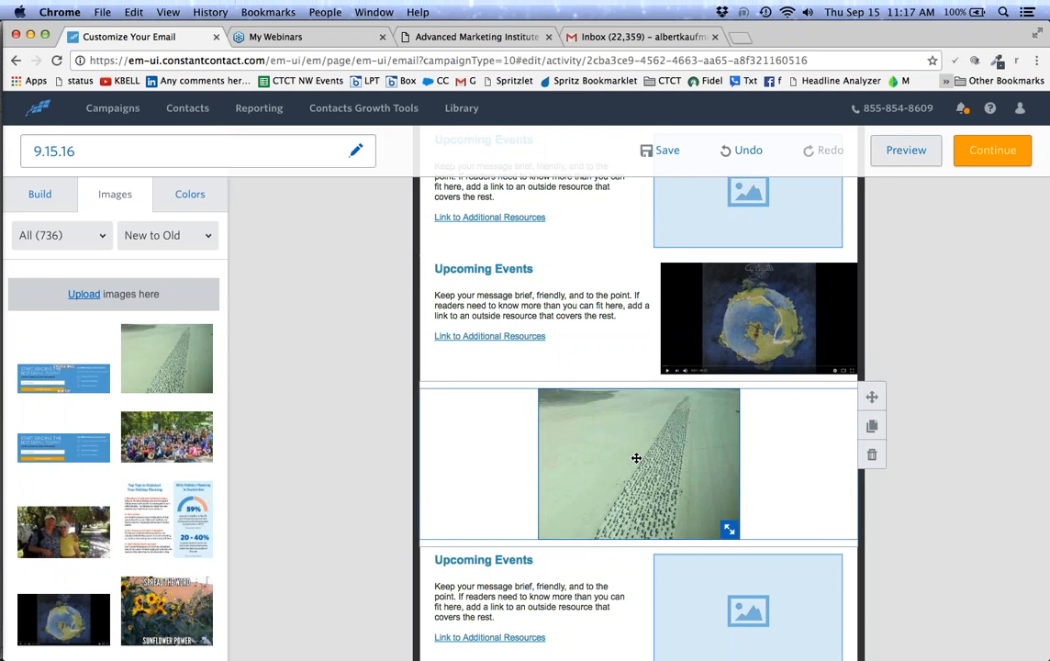
# Try enlarging the desert photo to nearly the full width of the email, and undo the resize.
pyautogui.moveTo(729, 530); pyautogui.dragTo(904, 658)
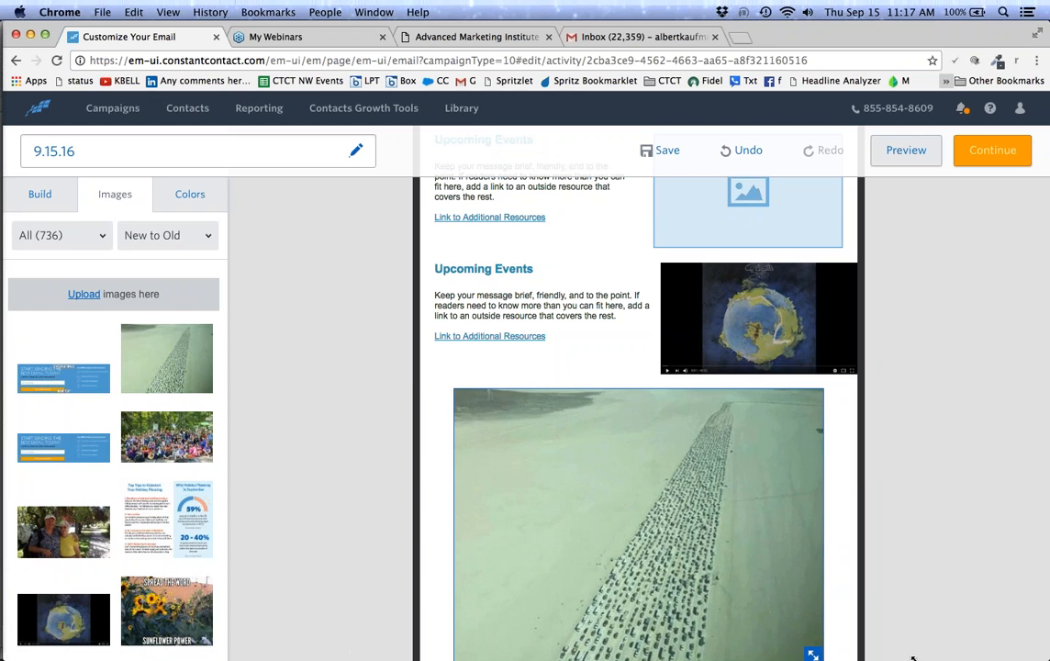
pyautogui.scroll(-3, 727, 530)
pyautogui.scroll(-1, 726, 530)
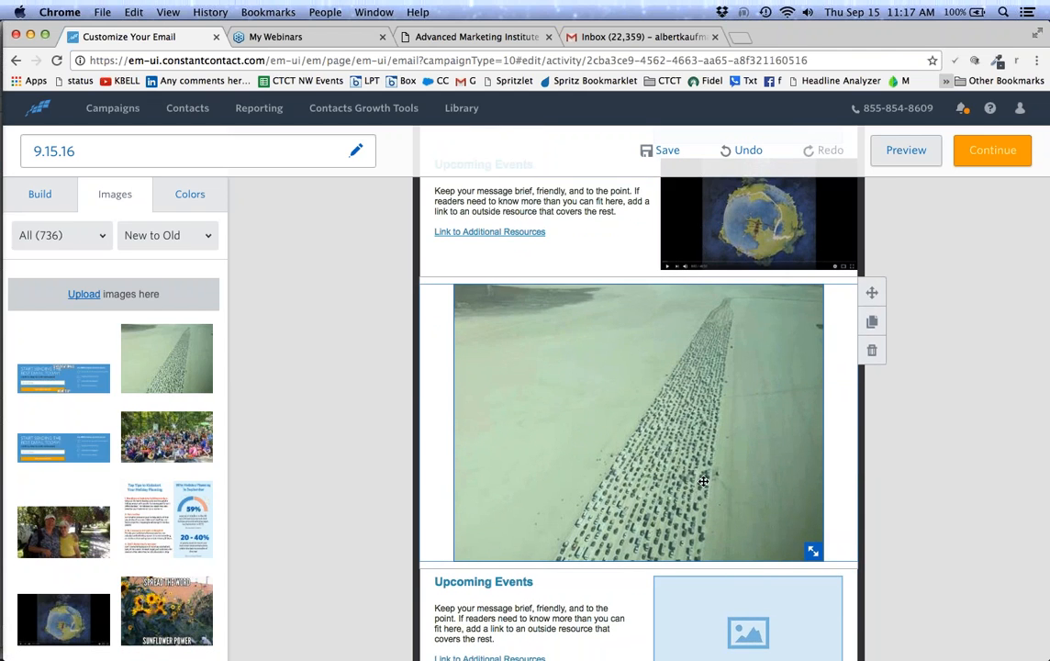
pyautogui.click(745, 151)
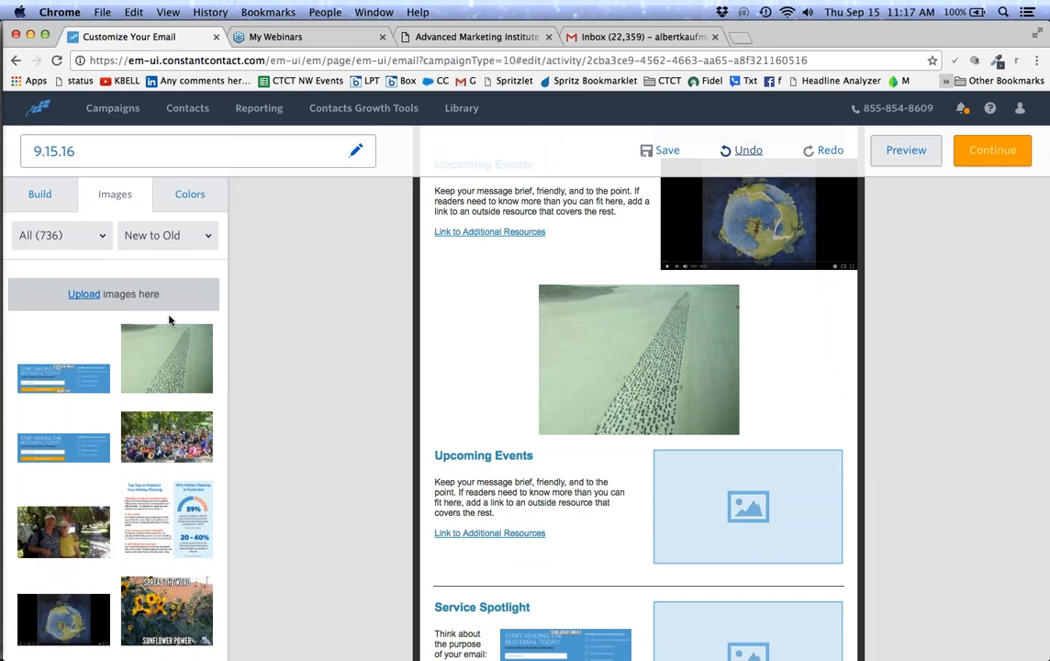
# Replace the desert photo with the Authorized Local Expert badge from the CC Images folder and shrink the badge slightly.
pyautogui.click(169, 239)
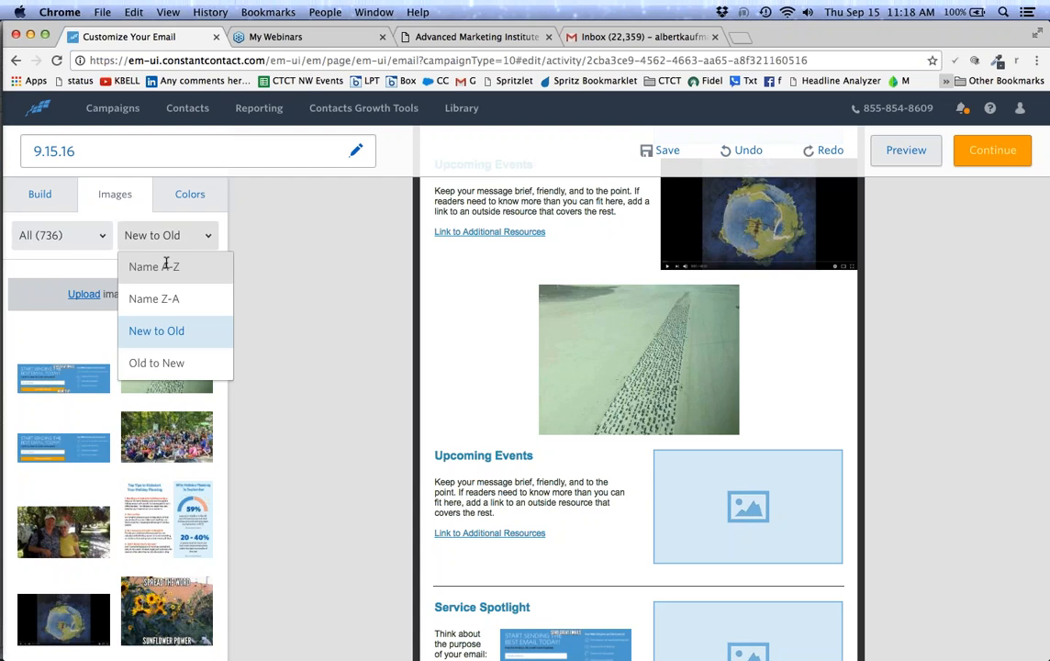
pyautogui.click(91, 237)
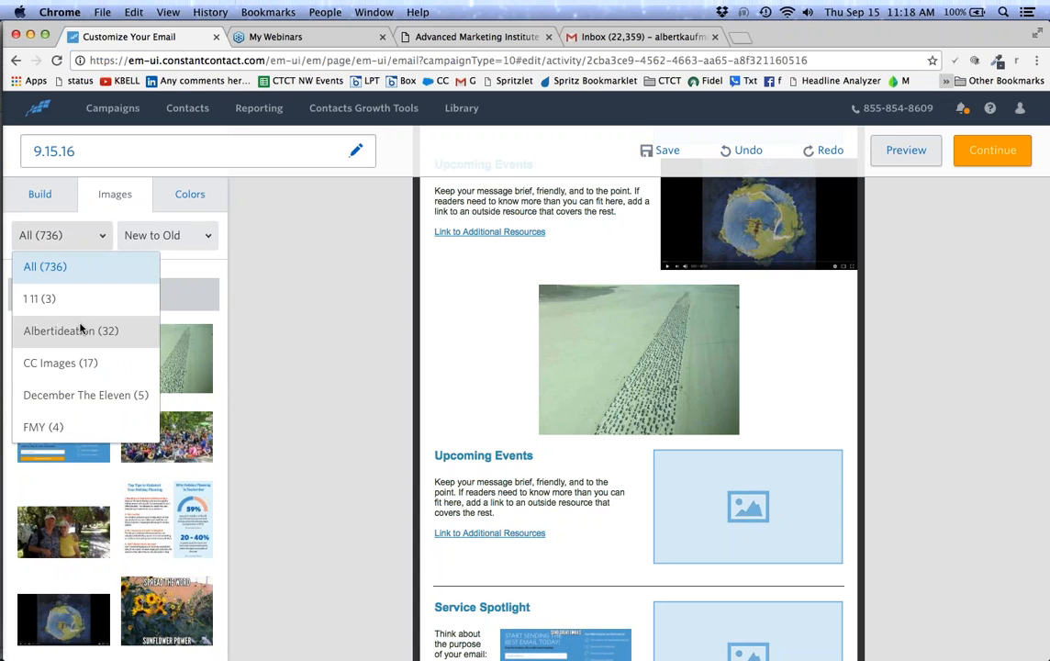
pyautogui.click(77, 362)
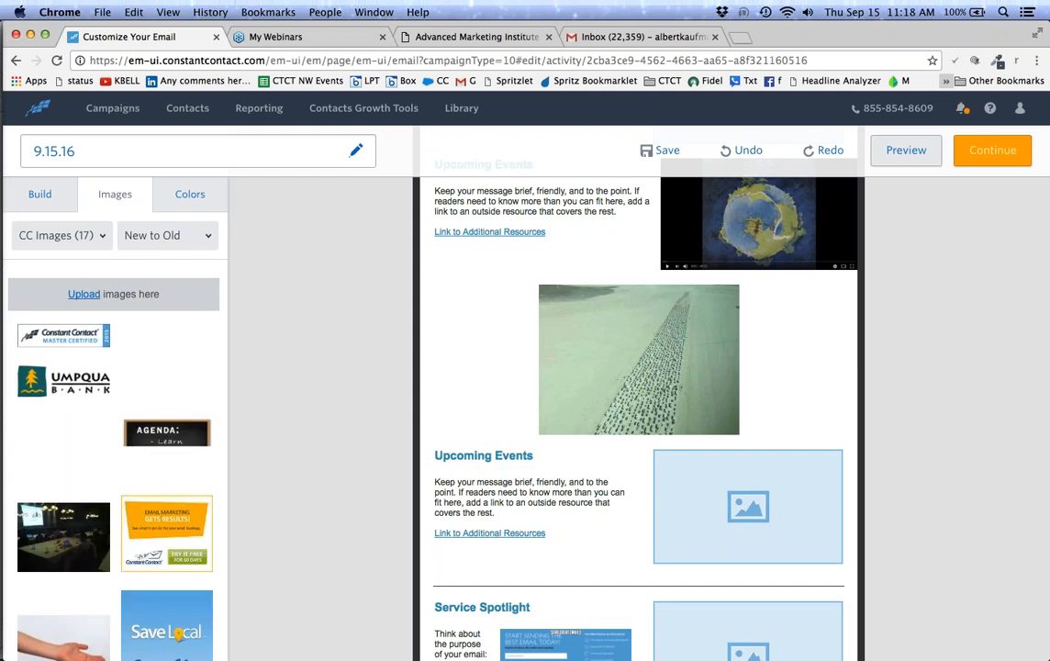
pyautogui.moveTo(145, 404); pyautogui.dragTo(632, 364)
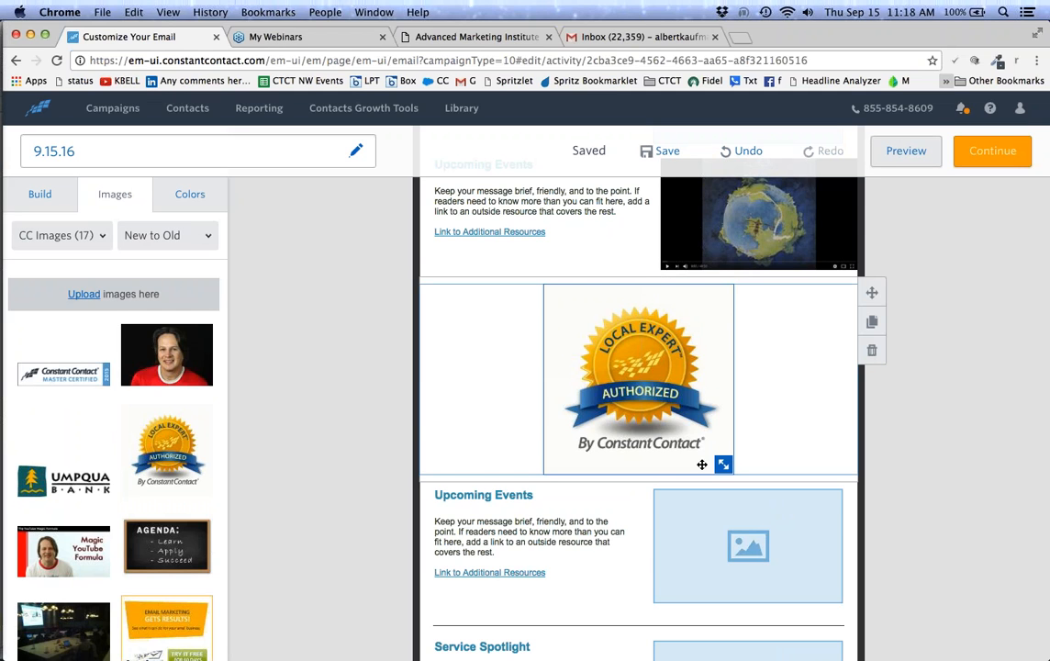
pyautogui.moveTo(723, 464); pyautogui.dragTo(699, 419)
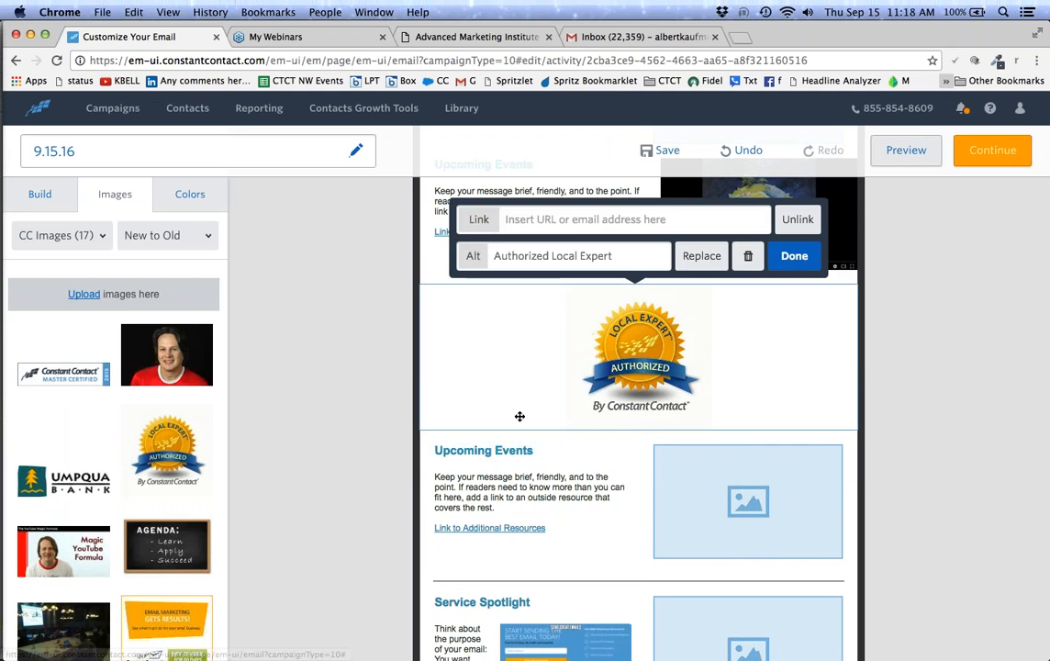
# Insert a button beside the Local Expert badge, on its right, and label it "Register for my Webinar".
pyautogui.click(40, 193)
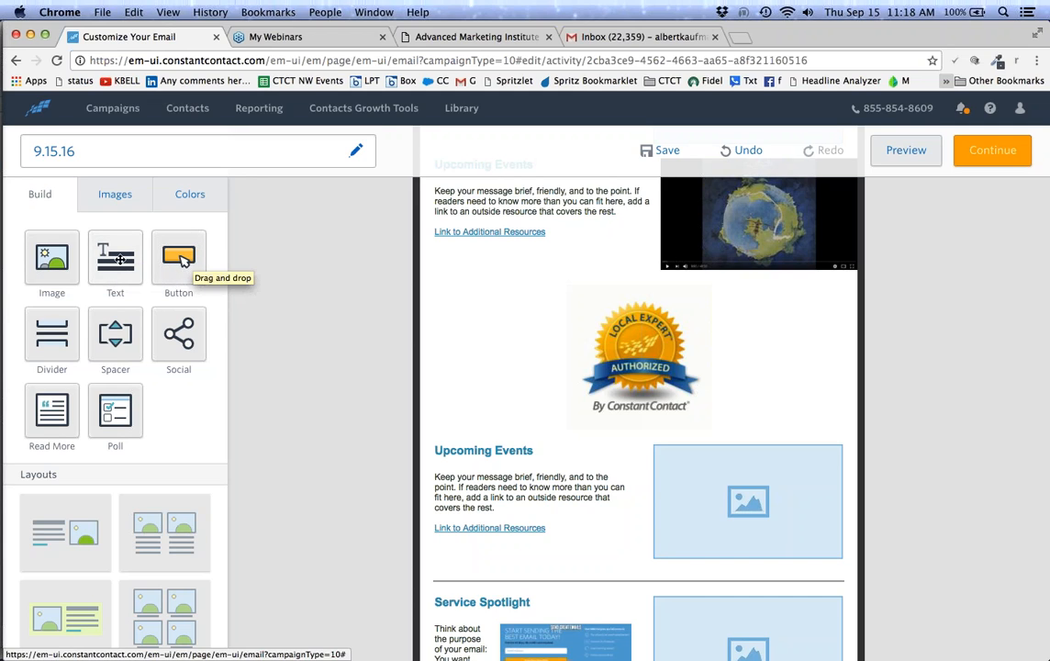
pyautogui.moveTo(180, 257); pyautogui.dragTo(739, 385)
pyautogui.click(743, 296)
pyautogui.moveTo(708, 296); pyautogui.dragTo(781, 296)
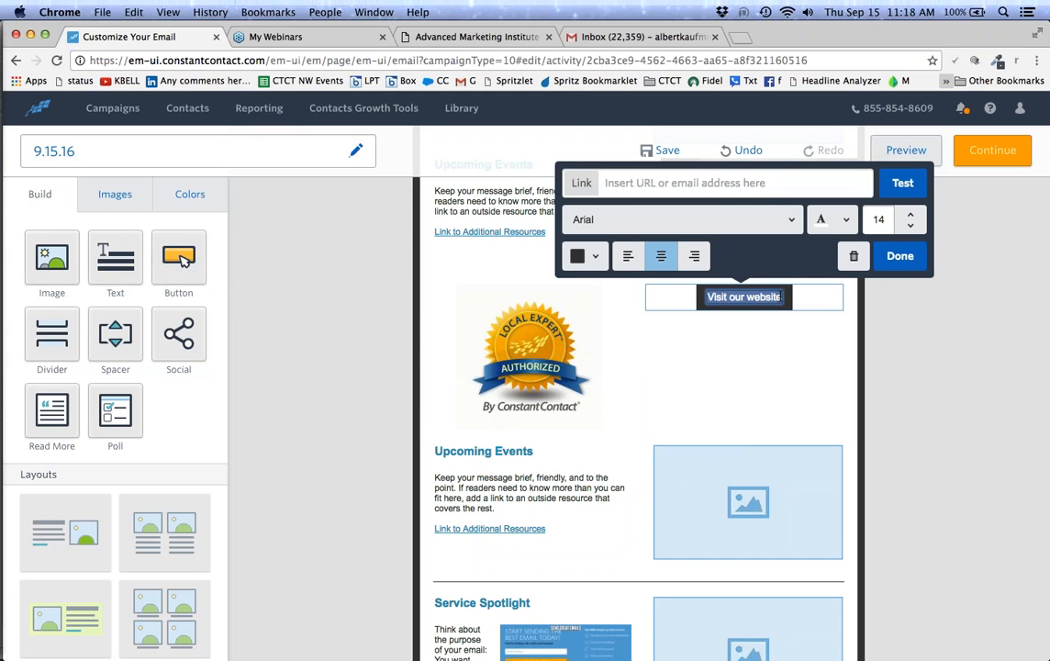
pyautogui.write('Register for my Webinar')
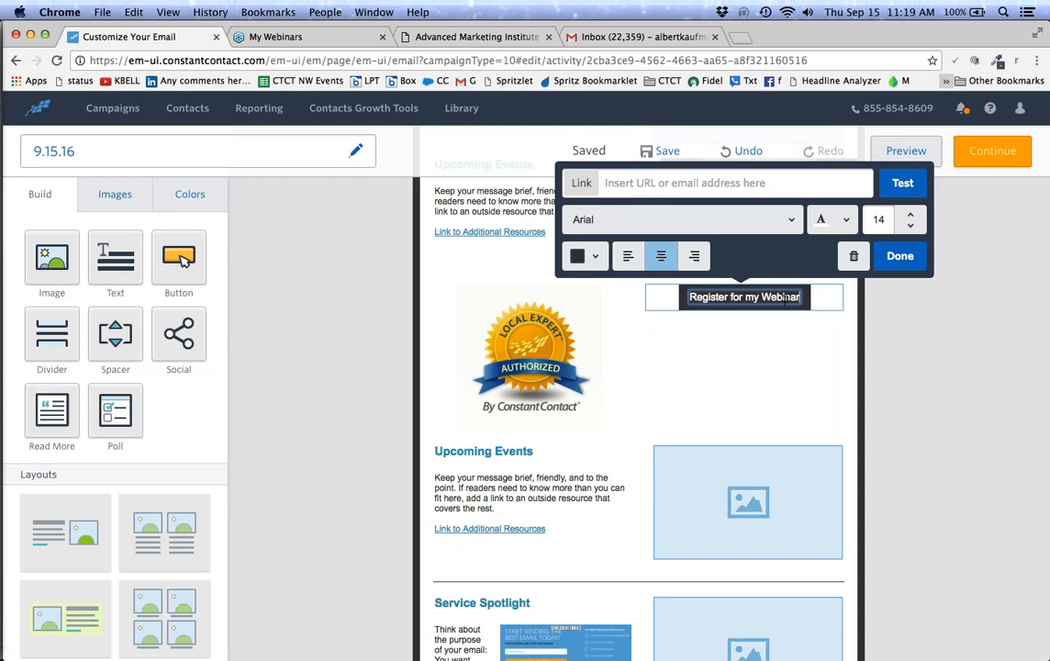
# Color the webinar button's text red-orange and its background light gray.
pyautogui.moveTo(690, 298); pyautogui.dragTo(800, 298)
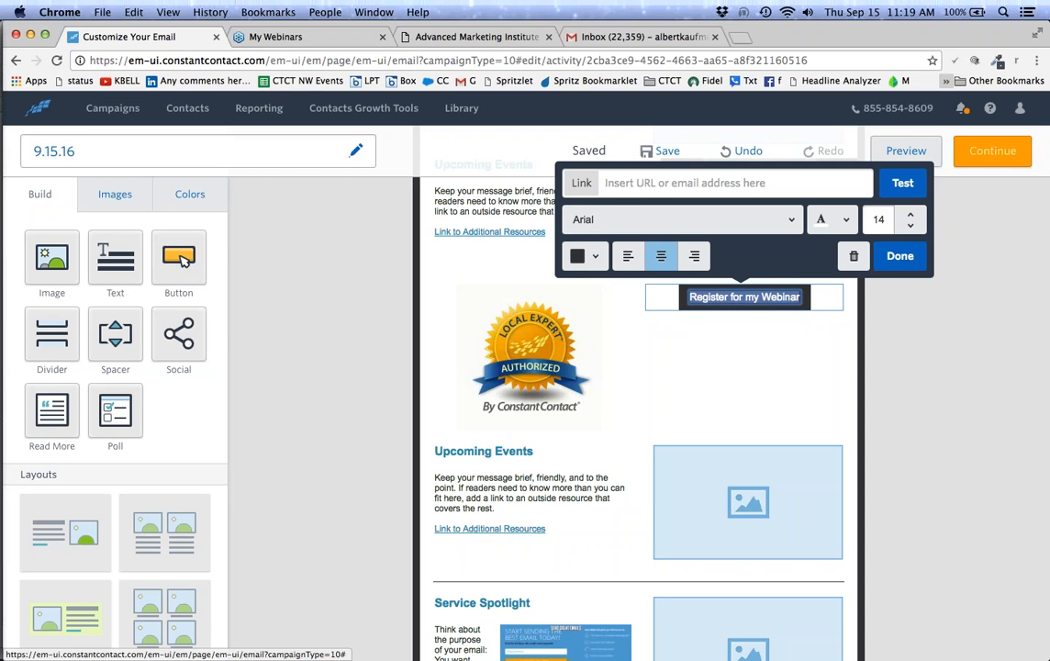
pyautogui.click(833, 219)
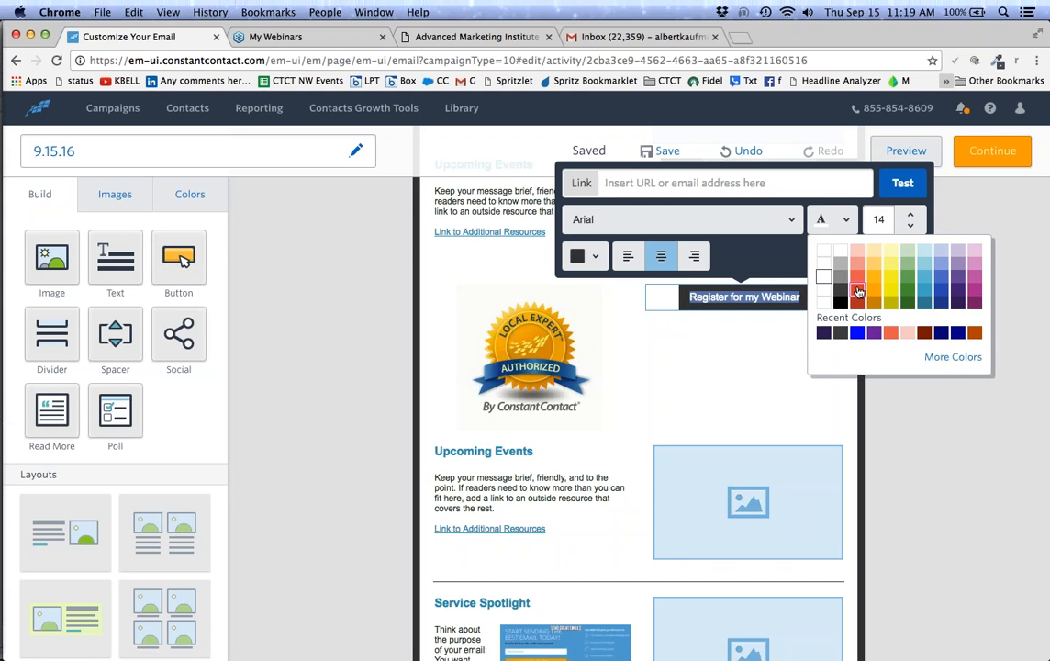
pyautogui.click(858, 281)
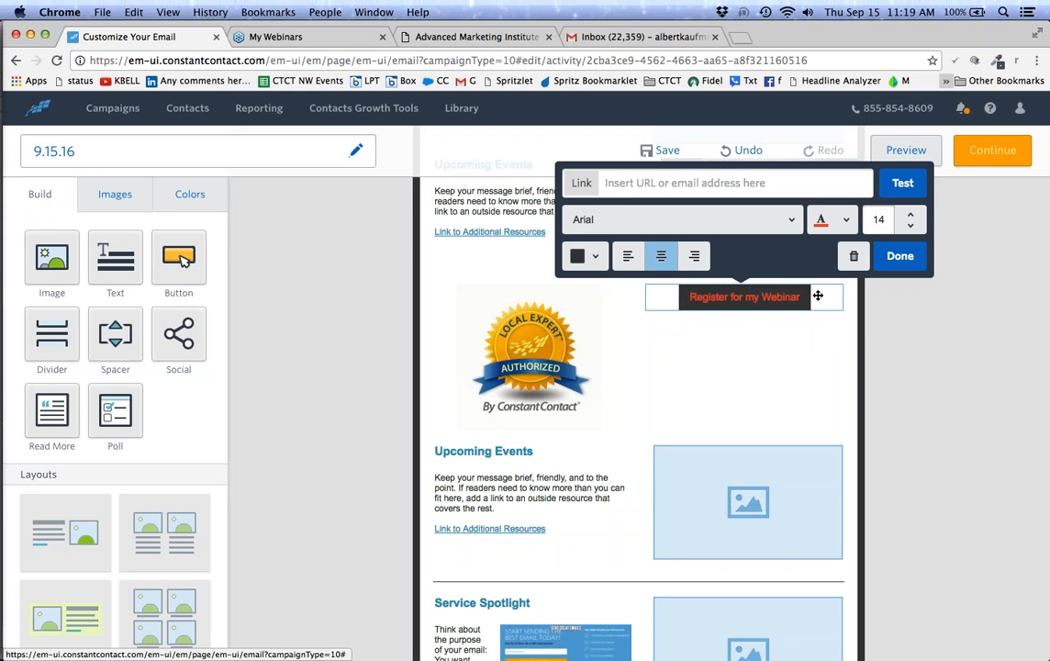
pyautogui.click(594, 256)
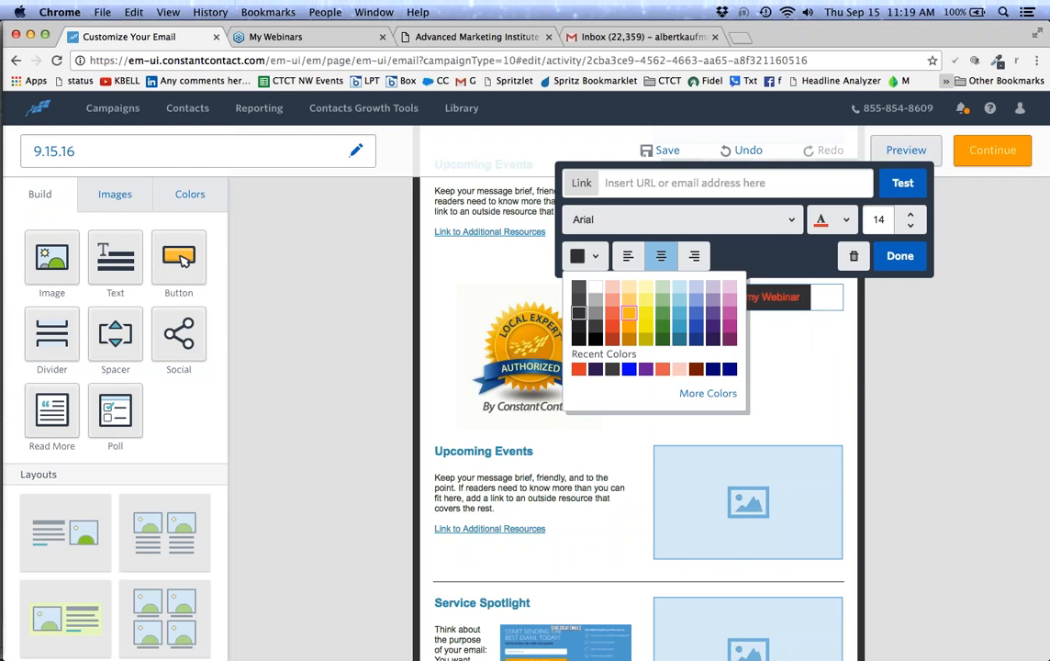
pyautogui.click(594, 300)
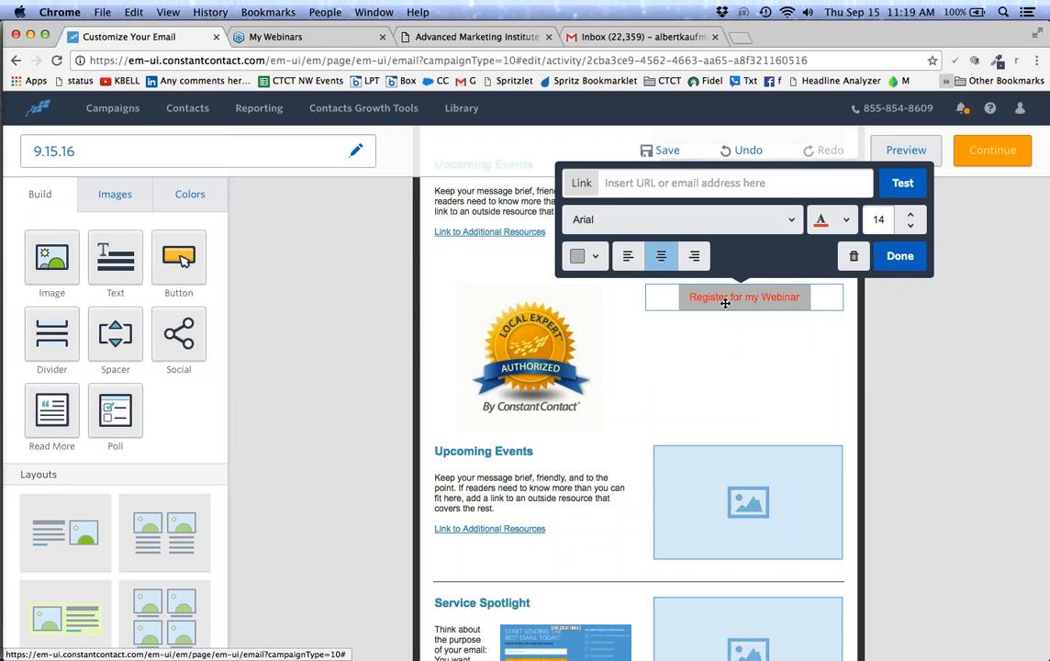
pyautogui.click(656, 184)
pyautogui.write('http://website.com')
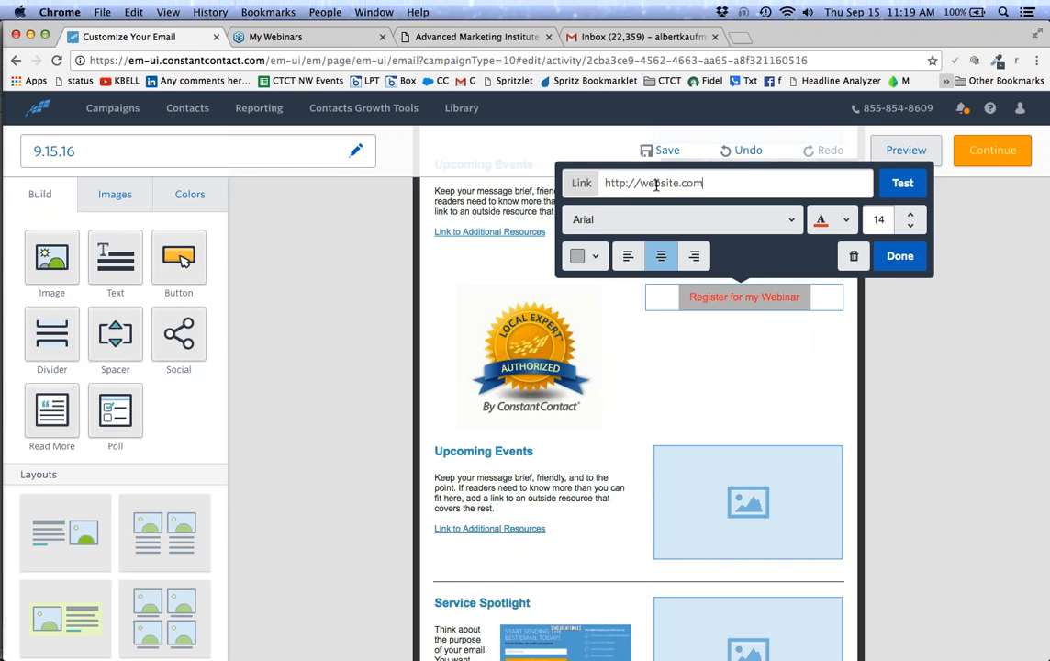
pyautogui.click(791, 220)
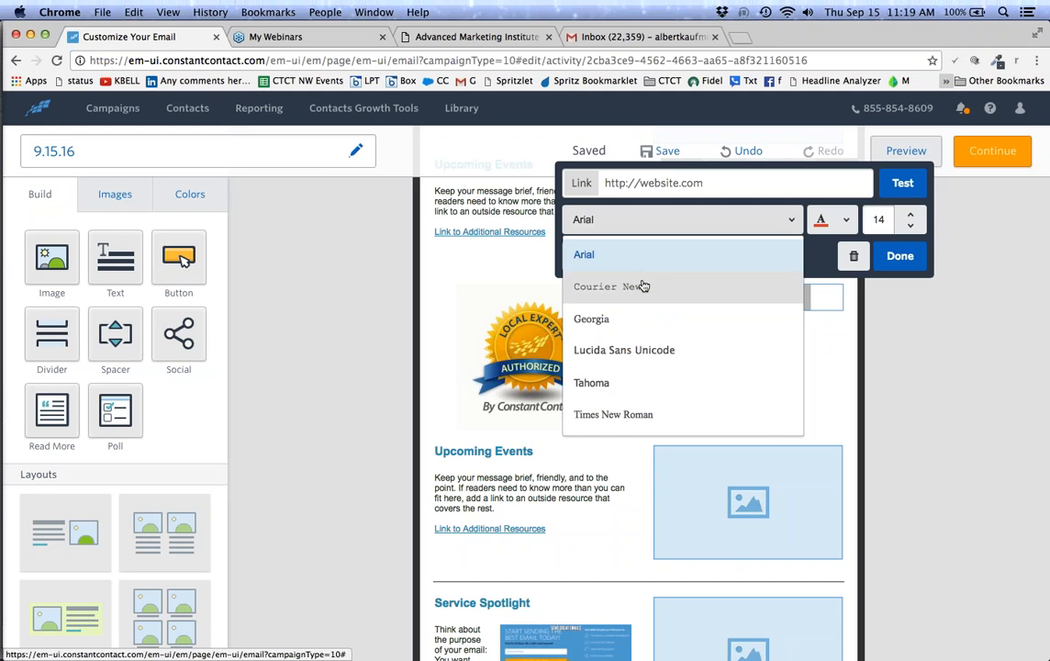
pyautogui.click(615, 319)
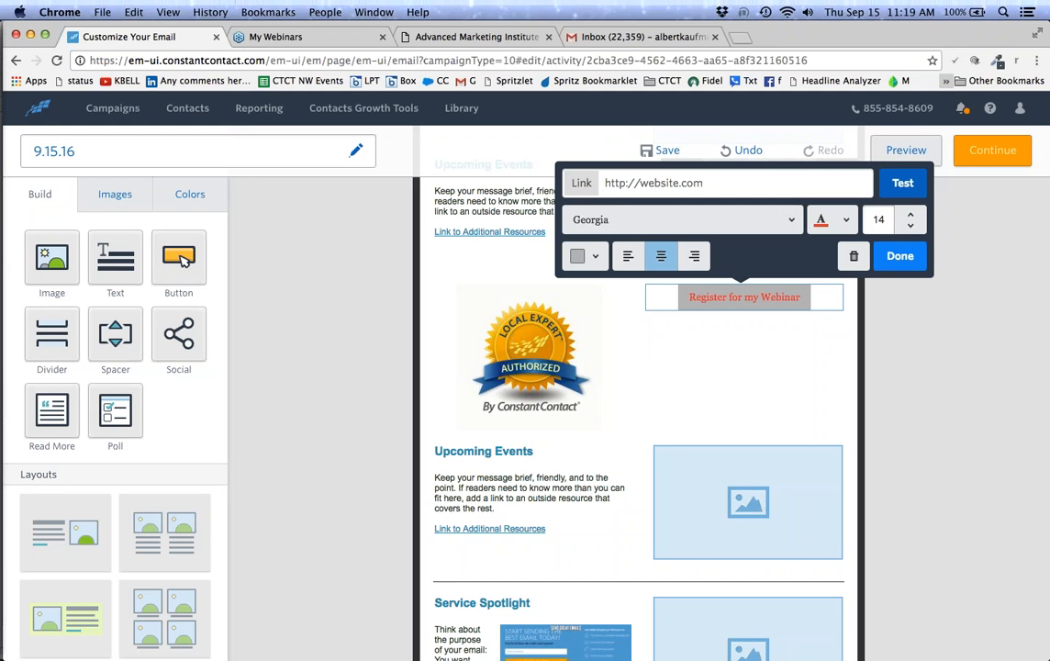
pyautogui.click(897, 256)
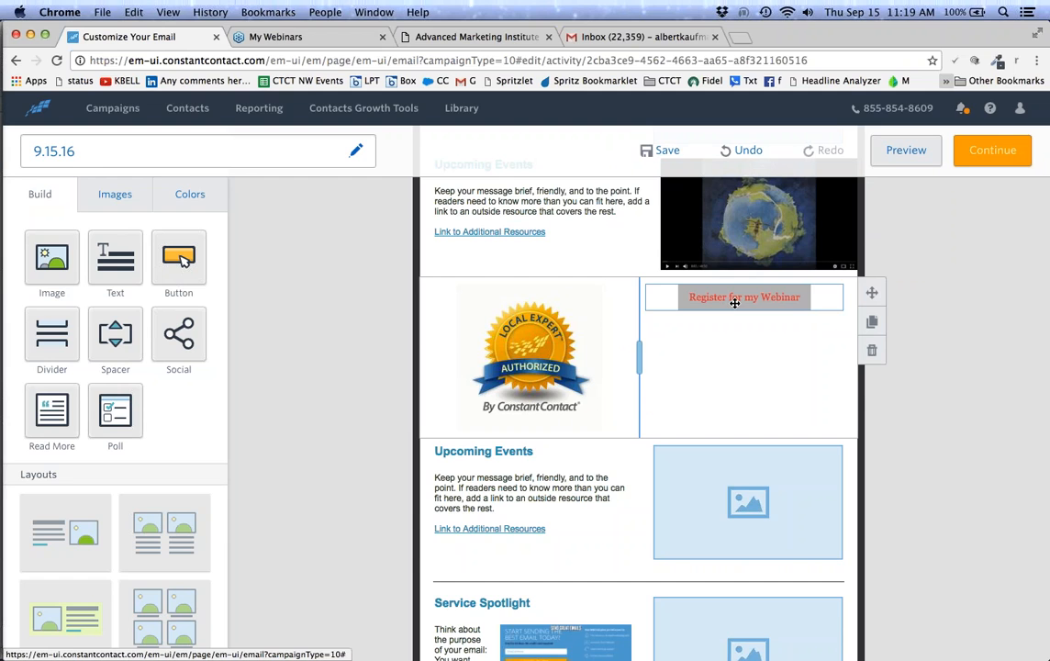
# Duplicate the row holding the badge and webinar button, and delete the copy.
pyautogui.click(872, 321)
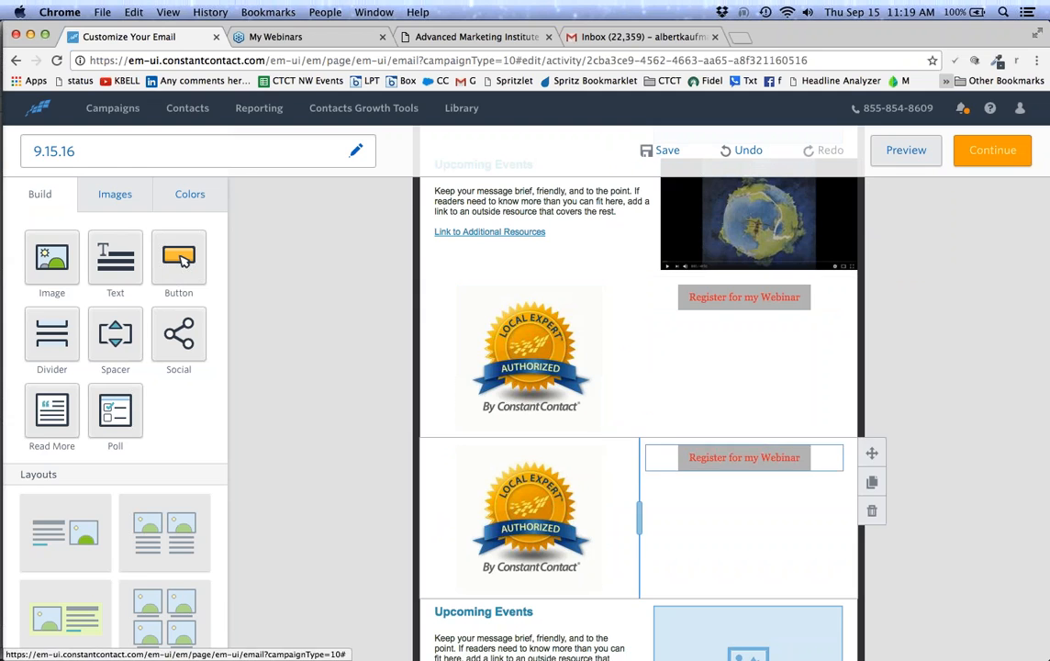
pyautogui.click(871, 512)
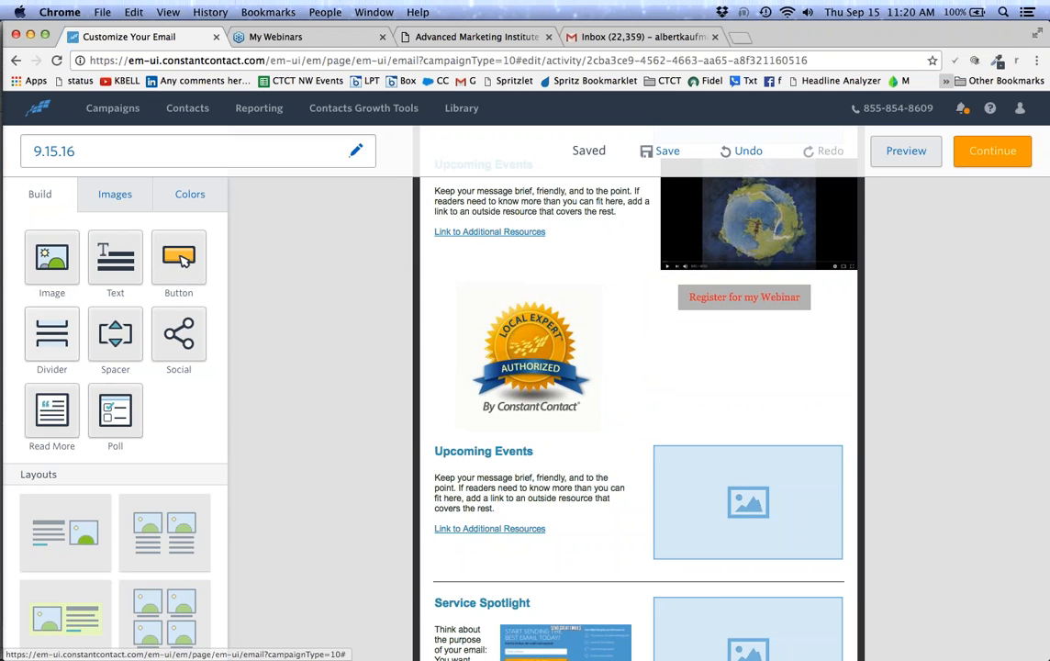
# Set the height of the divider above Service Spotlight to 14 and its color to dark green.
pyautogui.click(548, 582)
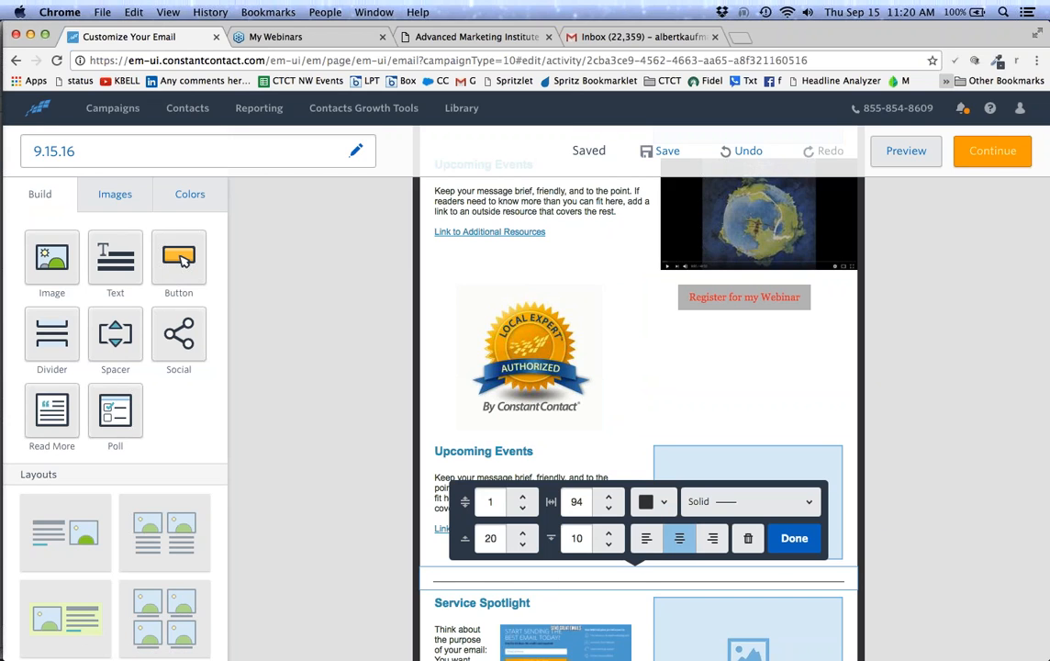
pyautogui.click(522, 496)
pyautogui.moveTo(523, 497); pyautogui.dragTo(522, 497)
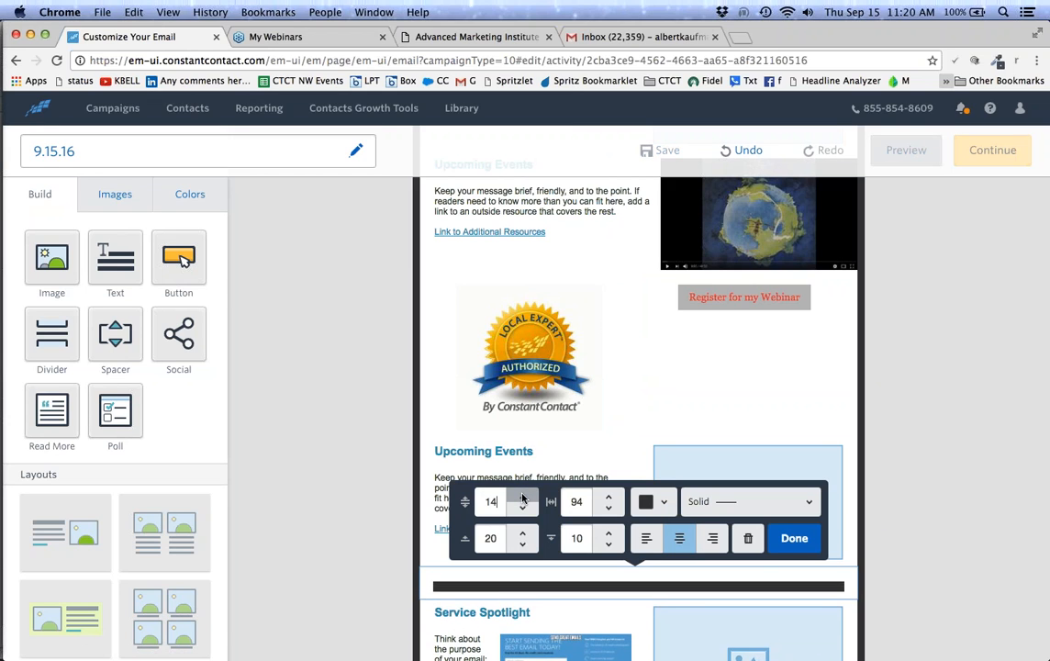
pyautogui.click(660, 503)
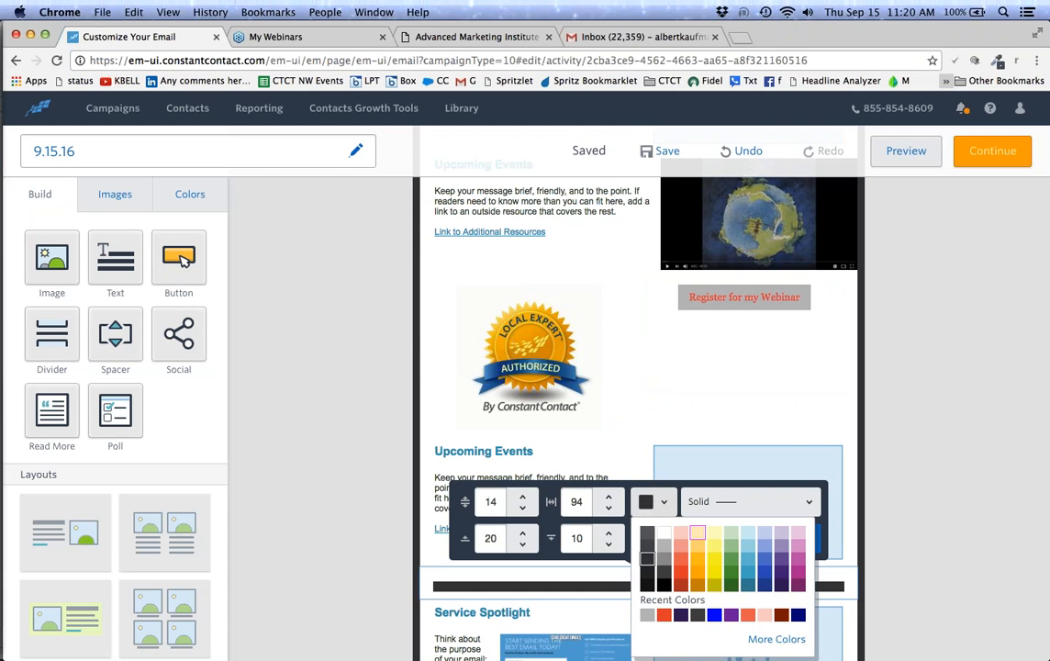
pyautogui.click(730, 574)
pyautogui.scroll(-4, 667, 420)
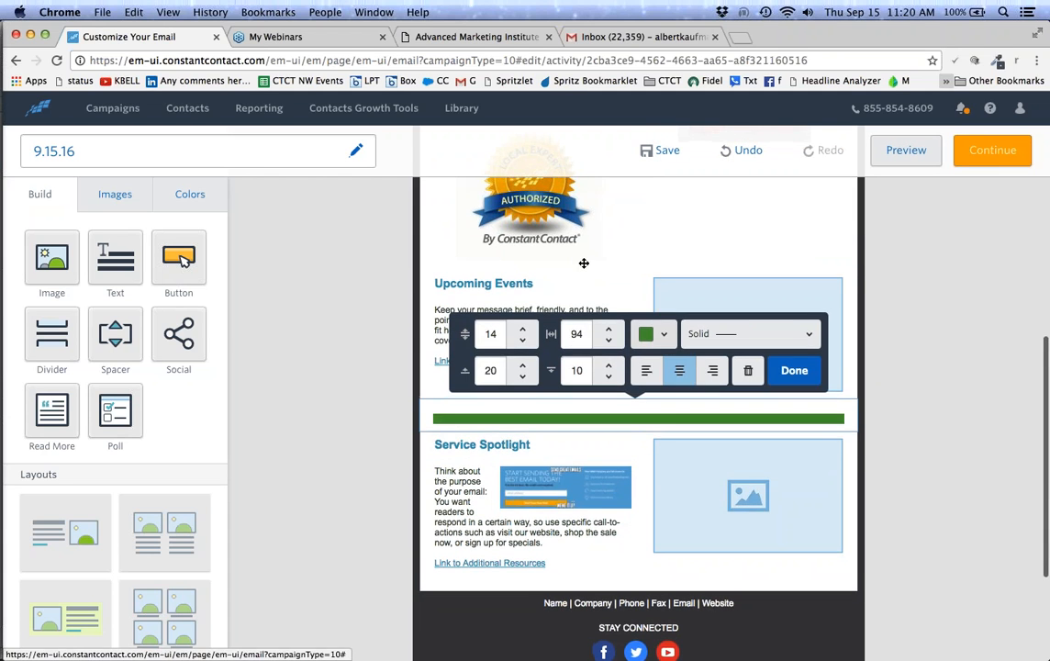
pyautogui.scroll(2, 621, 331)
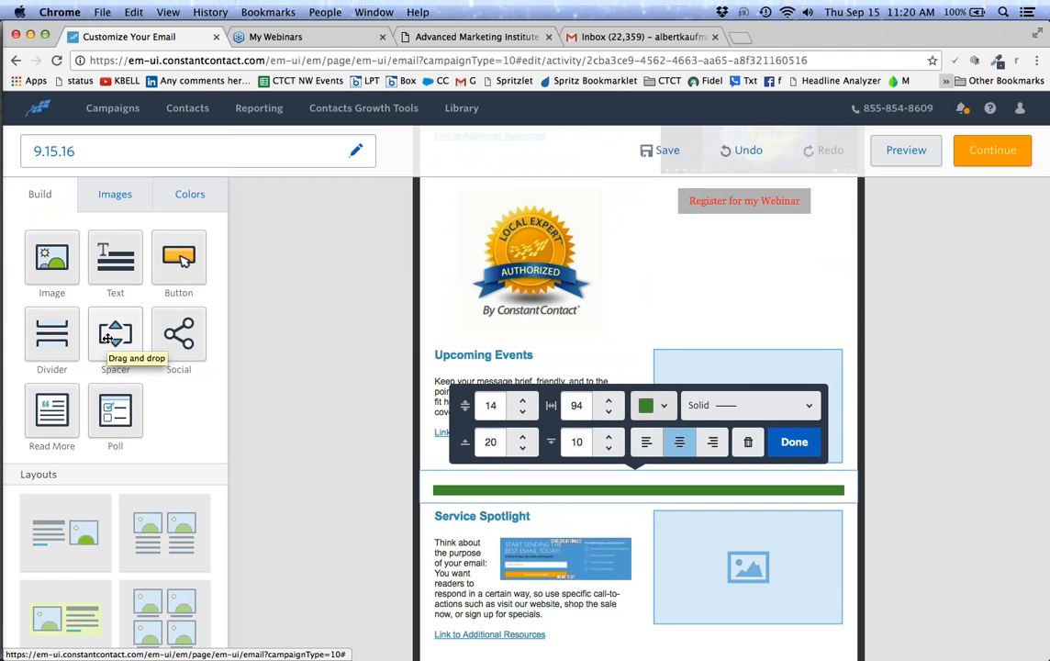
# Set the font size of the introduction paragraph under "Your monthly news & updates" to 18.
pyautogui.scroll(8, 638, 413)
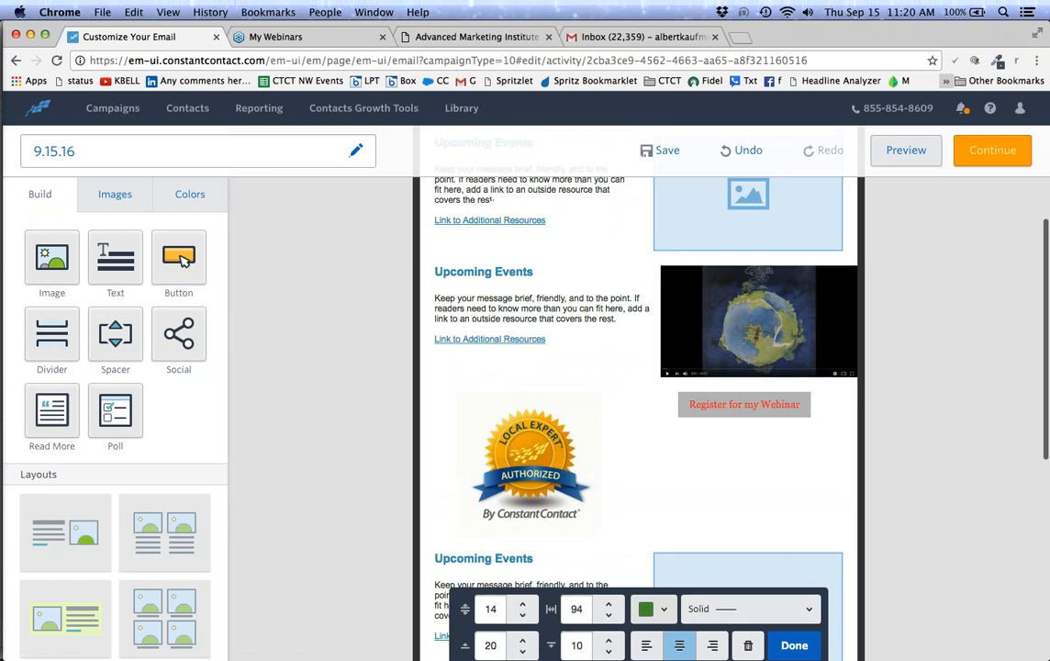
pyautogui.scroll(2, 459, 288)
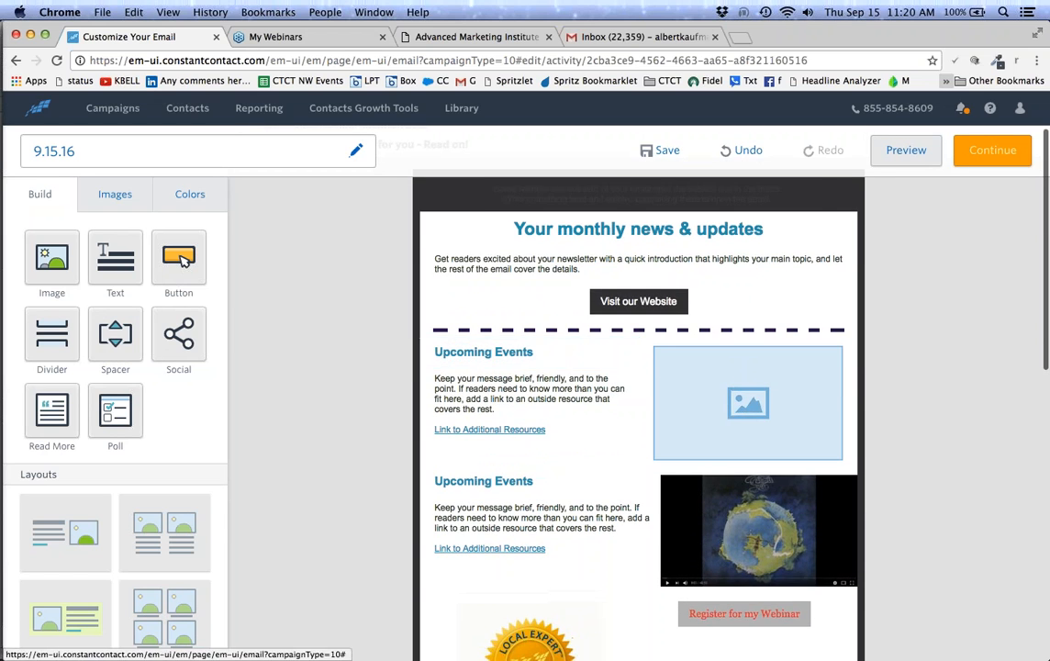
pyautogui.click(438, 258)
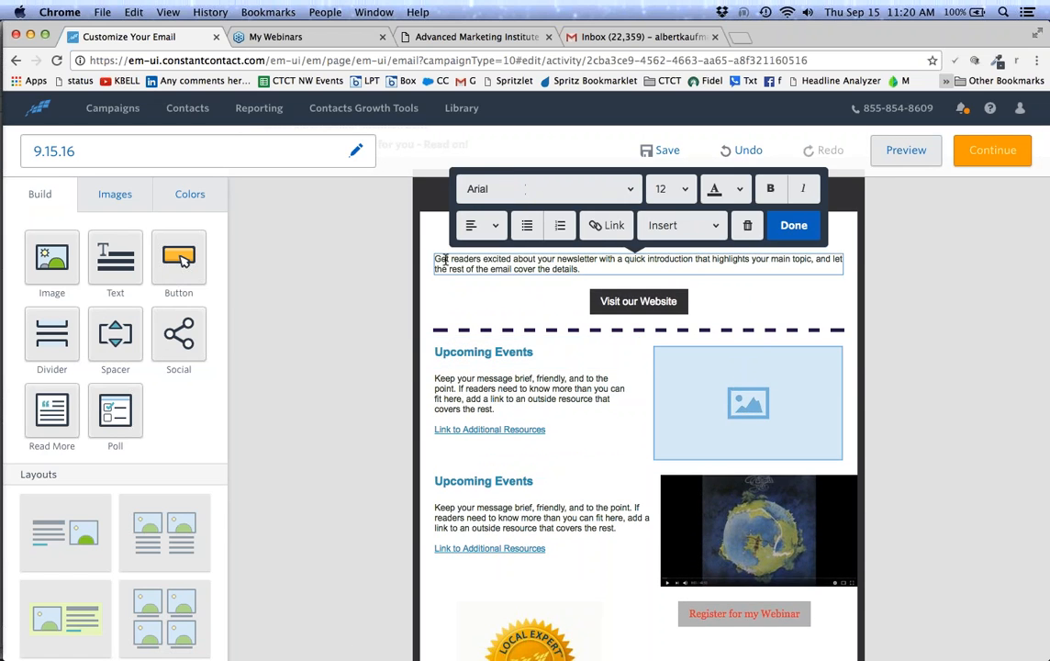
pyautogui.moveTo(579, 268); pyautogui.dragTo(427, 254)
pyautogui.click(669, 188)
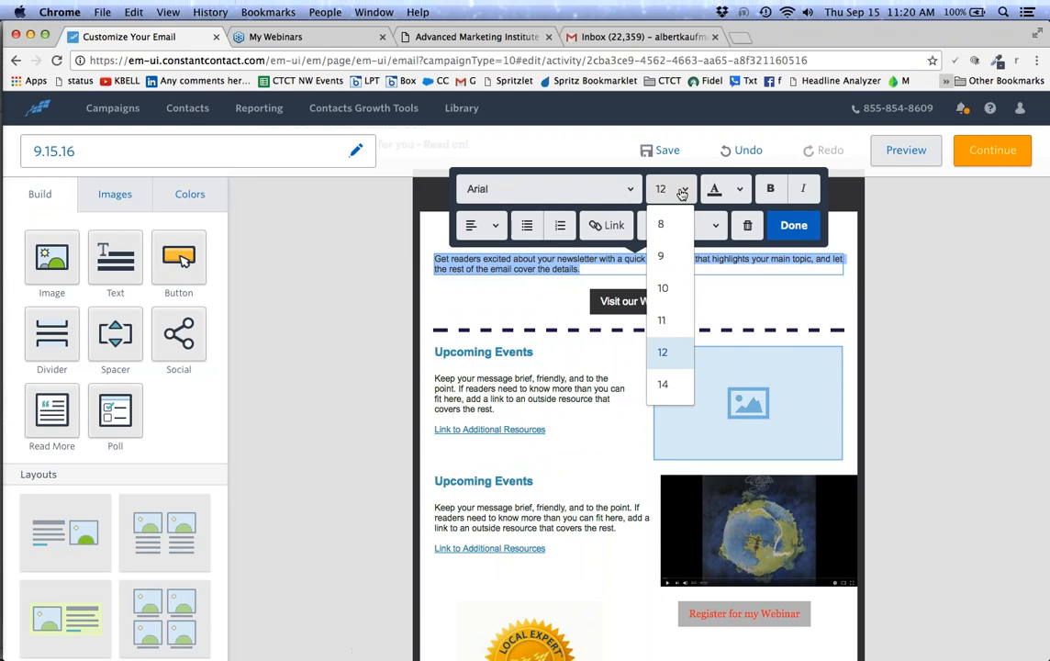
pyautogui.scroll(-2, 670, 352)
pyautogui.scroll(-1, 668, 362)
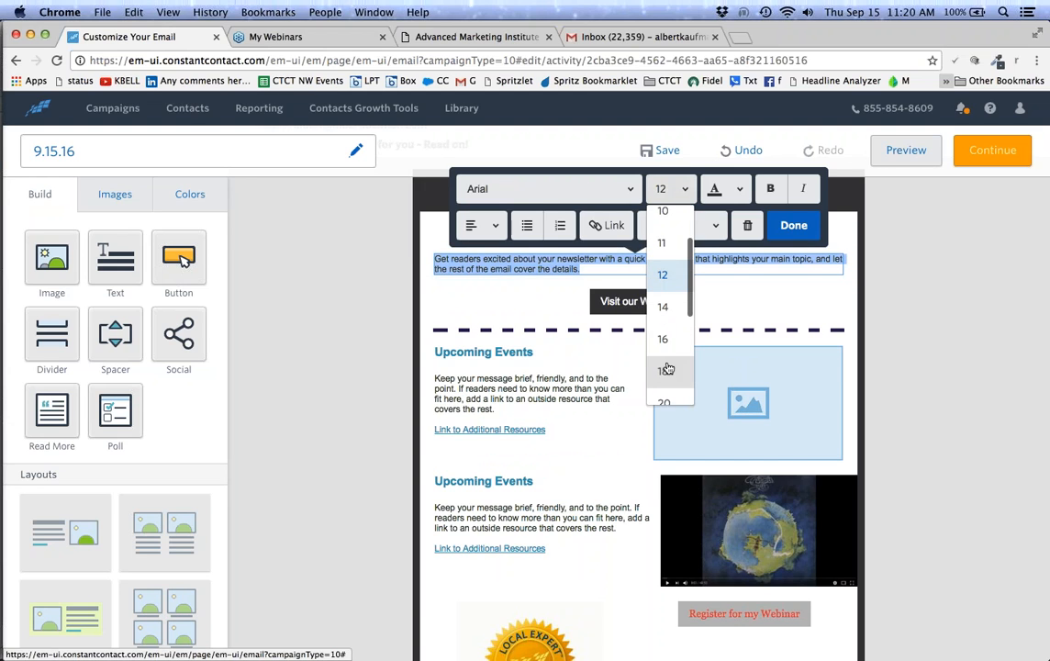
pyautogui.click(667, 368)
pyautogui.click(459, 261)
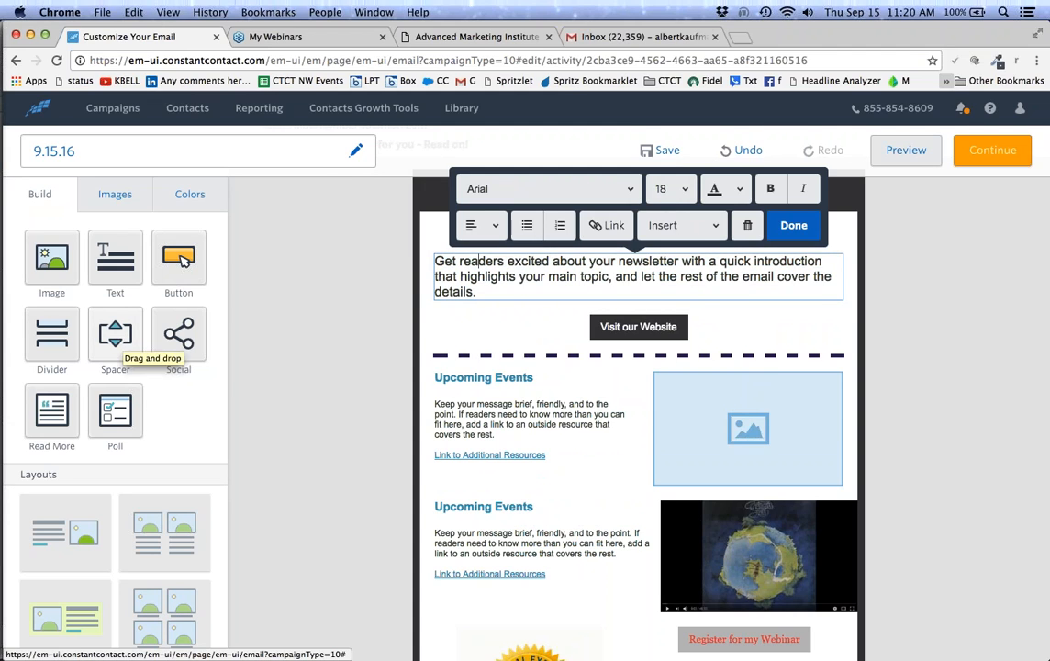
# Insert a social block below the dashed divider and remove Google+ and YouTube from its networks.
pyautogui.moveTo(179, 335); pyautogui.dragTo(423, 336)
pyautogui.moveTo(589, 335); pyautogui.dragTo(681, 367)
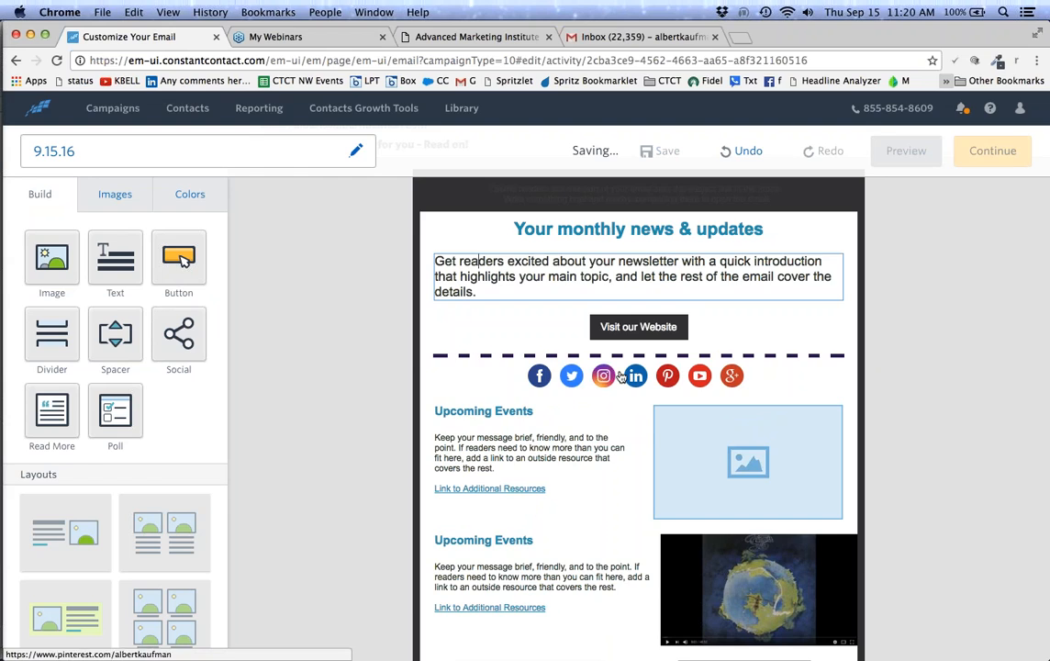
pyautogui.click(672, 382)
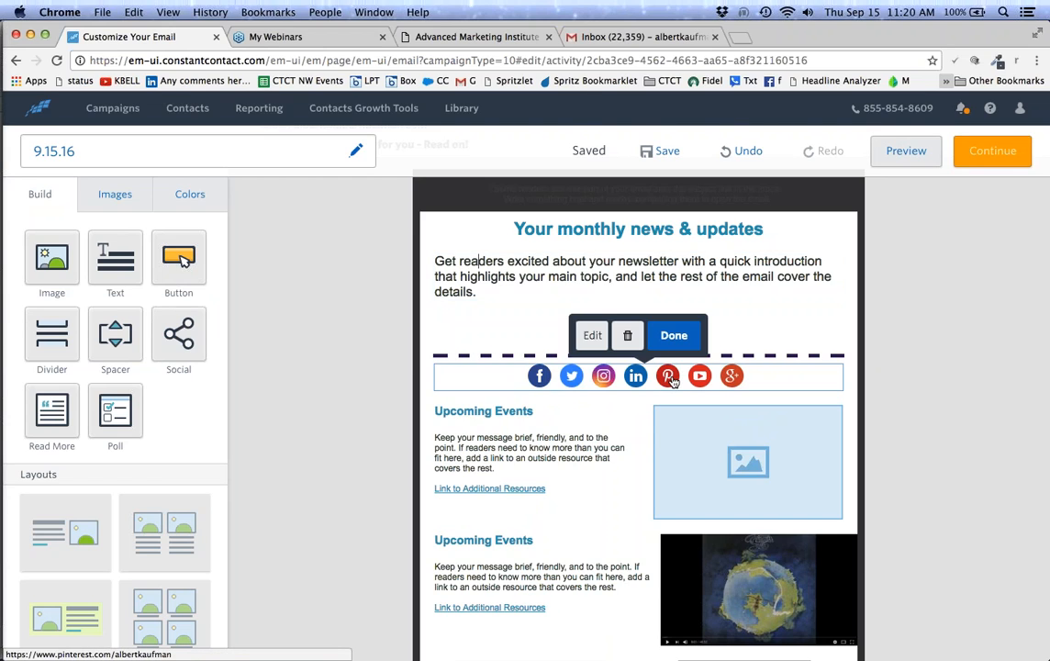
pyautogui.click(592, 334)
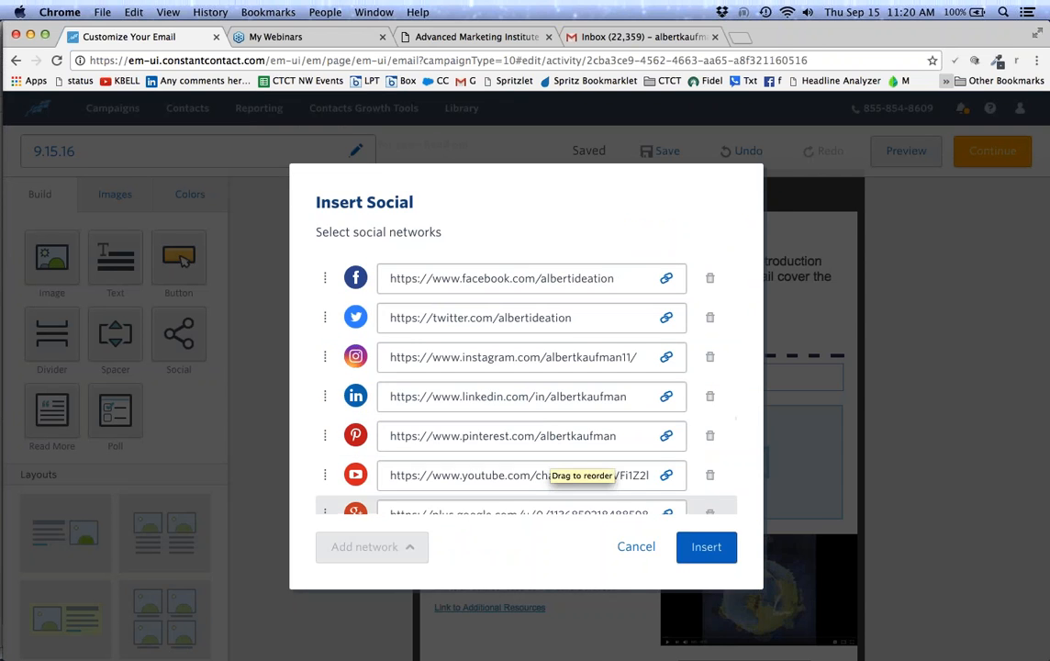
pyautogui.scroll(-2, 551, 459)
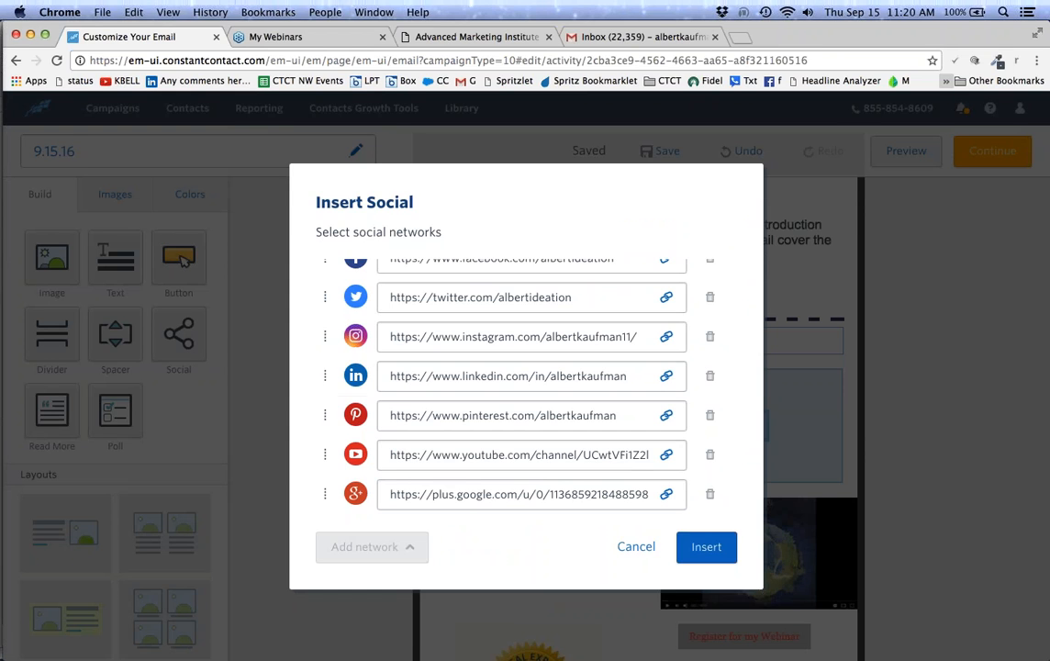
pyautogui.click(709, 494)
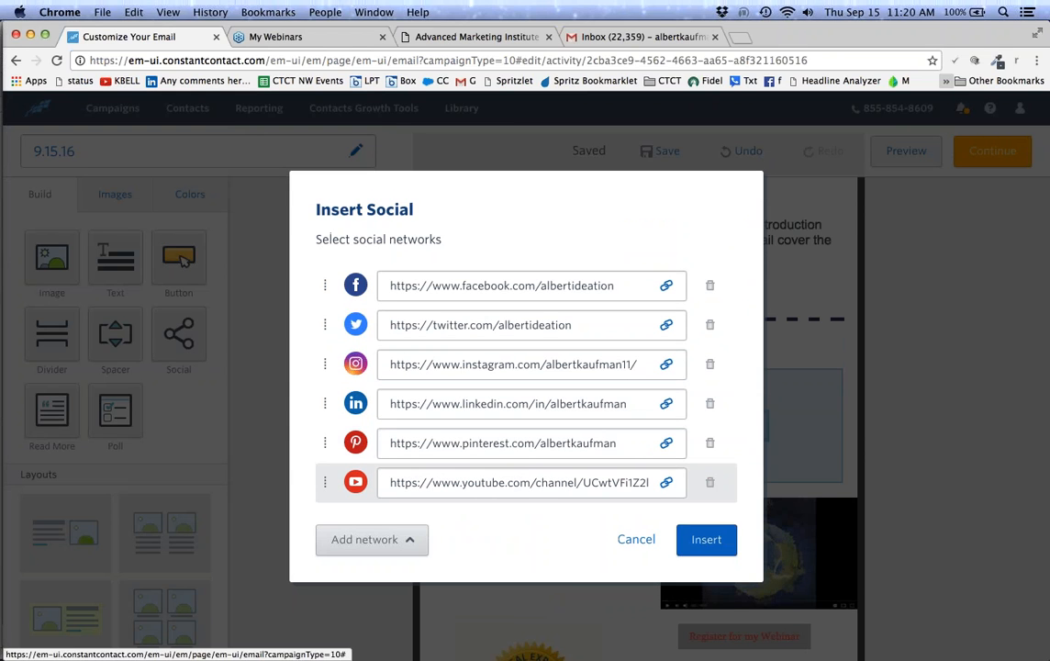
pyautogui.click(710, 483)
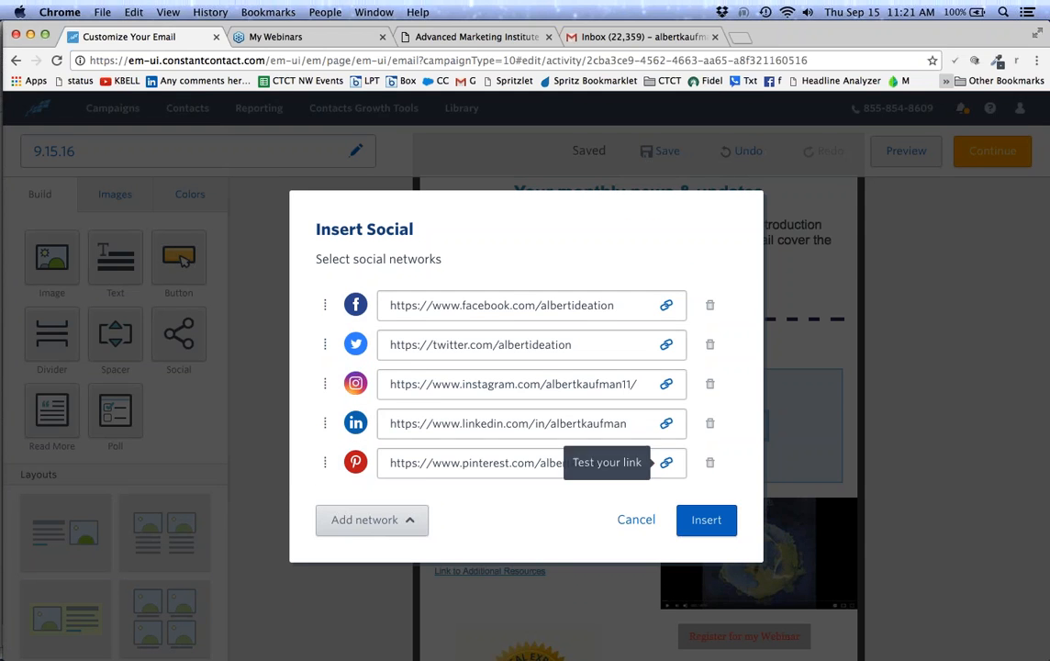
pyautogui.click(378, 522)
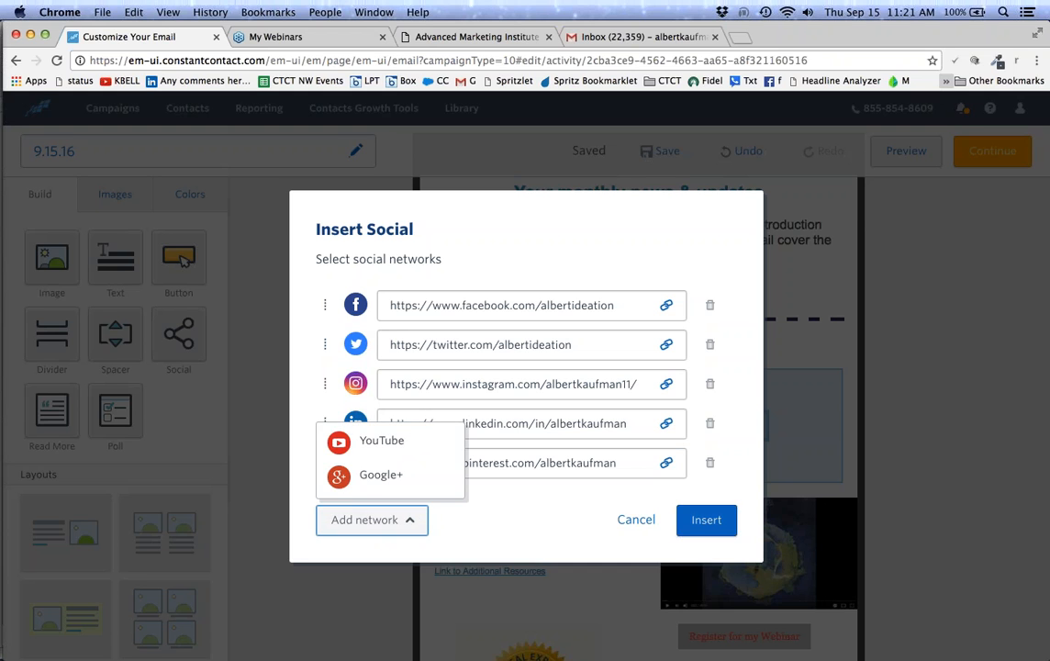
pyautogui.click(378, 522)
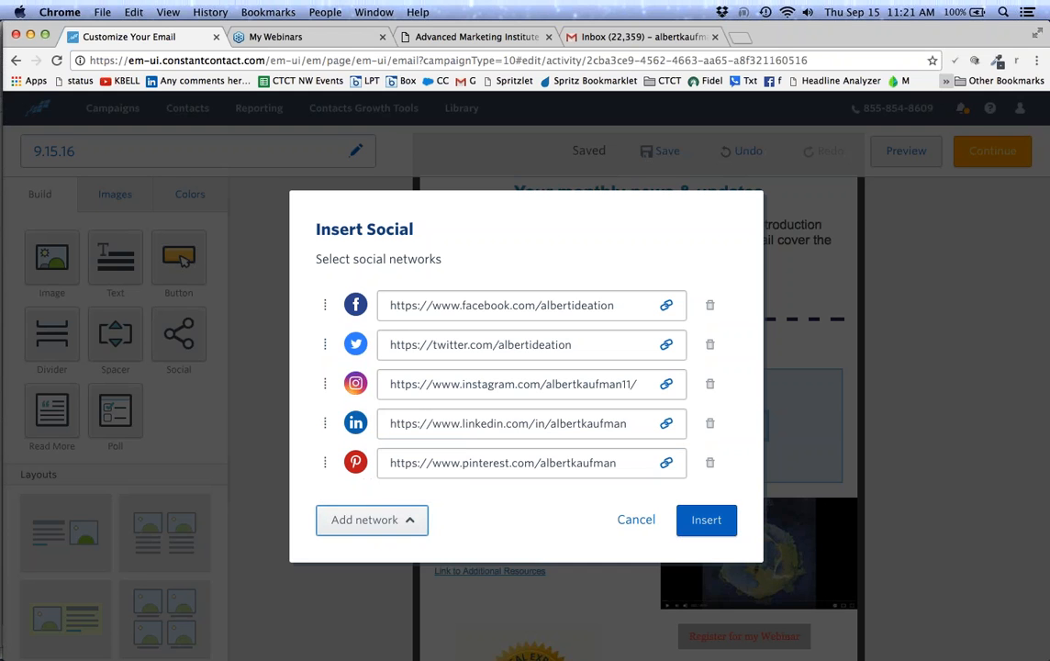
pyautogui.click(707, 521)
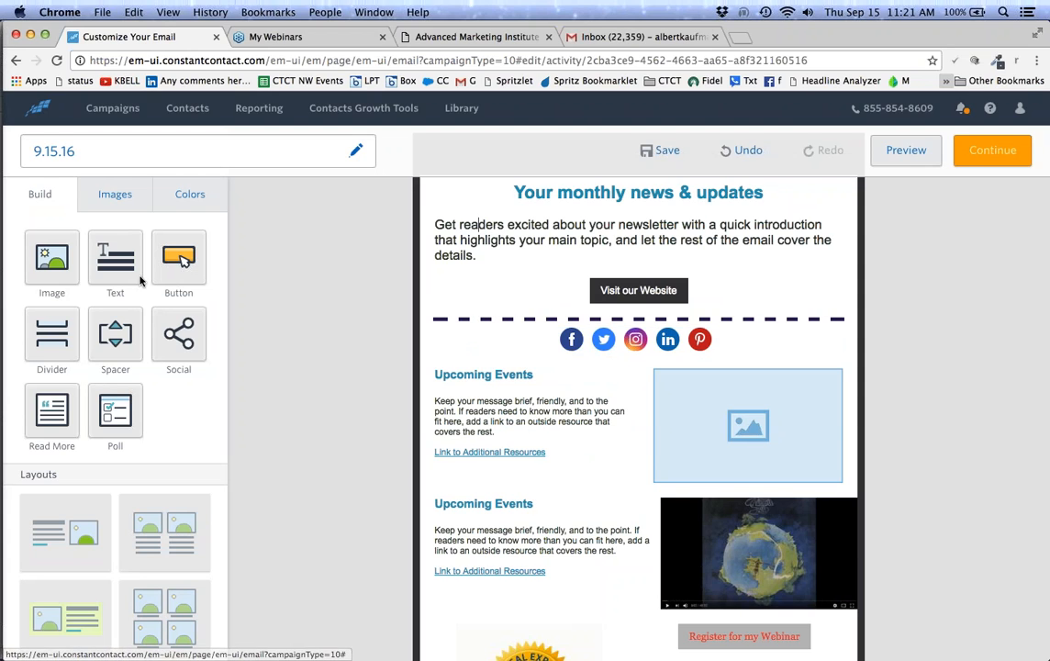
# Add a text block above the social icons reading "Let's stay connected via social media. Here's what's happening in my social world".
pyautogui.moveTo(117, 255); pyautogui.dragTo(588, 303)
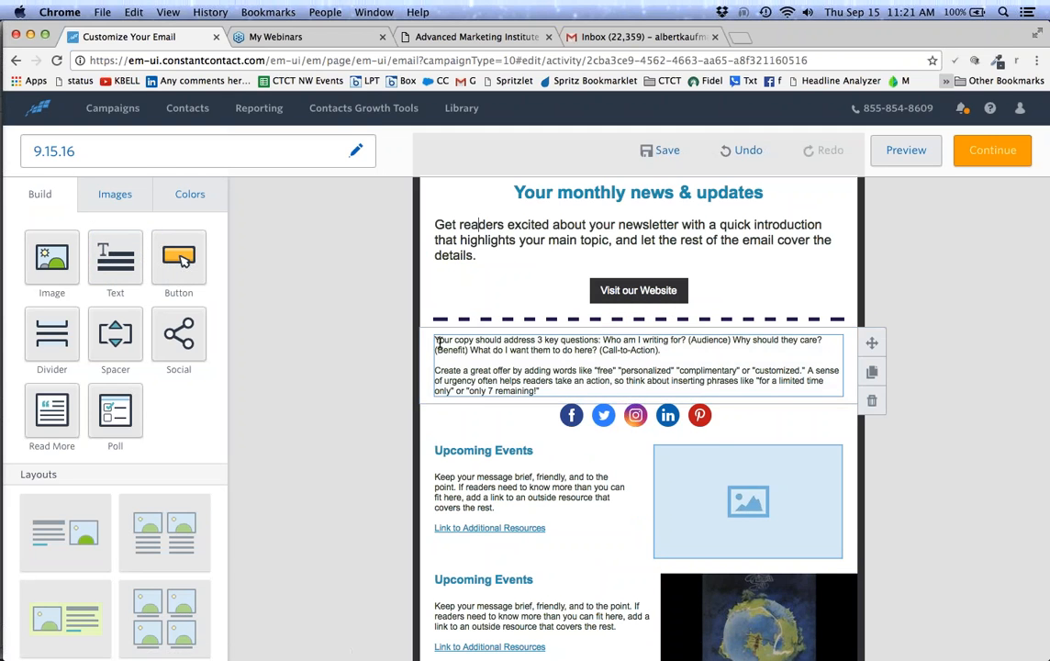
pyautogui.moveTo(435, 340); pyautogui.dragTo(555, 392)
pyautogui.write("Let's st")
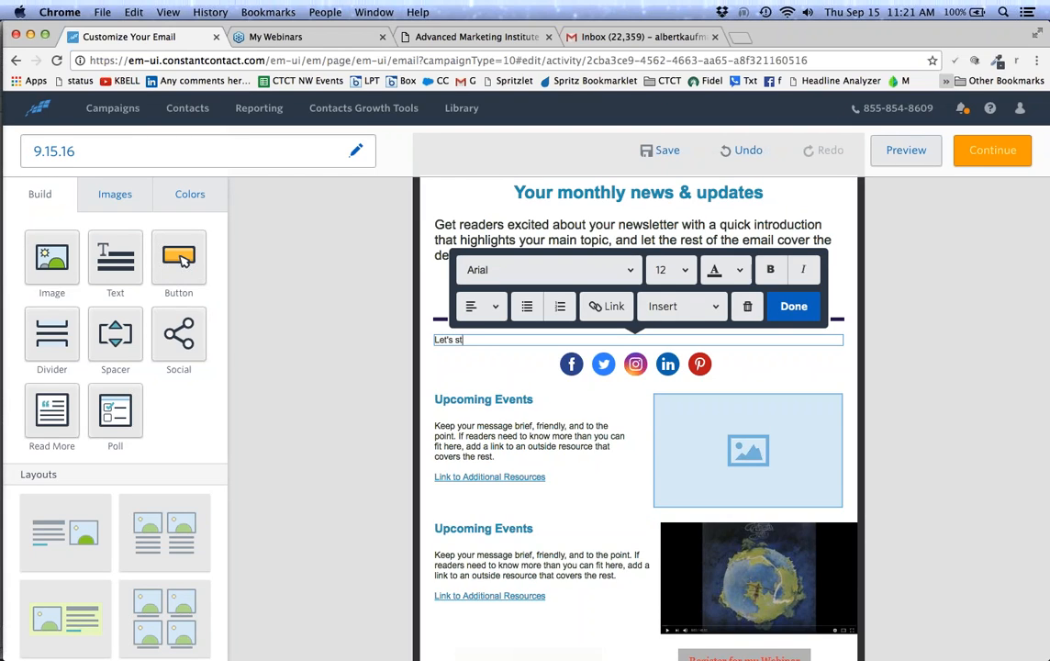
pyautogui.write('ay connected via social media.  Or')
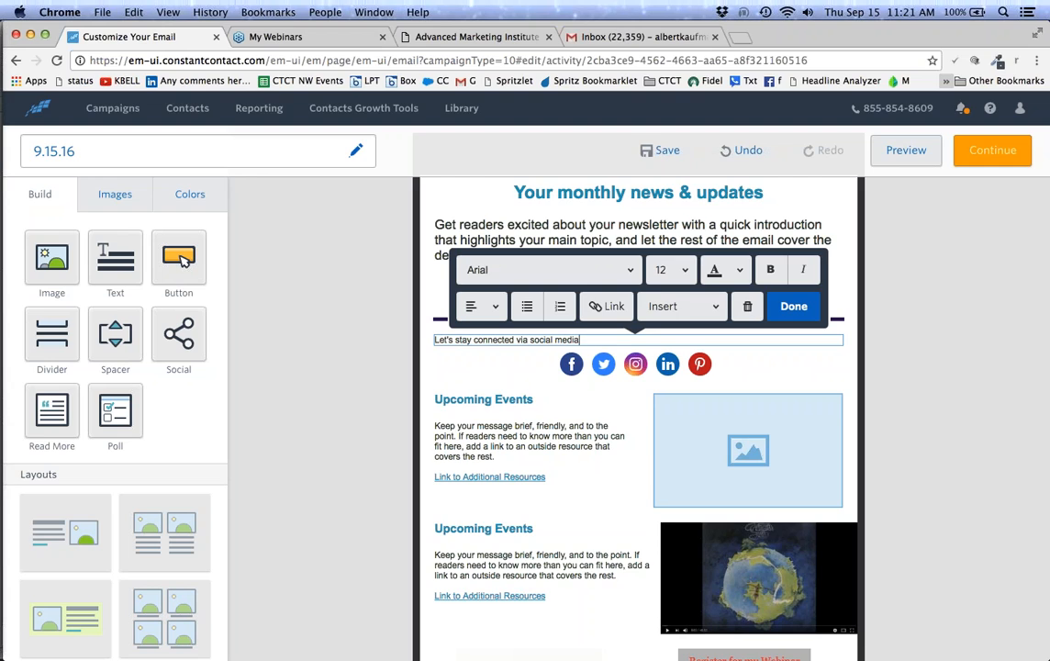
pyautogui.press('BackSpace')
pyautogui.press('BackSpace')
pyautogui.write("Here's what's happening in my social work")
pyautogui.press('BackSpace')
pyautogui.write('ld')
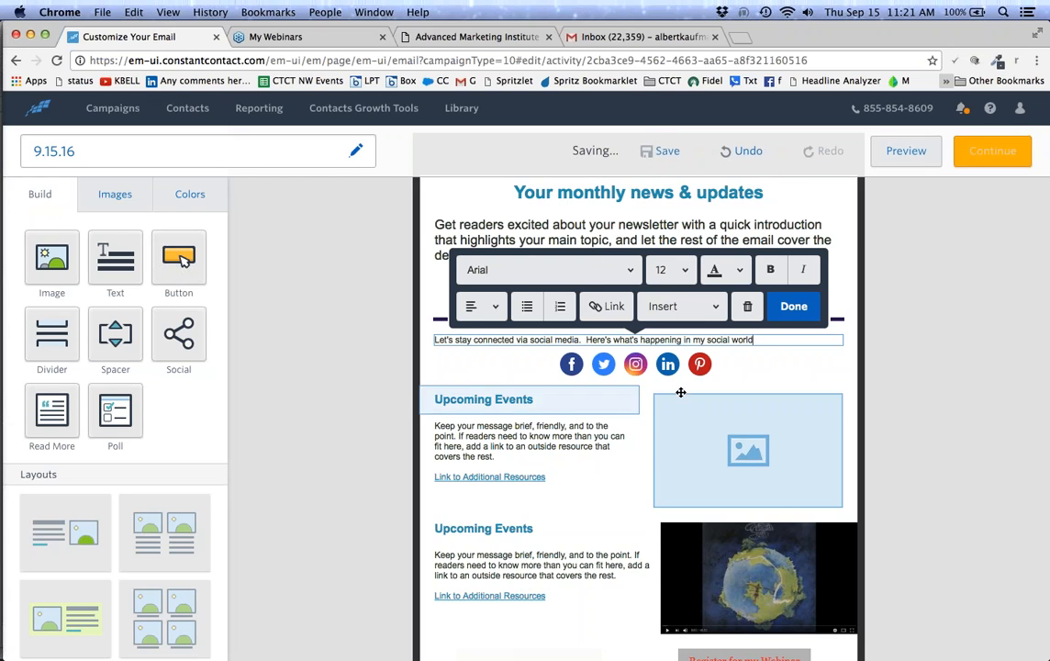
# Center the text above the social icons and set its font size to 22.
pyautogui.moveTo(752, 340); pyautogui.dragTo(390, 302)
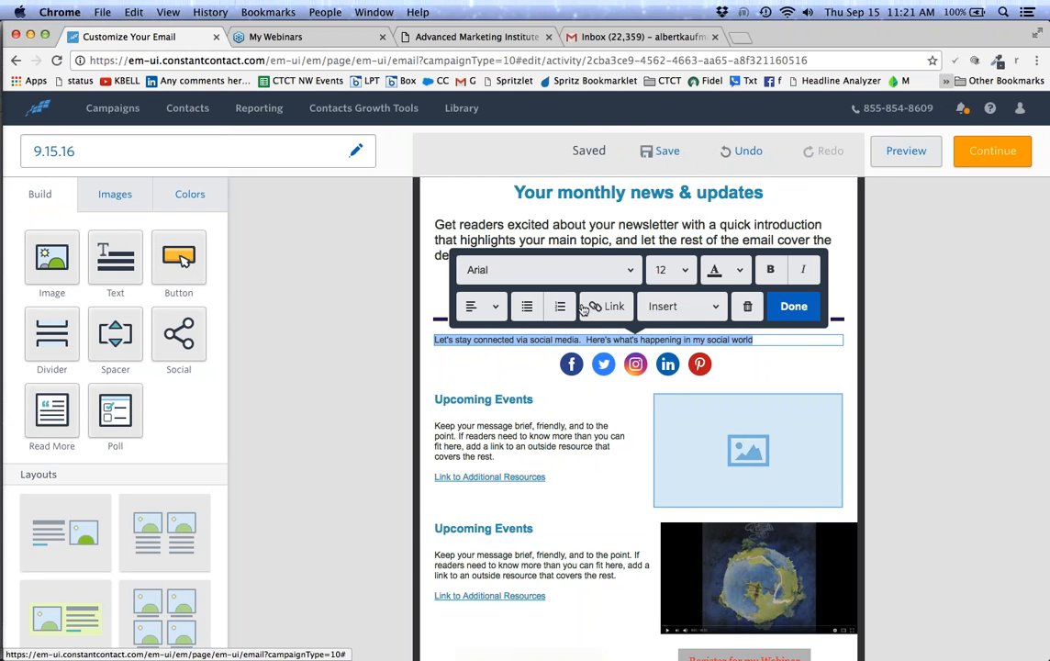
pyautogui.click(482, 305)
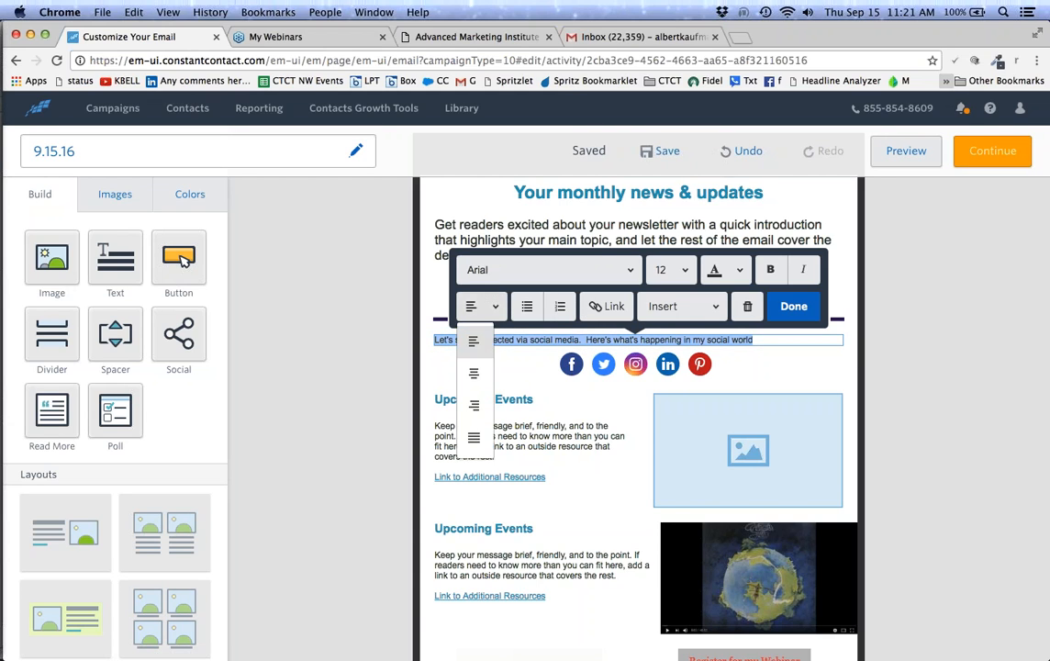
pyautogui.click(474, 371)
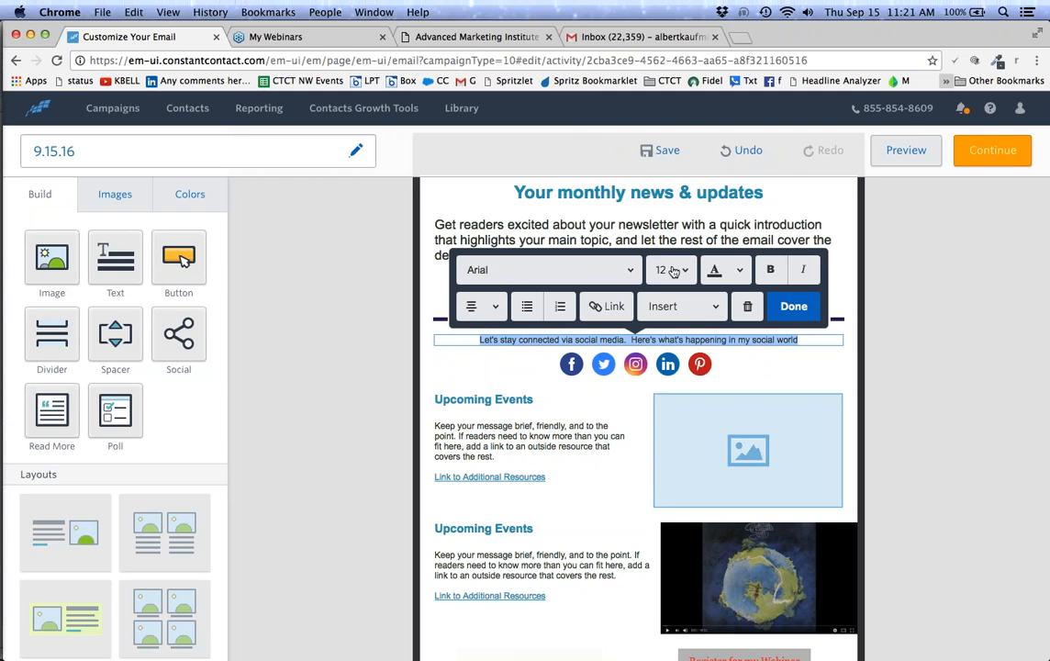
pyautogui.click(670, 270)
pyautogui.scroll(-2, 655, 402)
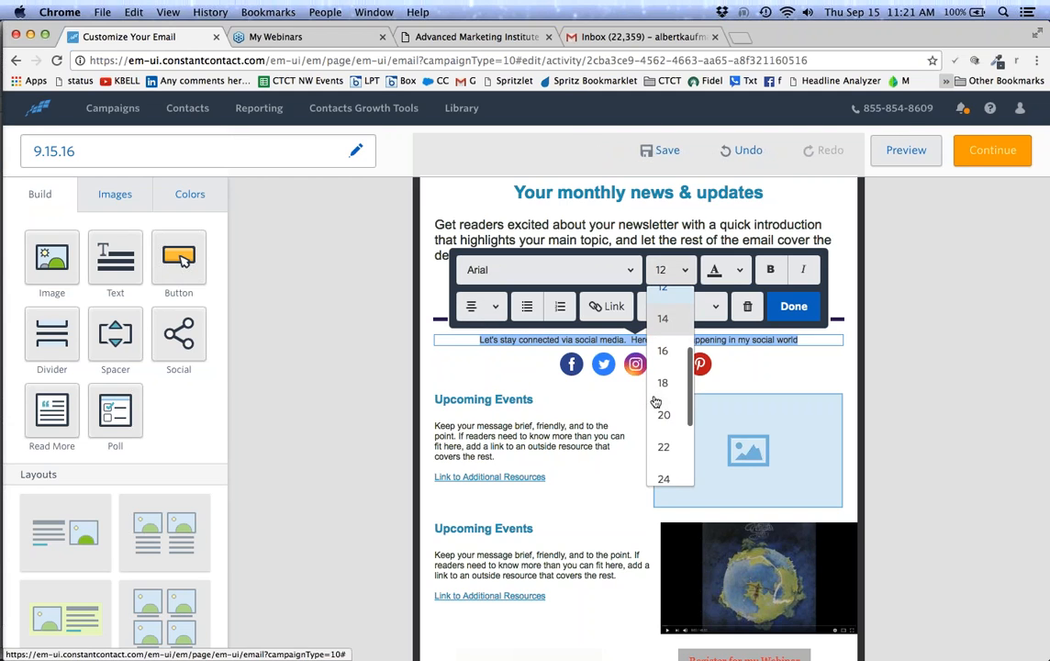
pyautogui.click(666, 443)
# Delete the sentence "Let's stay connected via social media." from the text above the social icons and finish editing it.
pyautogui.click(731, 345)
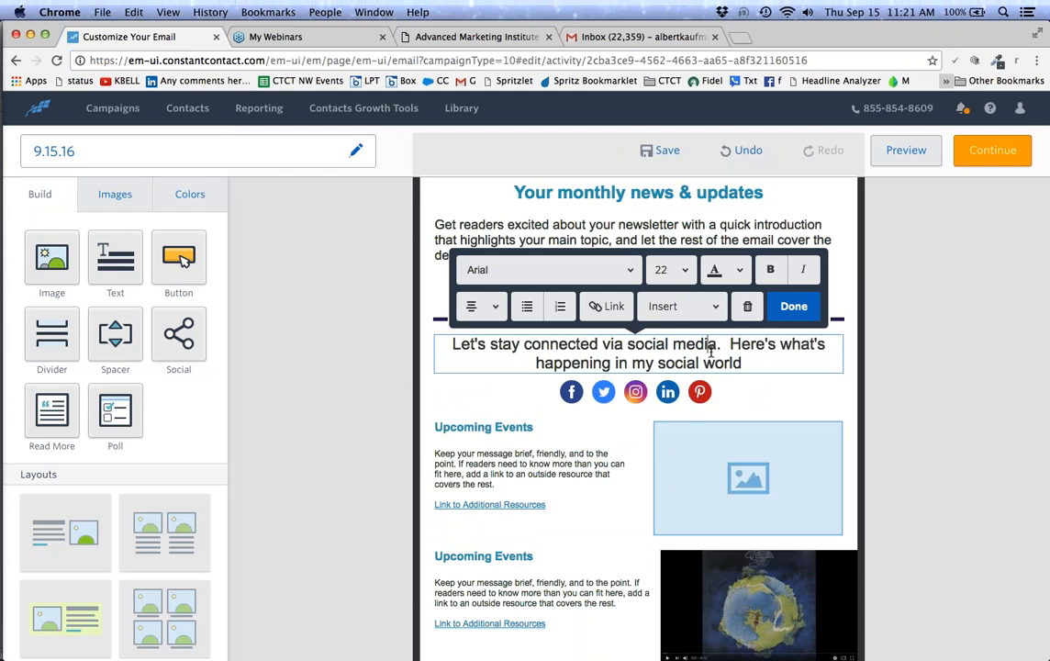
pyautogui.moveTo(731, 344); pyautogui.dragTo(453, 344)
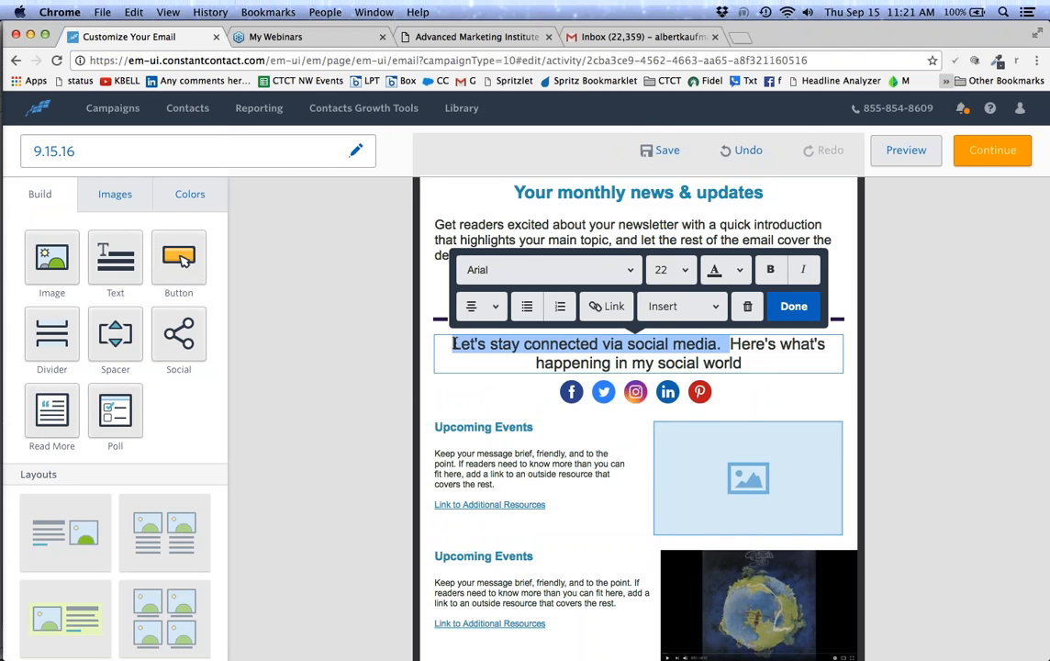
pyautogui.press('BackSpace')
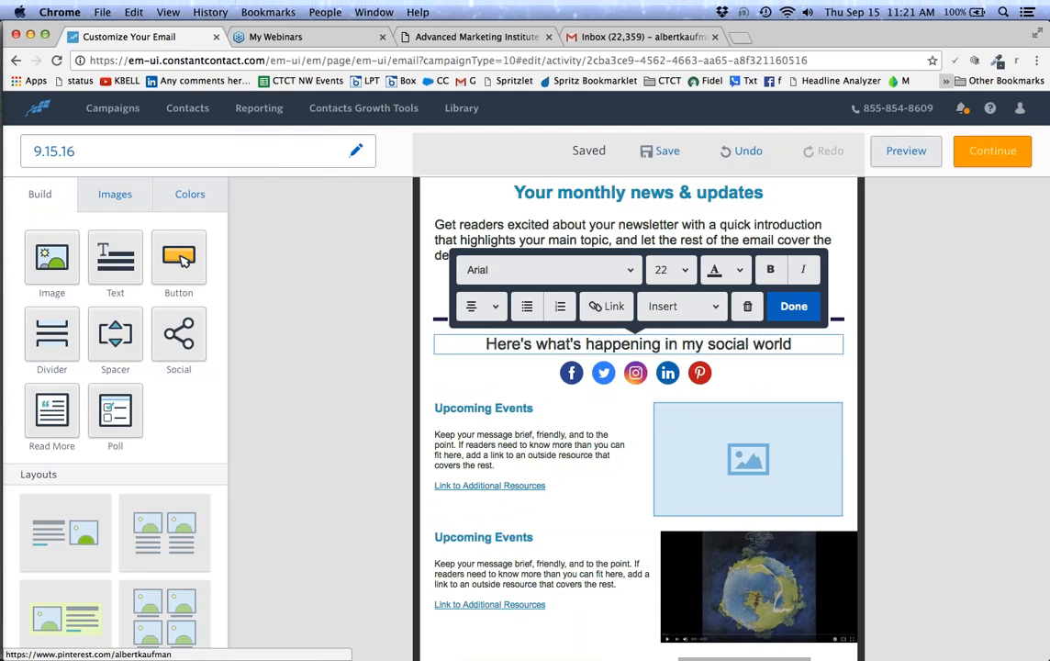
pyautogui.click(800, 316)
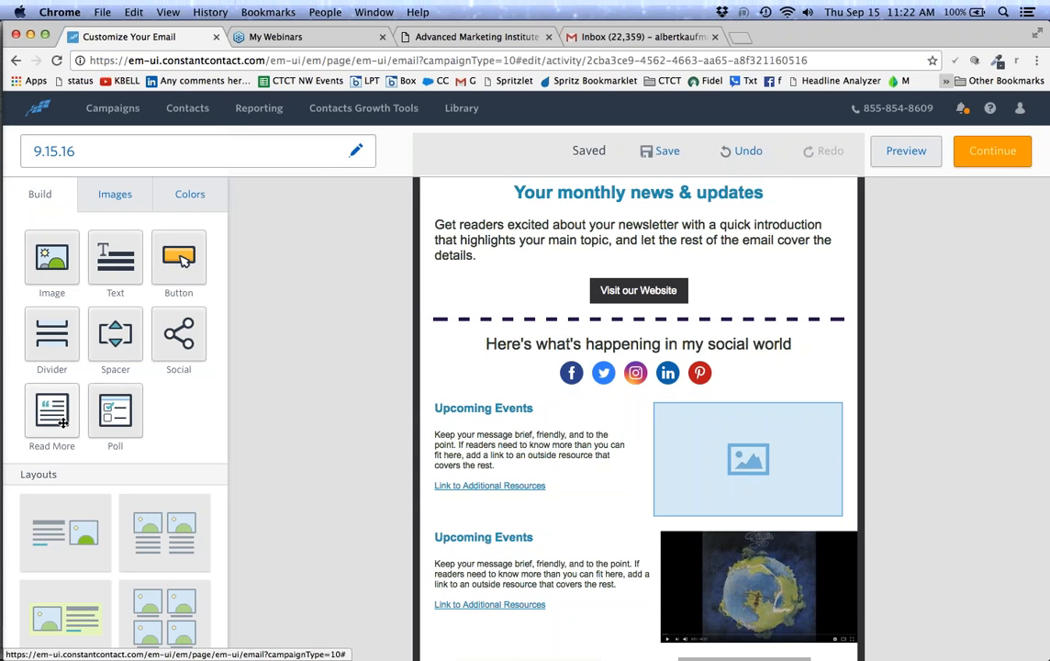
# Insert a Read More block between the social icons and the first Upcoming Events section.
pyautogui.moveTo(52, 403); pyautogui.dragTo(708, 397)
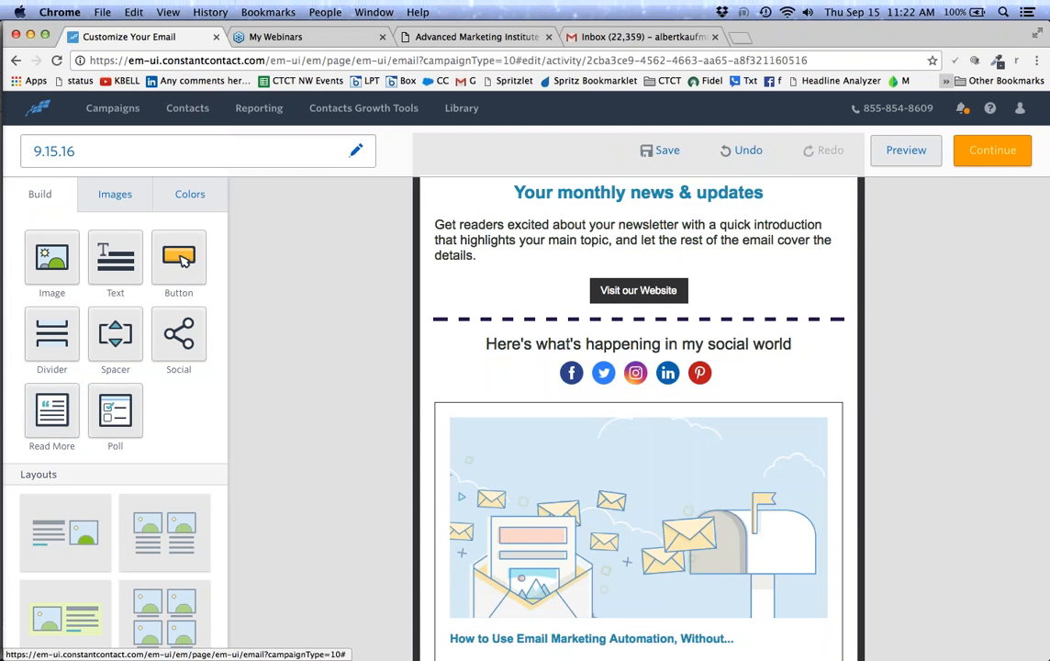
pyautogui.scroll(-1, 669, 496)
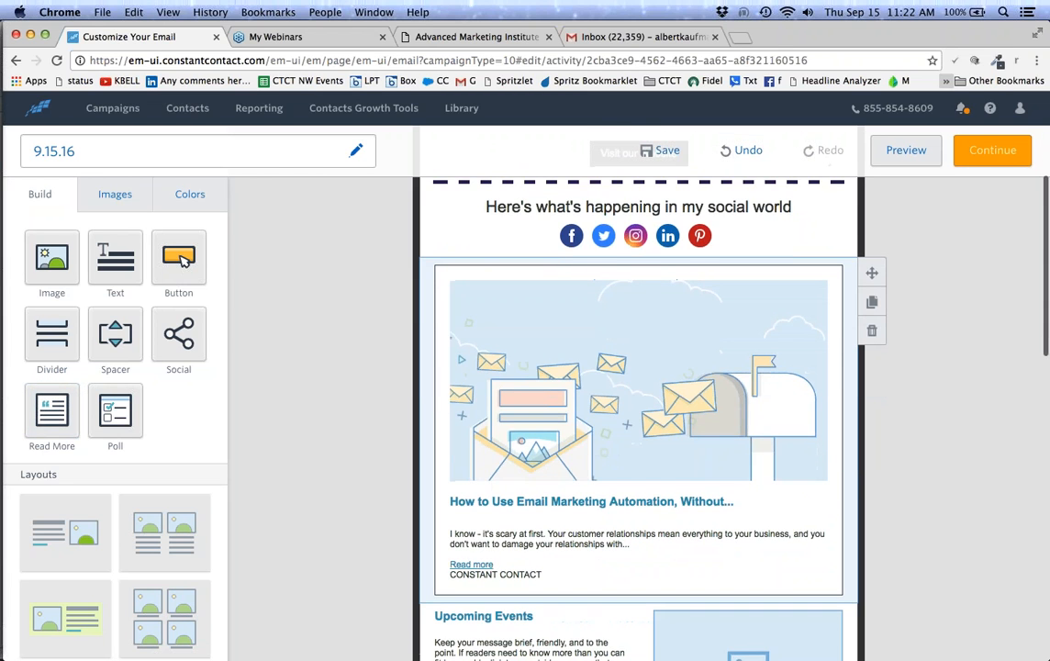
pyautogui.scroll(-2, 652, 421)
pyautogui.scroll(-2, 652, 421)
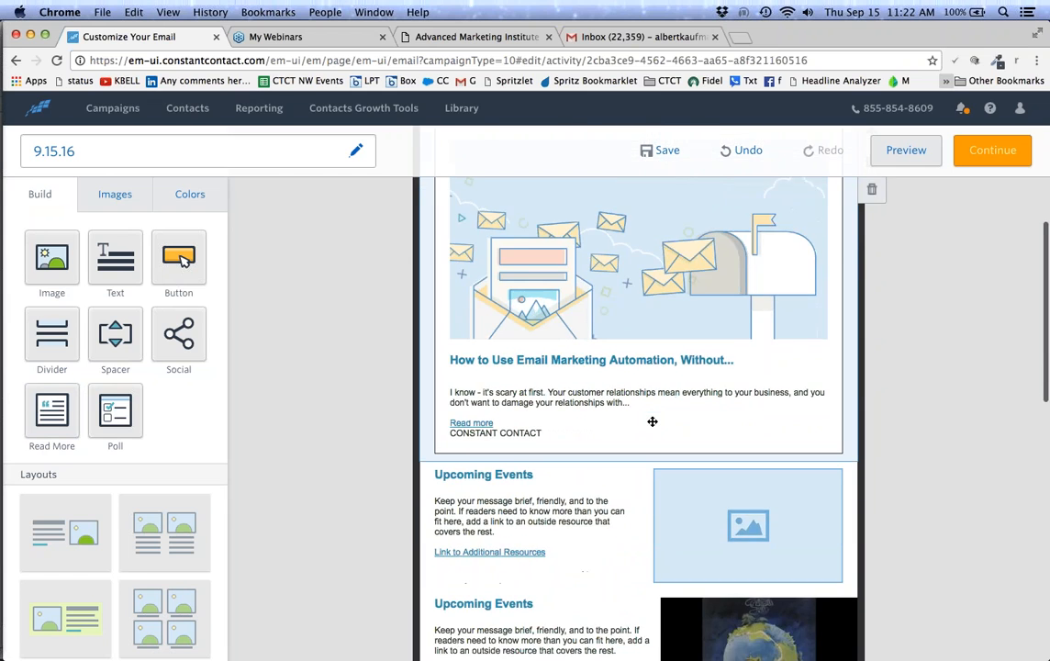
pyautogui.scroll(2, 652, 422)
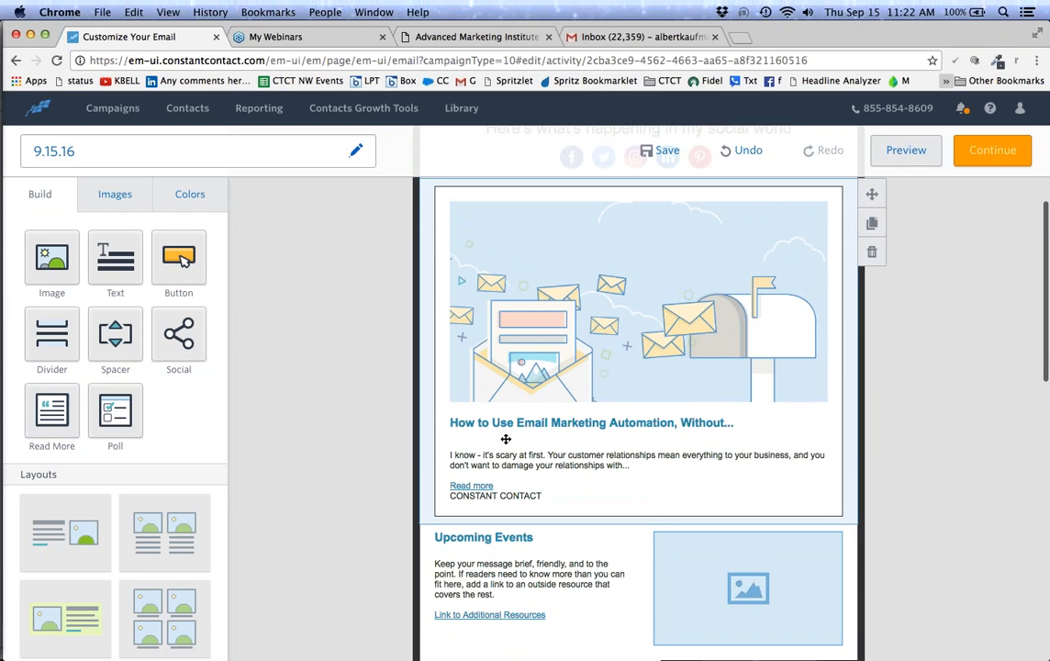
pyautogui.click(550, 437)
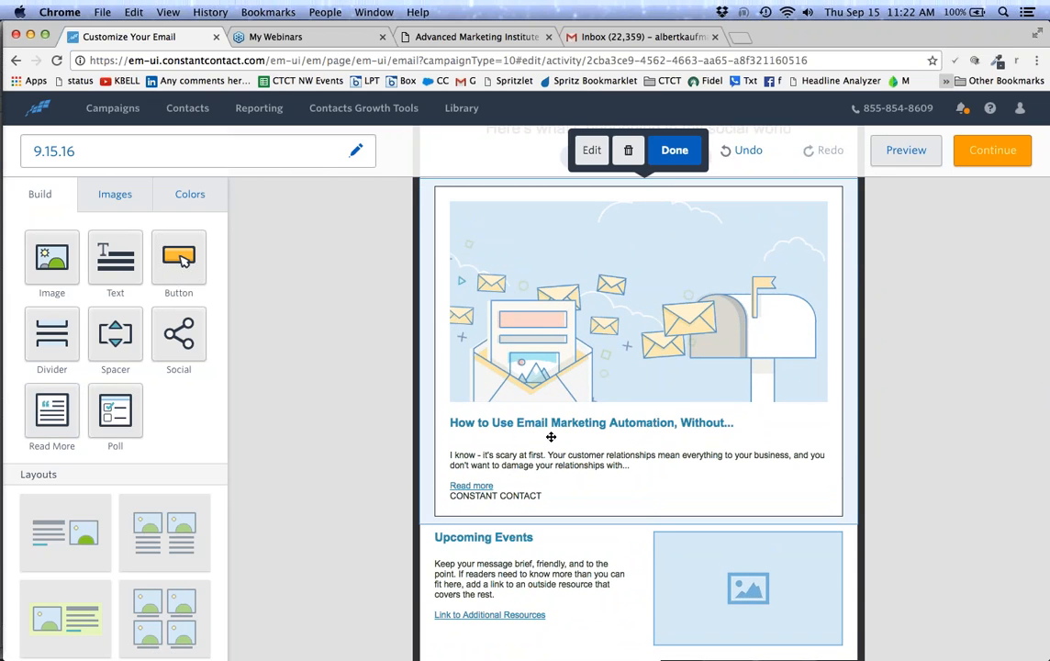
pyautogui.click(589, 149)
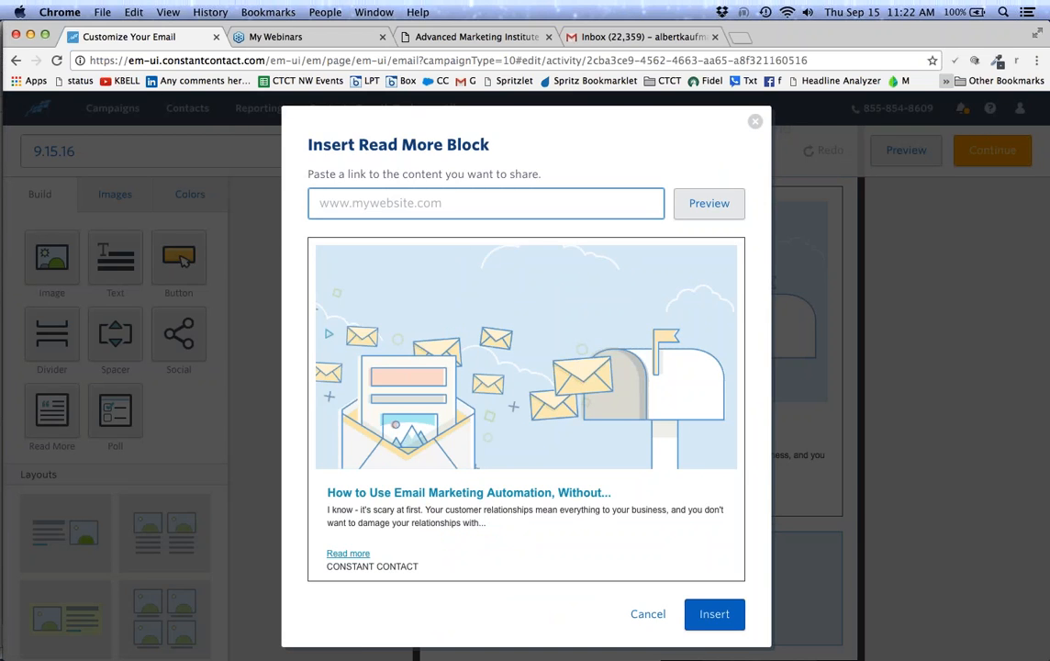
pyautogui.write('http:/')
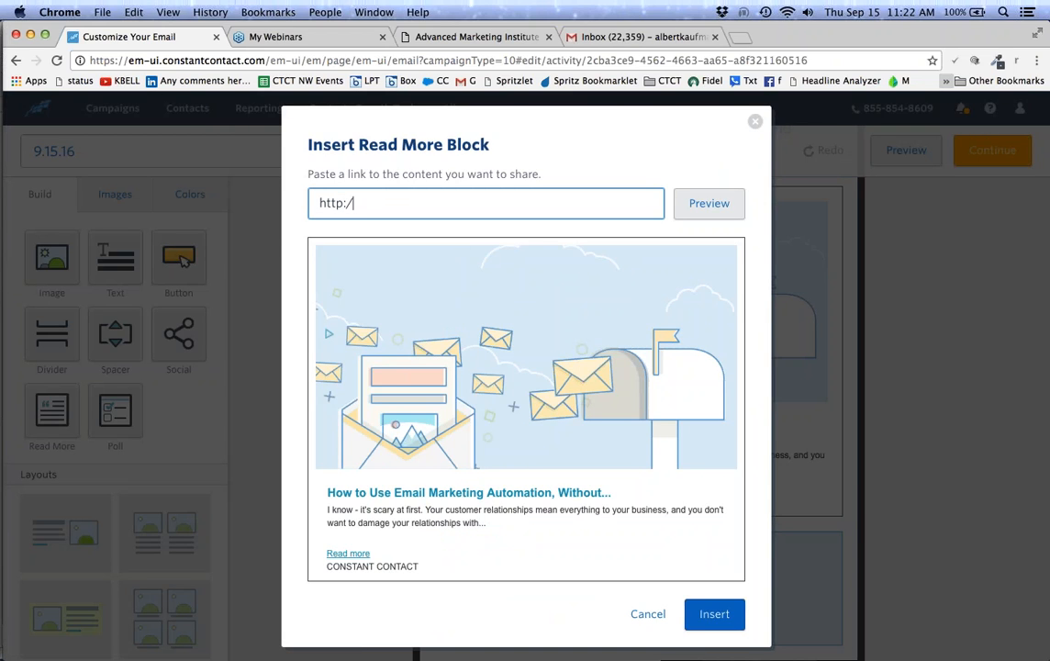
pyautogui.write('/albertideation.com')
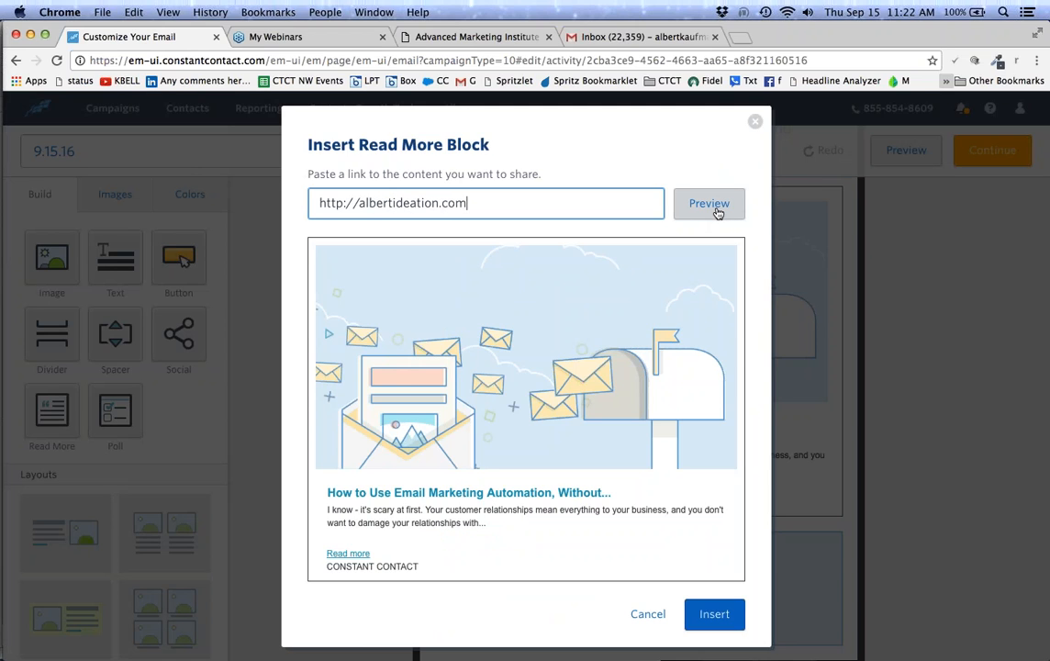
pyautogui.write('/blog')
# Replace the Read More link with the address of the albertideation.com/upcoming-free-portland-marketing-classes page and load its preview.
pyautogui.click(743, 39)
pyautogui.write('al')
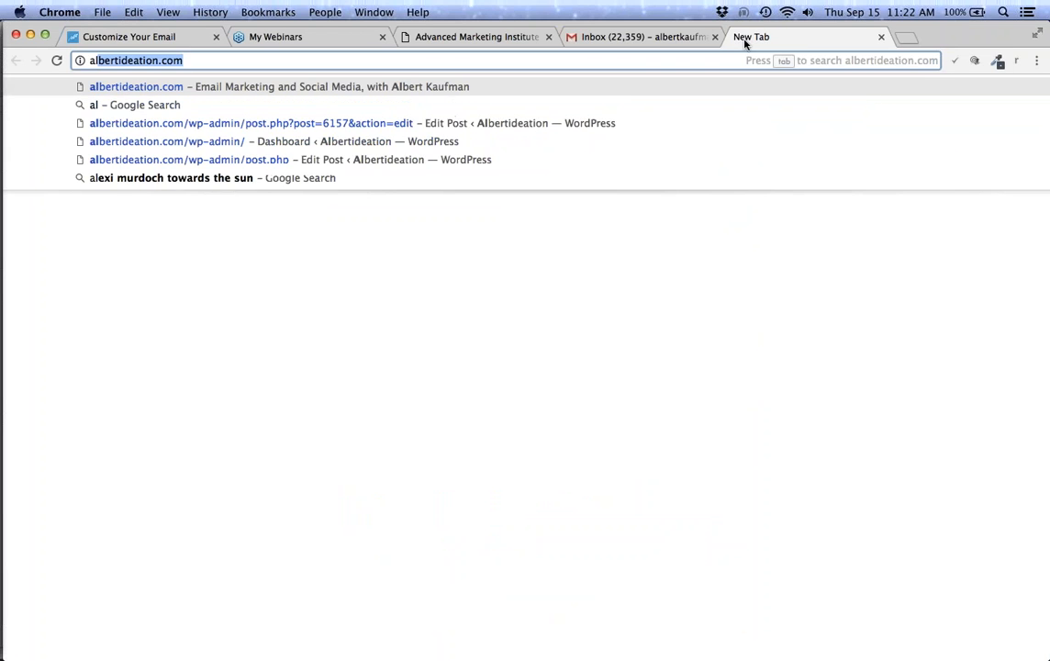
pyautogui.press('Down')
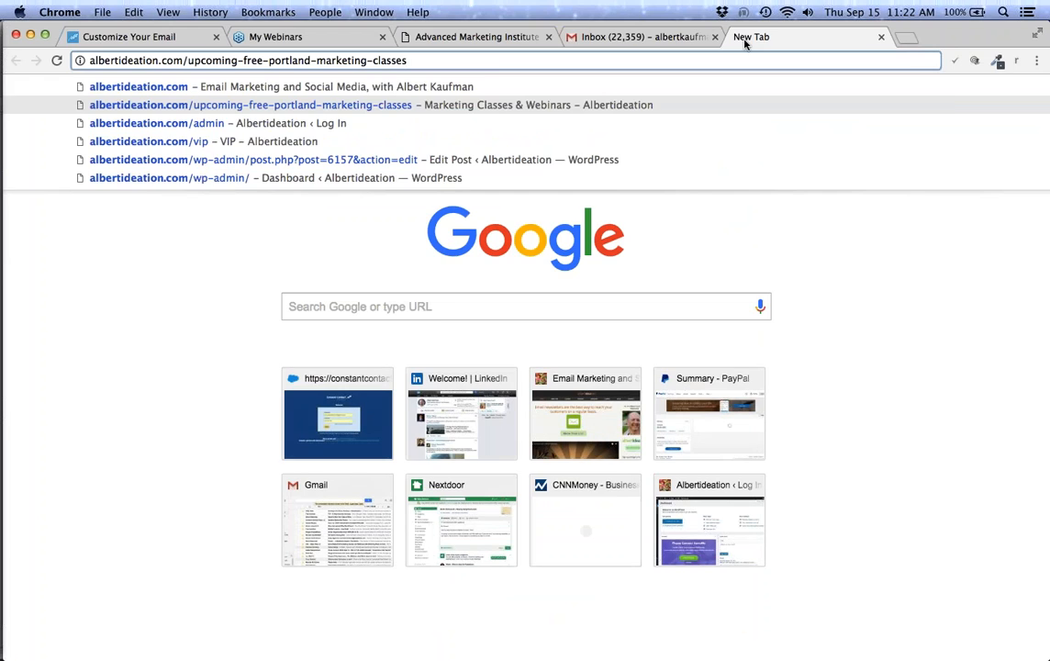
pyautogui.press('Return')
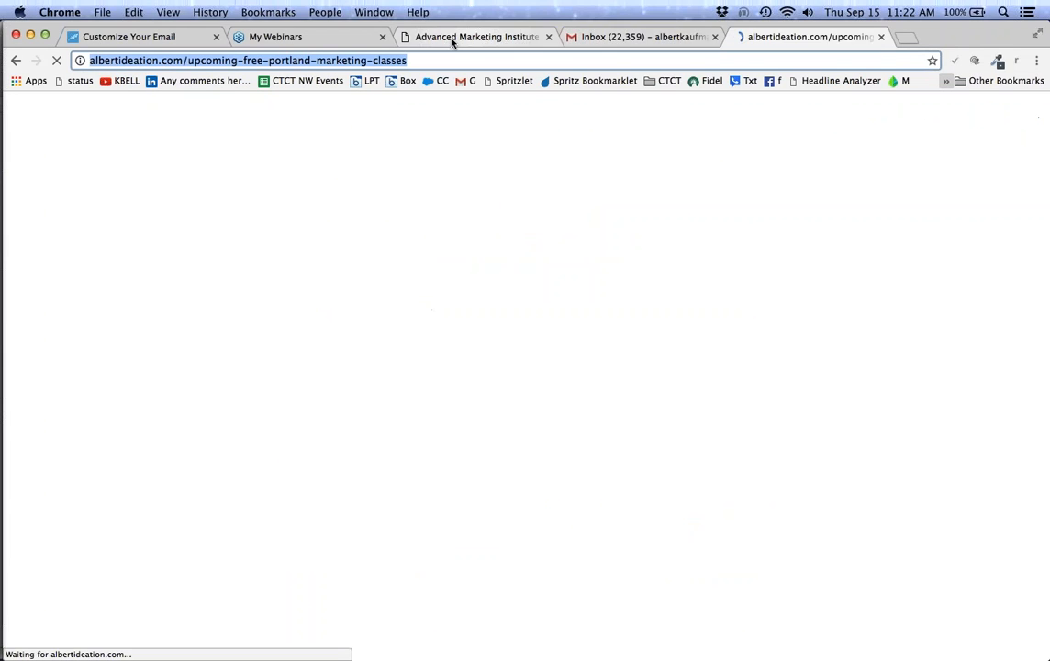
pyautogui.click(160, 38)
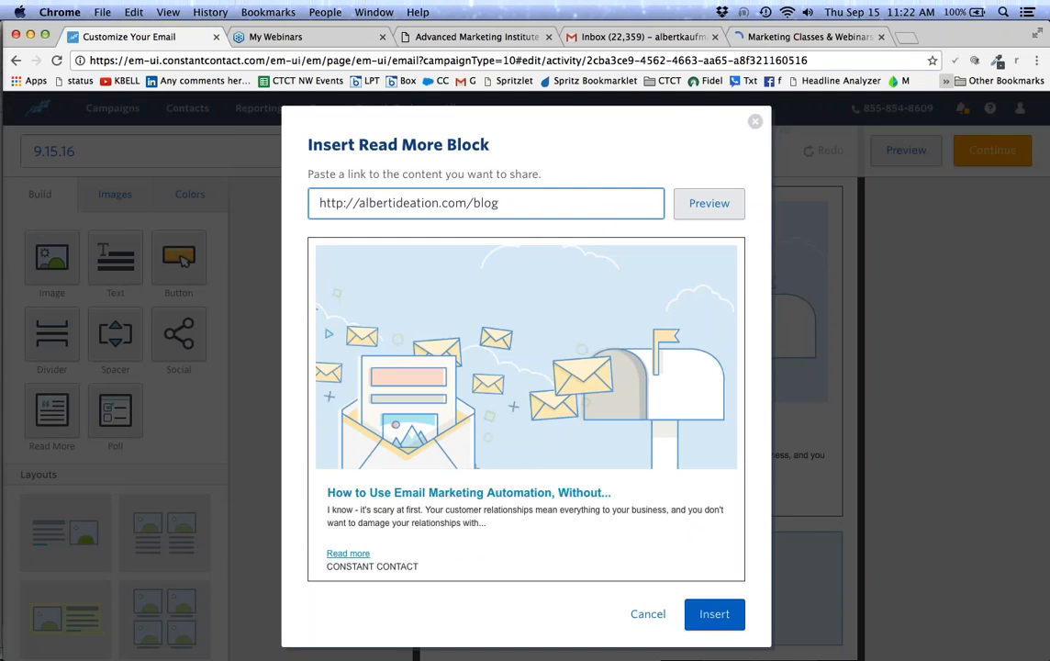
pyautogui.tripleClick(312, 203)
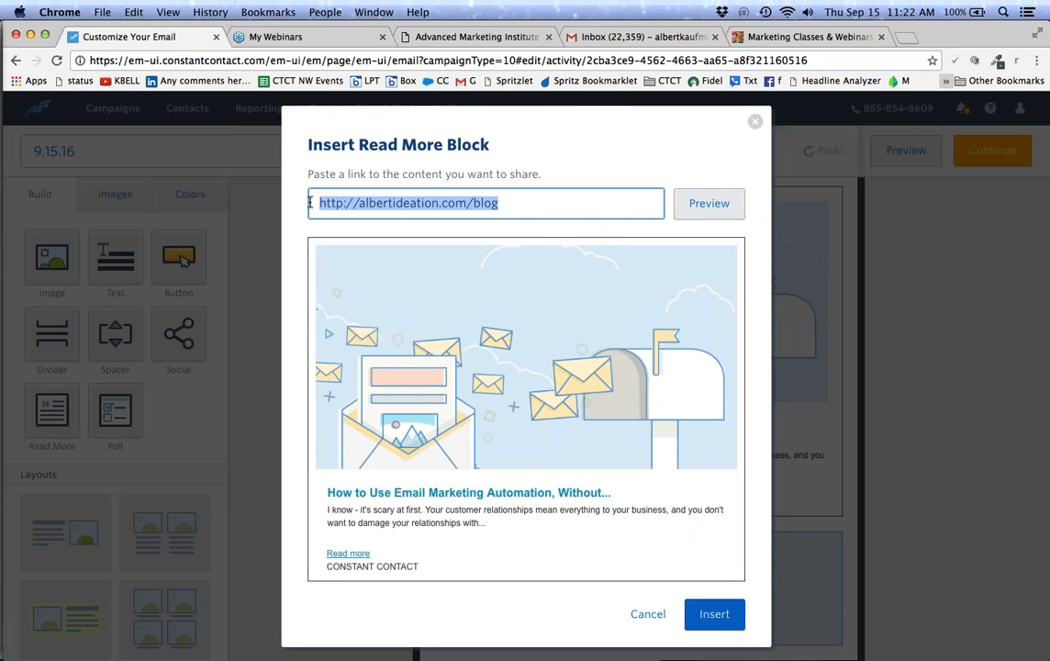
pyautogui.press('super+v')
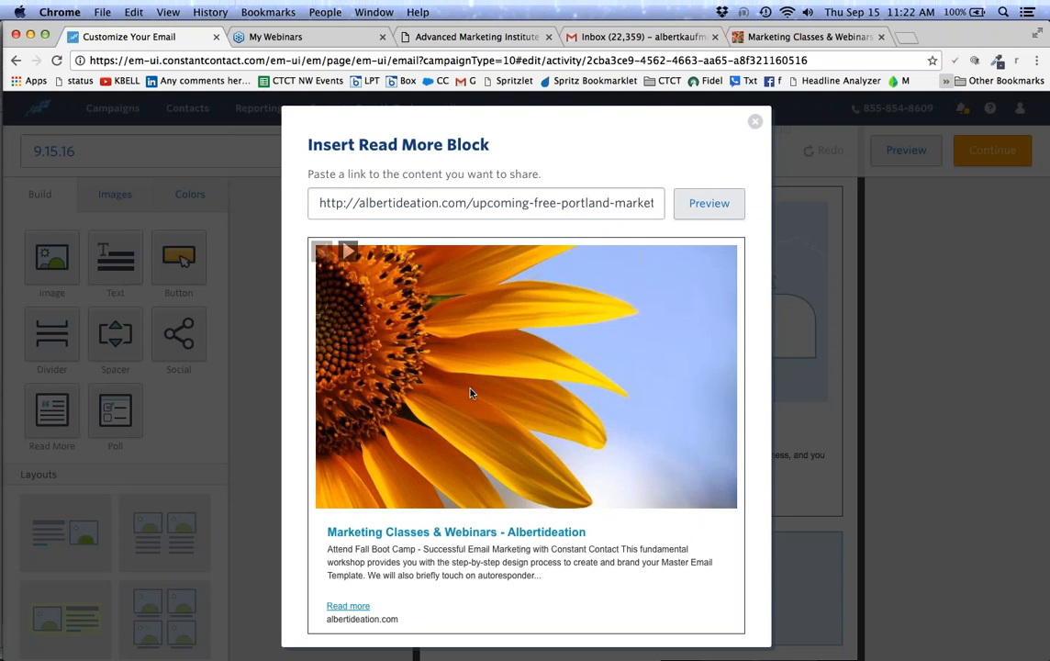
# Shorten the Read More headline to "Marketing Classes & Webinars" and insert the updated block into the newsletter.
pyautogui.scroll(-3, 468, 405)
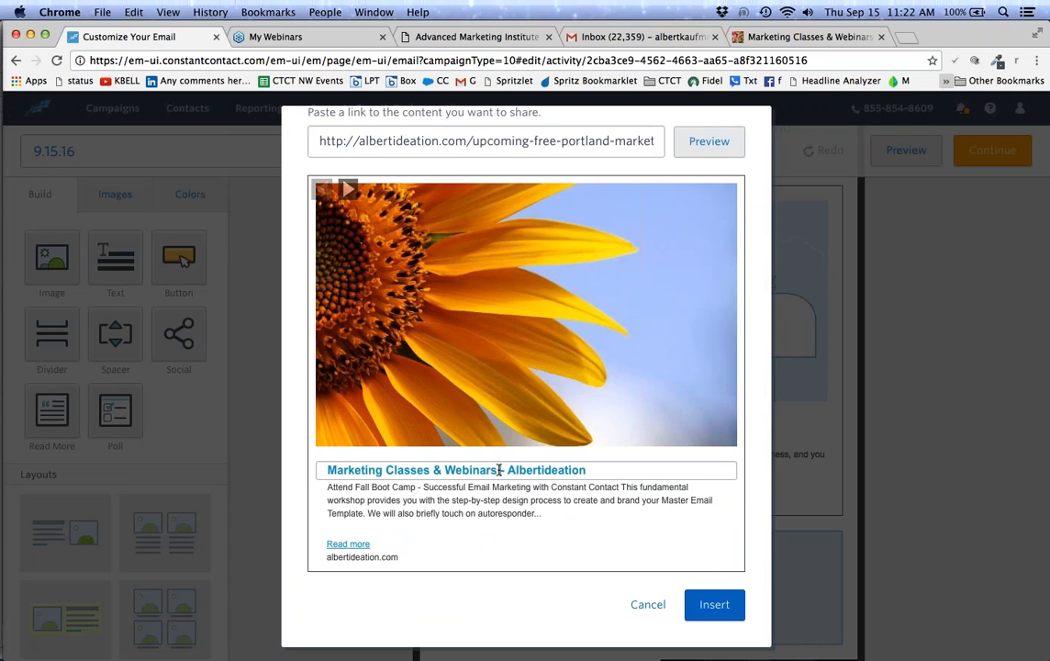
pyautogui.moveTo(501, 469); pyautogui.dragTo(590, 469)
pyautogui.press('BackSpace')
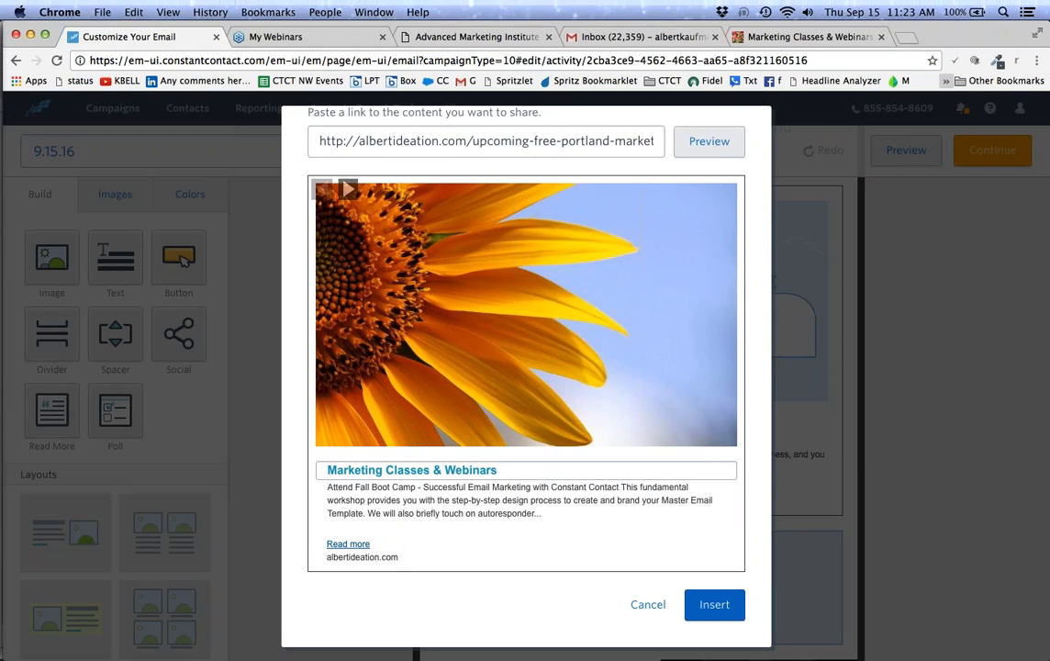
pyautogui.click(711, 605)
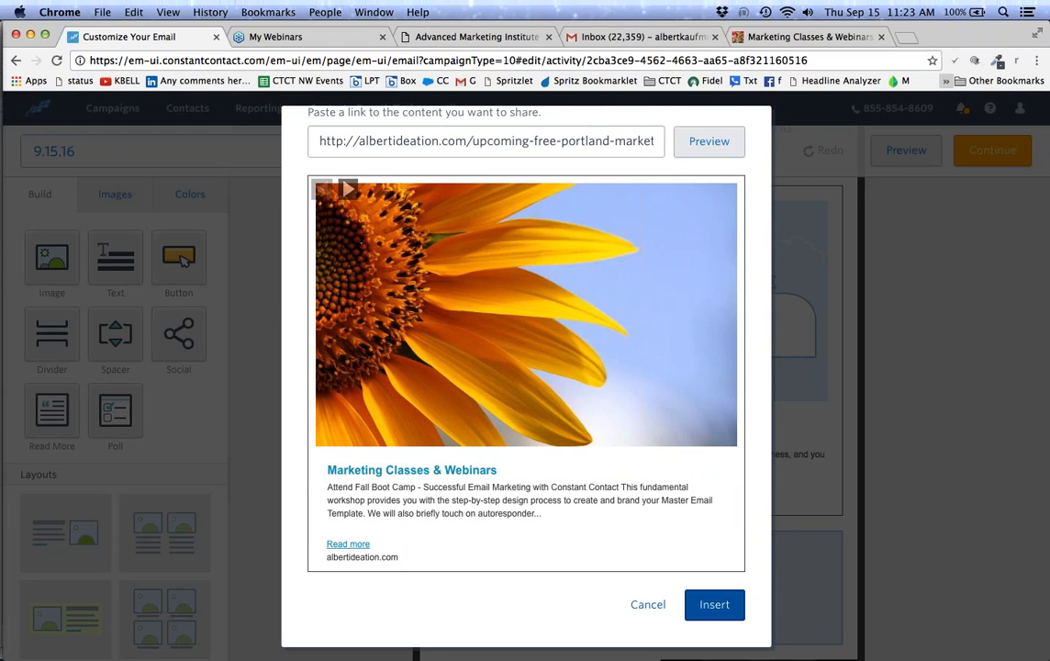
pyautogui.scroll(3, 644, 304)
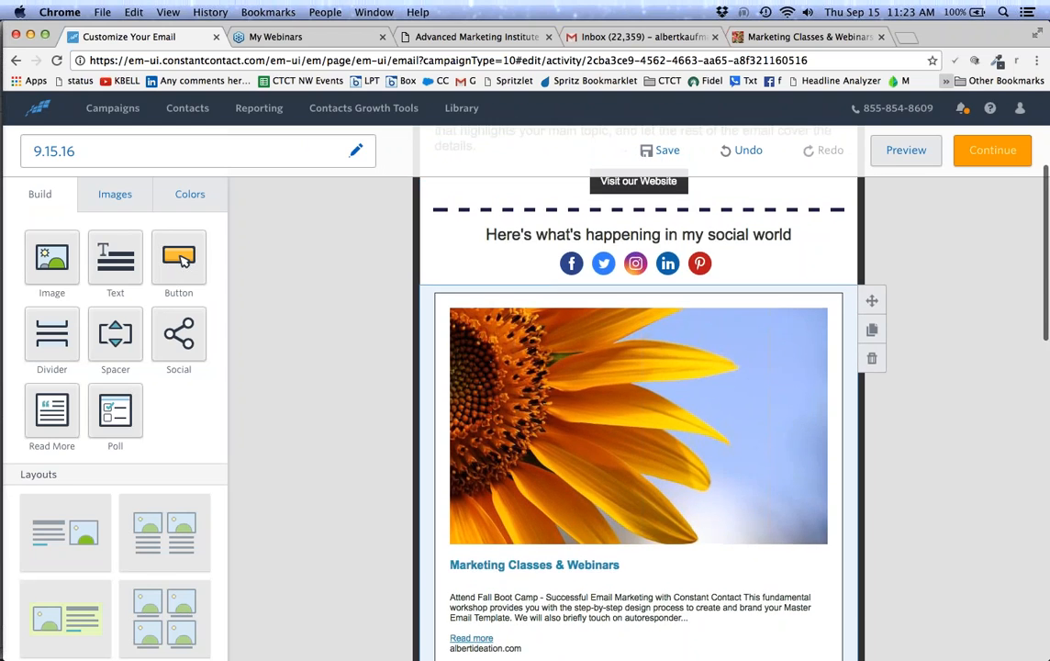
pyautogui.scroll(-2, 644, 304)
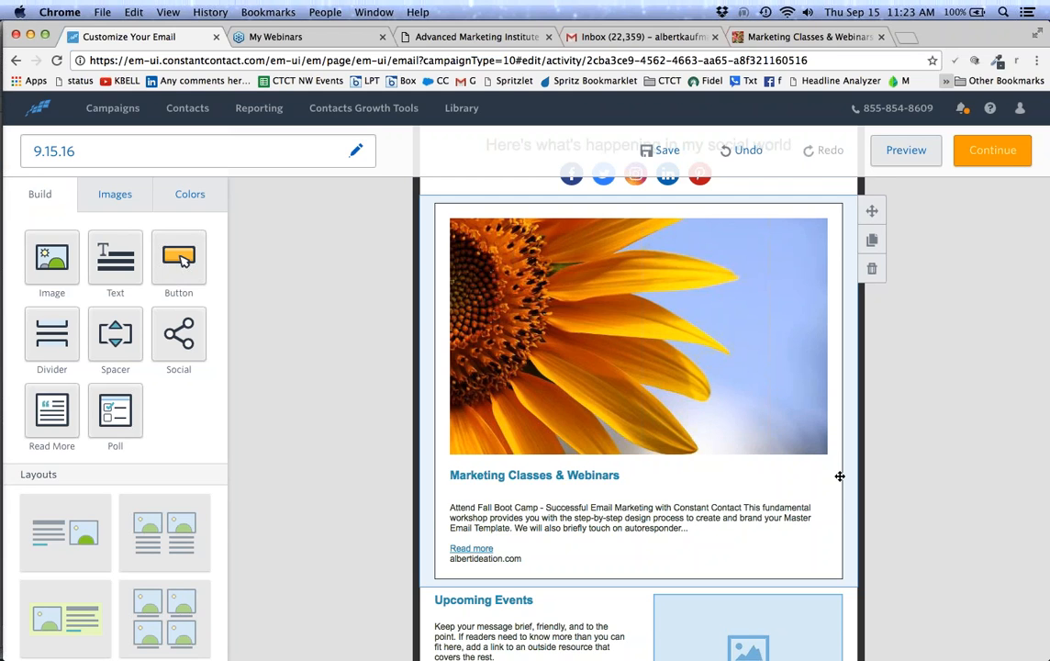
# Try to place a Poll block in the newsletter near the Read More block.
pyautogui.press('super+Tab')
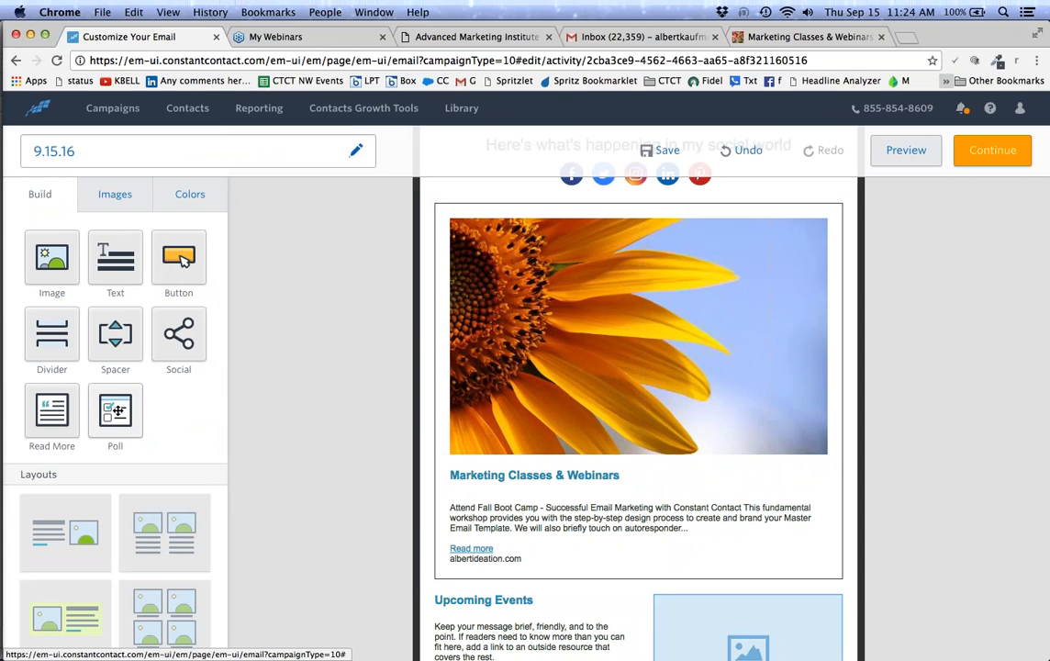
pyautogui.moveTo(117, 410); pyautogui.dragTo(661, 551)
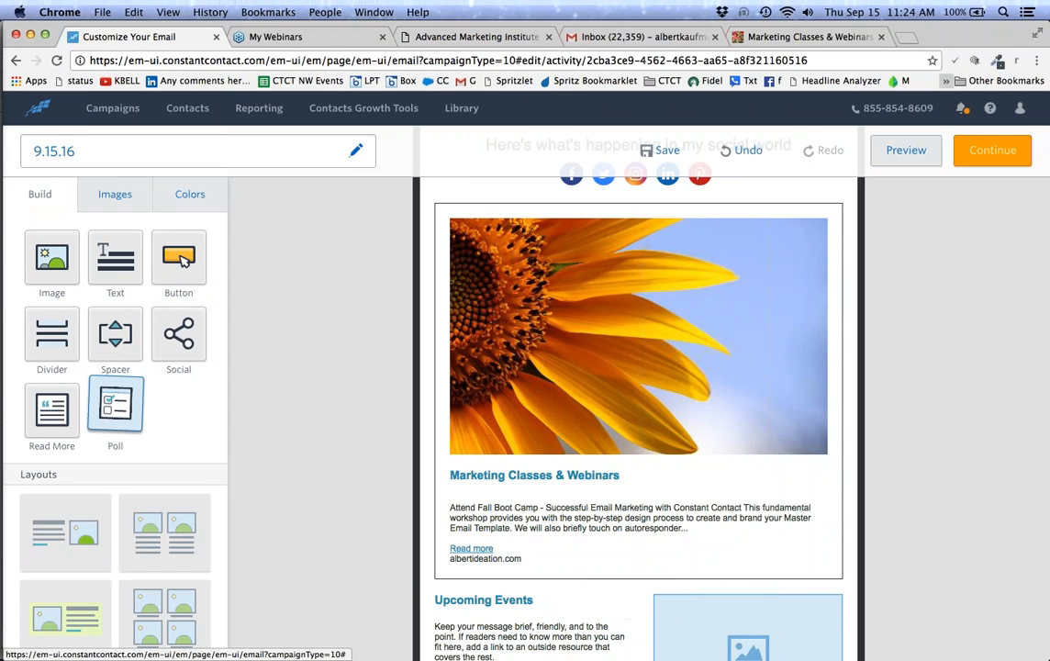
pyautogui.scroll(-3, 722, 495)
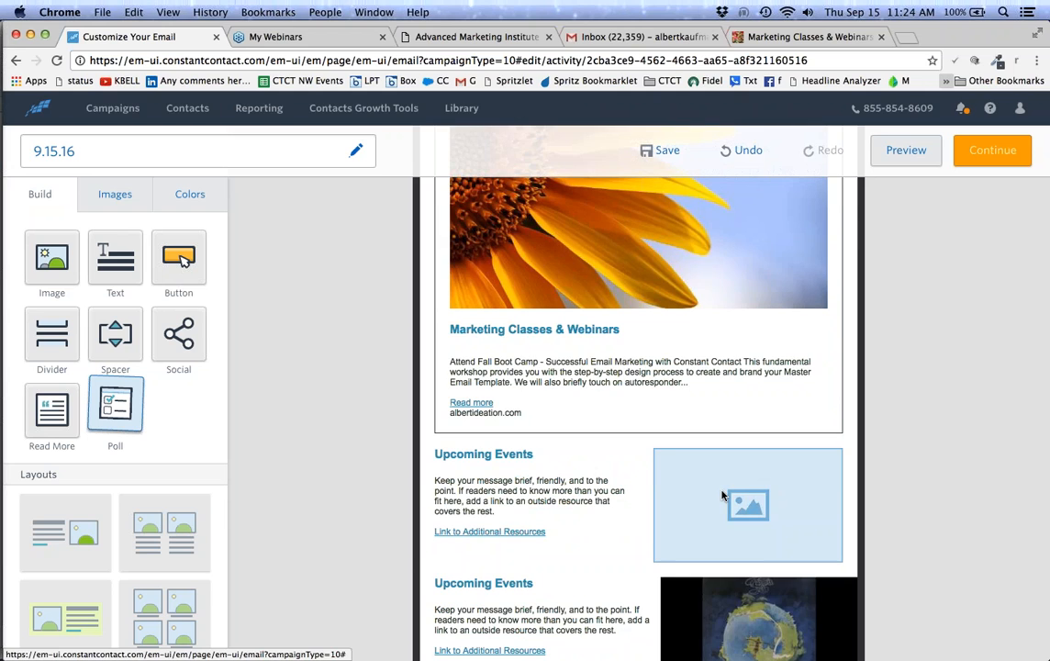
pyautogui.scroll(-3, 759, 438)
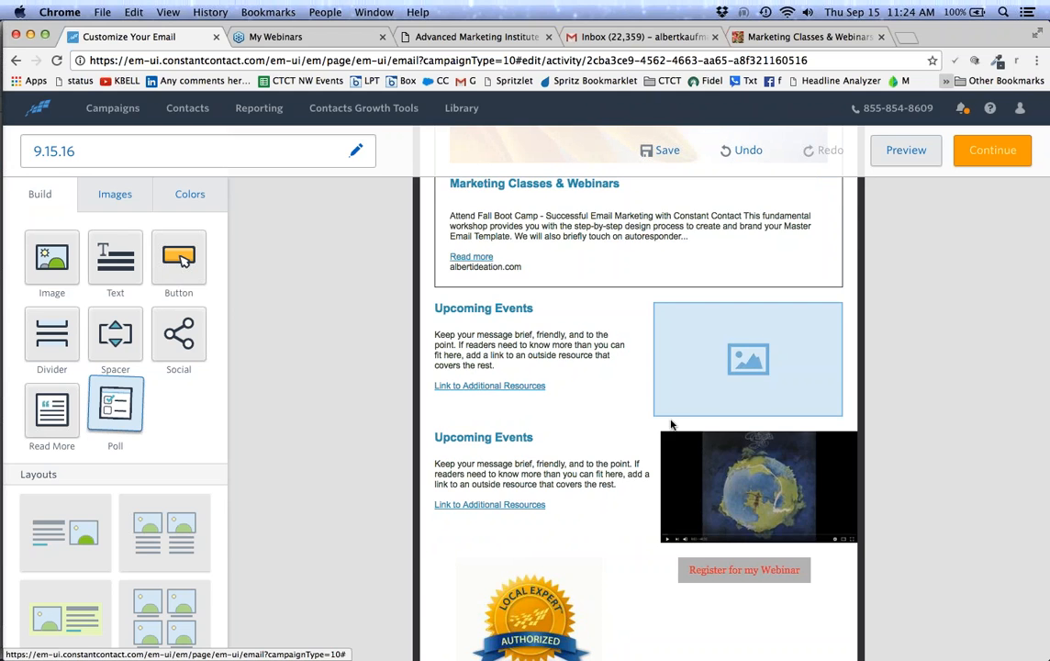
pyautogui.scroll(-3, 564, 309)
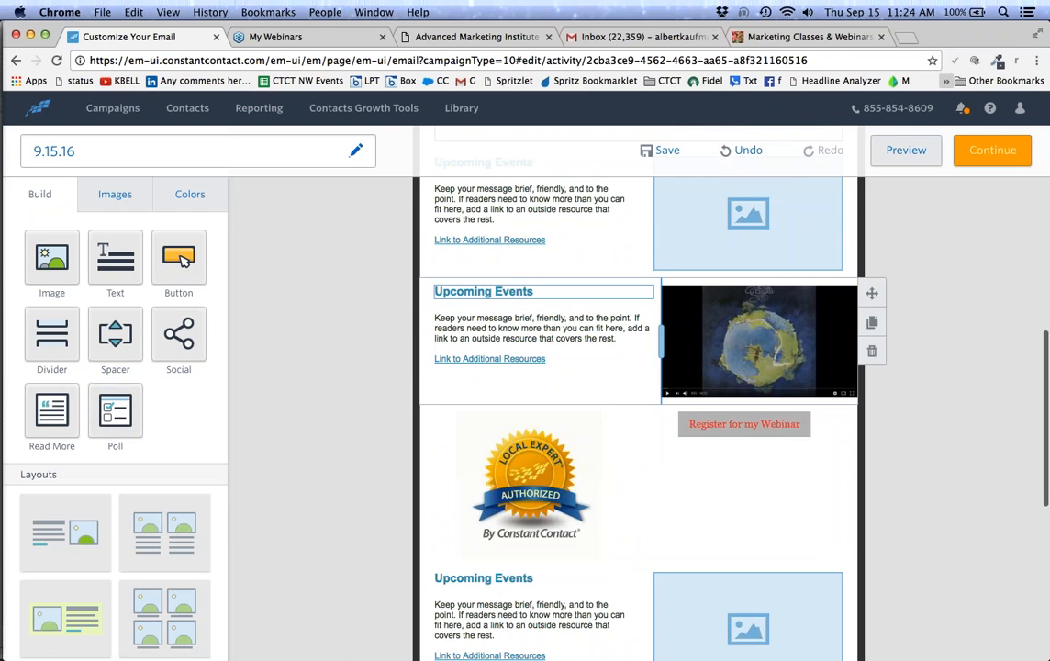
# Close the marketing classes page and the mail inbox in the browser.
pyautogui.click(881, 36)
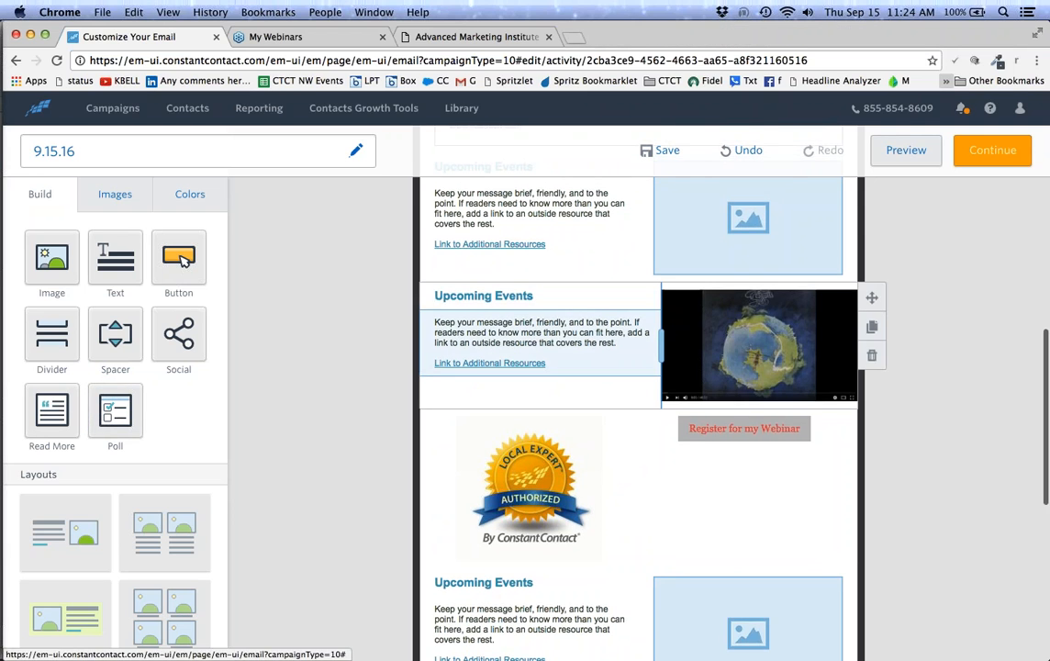
pyautogui.scroll(10, 551, 312)
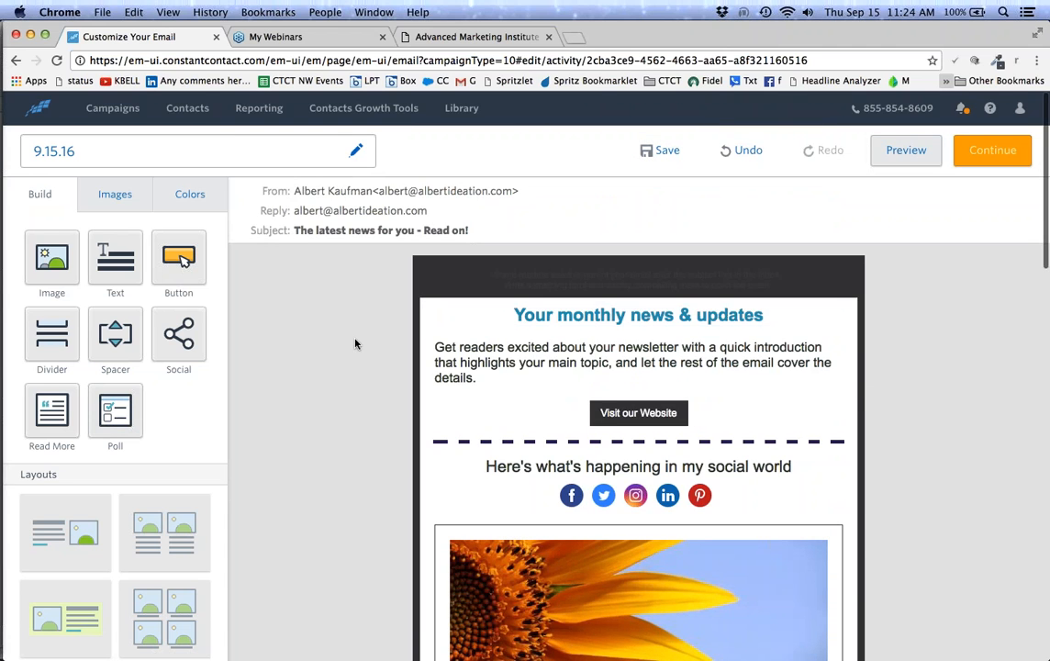
# Insert a Poll block at the end of the newsletter and delete it again.
pyautogui.doubleClick(116, 408)
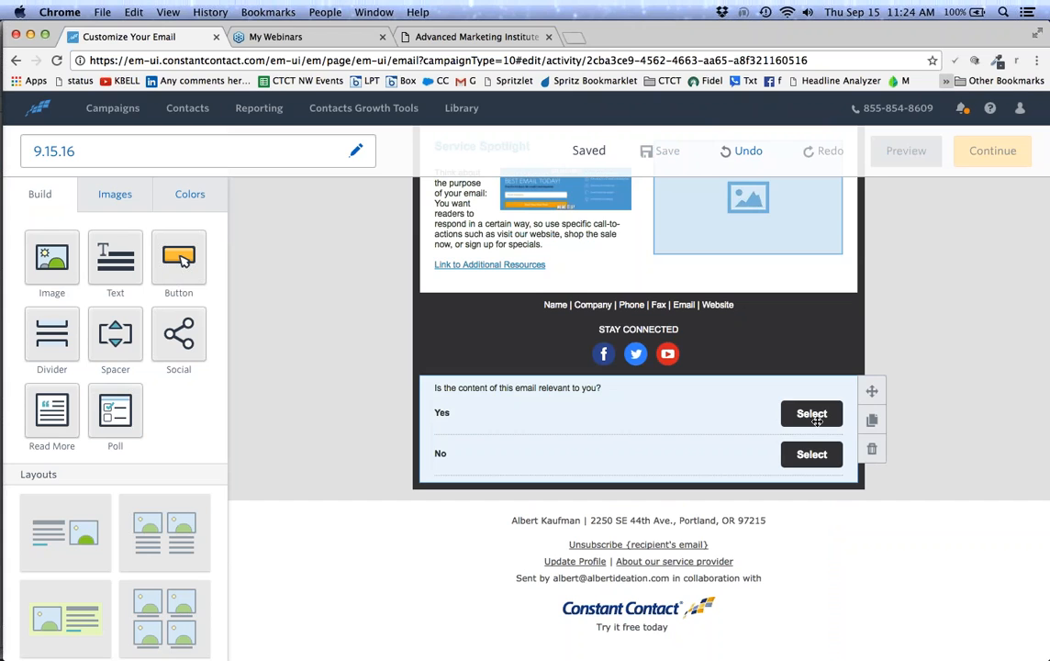
pyautogui.click(872, 451)
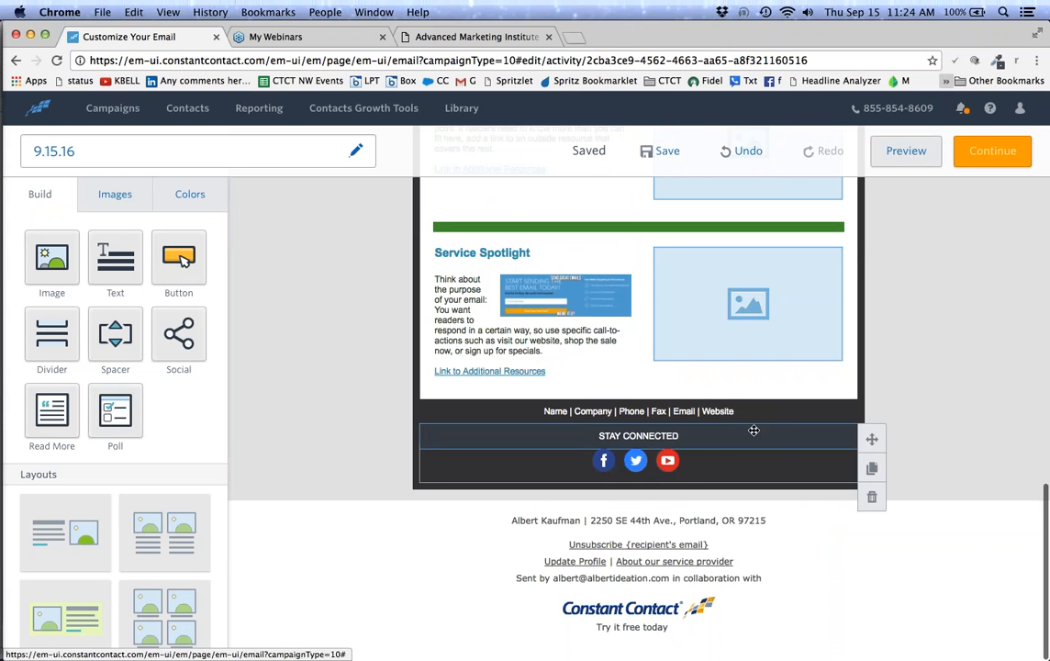
# Add a Poll block below the footer's social icons and save it with a third answer, "Maybe".
pyautogui.doubleClick(120, 409)
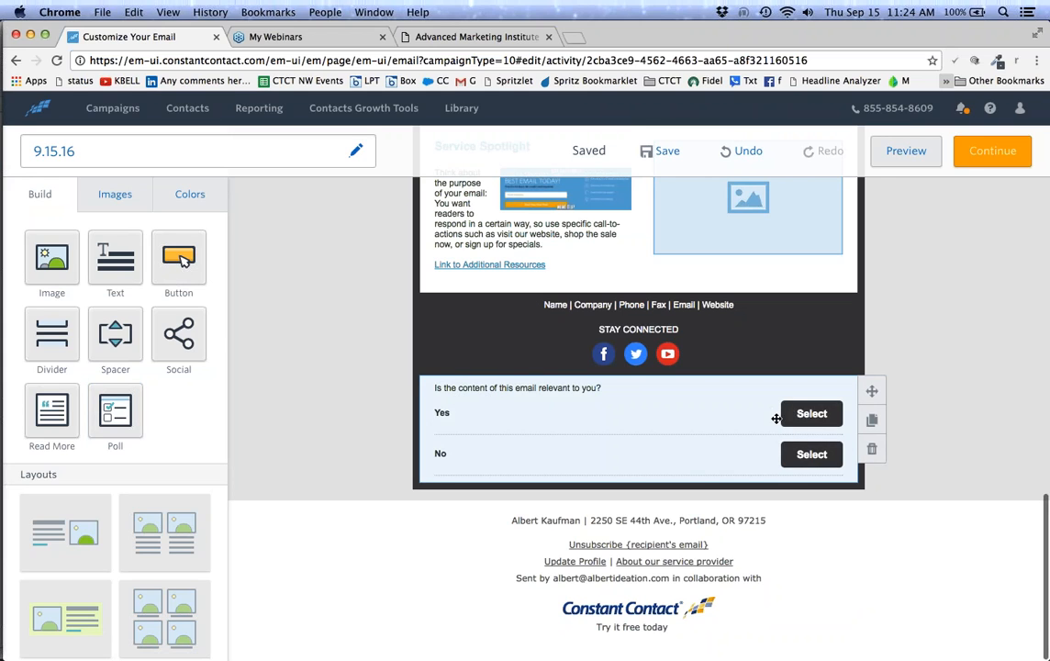
pyautogui.click(701, 419)
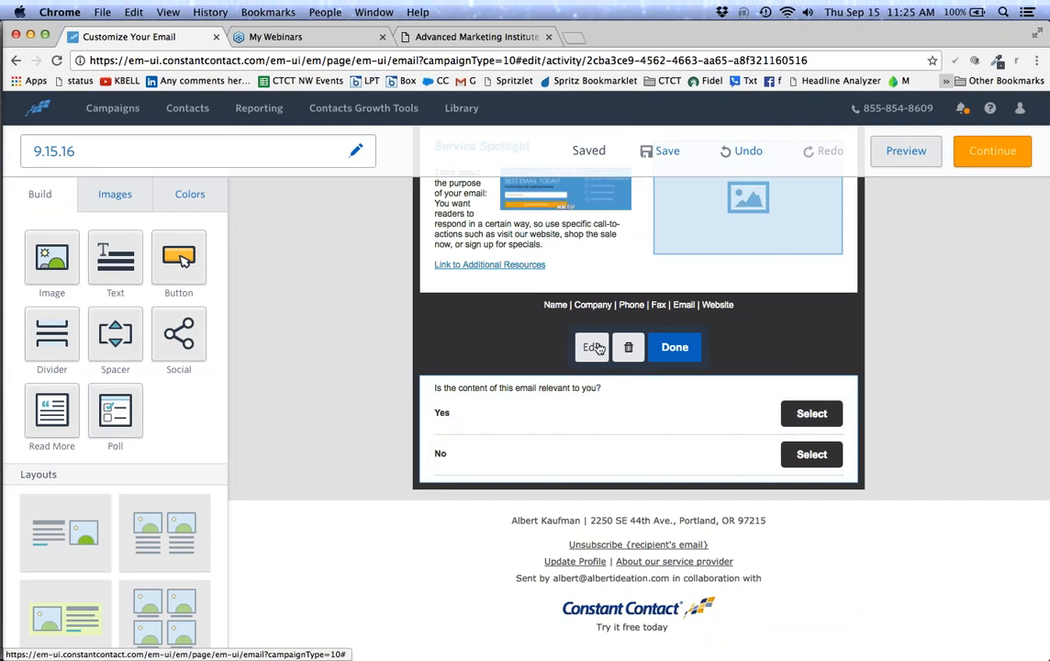
pyautogui.click(592, 347)
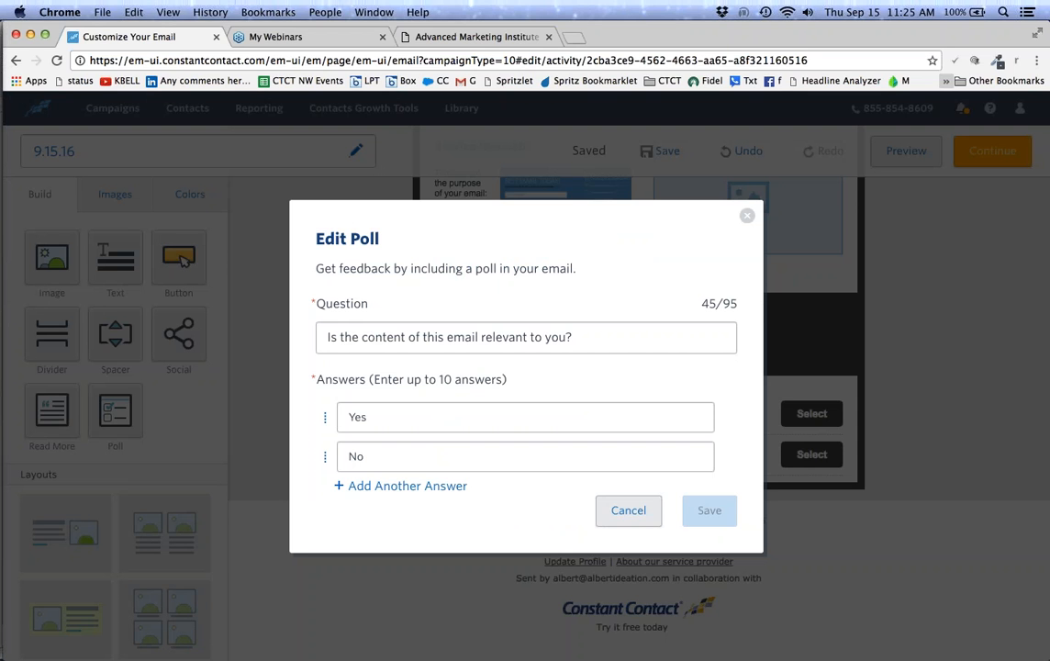
pyautogui.click(412, 485)
pyautogui.write('Maybe')
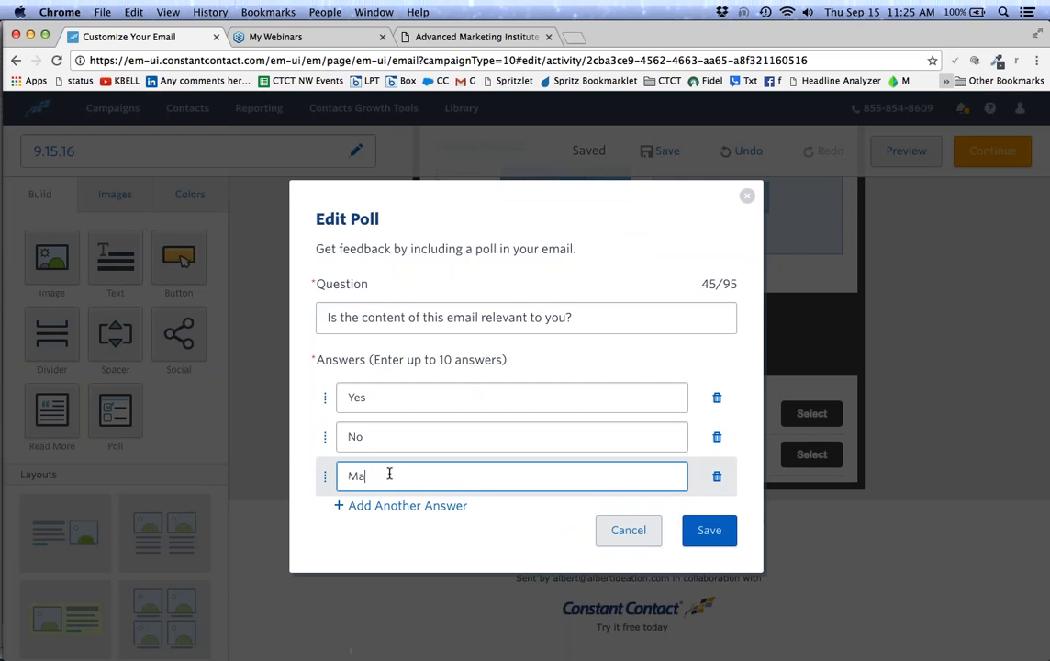
pyautogui.click(714, 530)
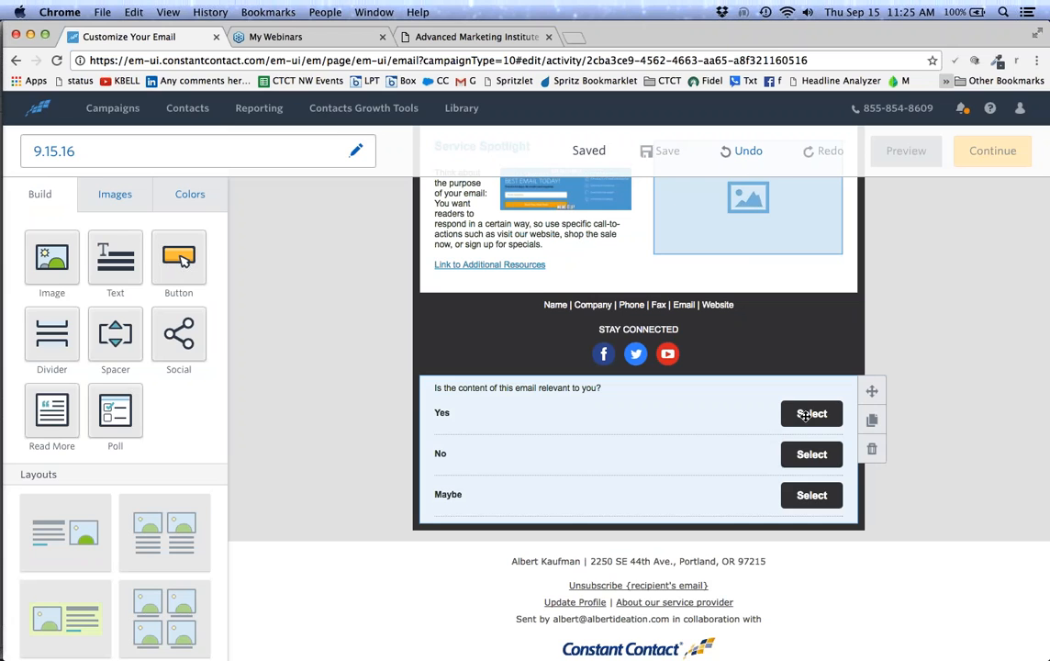
pyautogui.click(694, 412)
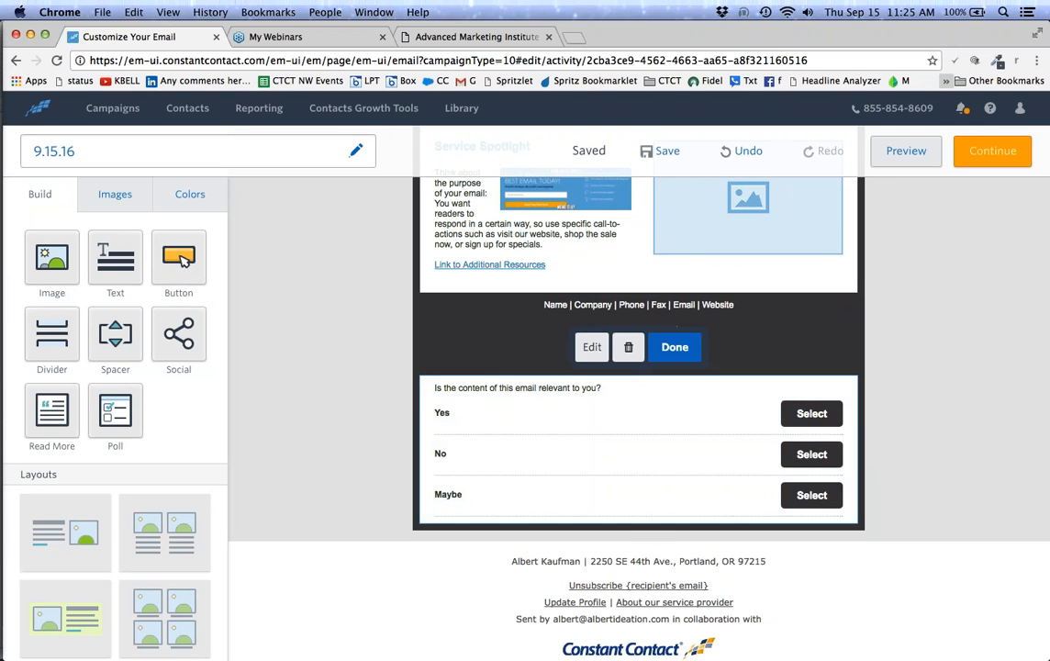
pyautogui.click(596, 347)
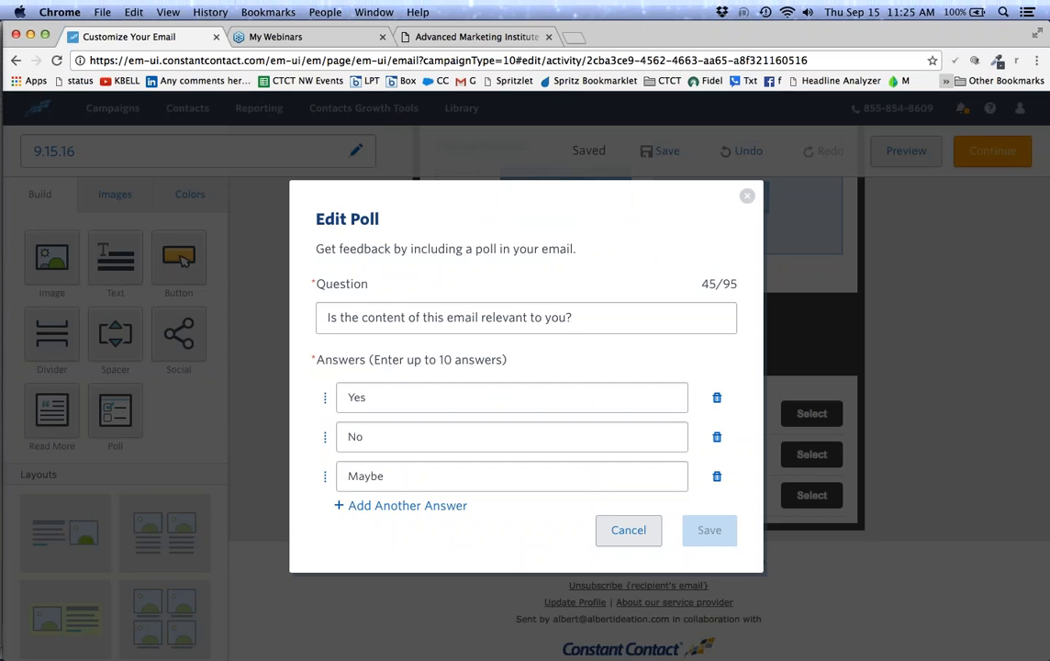
pyautogui.click(629, 534)
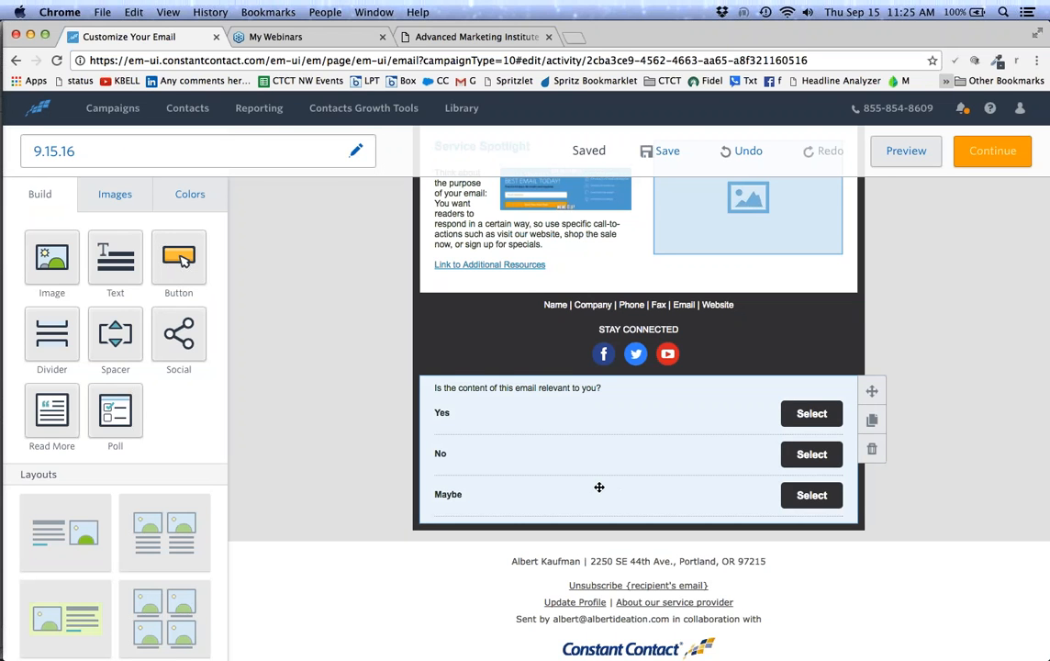
# Look through the image library, and open the newsletter's color settings with the start of the email in view.
pyautogui.click(113, 197)
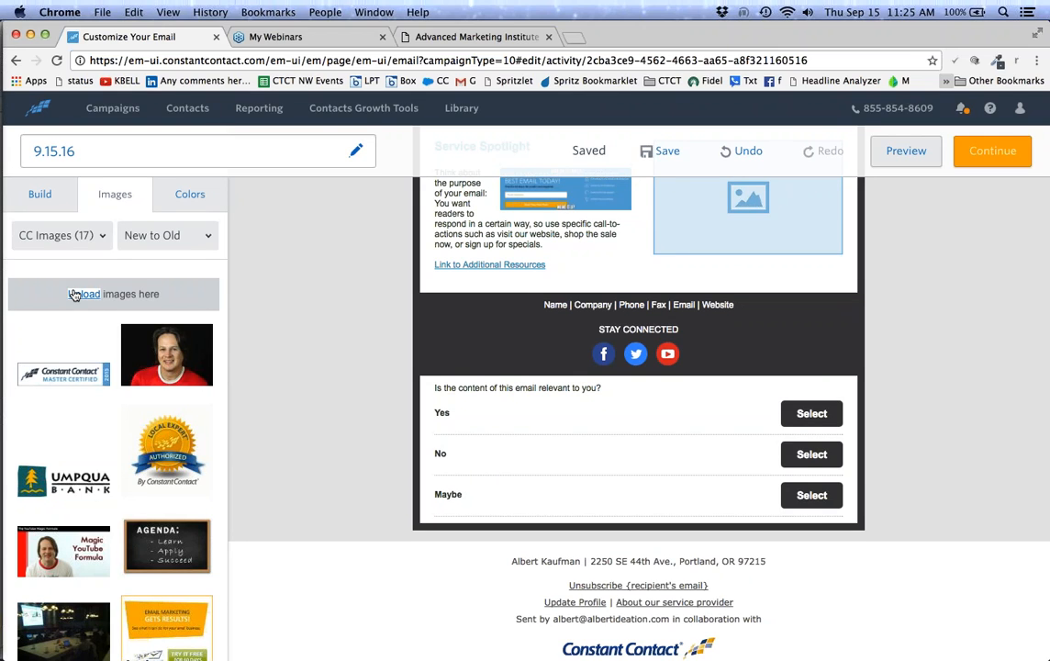
pyautogui.click(185, 198)
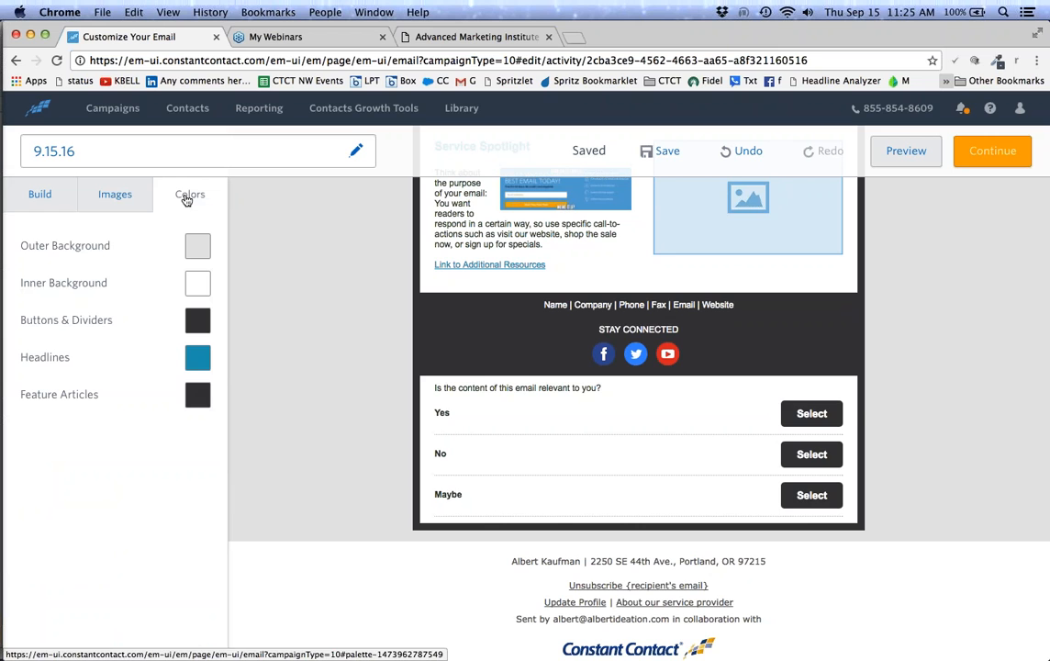
pyautogui.scroll(5, 338, 384)
pyautogui.scroll(10, 338, 386)
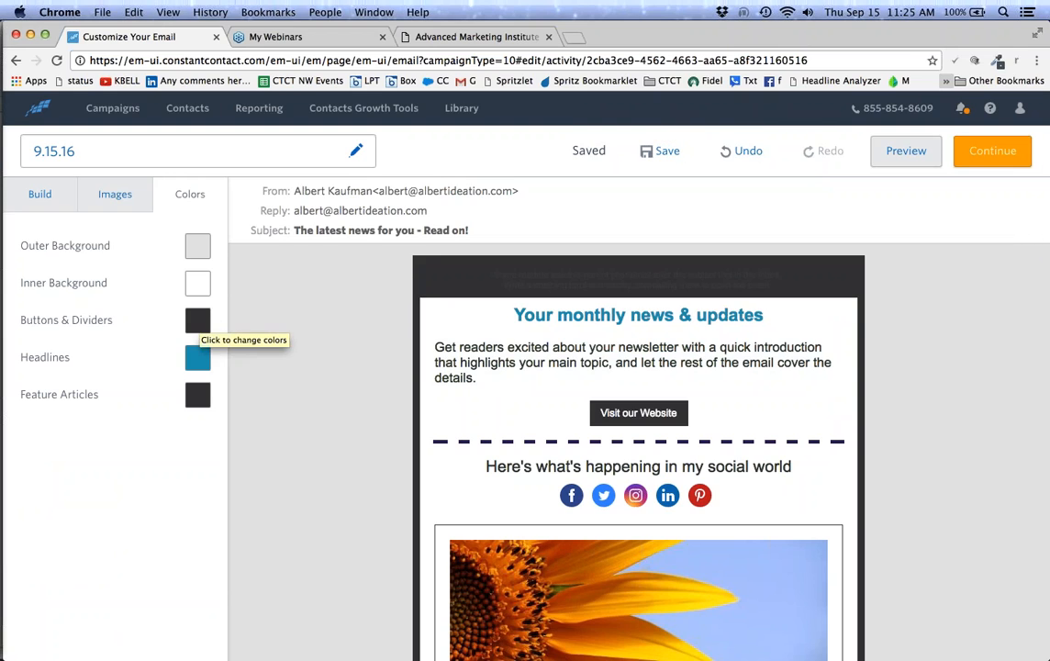
# Set the email's Buttons & Dividers color to green and its Headlines color to orange-red.
pyautogui.click(198, 320)
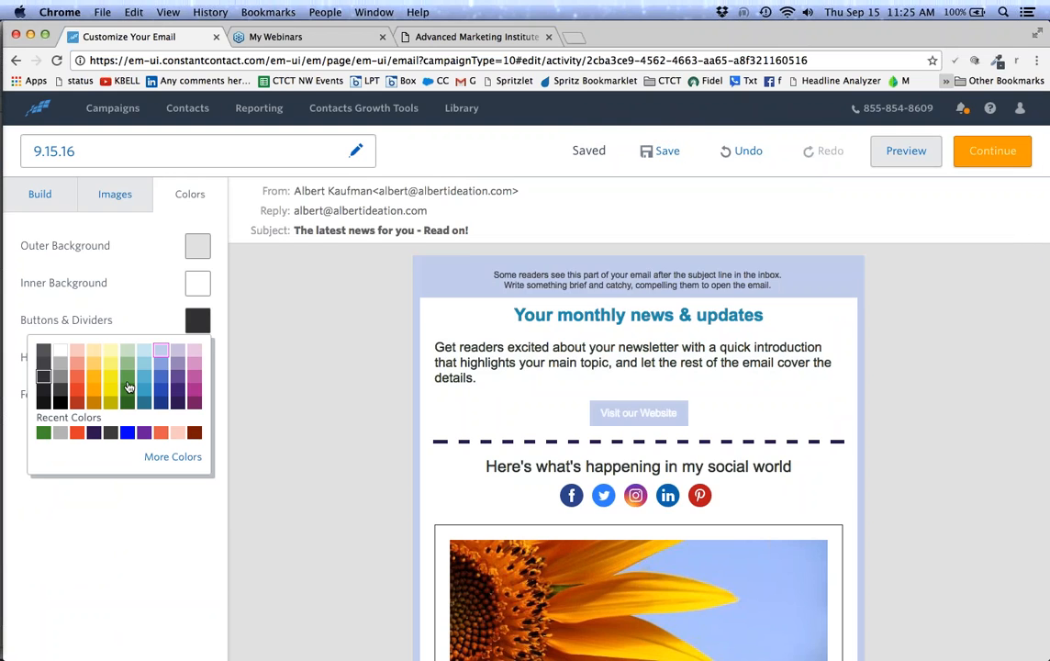
pyautogui.click(127, 377)
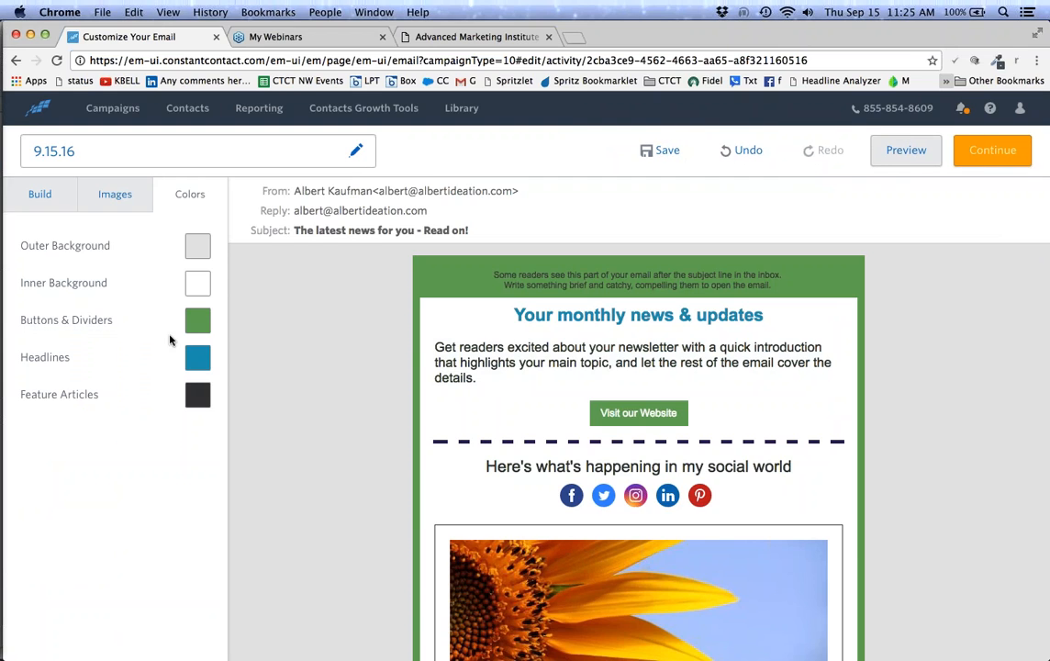
pyautogui.click(198, 358)
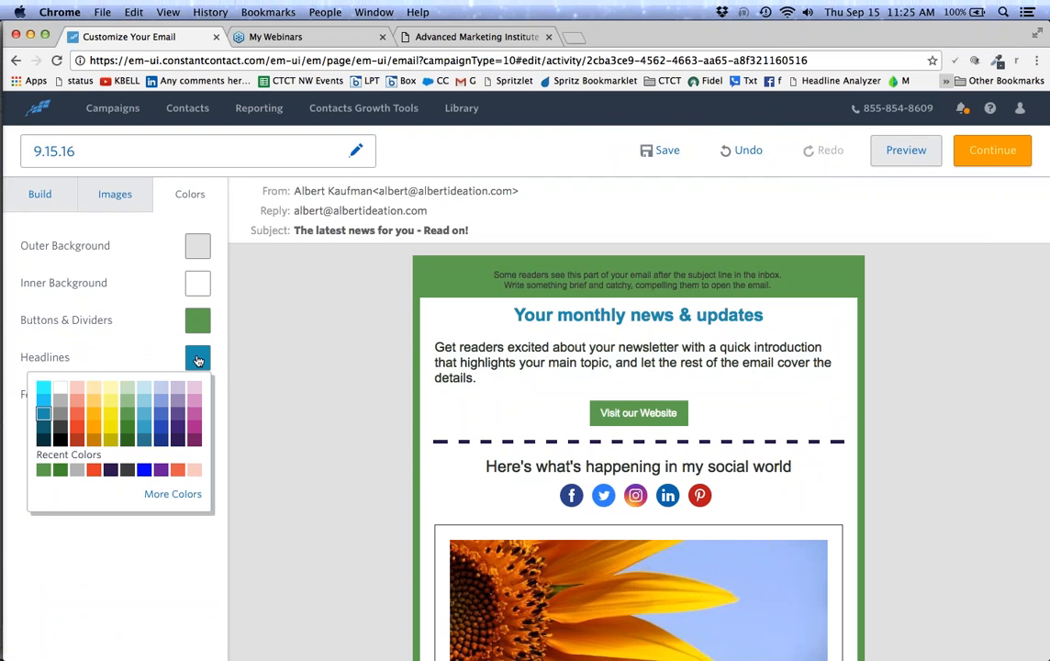
pyautogui.click(93, 470)
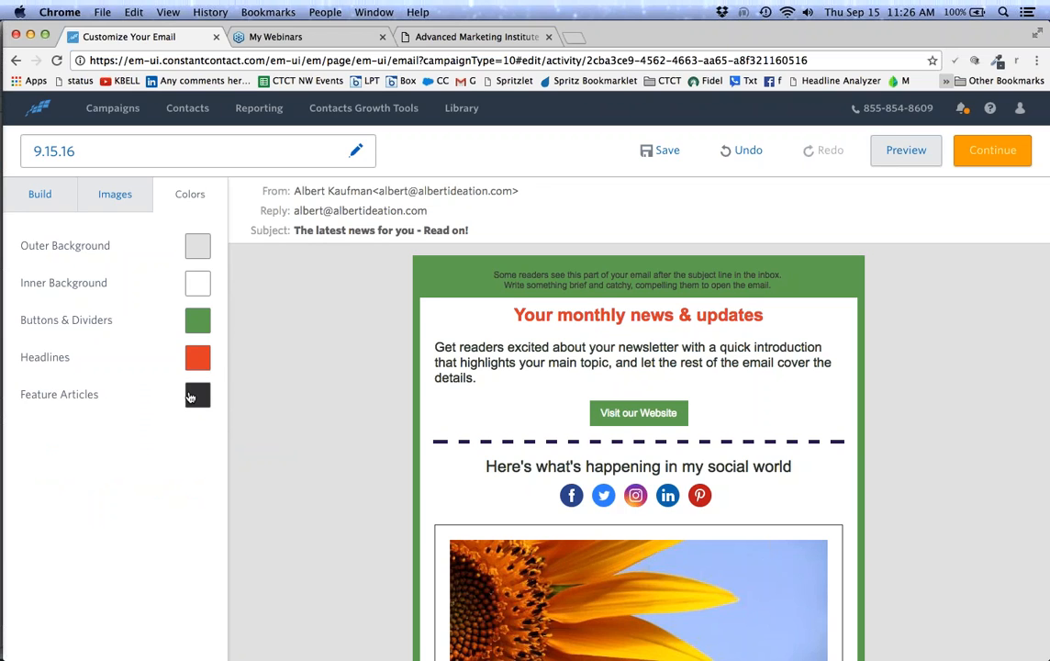
# Try a light pink inner background and set it back to white.
pyautogui.click(198, 284)
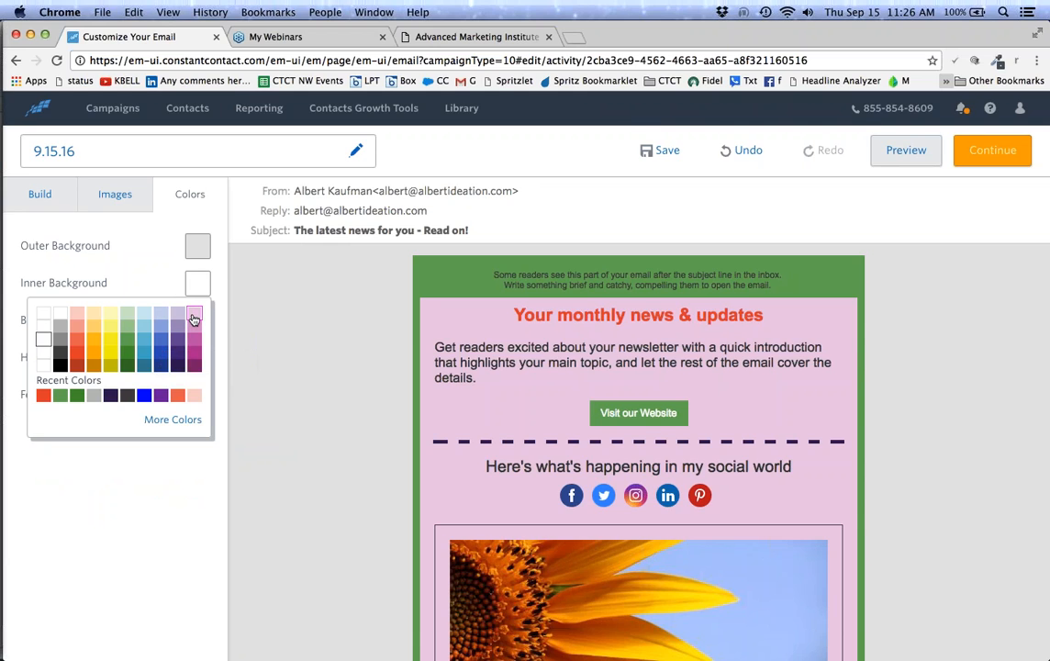
pyautogui.click(193, 318)
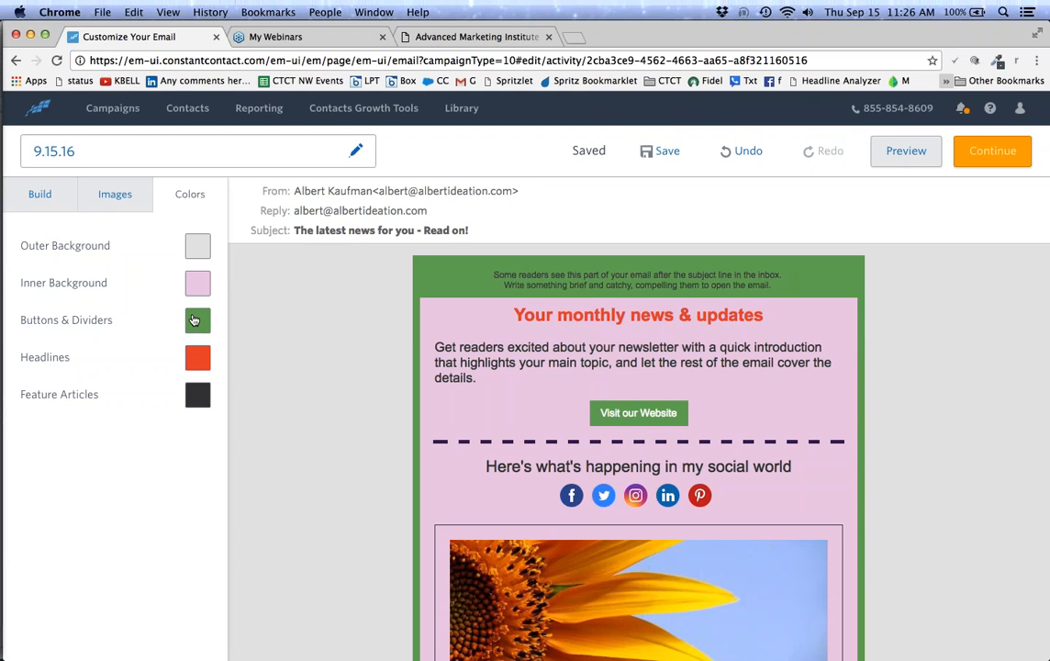
pyautogui.click(199, 284)
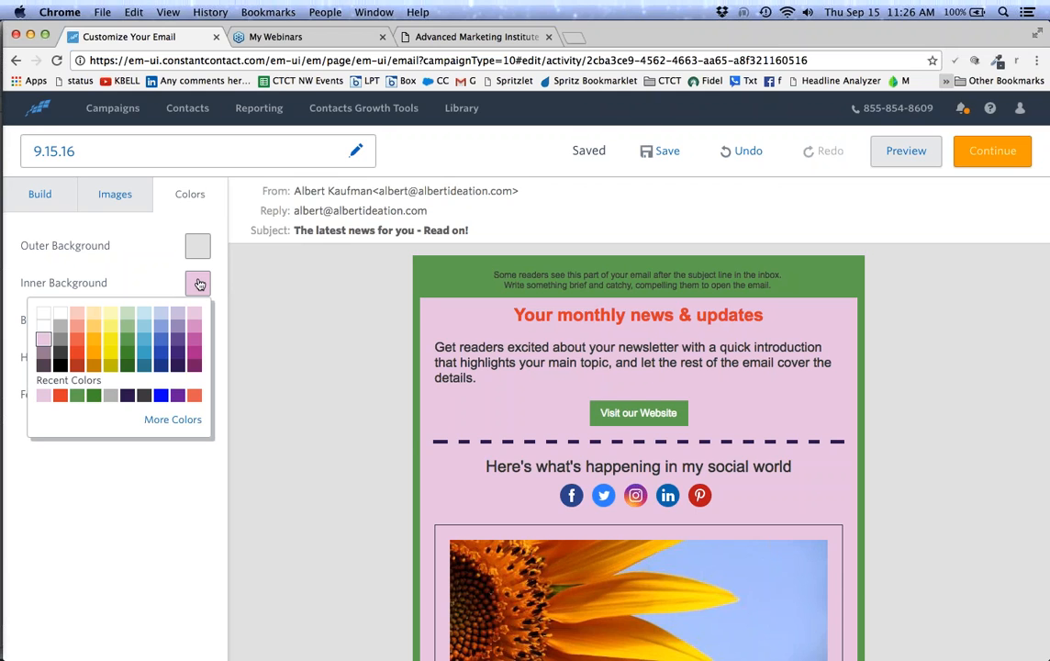
pyautogui.click(43, 313)
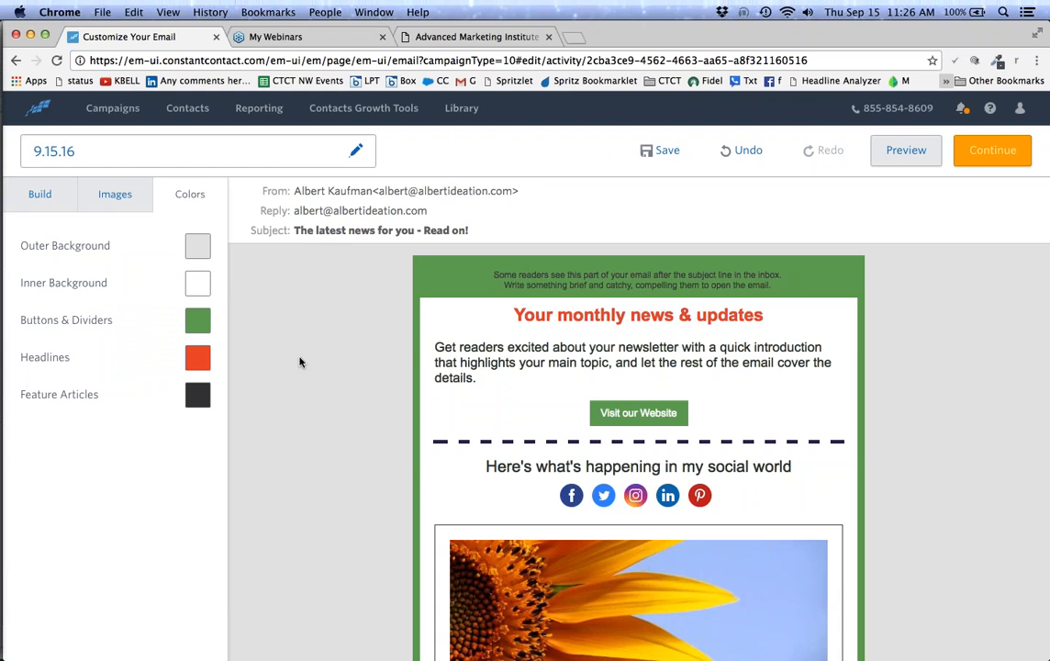
# Color the preheader text at the start of the email the same green as the border behind it.
pyautogui.moveTo(493, 274); pyautogui.dragTo(777, 284)
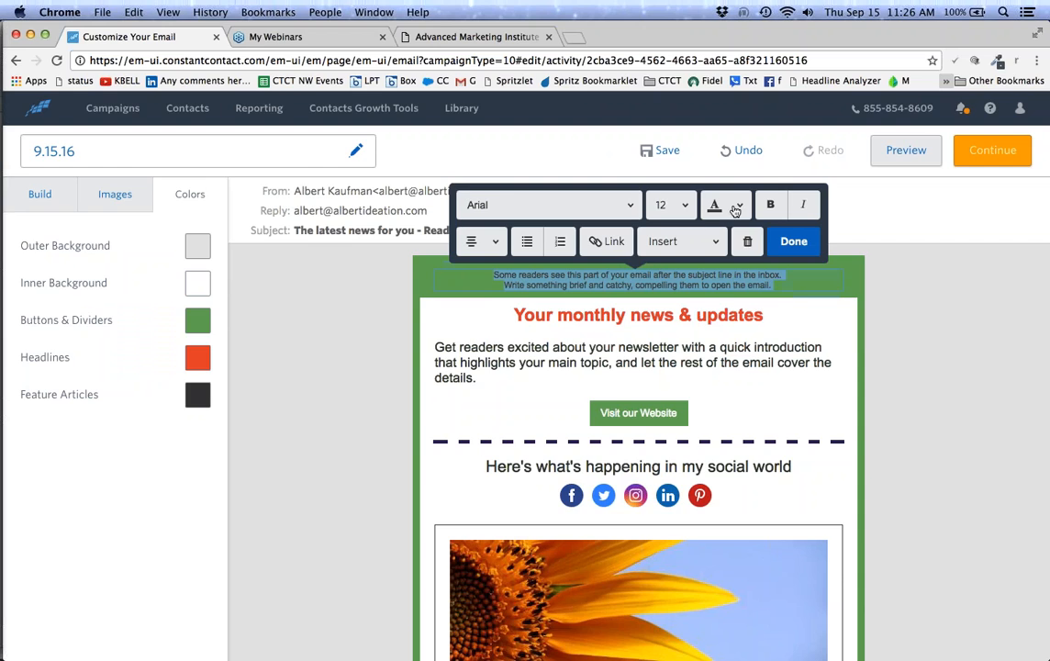
pyautogui.click(735, 209)
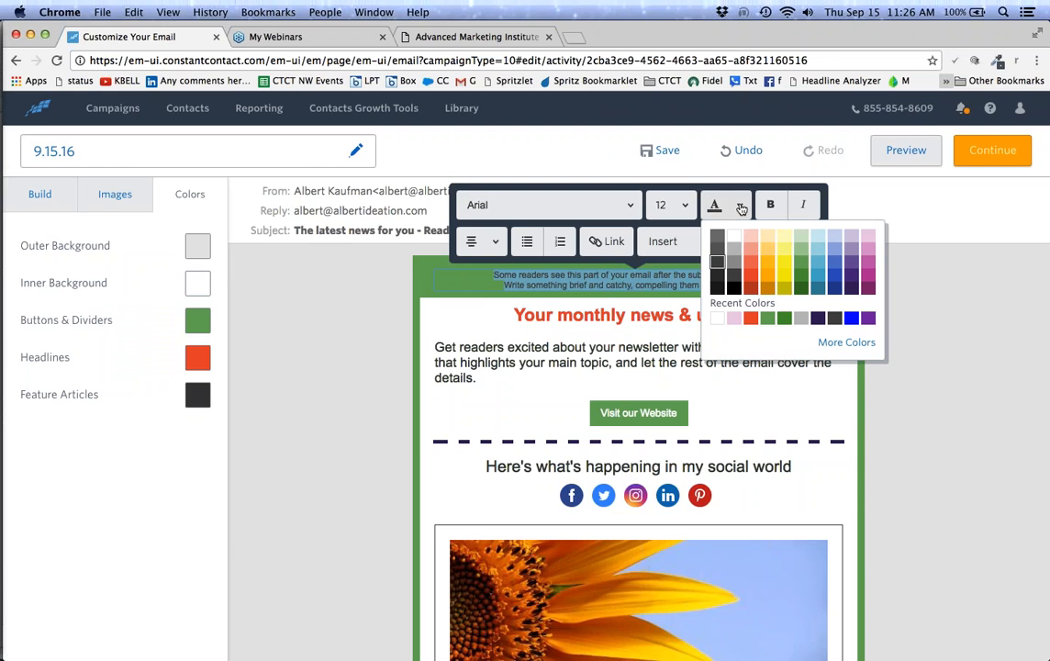
pyautogui.click(767, 321)
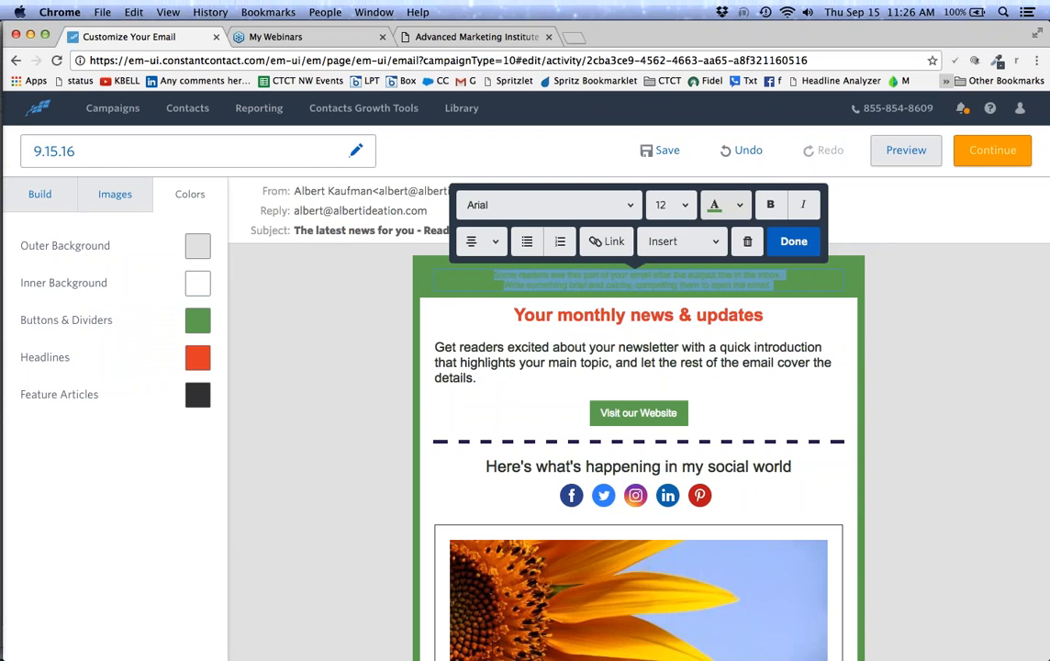
pyautogui.click(806, 363)
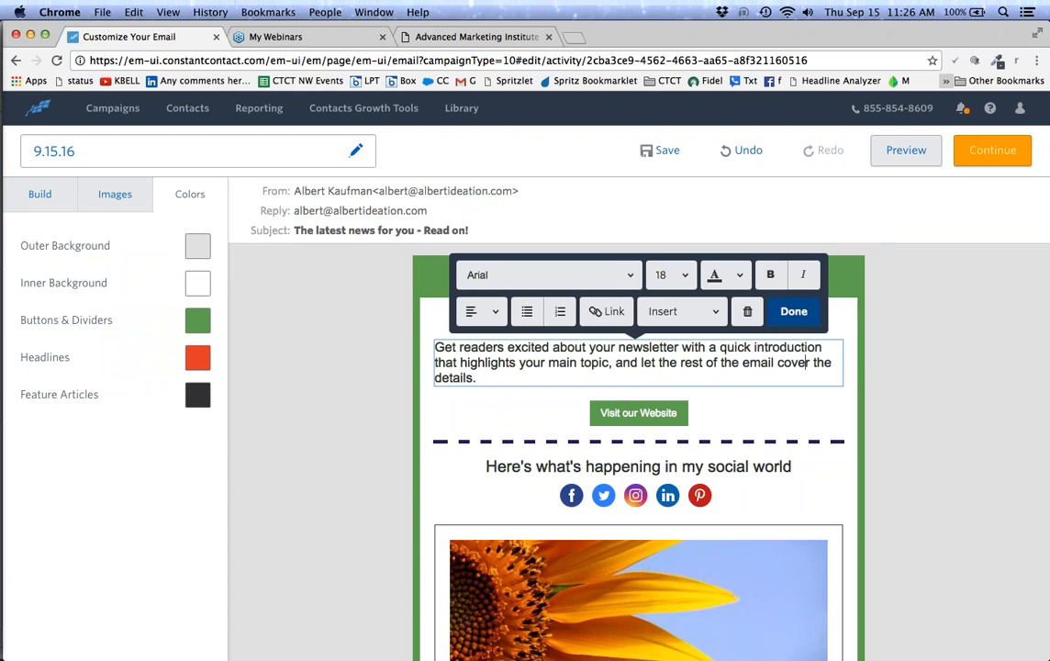
pyautogui.click(905, 286)
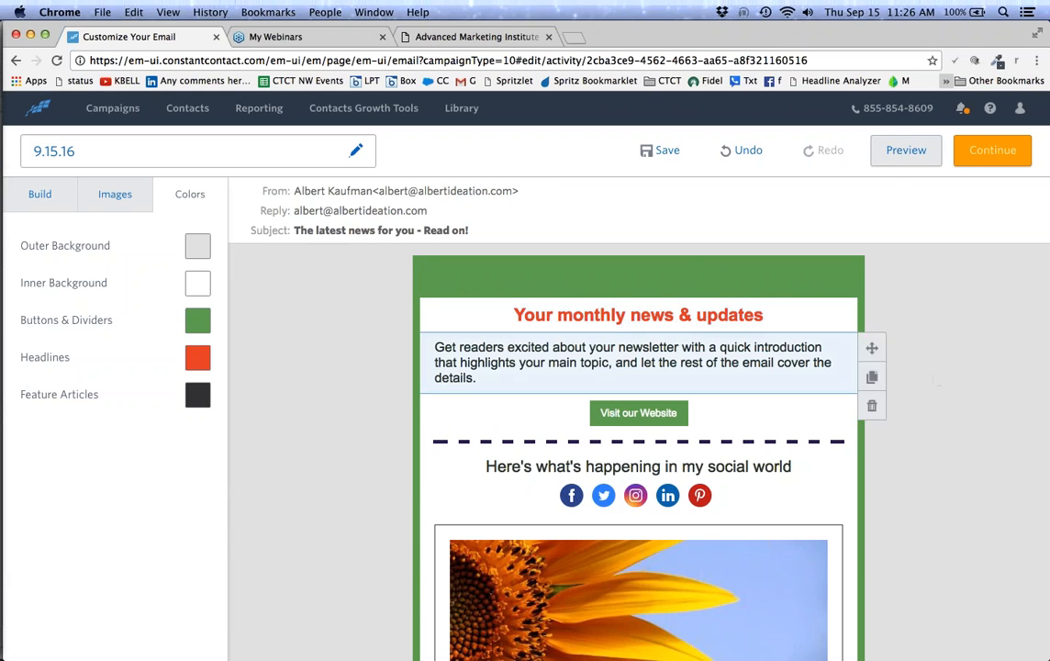
# Delete the Read More, Upcoming Events and badge-and-webinar-button blocks between the first social icons and the green divider.
pyautogui.click(40, 195)
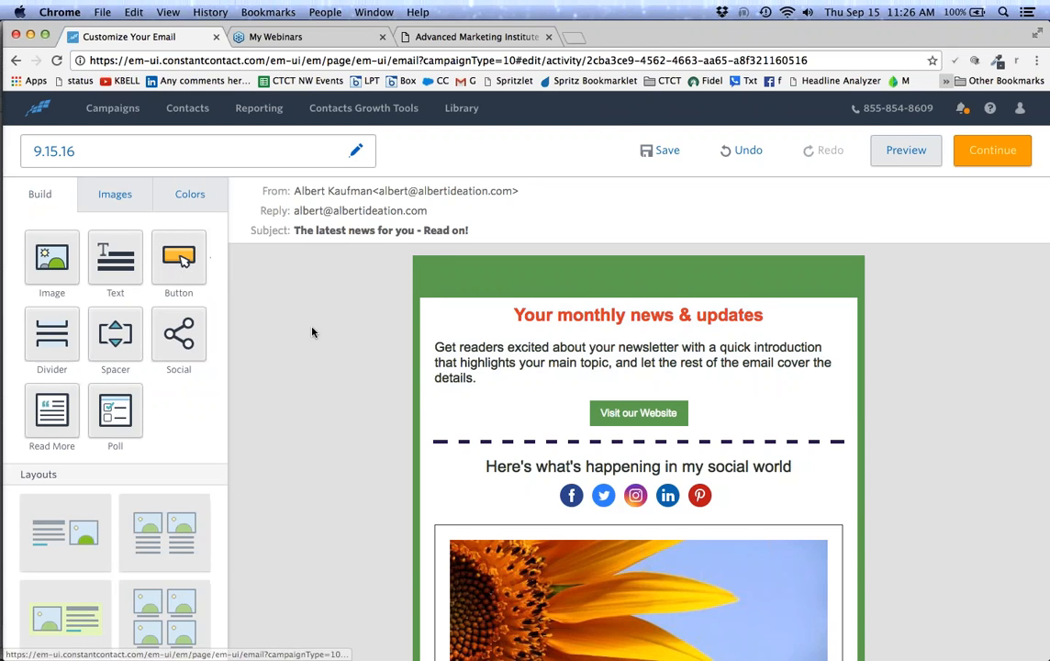
pyautogui.scroll(-1, 312, 330)
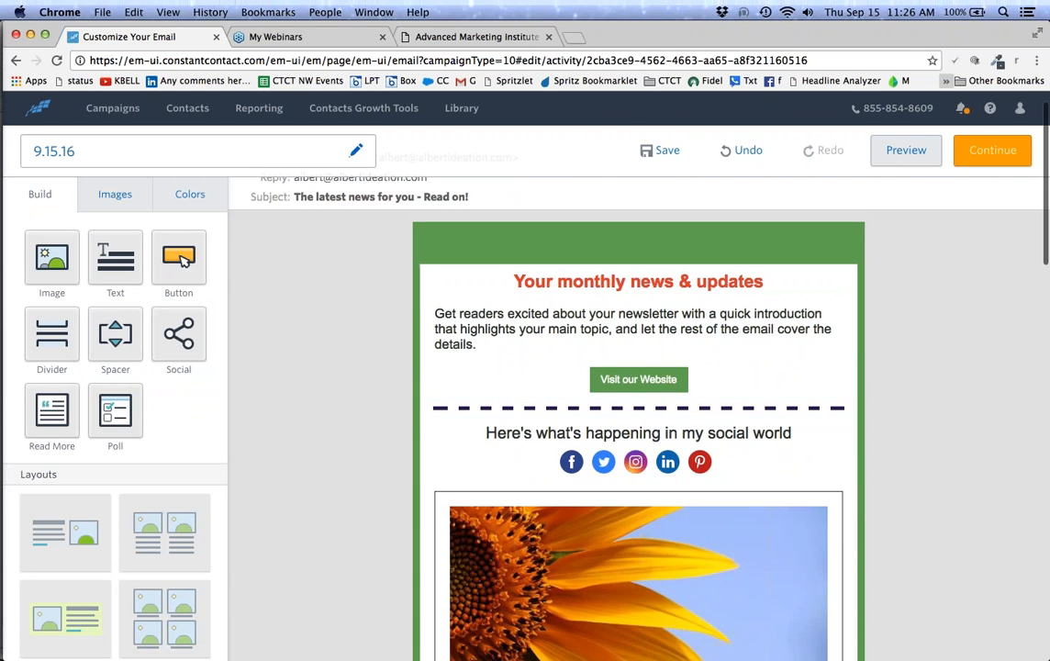
pyautogui.scroll(-3, 949, 365)
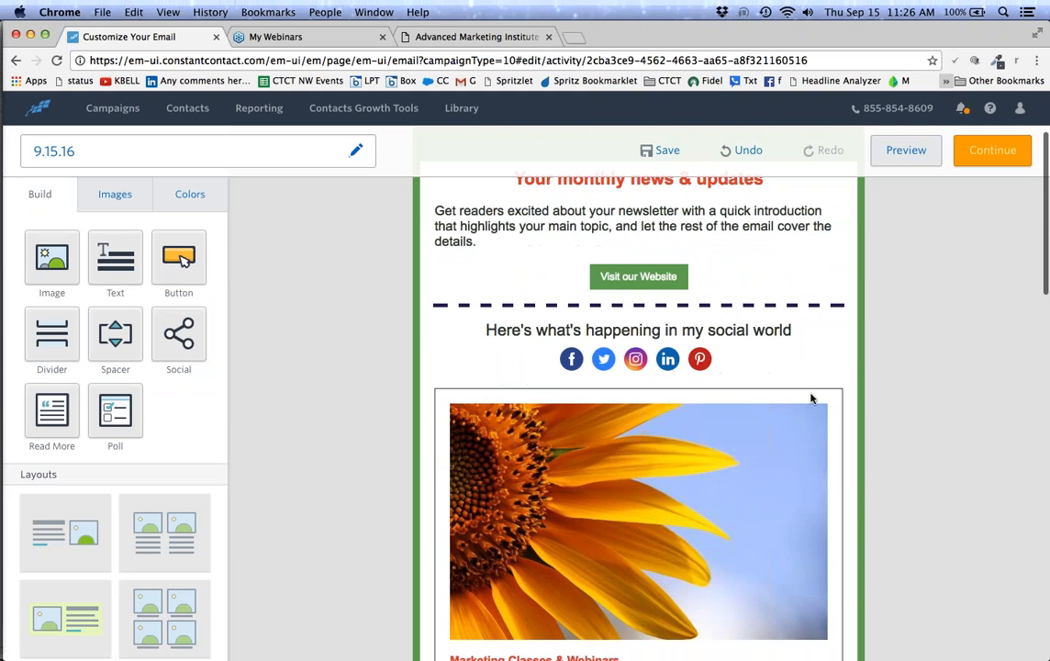
pyautogui.scroll(-4, 114, 431)
pyautogui.scroll(-2, 638, 413)
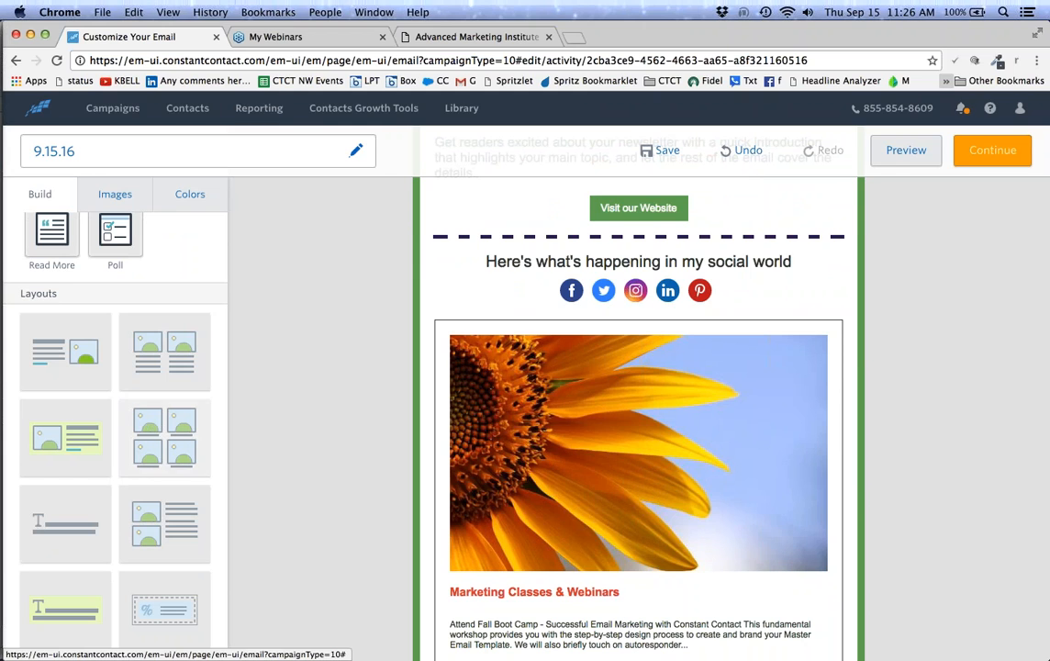
pyautogui.click(870, 381)
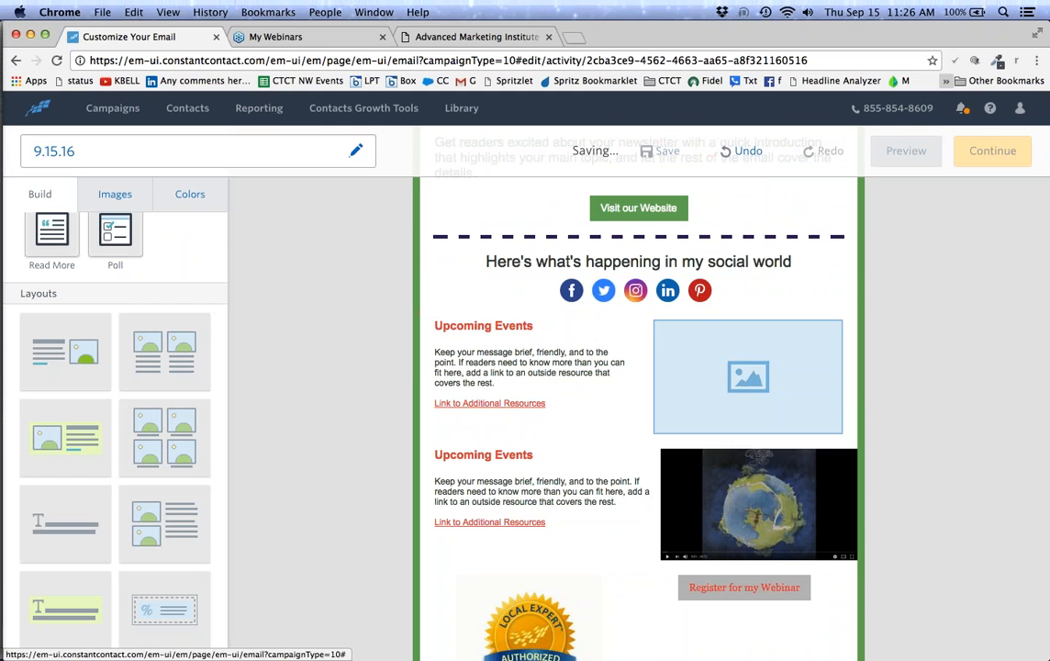
pyautogui.click(871, 384)
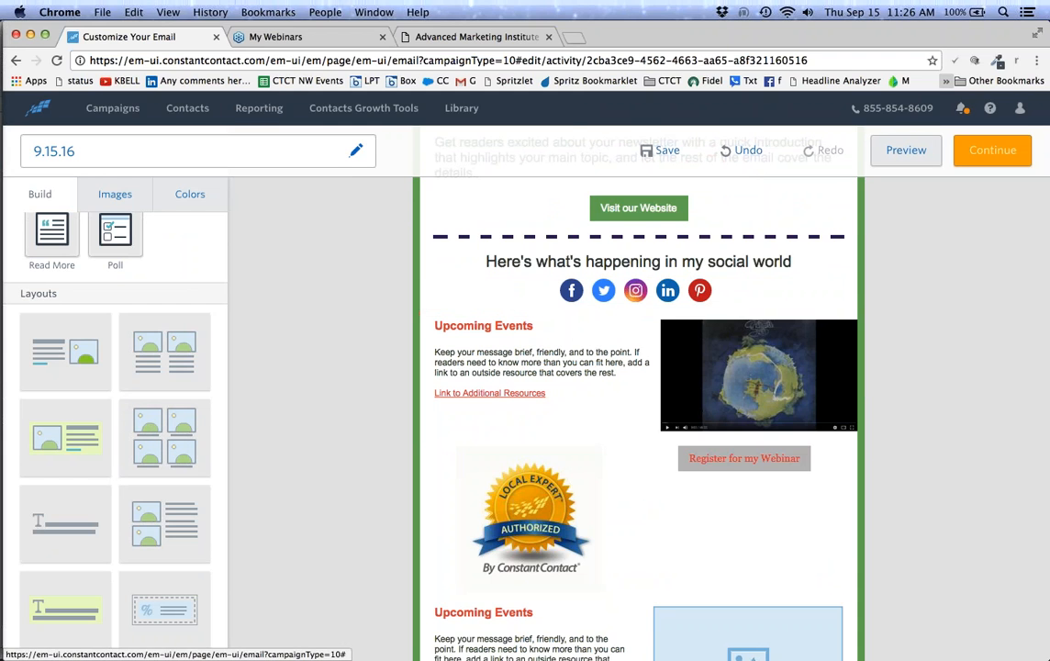
pyautogui.click(872, 384)
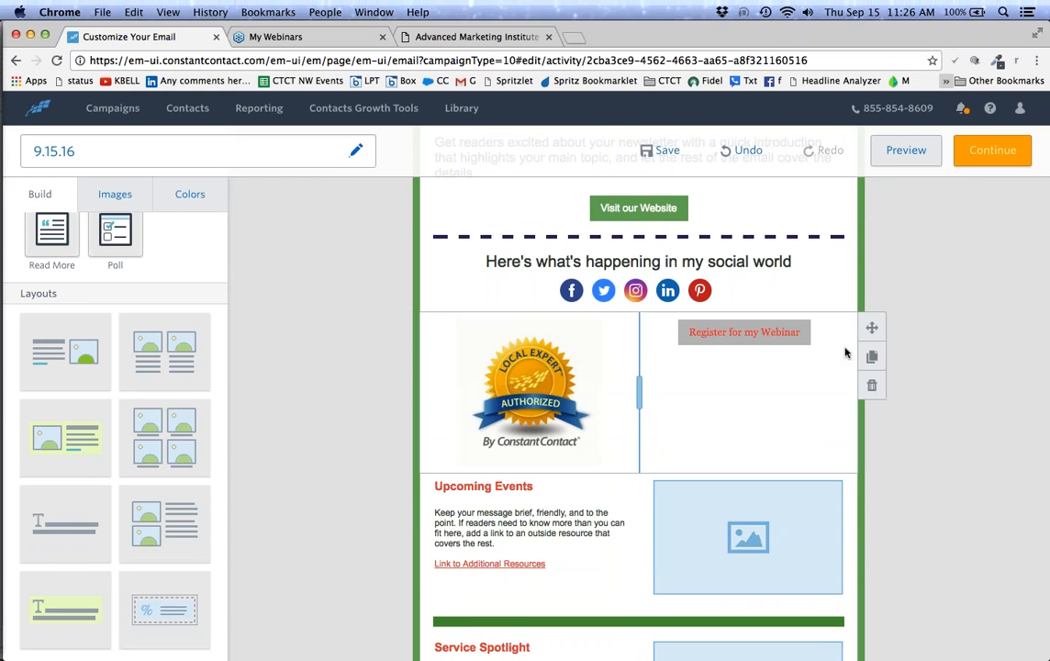
pyautogui.click(872, 385)
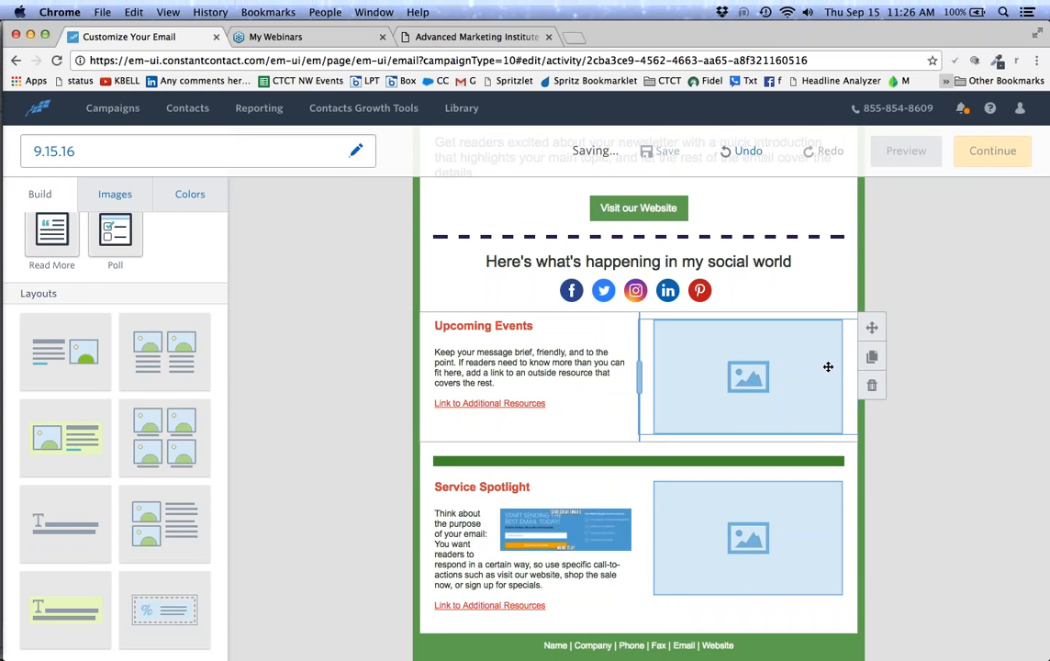
pyautogui.click(872, 383)
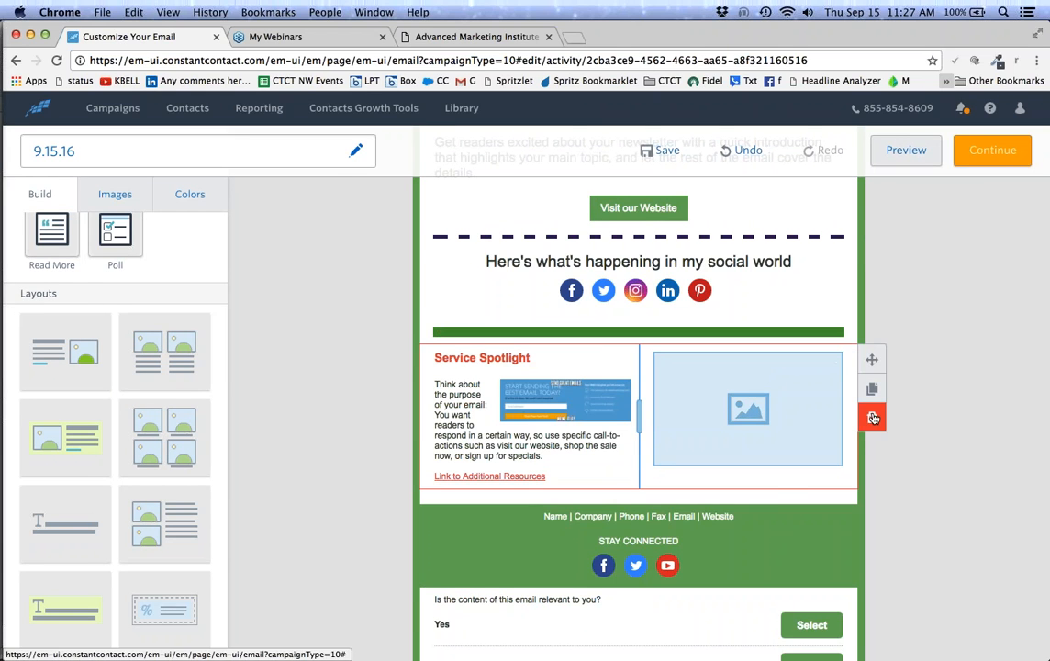
# Delete the Service Spotlight block, the poll, and the footer's Stay Connected social block.
pyautogui.click(872, 415)
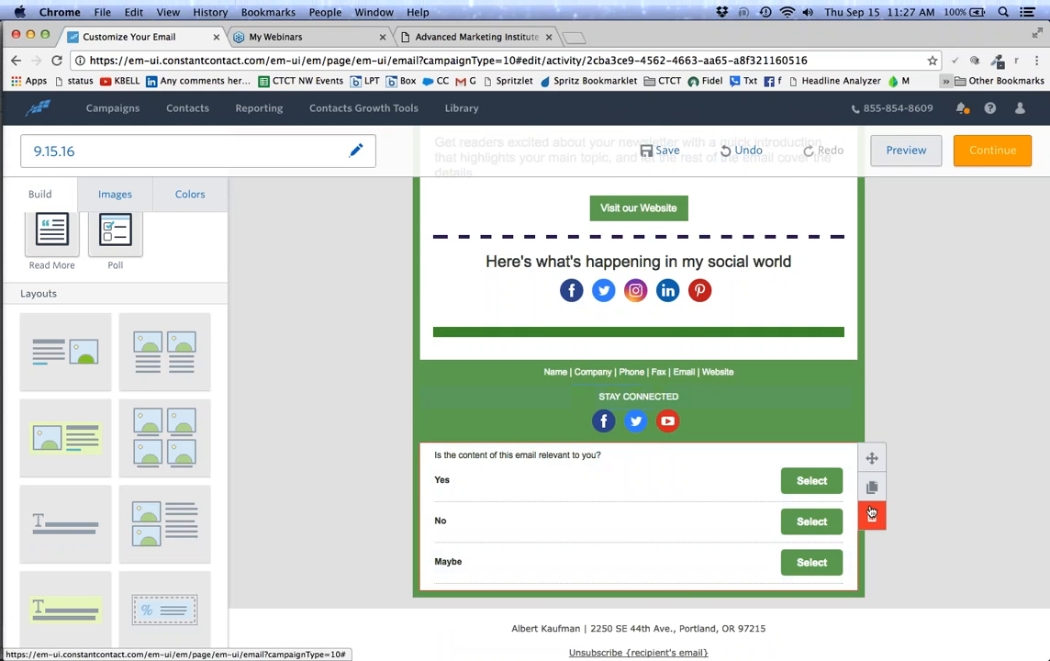
pyautogui.click(872, 516)
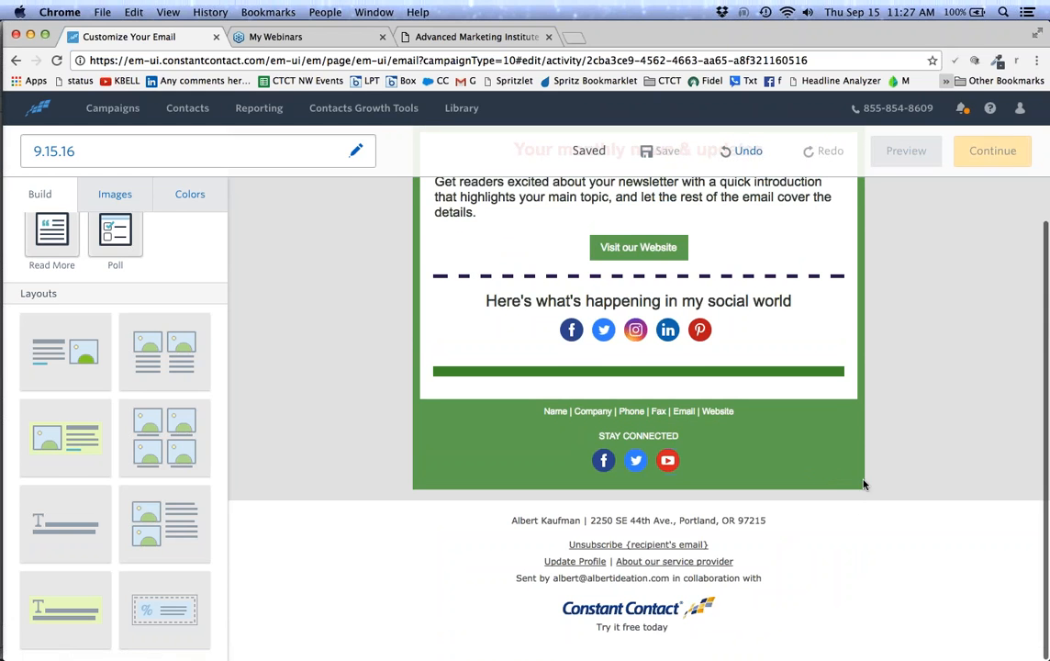
pyautogui.click(871, 496)
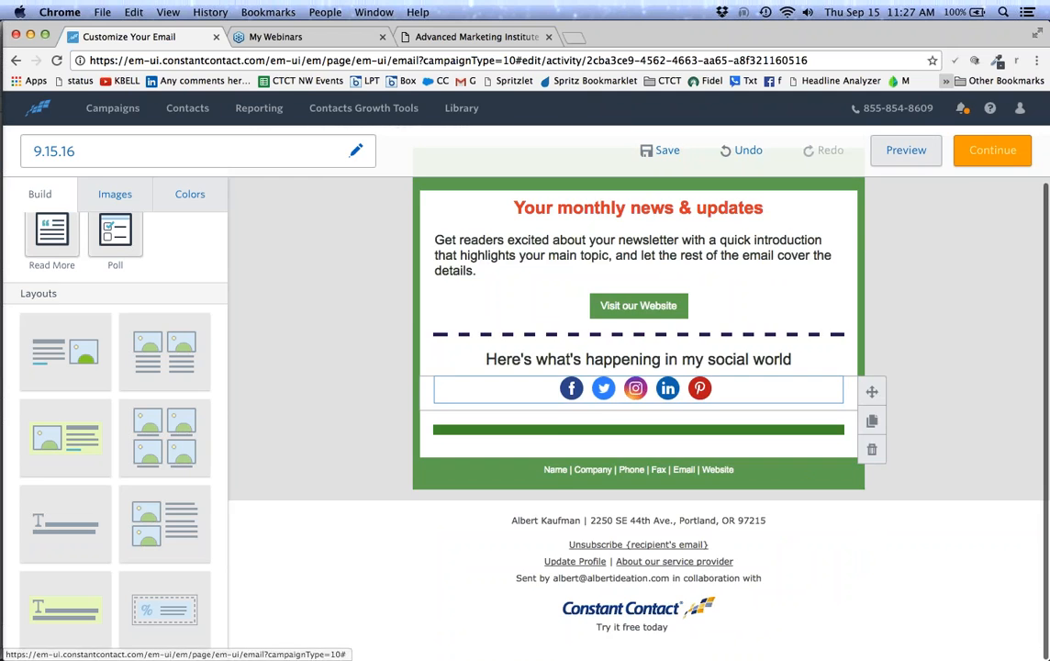
# Add the four-image product layout above the headline and fill three placeholders with the portrait, Local Expert badge and Agenda images.
pyautogui.scroll(3, 871, 496)
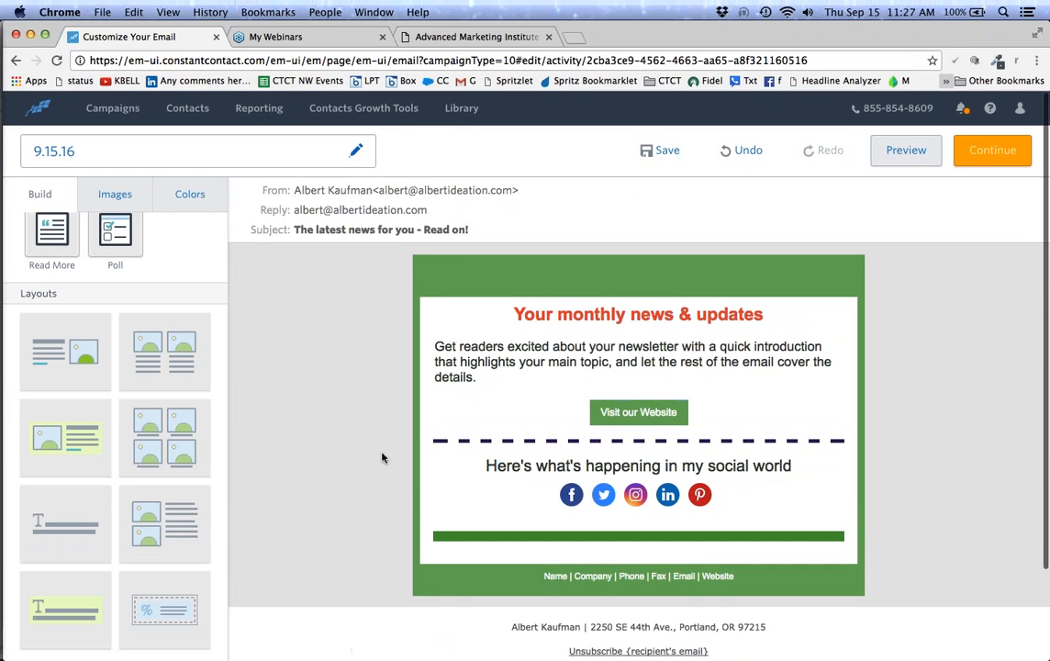
pyautogui.moveTo(153, 431); pyautogui.dragTo(509, 292)
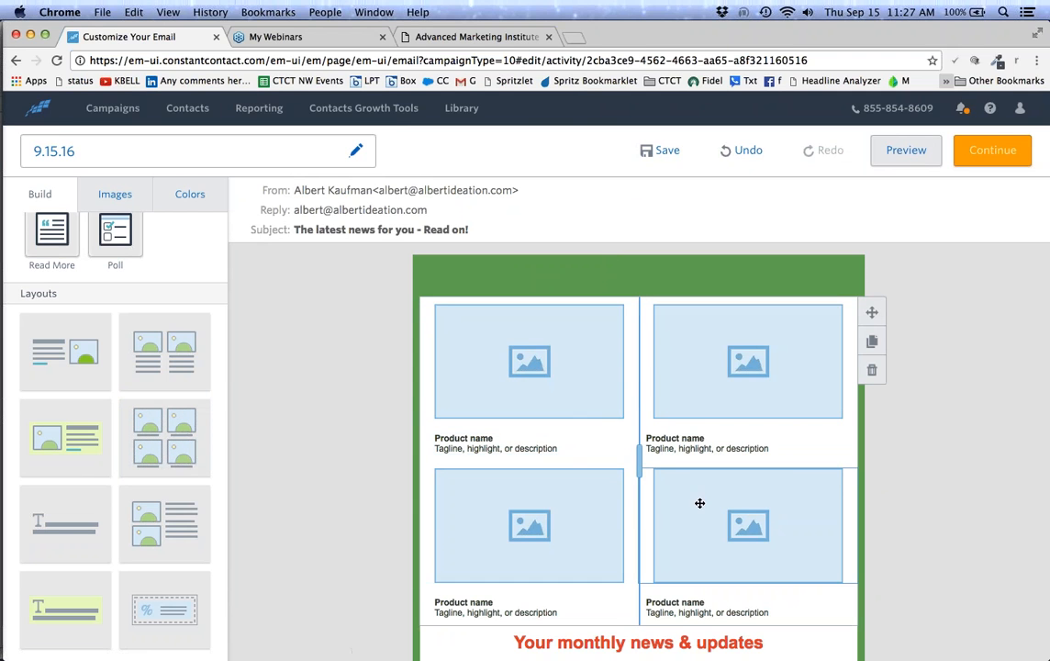
pyautogui.click(126, 195)
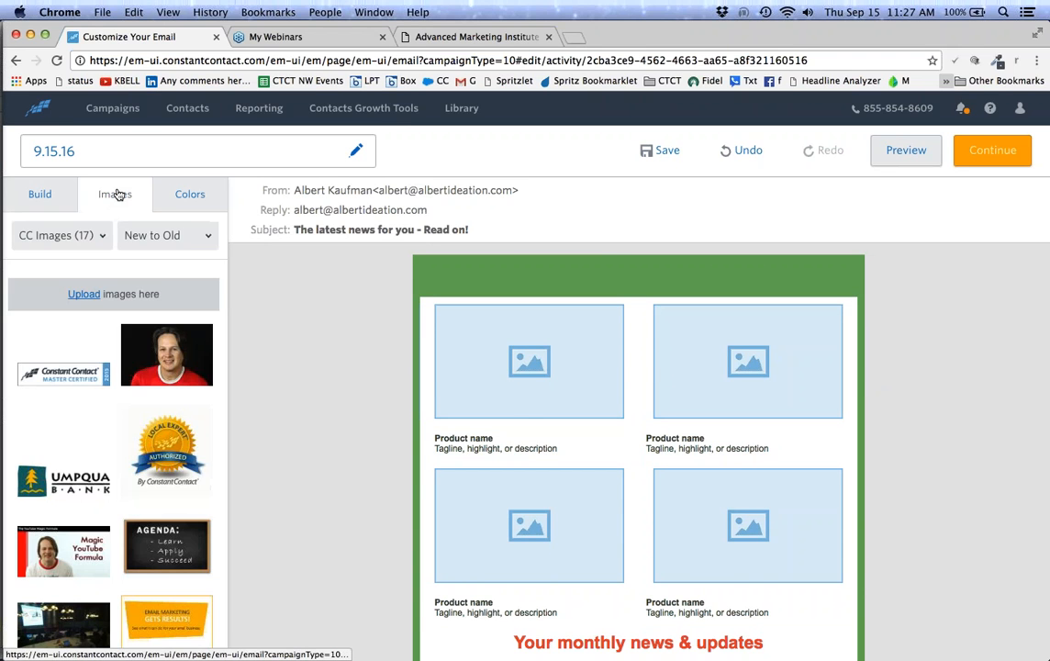
pyautogui.moveTo(151, 339); pyautogui.dragTo(565, 372)
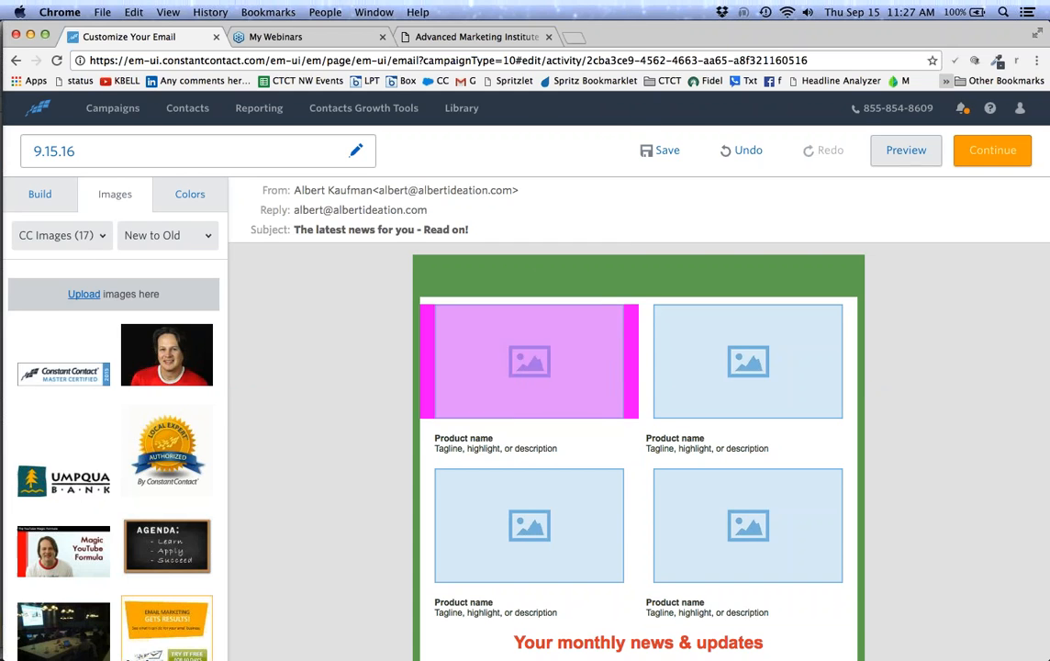
pyautogui.moveTo(165, 448); pyautogui.dragTo(748, 363)
pyautogui.moveTo(167, 546); pyautogui.dragTo(529, 539)
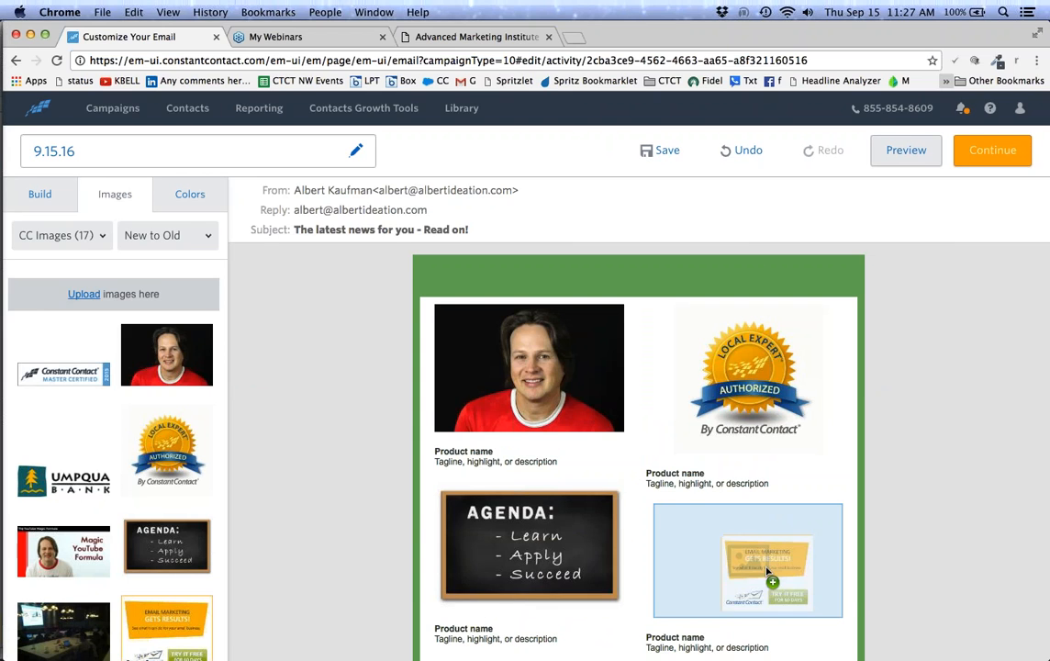
# Try to place the "Email Marketing Gets Results!" image in the remaining placeholder, and undo its insertion.
pyautogui.scroll(-3, 683, 505)
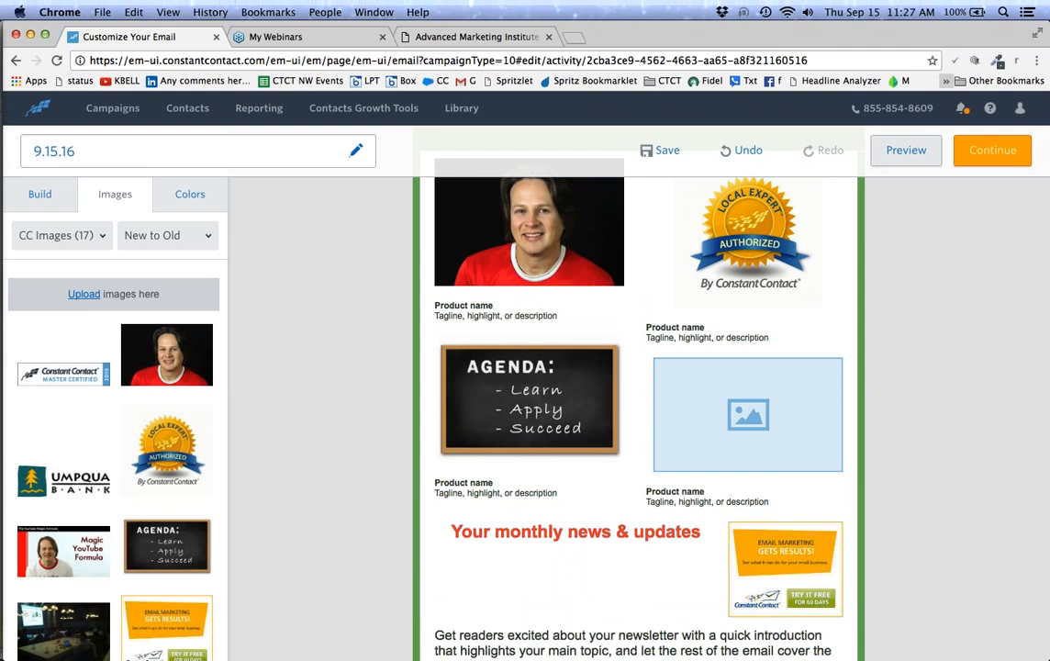
pyautogui.moveTo(778, 557); pyautogui.dragTo(746, 431)
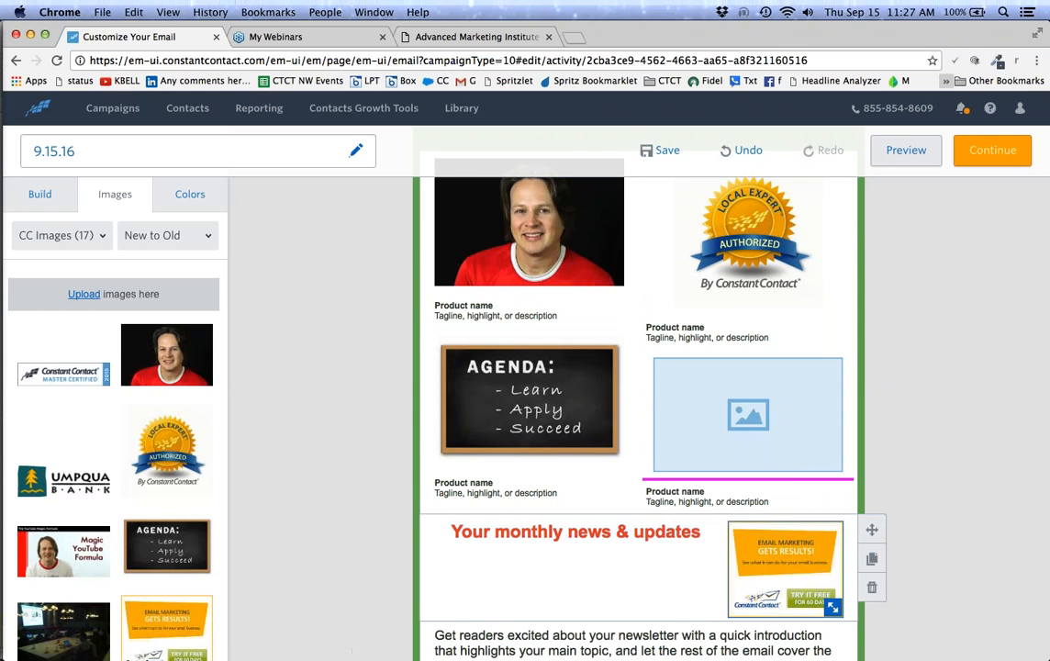
pyautogui.moveTo(761, 529); pyautogui.dragTo(761, 409)
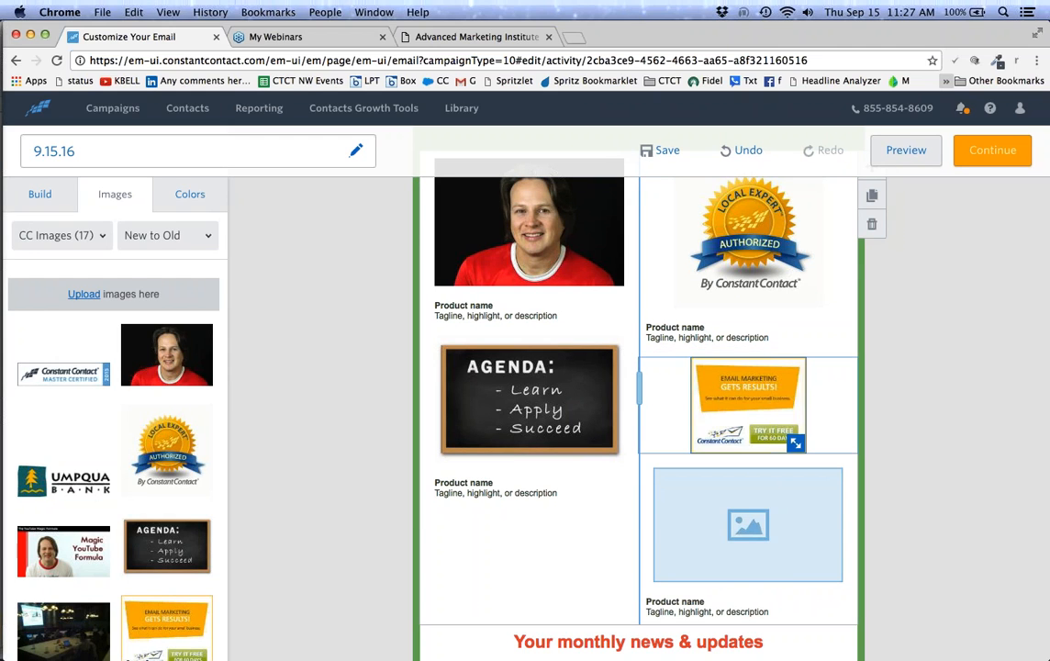
pyautogui.click(744, 151)
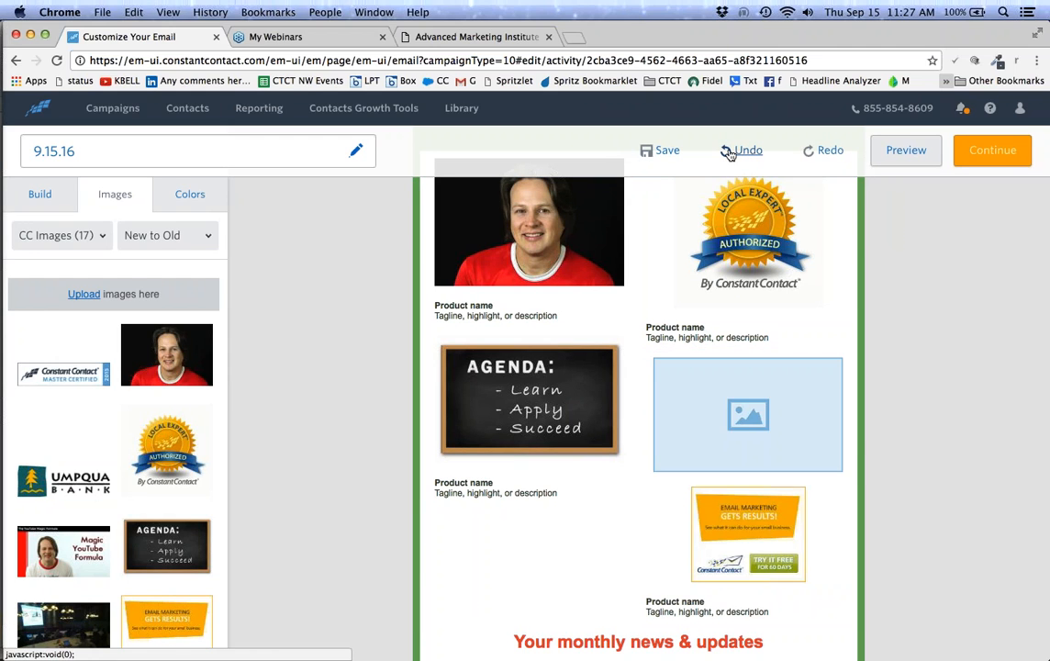
pyautogui.click(730, 153)
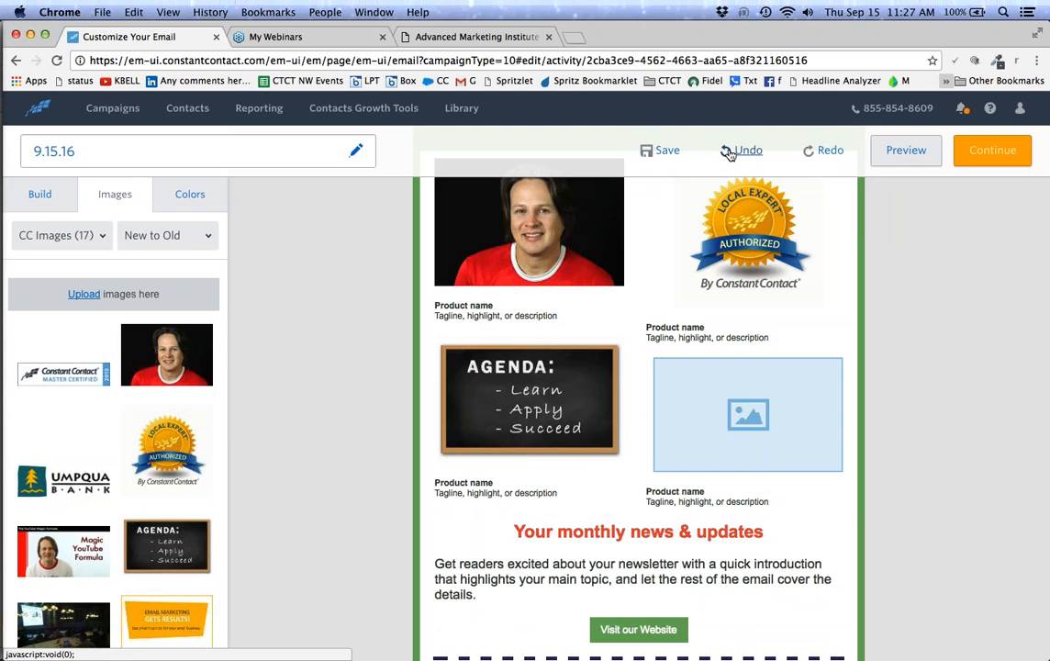
# Place the "Email Marketing Gets Results!" image in the remaining placeholder of the four-image product layout.
pyautogui.moveTo(166, 624); pyautogui.dragTo(757, 401)
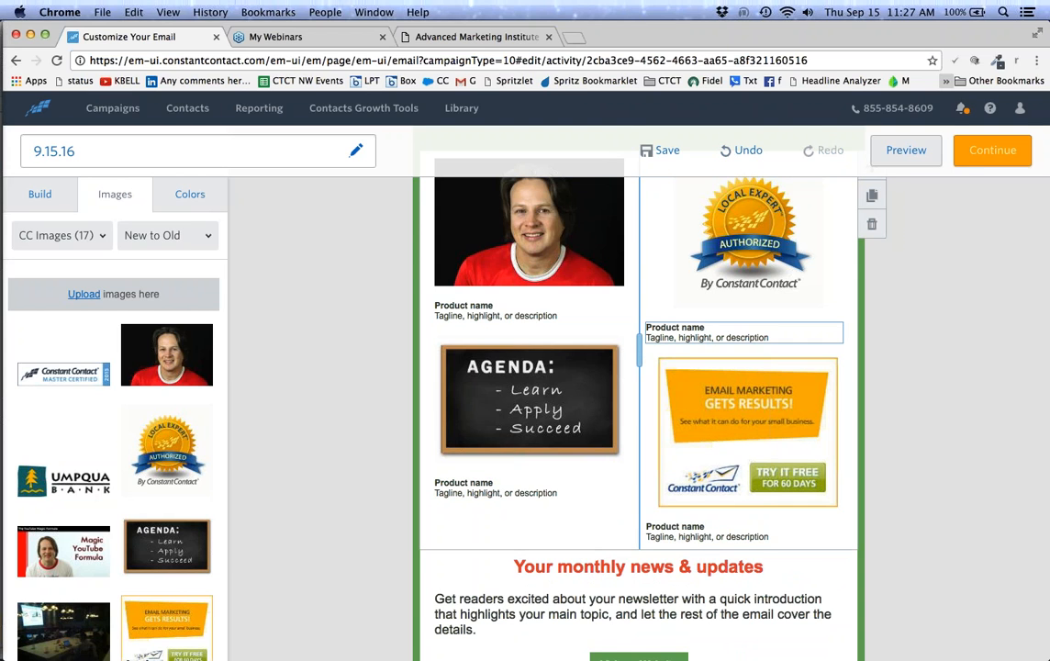
pyautogui.scroll(3, 715, 339)
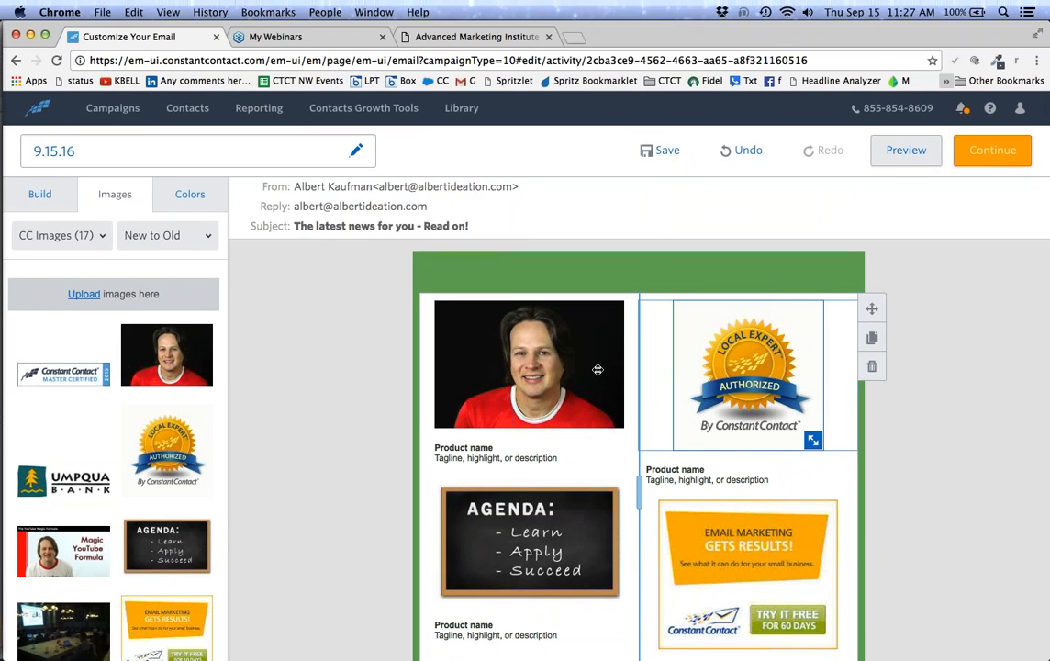
# Preview the email in its desktop version, view the test email form and dismiss it, and close the Advanced Marketing Institute page.
pyautogui.click(903, 152)
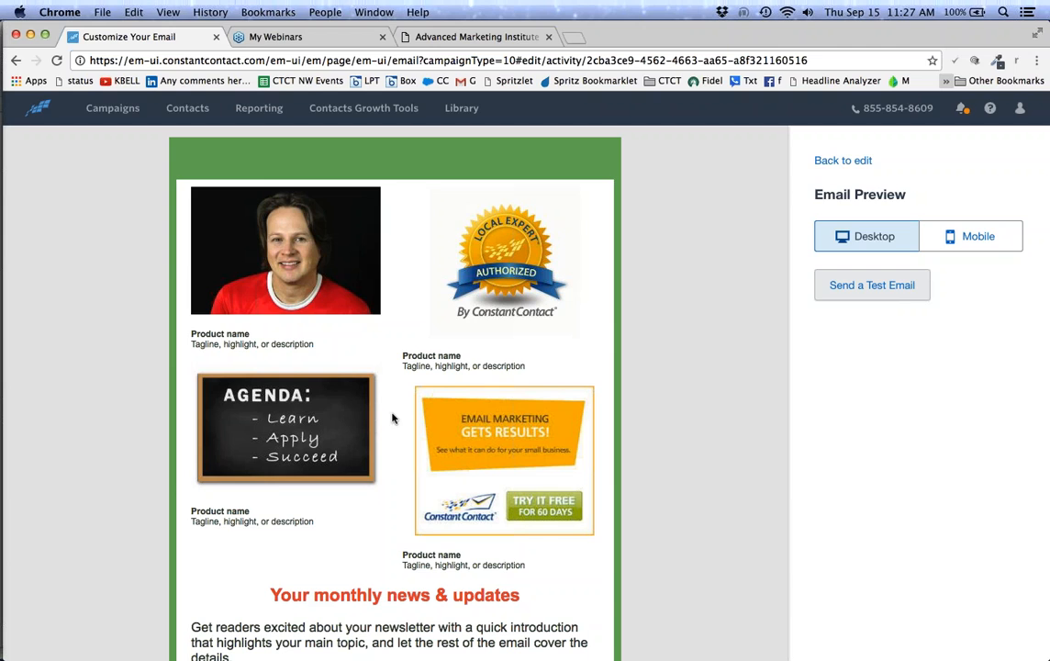
pyautogui.click(872, 285)
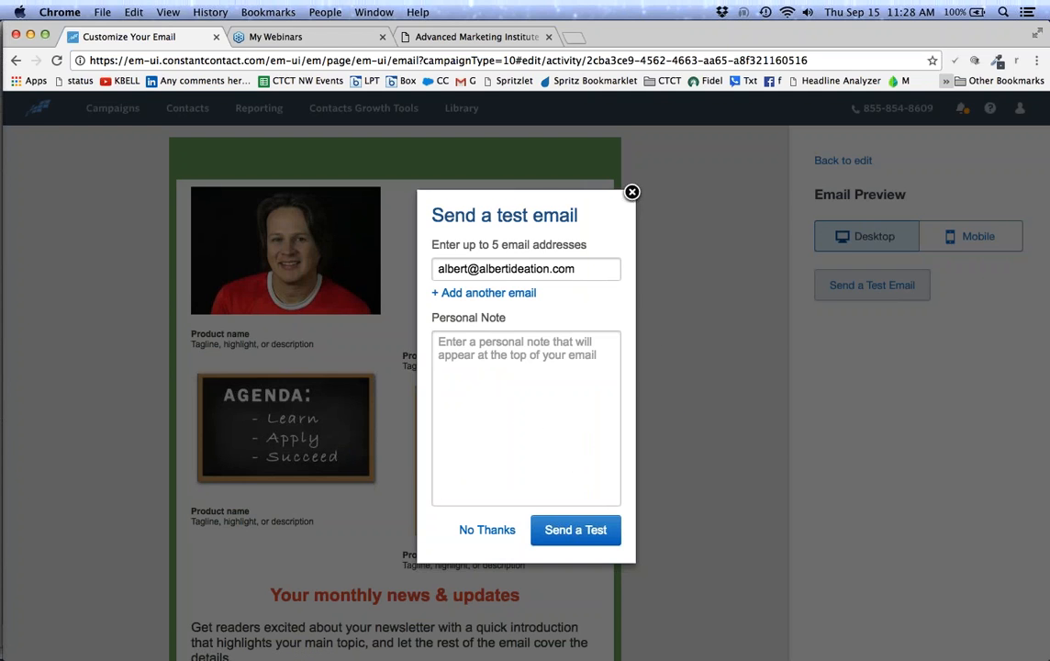
pyautogui.click(632, 192)
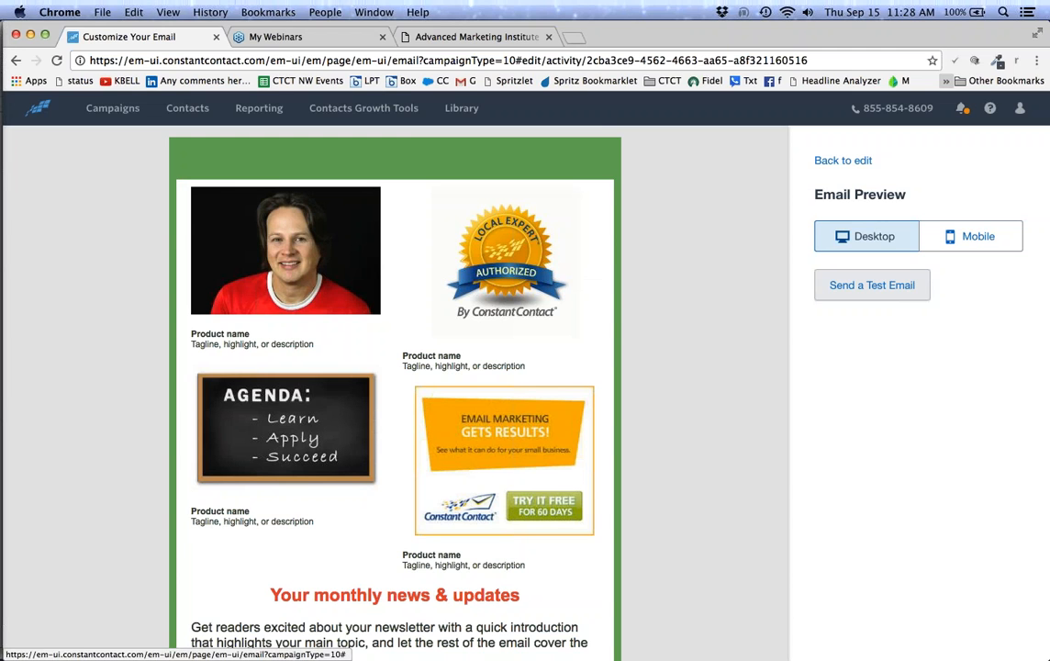
pyautogui.click(548, 37)
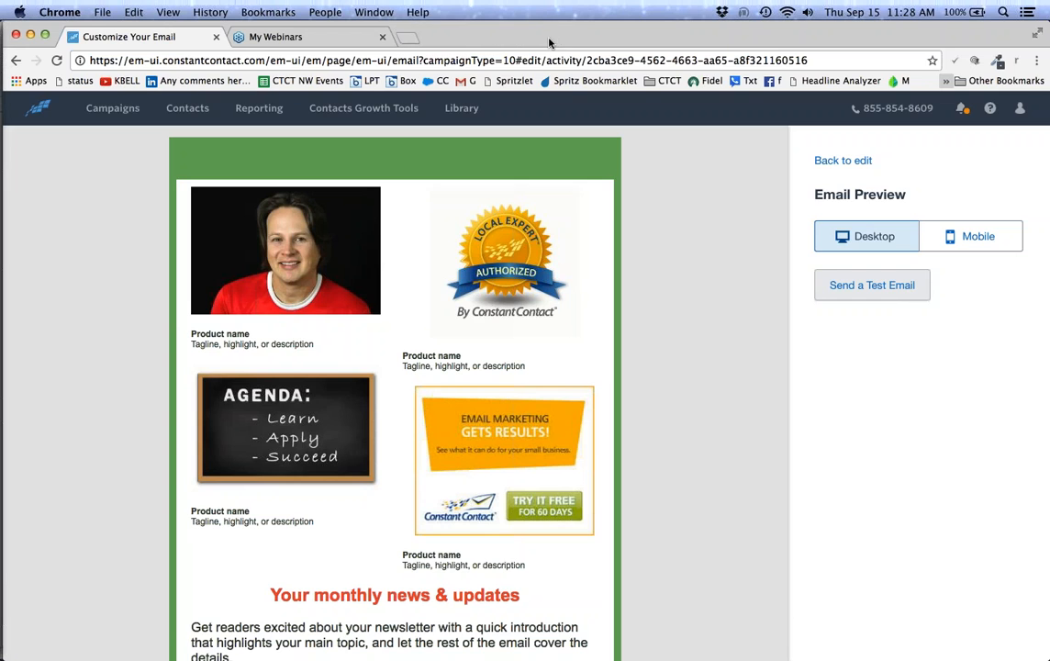
# Examine the whole email from header to footer in the mobile preview, and return to editing.
pyautogui.click(979, 238)
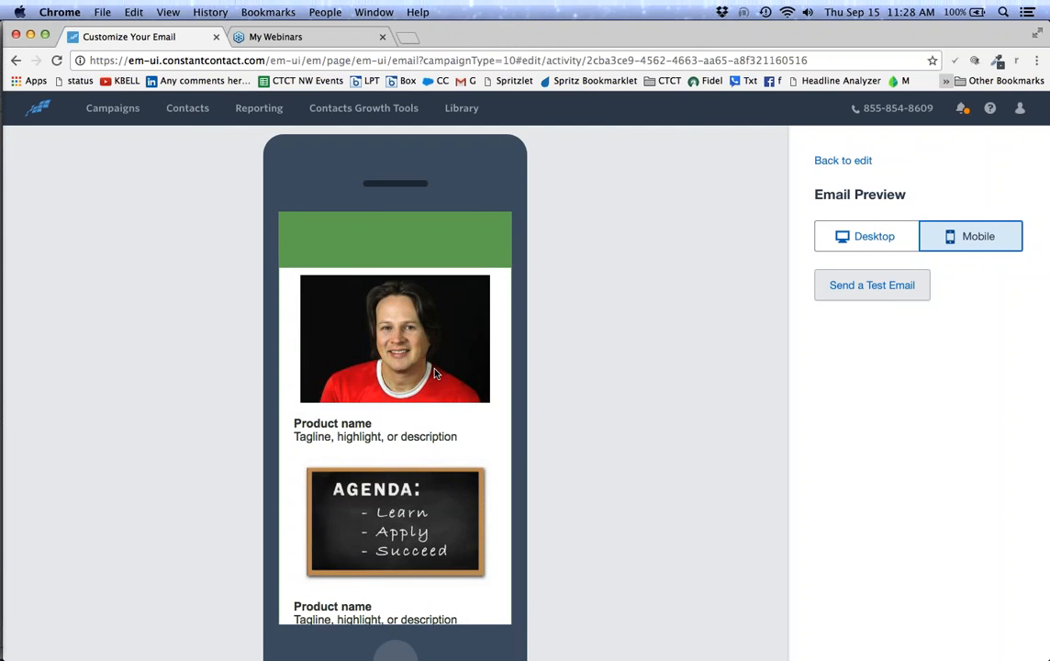
pyautogui.scroll(-7, 435, 372)
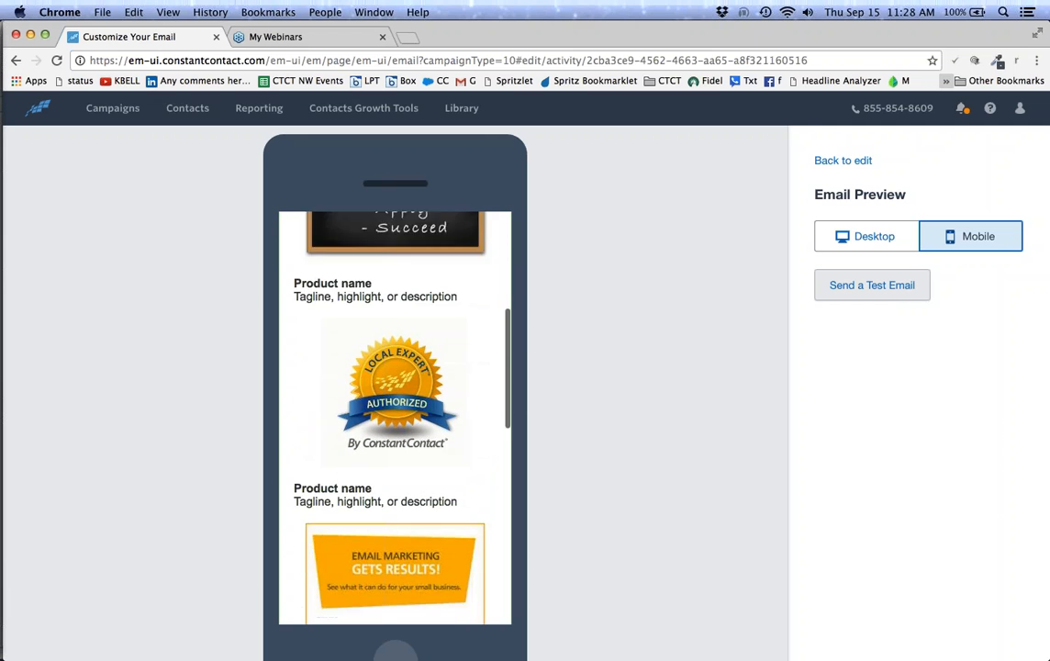
pyautogui.scroll(-7, 395, 418)
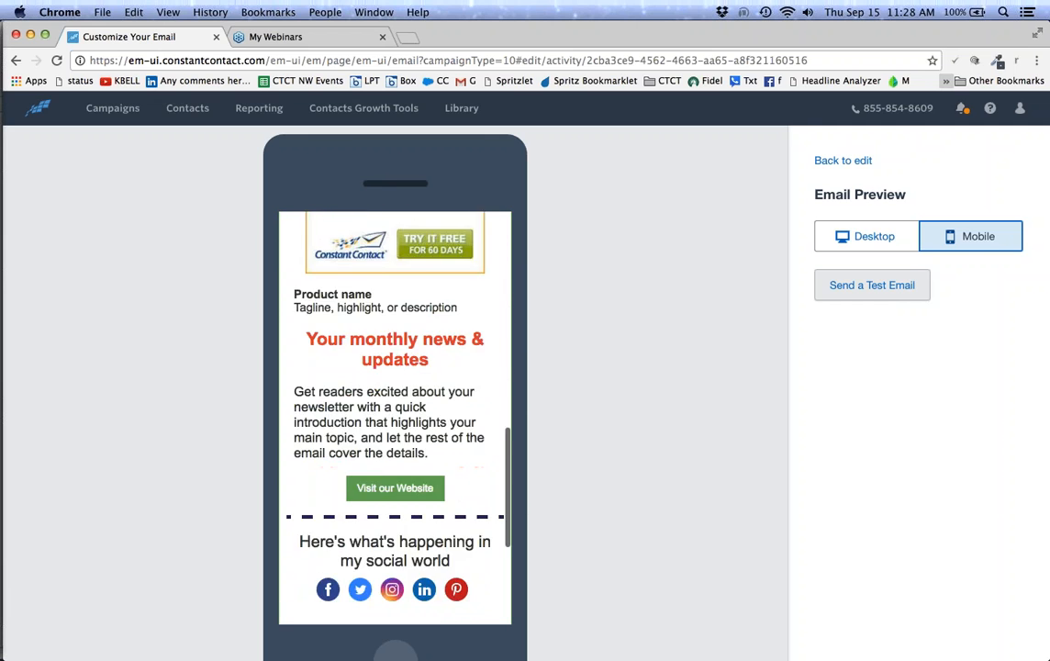
pyautogui.scroll(-3, 424, 363)
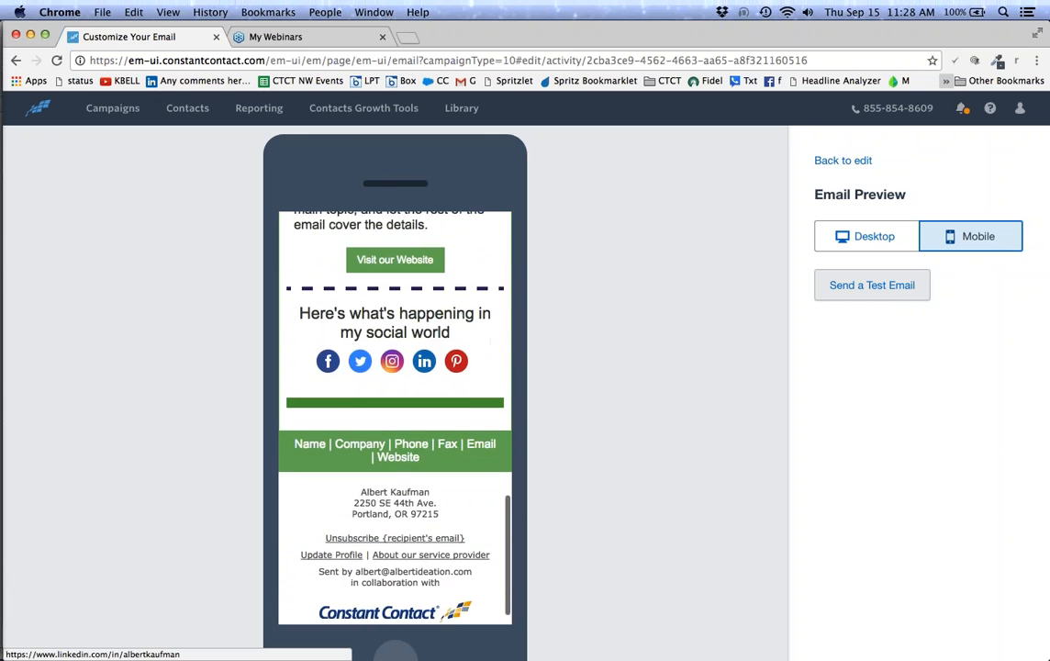
pyautogui.scroll(6, 424, 362)
pyautogui.scroll(5, 448, 345)
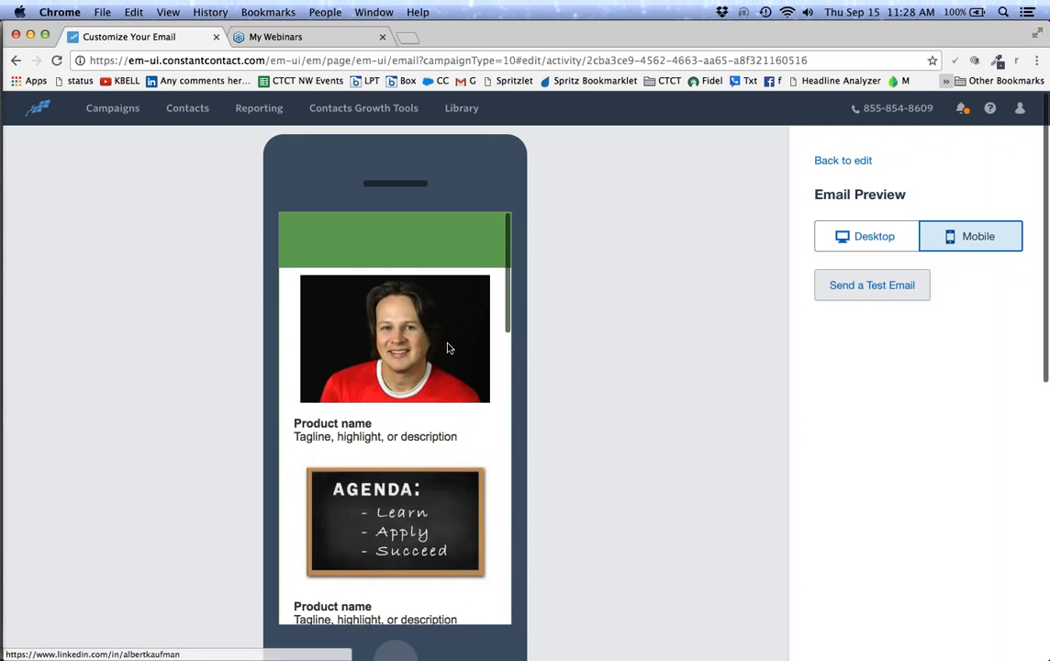
pyautogui.click(871, 236)
pyautogui.click(843, 160)
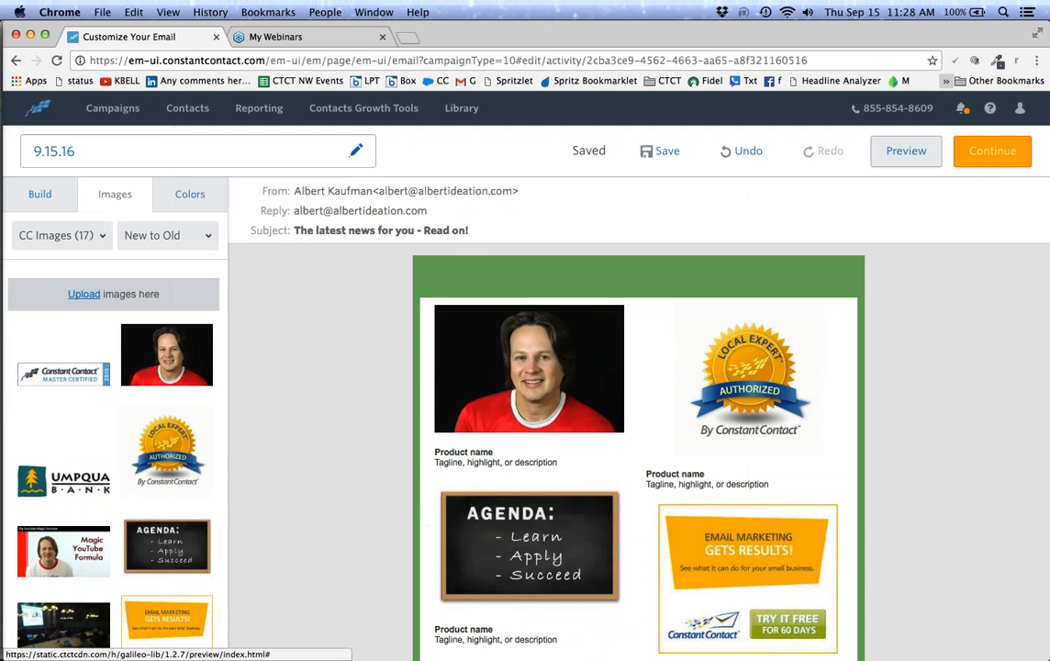
# Add the shaded headline layout above the portrait and badge images, with the plain headline layout directly beneath it.
pyautogui.click(34, 198)
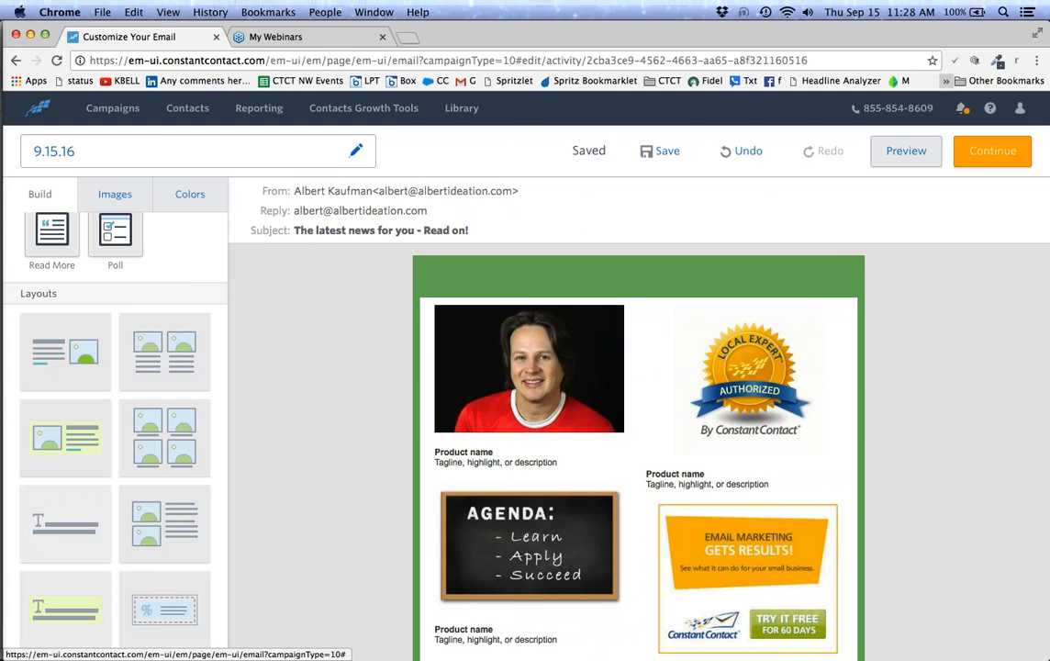
pyautogui.moveTo(65, 601); pyautogui.dragTo(536, 313)
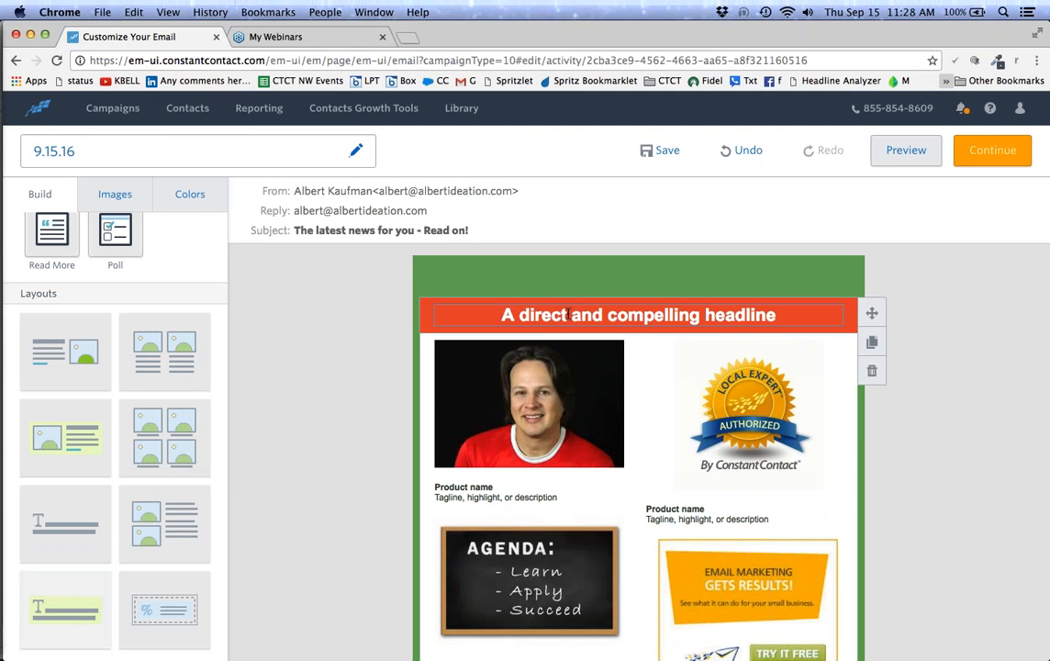
pyautogui.moveTo(65, 518); pyautogui.dragTo(551, 332)
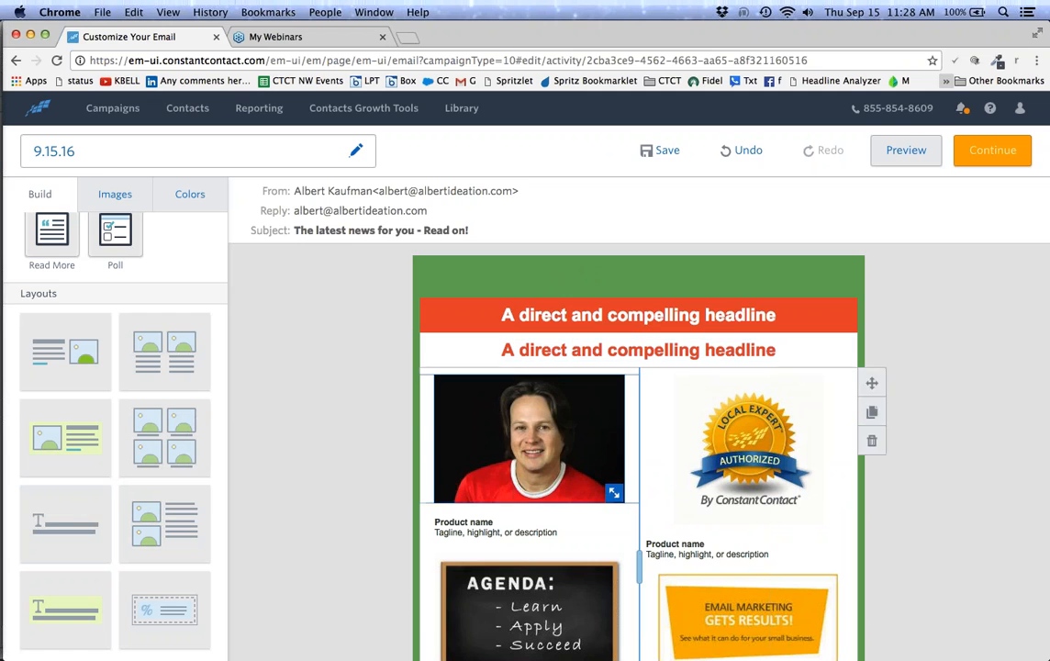
# Add the coupon, two-images-with-text and article-with-image layouts, each inserted directly below the plain headline.
pyautogui.moveTo(164, 606); pyautogui.dragTo(620, 348)
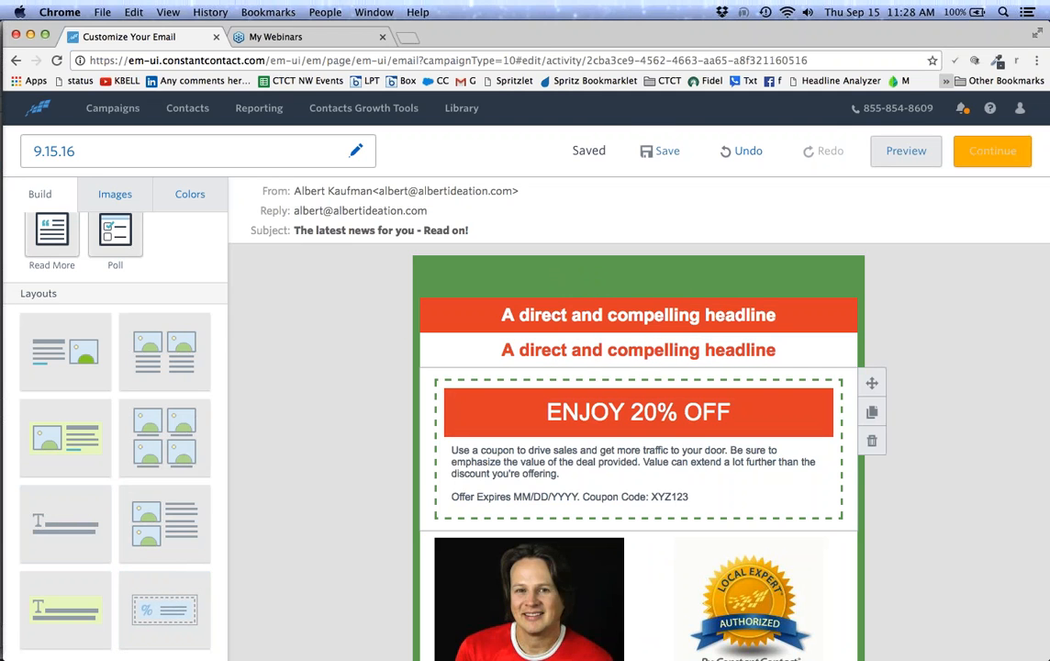
pyautogui.moveTo(169, 511); pyautogui.dragTo(555, 362)
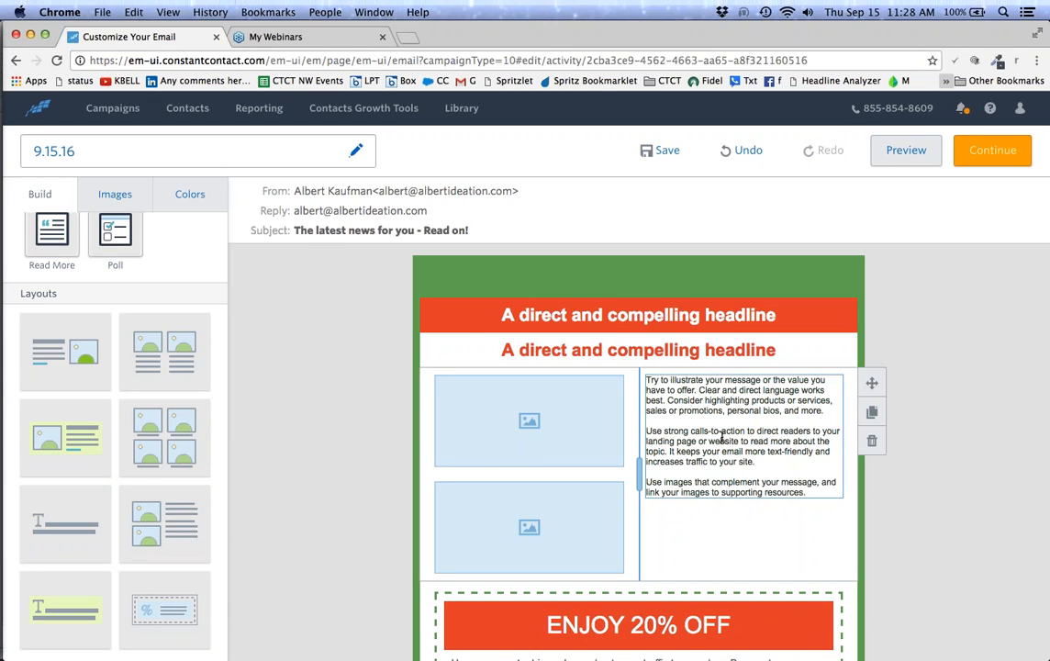
pyautogui.moveTo(66, 349); pyautogui.dragTo(543, 367)
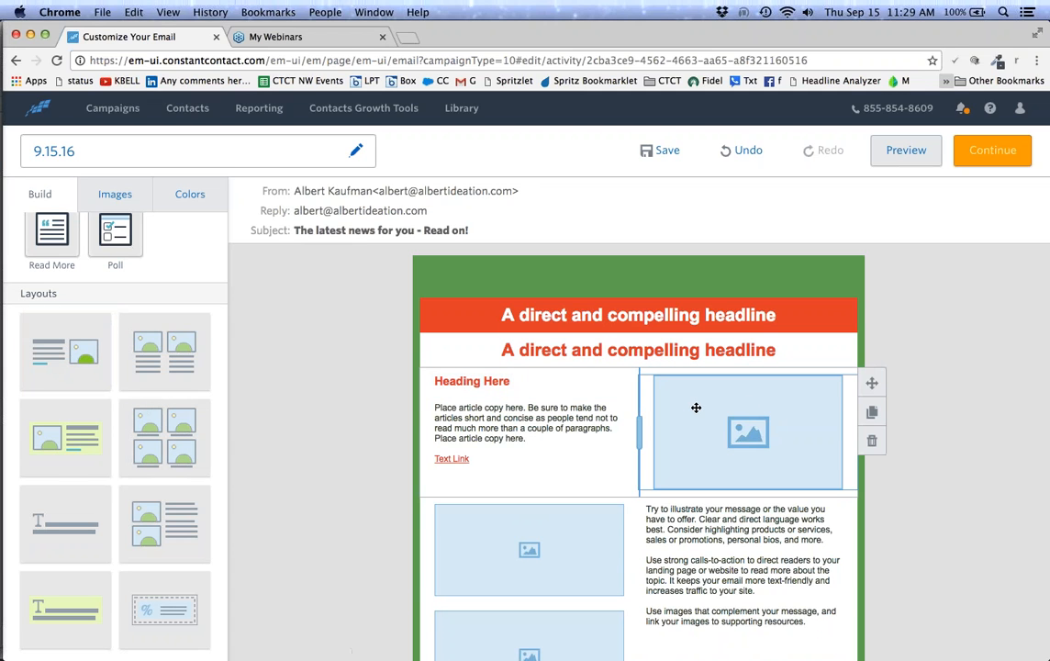
# Set the font size of the article copy and its text link under "Heading Here" to 22.
pyautogui.click(502, 407)
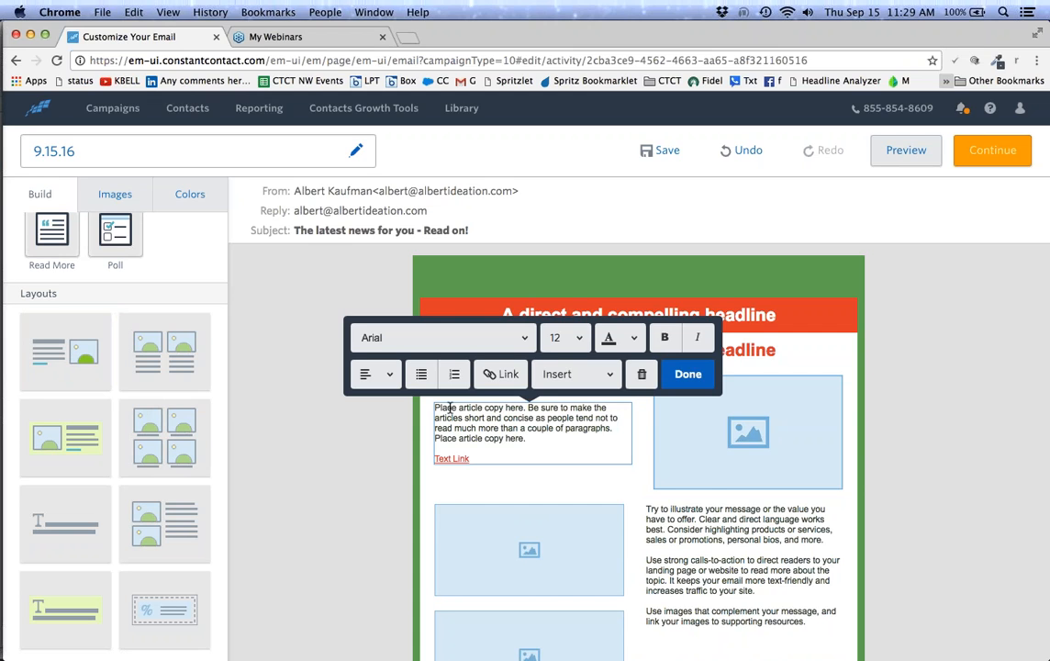
pyautogui.moveTo(436, 405); pyautogui.dragTo(491, 457)
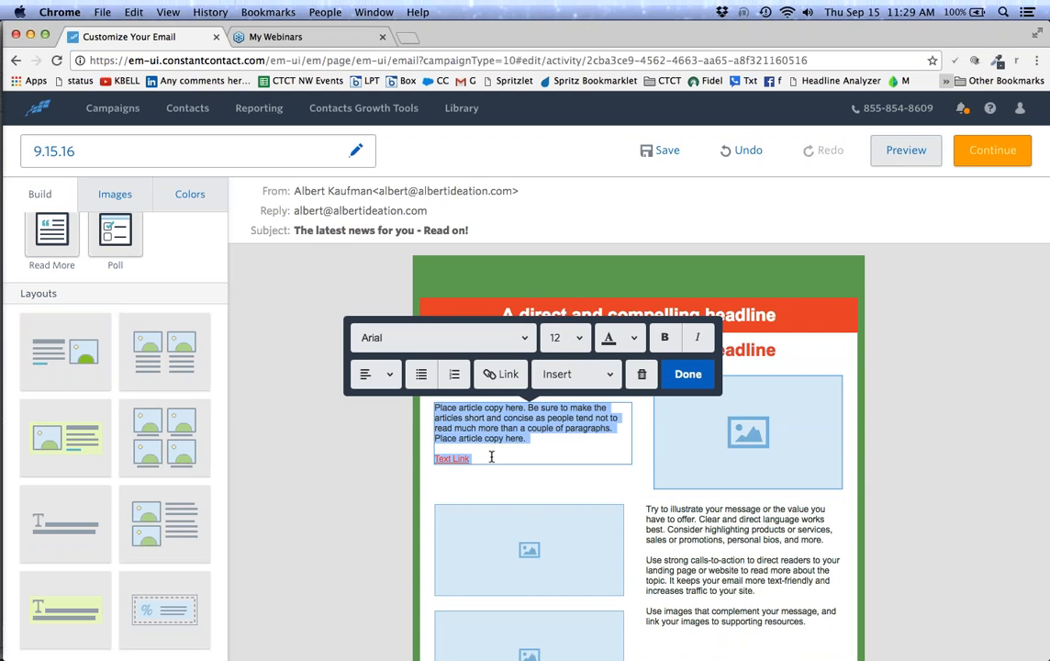
pyautogui.click(567, 338)
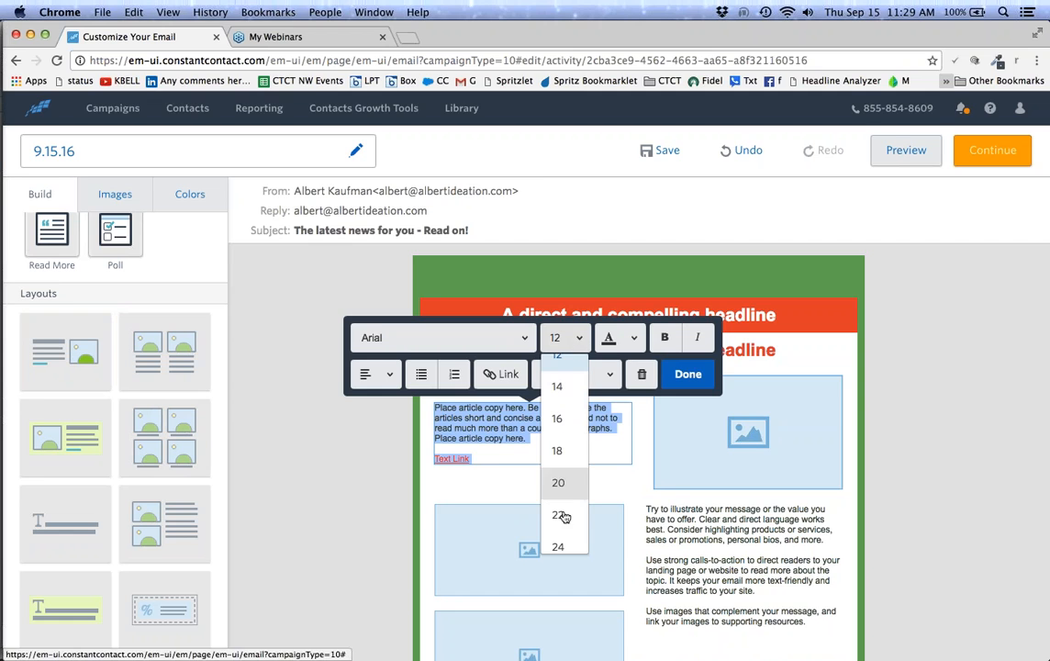
pyautogui.click(559, 516)
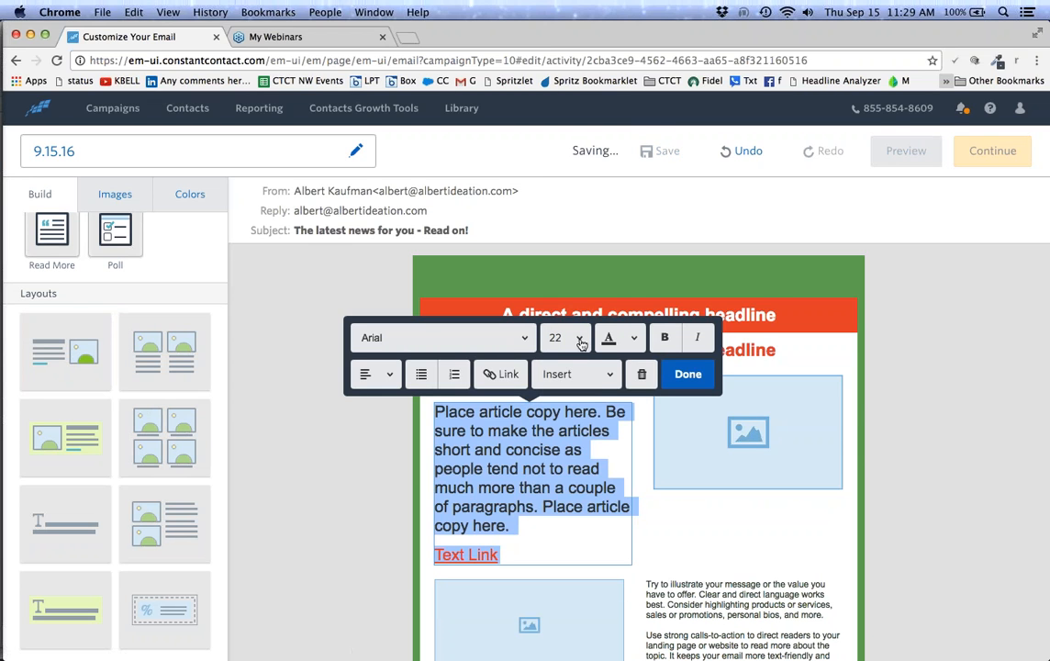
# Insert an empty line above the article copy under "Heading Here".
pyautogui.click(523, 444)
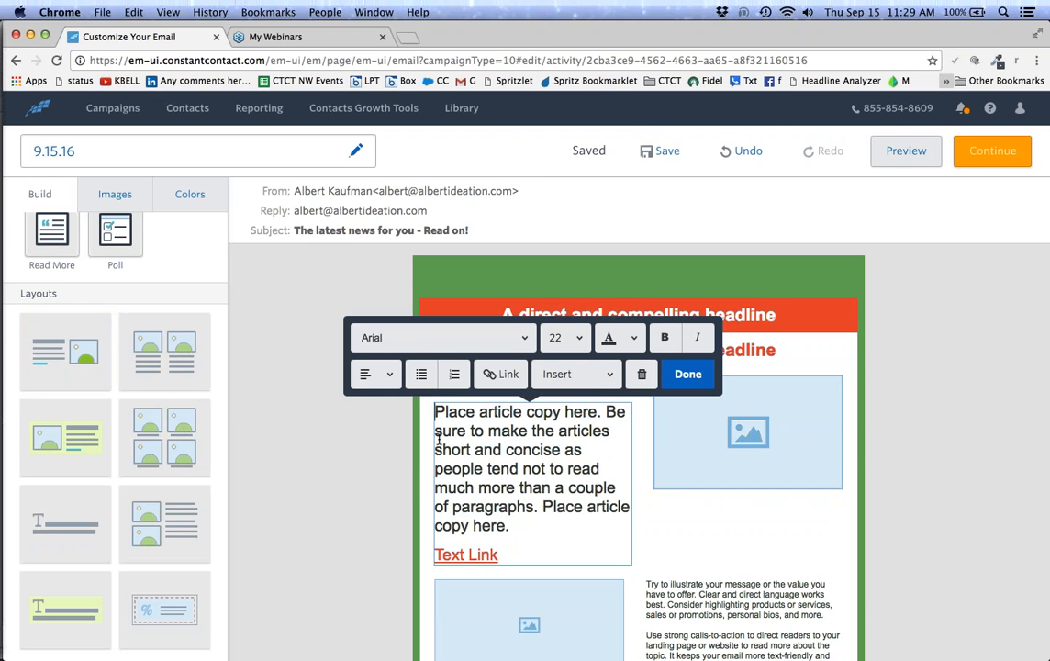
pyautogui.press('Return')
pyautogui.press('Return')
pyautogui.press('Up')
pyautogui.press('Up')
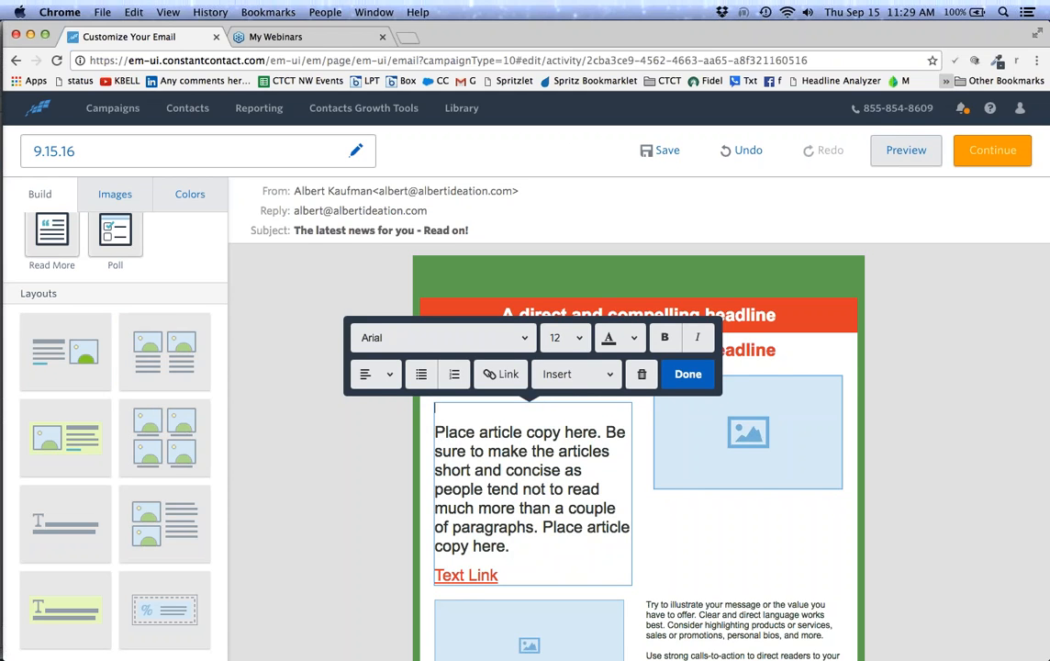
# Remove the manually typed salutation above the article copy and insert a greeting tag with Hello, First Name and a comma.
pyautogui.scroll(5, 183, 259)
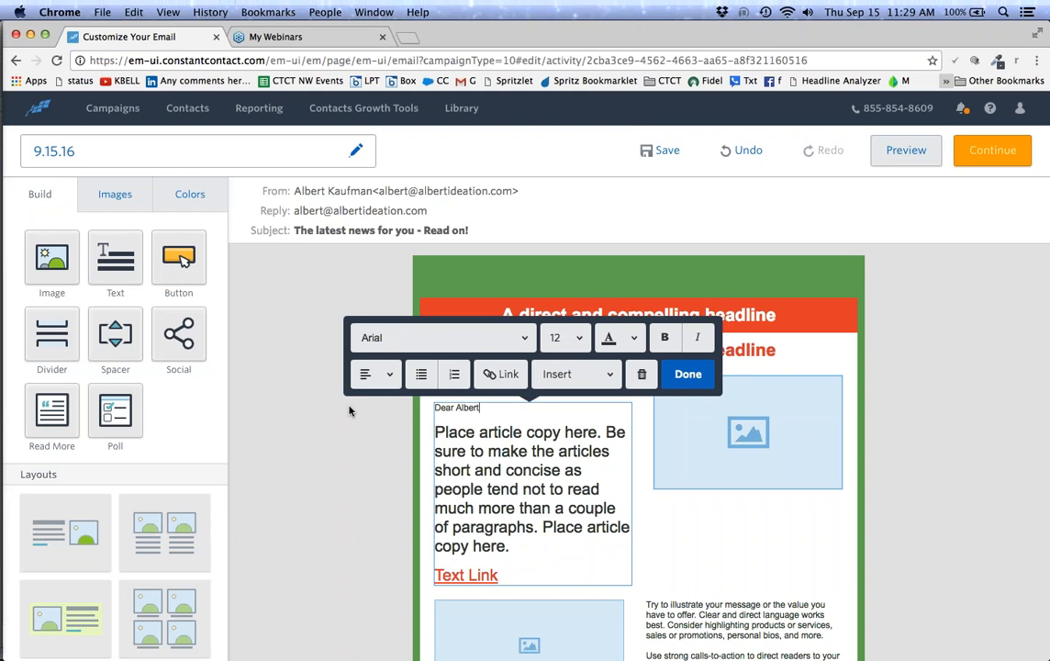
pyautogui.moveTo(479, 409); pyautogui.dragTo(449, 409)
pyautogui.press('BackSpace')
pyautogui.click(604, 376)
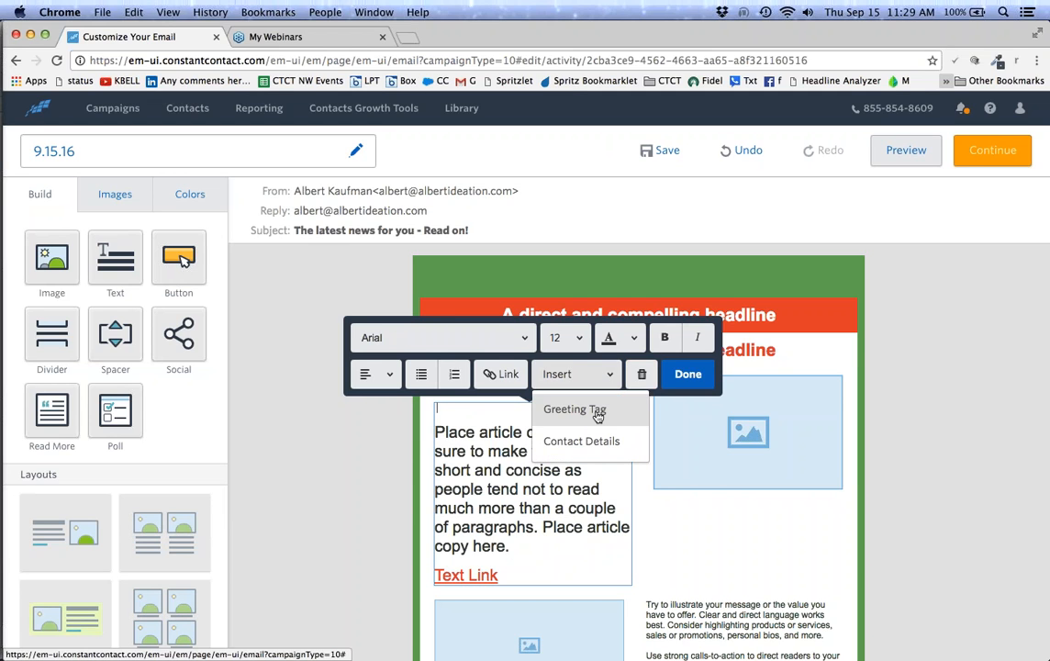
pyautogui.click(597, 416)
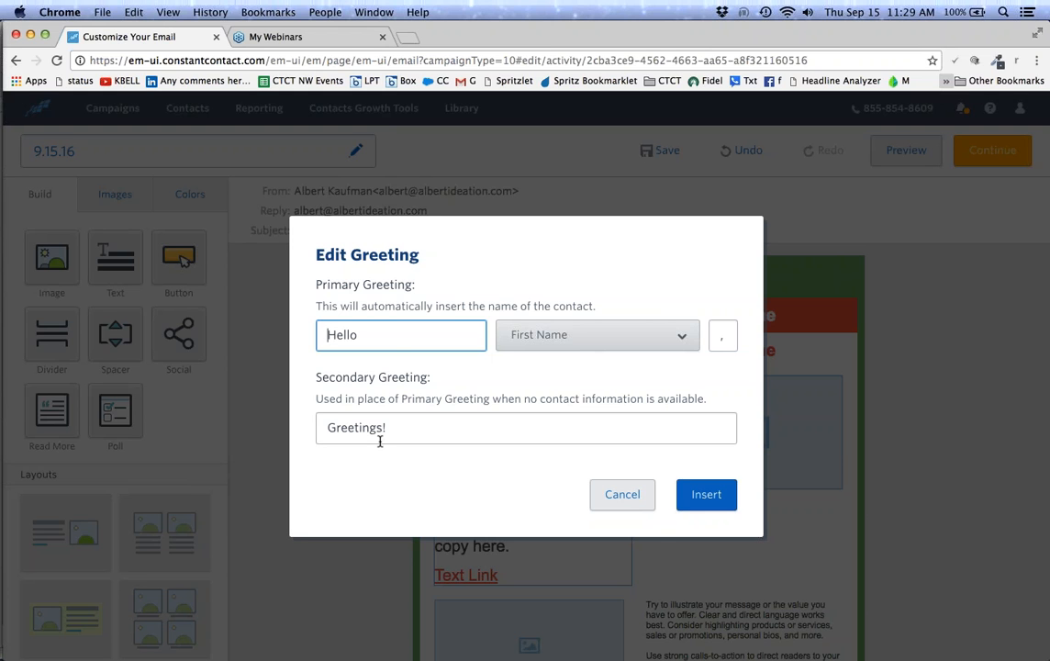
pyautogui.click(719, 501)
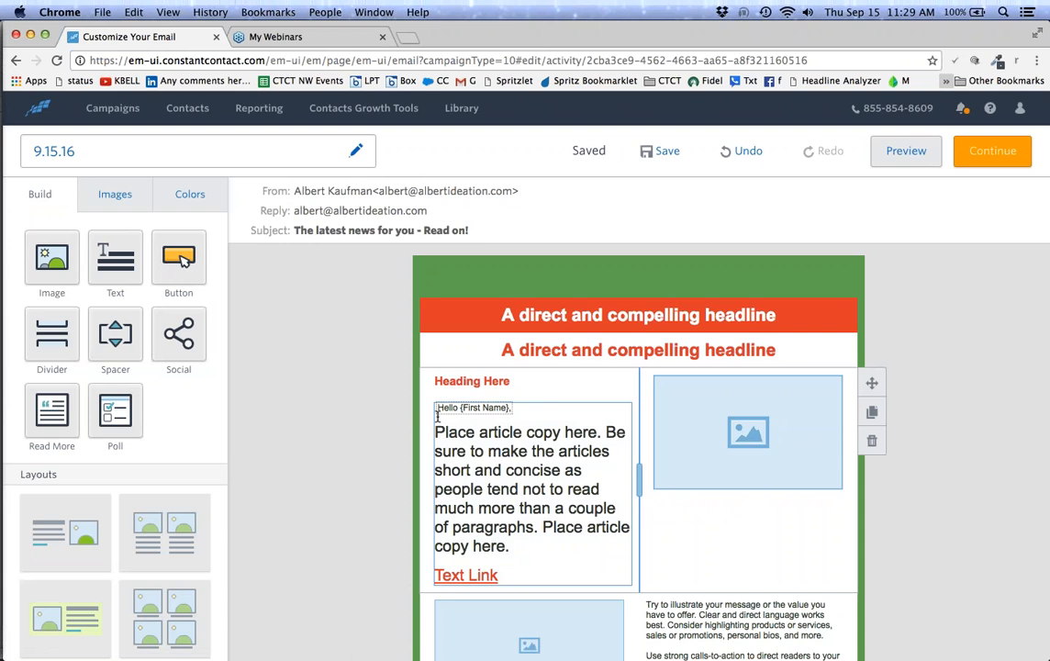
# Set the greeting tag's font size to 20 and finish editing the text.
pyautogui.moveTo(523, 412); pyautogui.dragTo(437, 412)
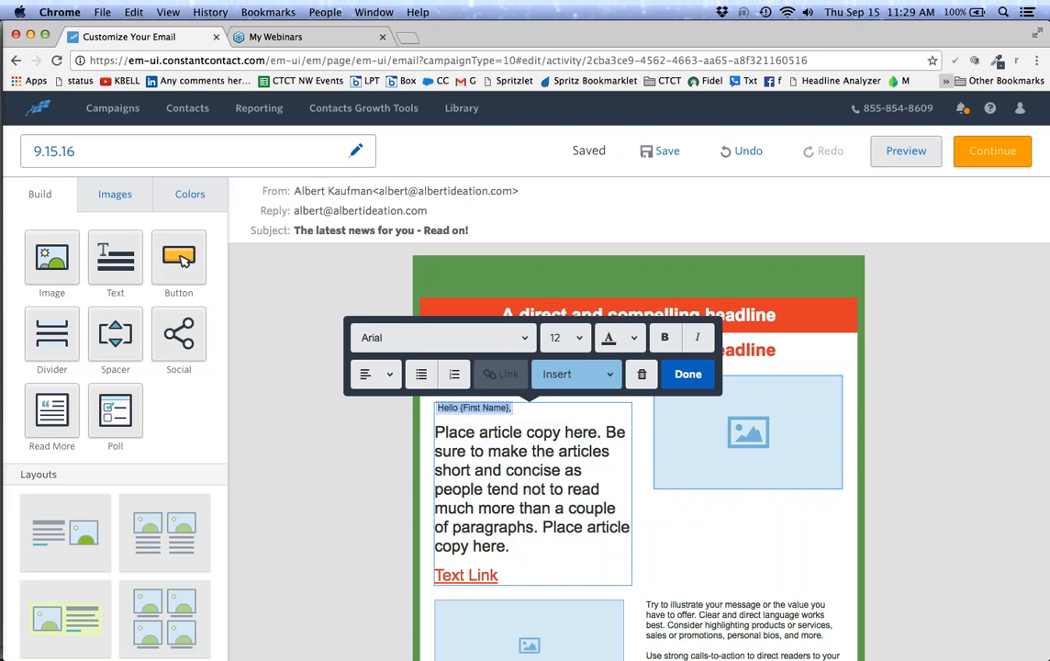
pyautogui.click(565, 337)
pyautogui.click(571, 479)
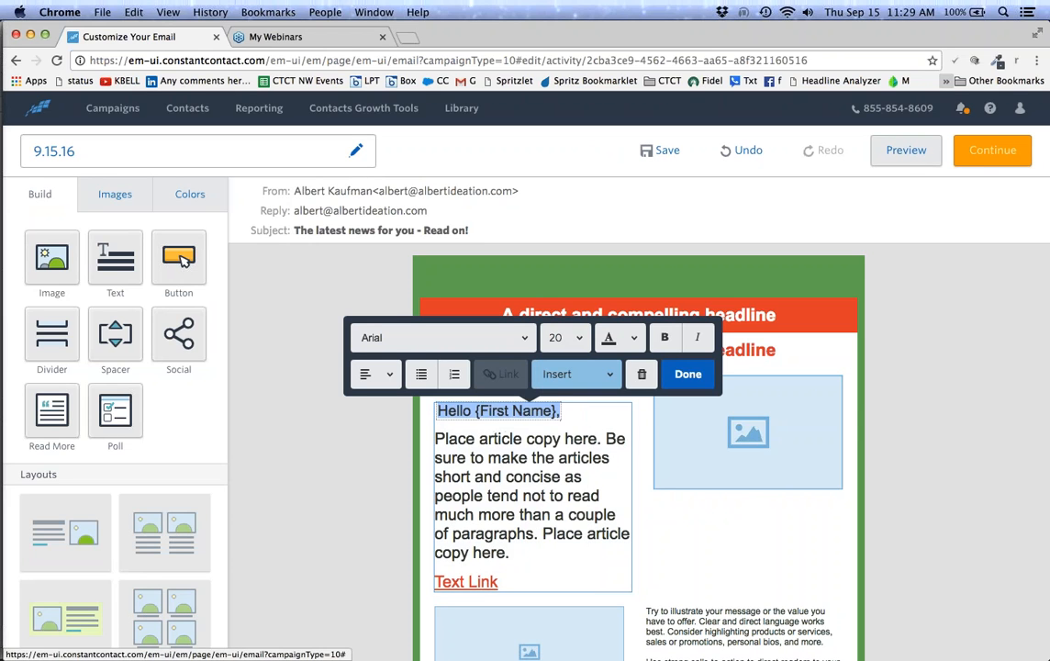
pyautogui.click(688, 373)
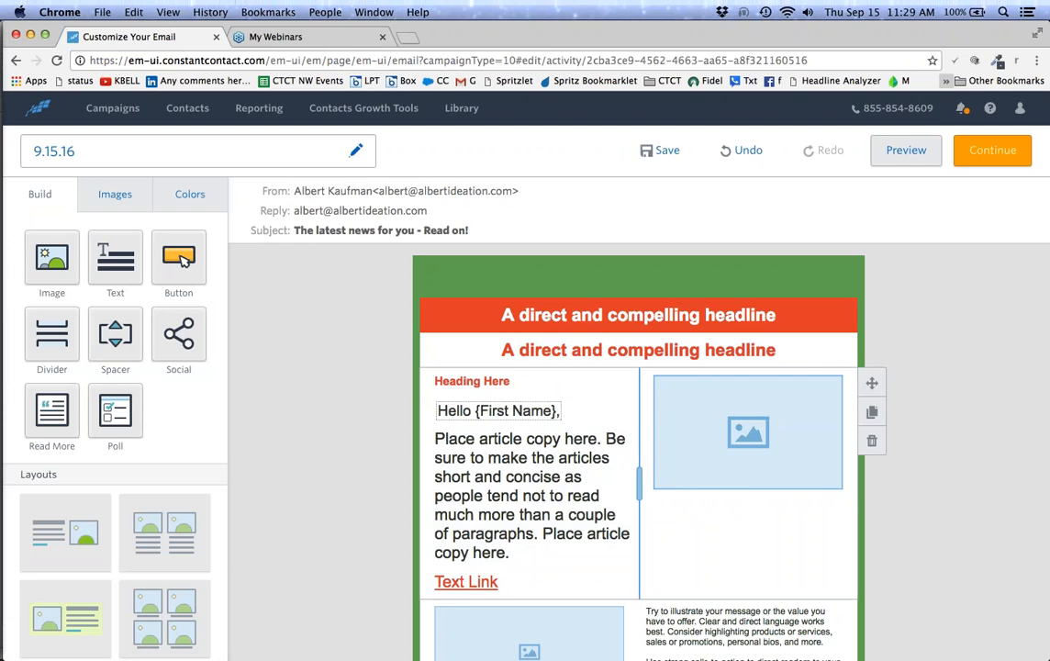
pyautogui.click(439, 441)
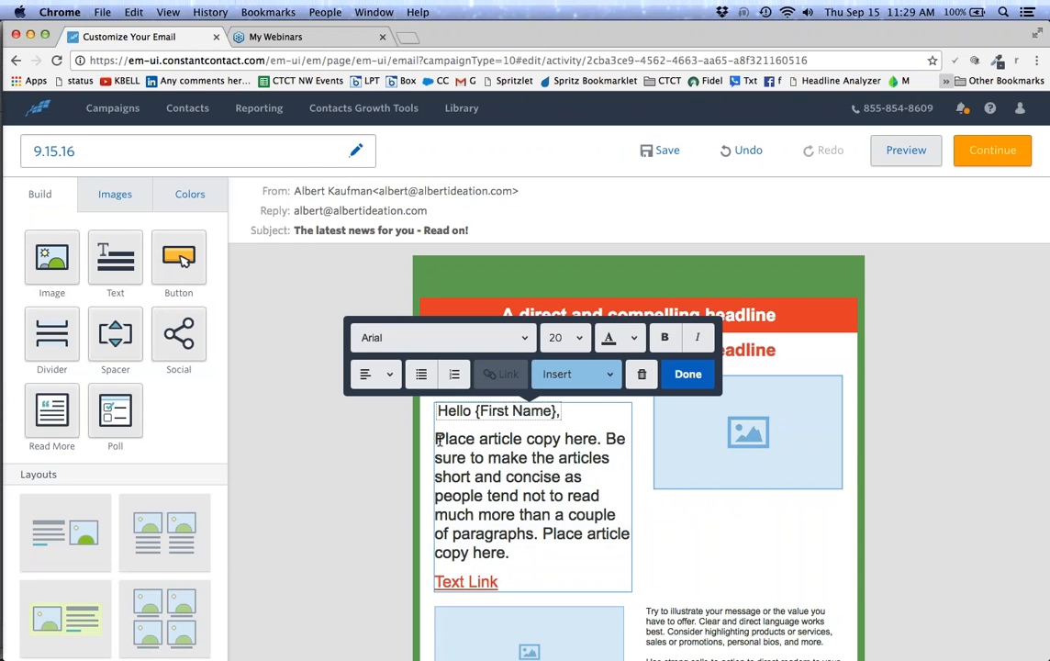
pyautogui.press('Return')
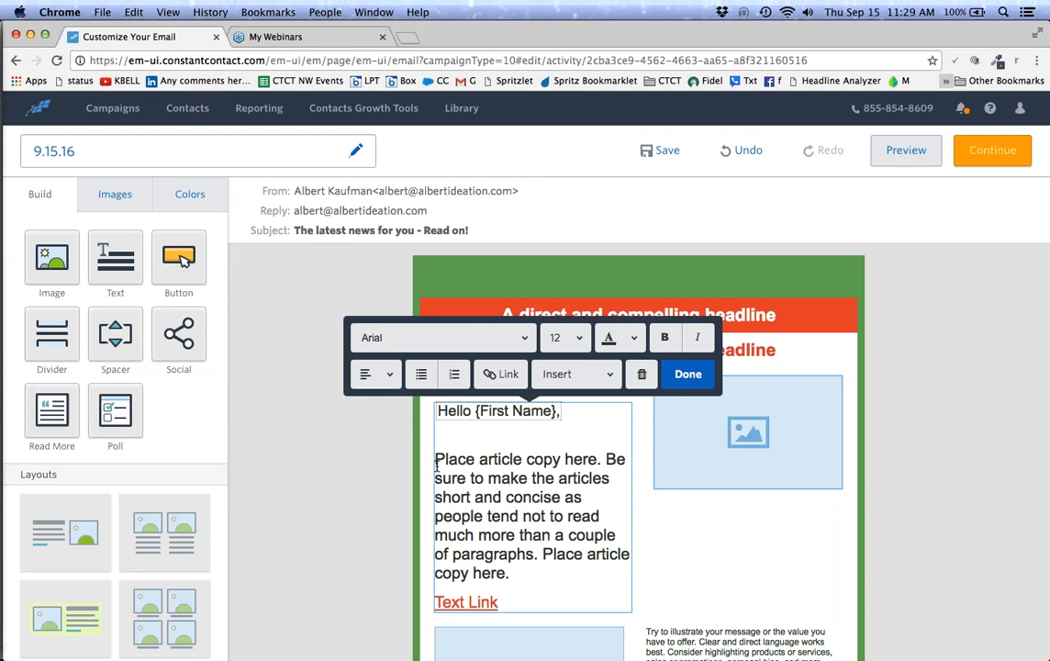
pyautogui.press('BackSpace')
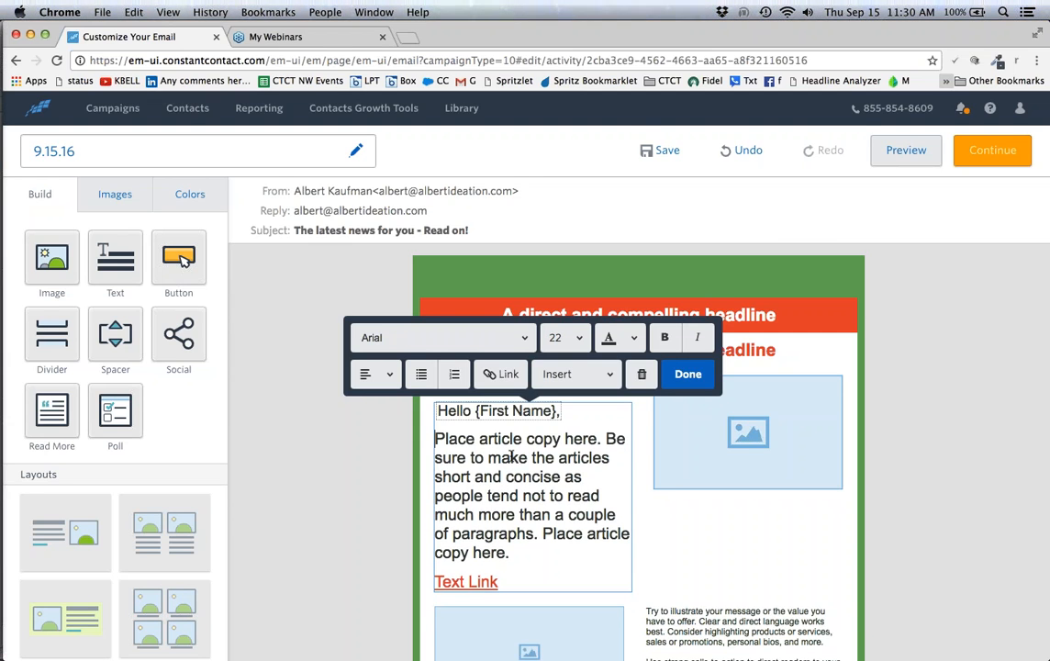
# Replace the opening sentence of the article copy below the greeting with "It's great to do business with you,".
pyautogui.moveTo(435, 438); pyautogui.dragTo(598, 441)
pyautogui.write("It's great to ")
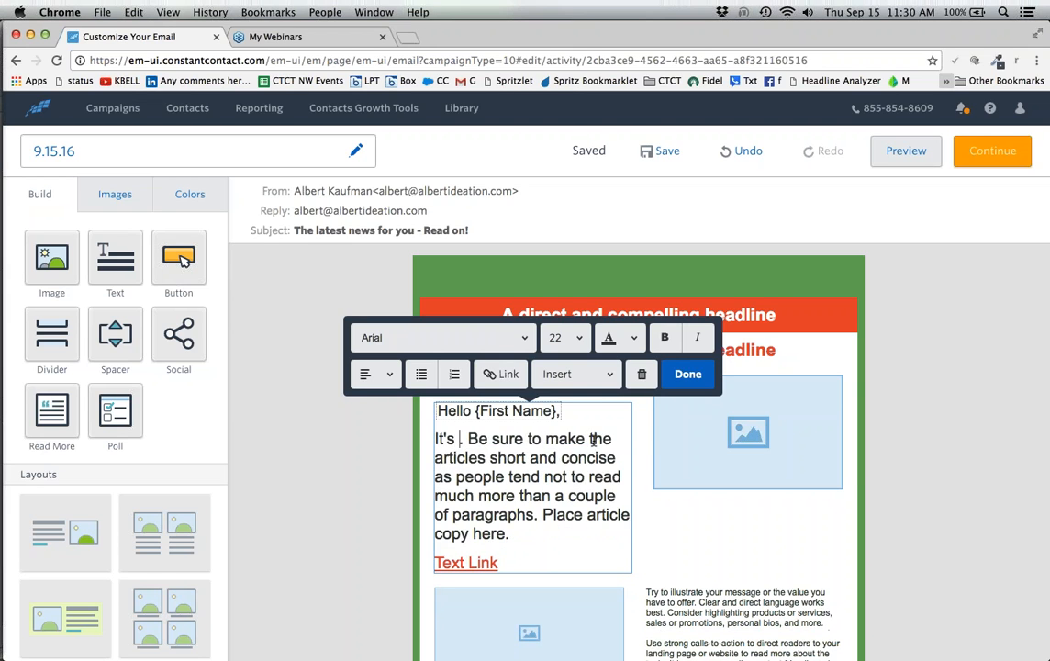
pyautogui.write('do business with')
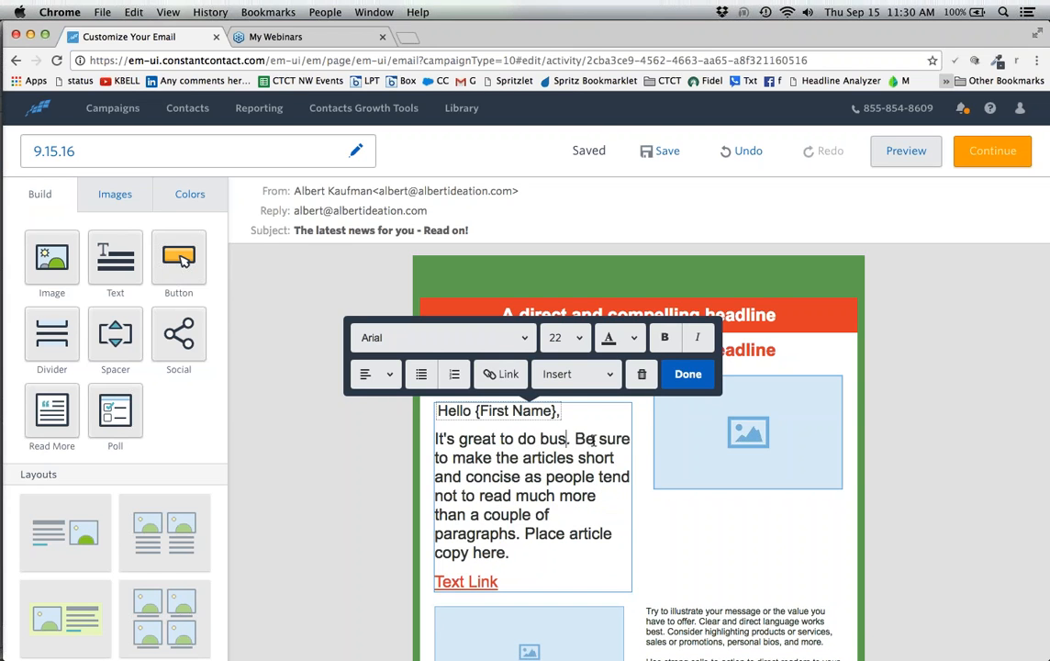
pyautogui.write(' you,')
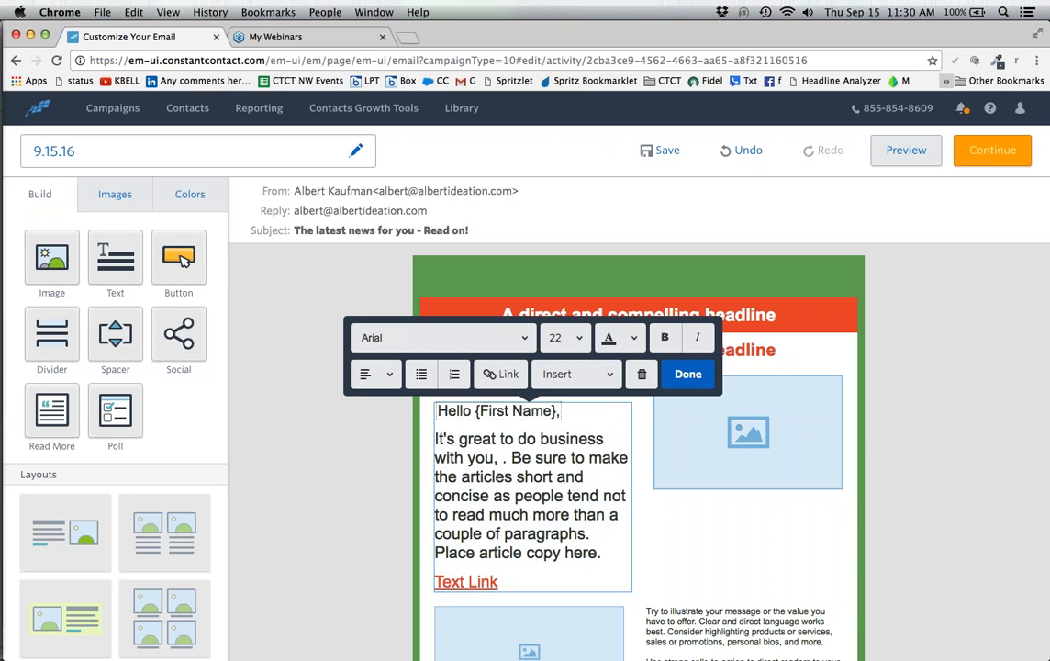
# Insert a Last Name contact detail with the fallback "Mister" after "It's great to do business with you,".
pyautogui.click(576, 373)
pyautogui.click(581, 441)
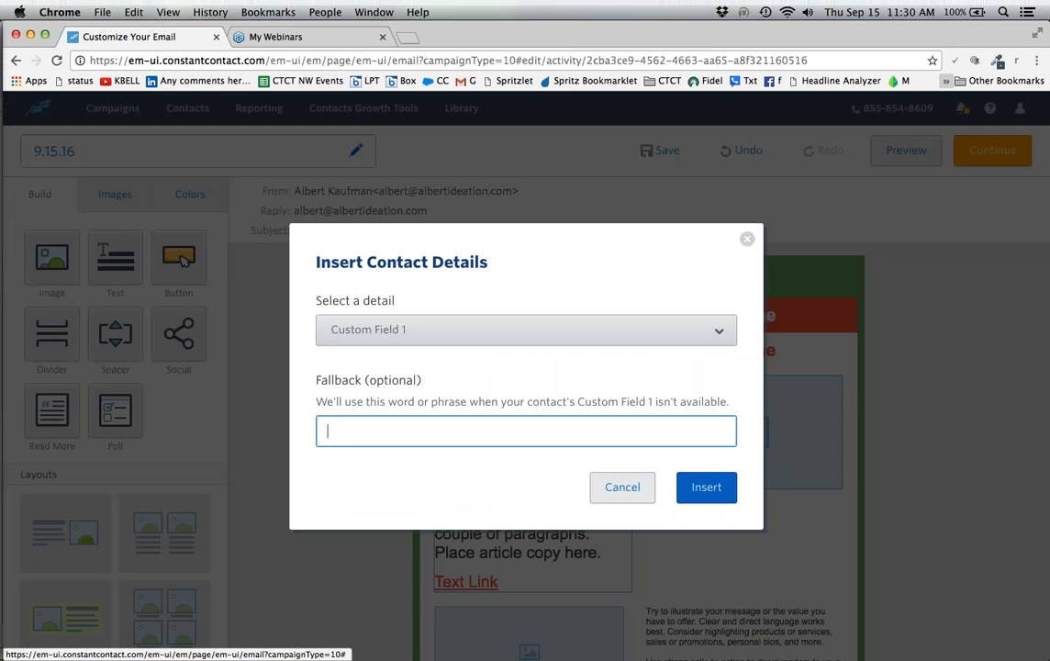
pyautogui.click(526, 329)
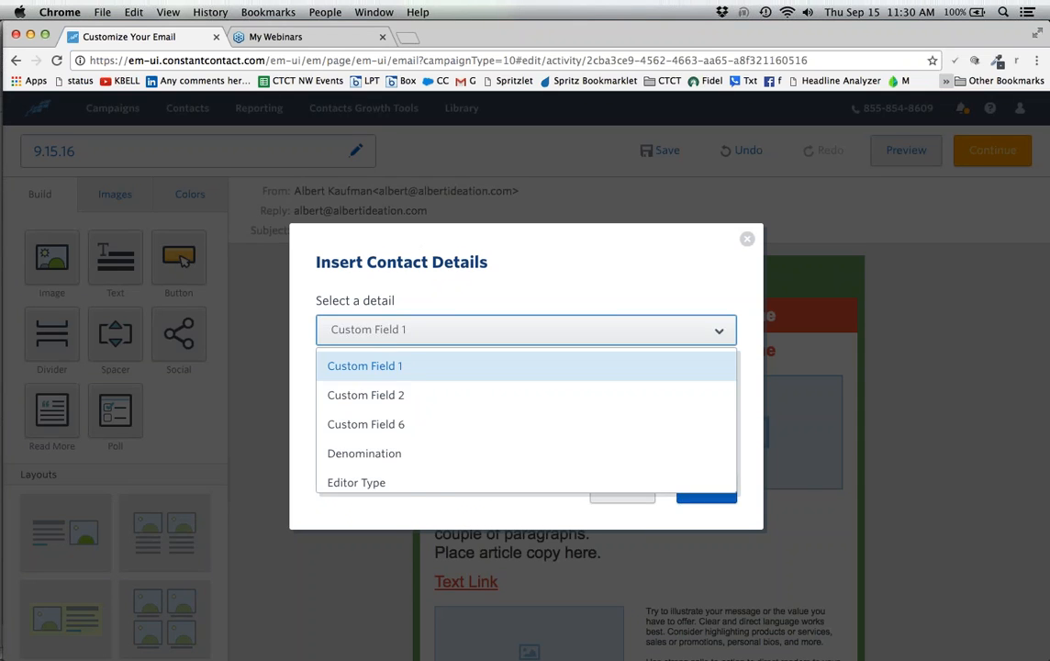
pyautogui.scroll(-5, 526, 413)
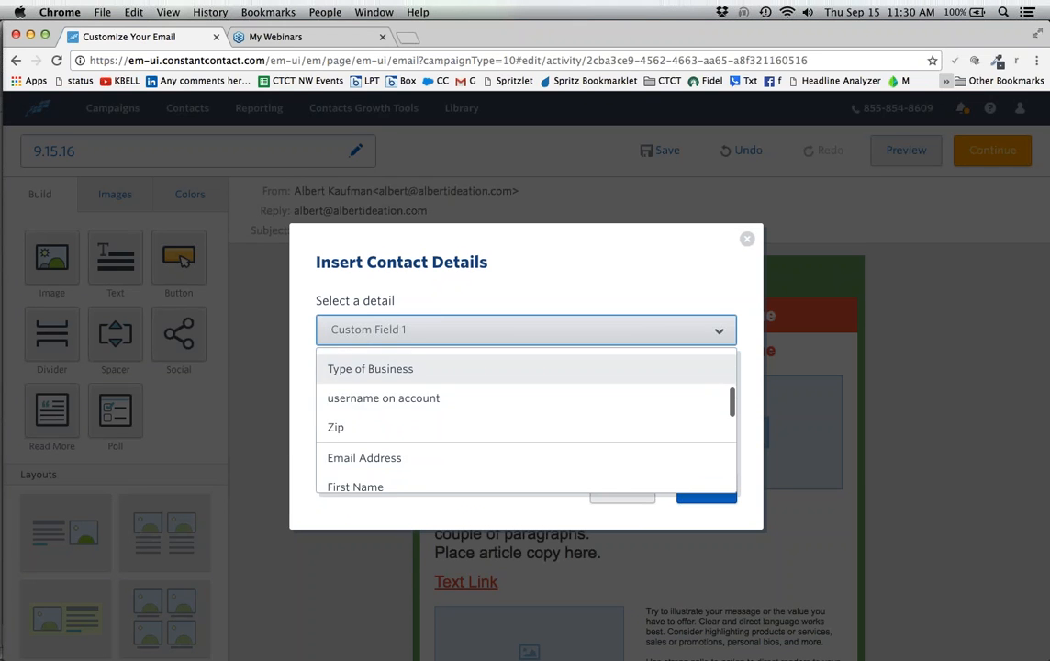
pyautogui.scroll(-3, 525, 422)
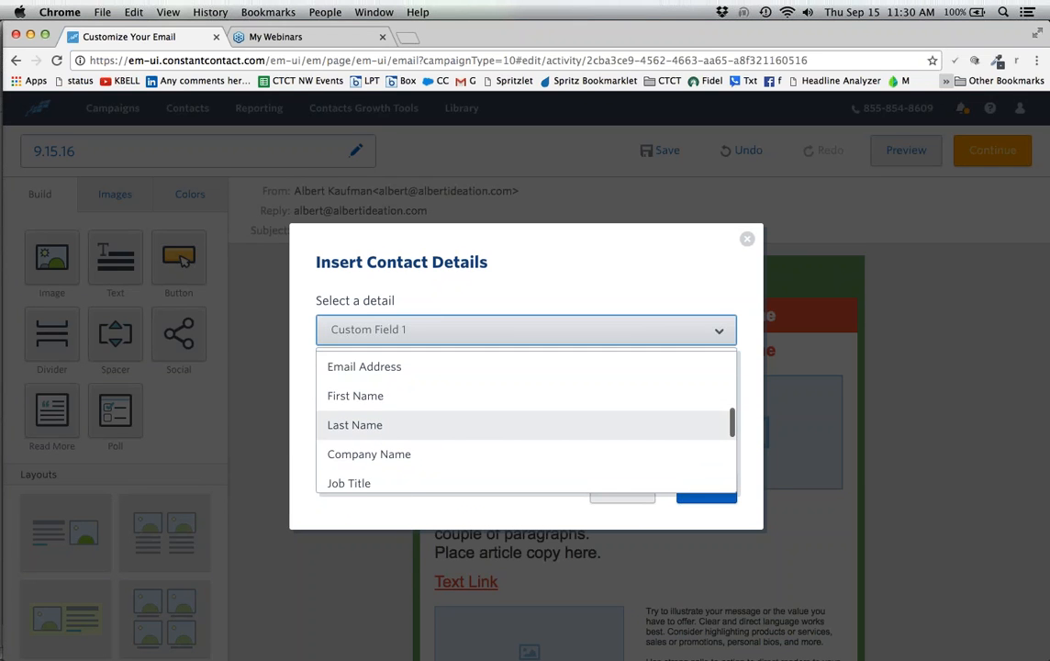
pyautogui.click(491, 425)
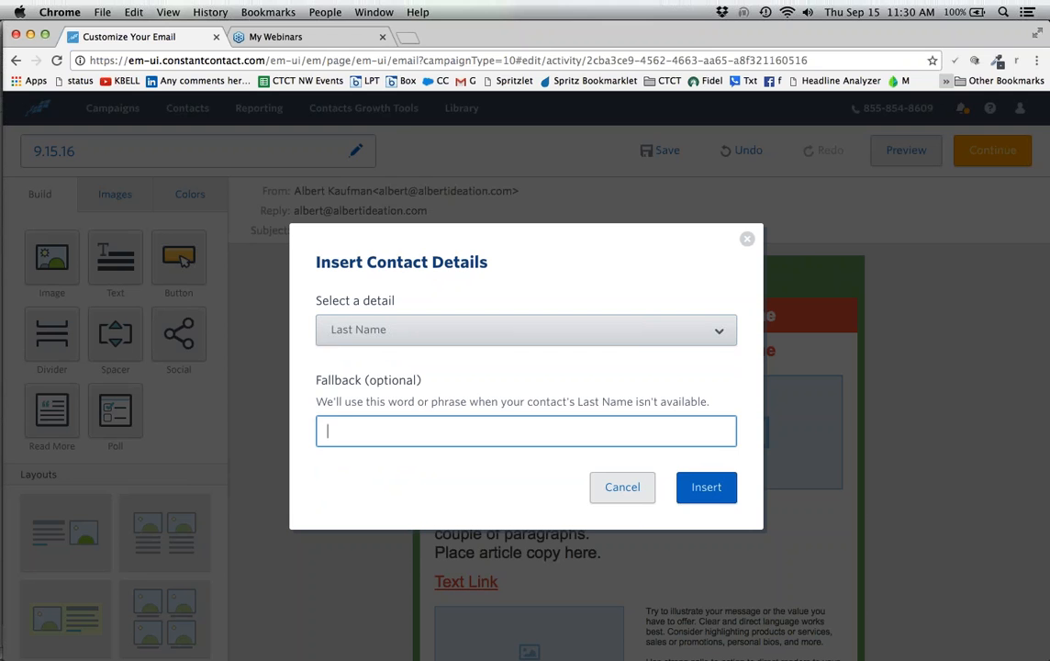
pyautogui.write('Mister')
pyautogui.click(723, 485)
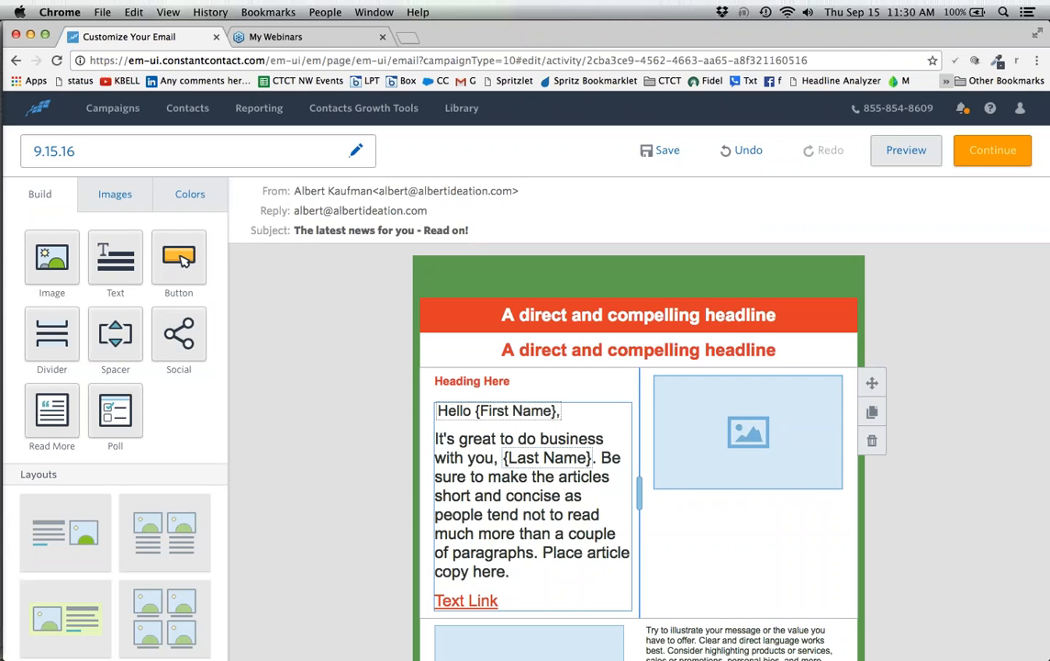
# Preview the personalized email, return to editing and look through the whole newsletter from the headline to the footer.
pyautogui.click(904, 153)
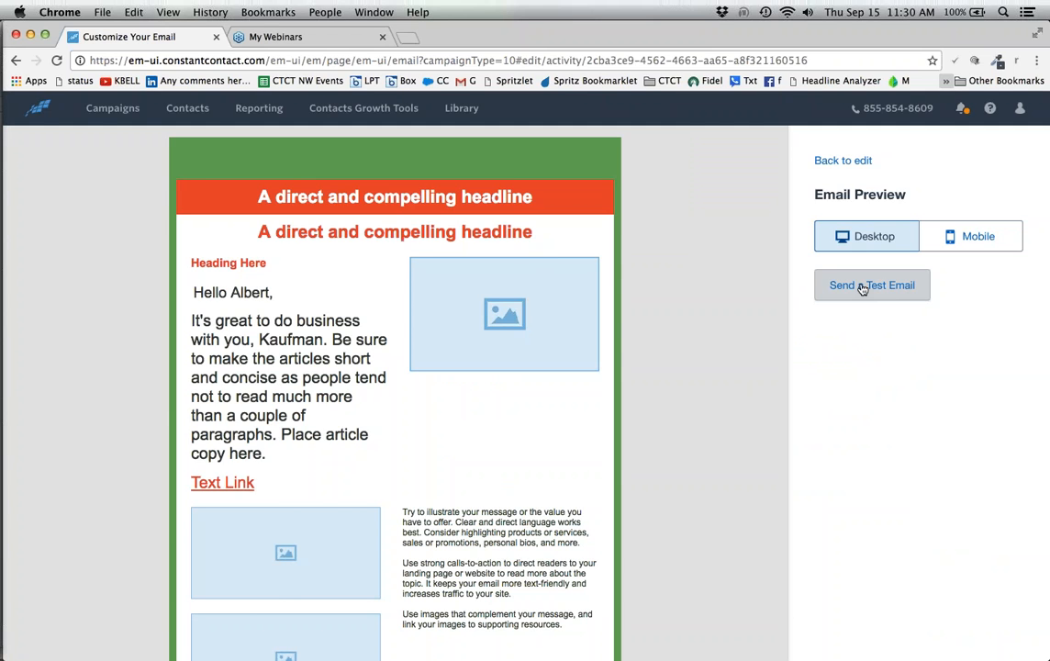
pyautogui.click(843, 161)
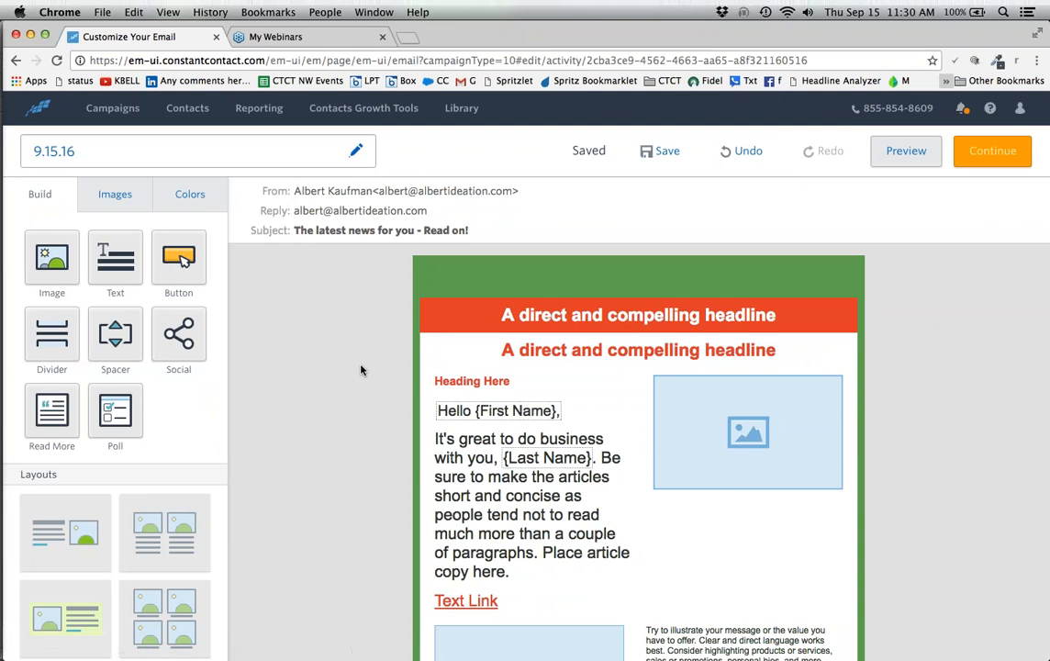
pyautogui.scroll(-3, 143, 478)
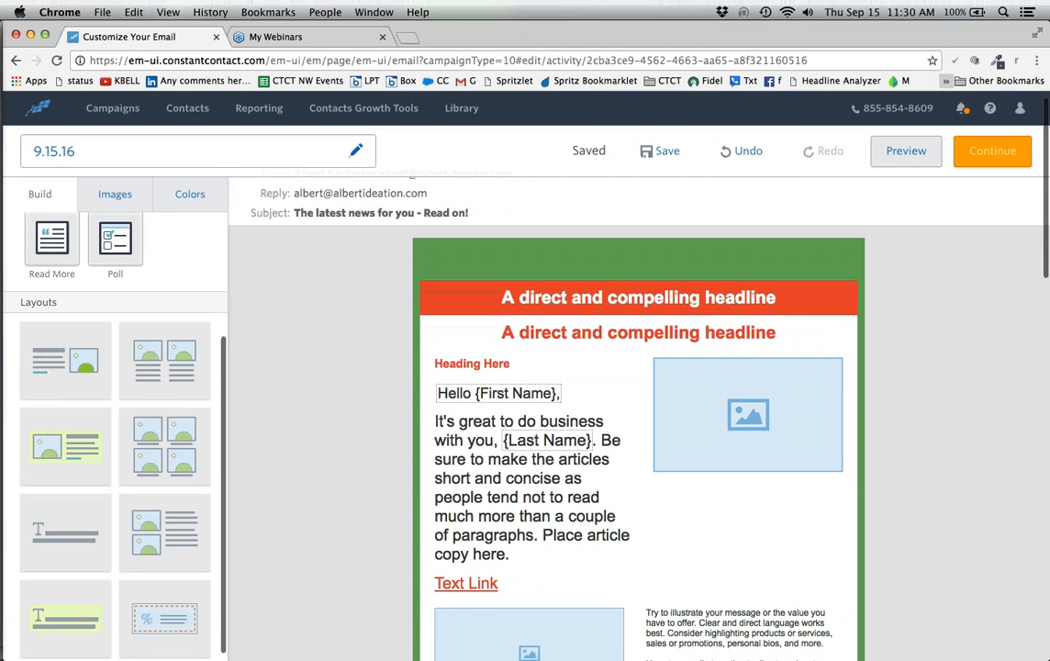
pyautogui.scroll(4, 182, 260)
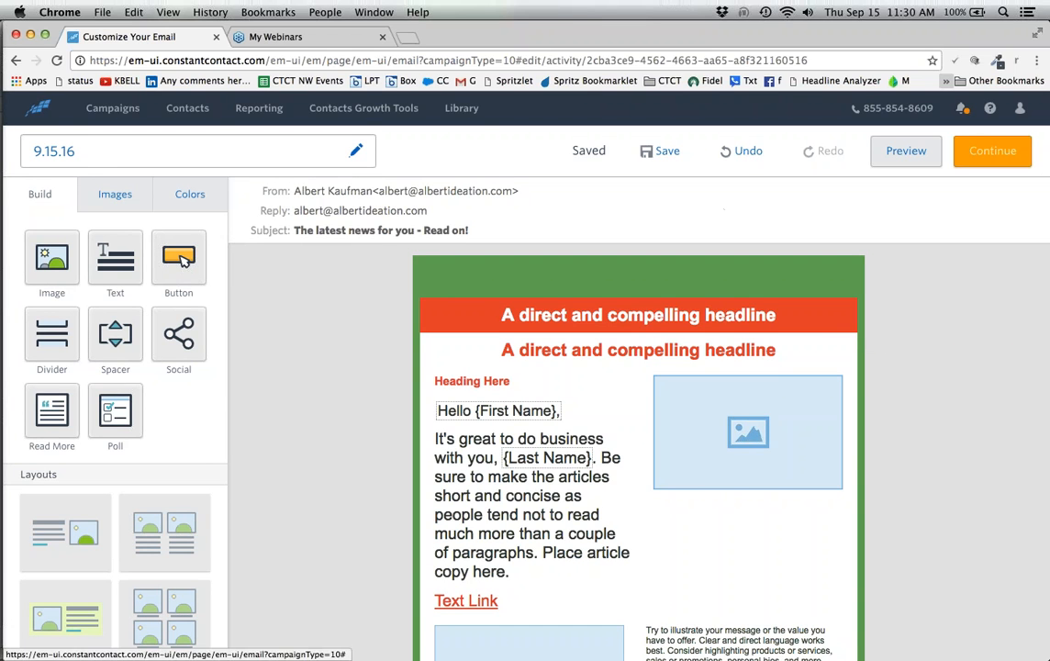
pyautogui.scroll(-2, 638, 413)
pyautogui.scroll(-3, 638, 413)
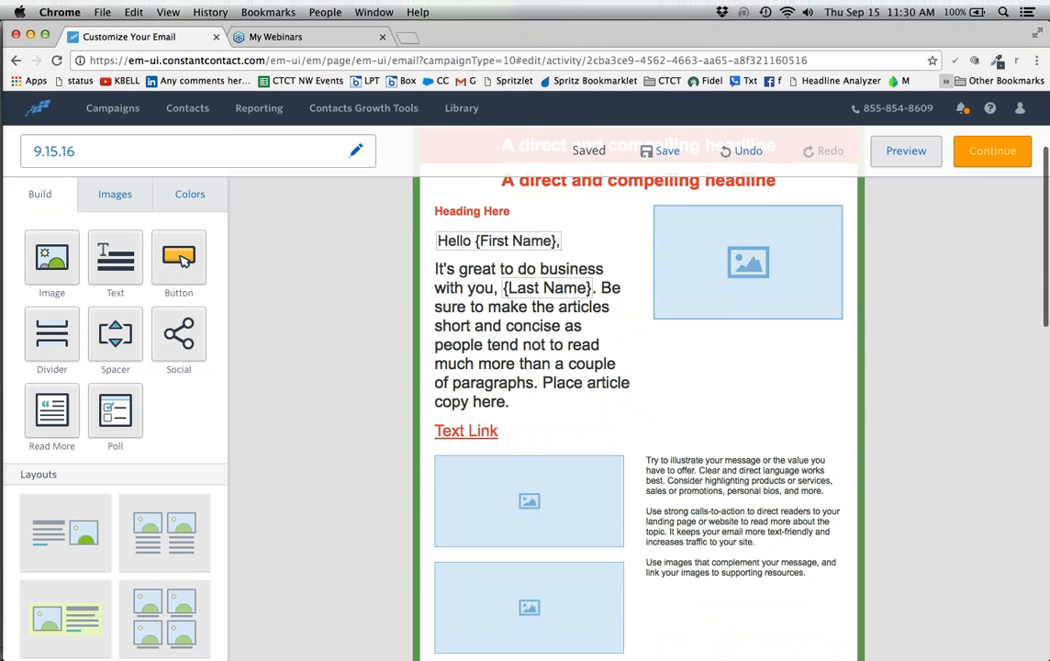
pyautogui.scroll(-10, 181, 260)
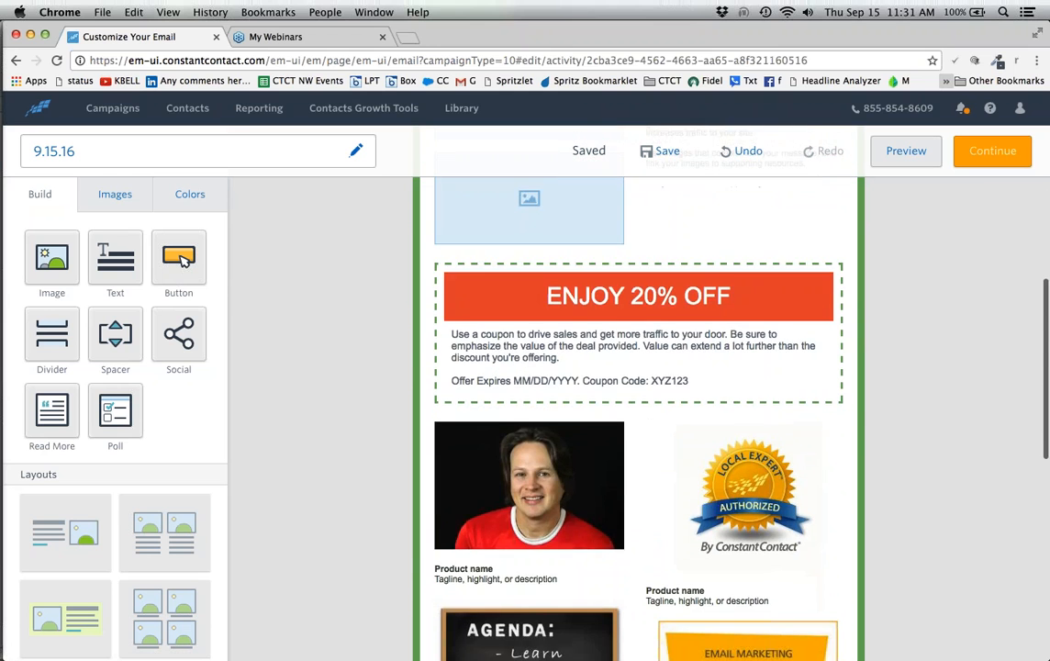
pyautogui.scroll(-10, 181, 261)
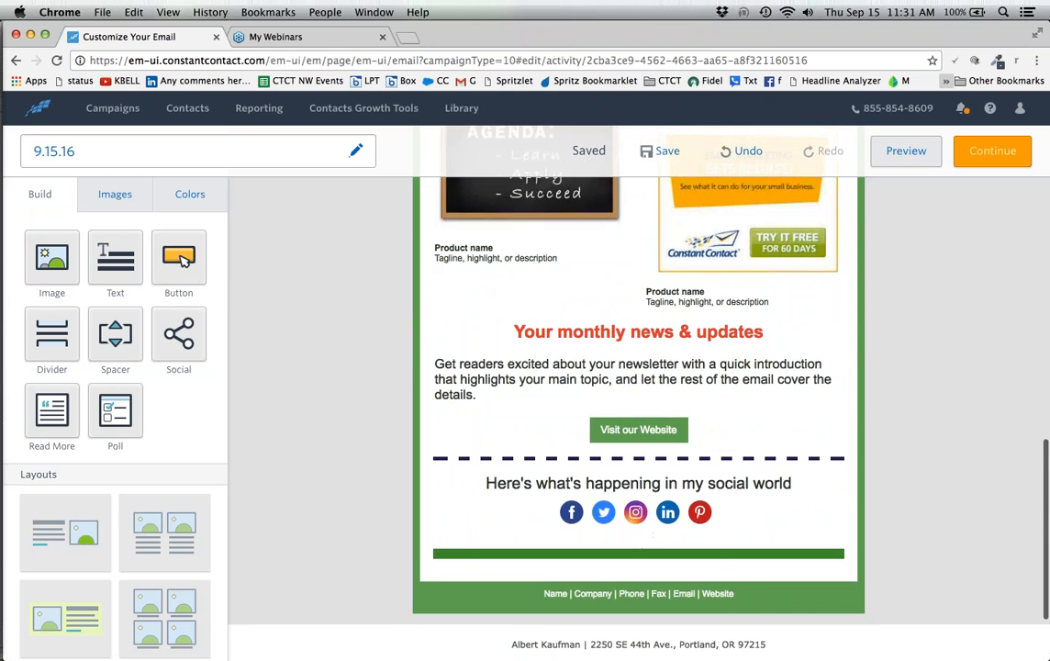
pyautogui.scroll(-2, 637, 413)
pyautogui.scroll(20, 638, 413)
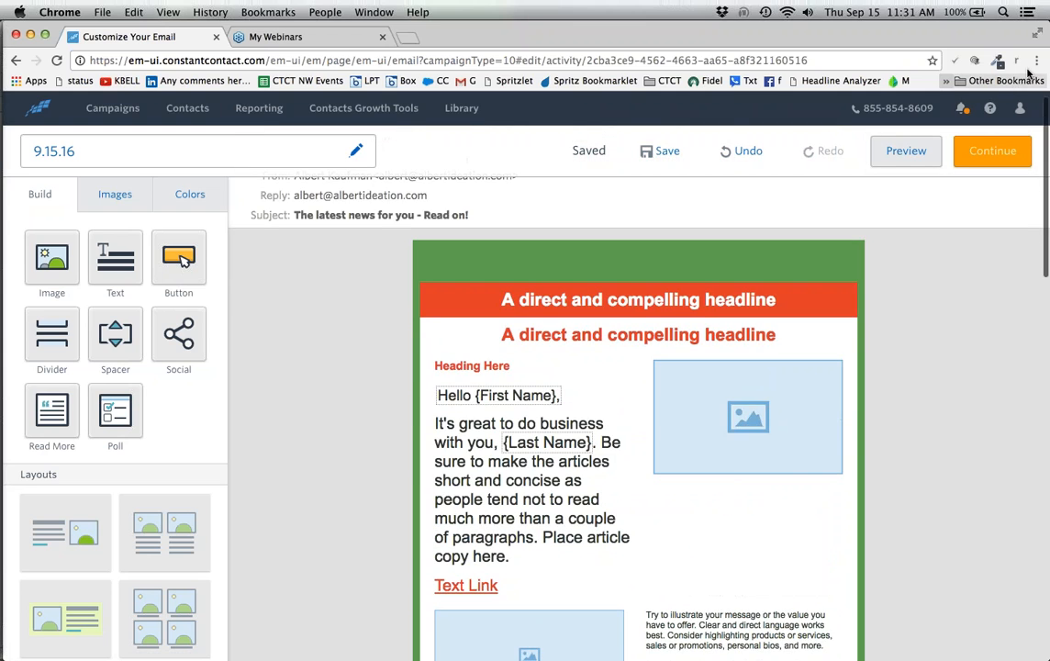
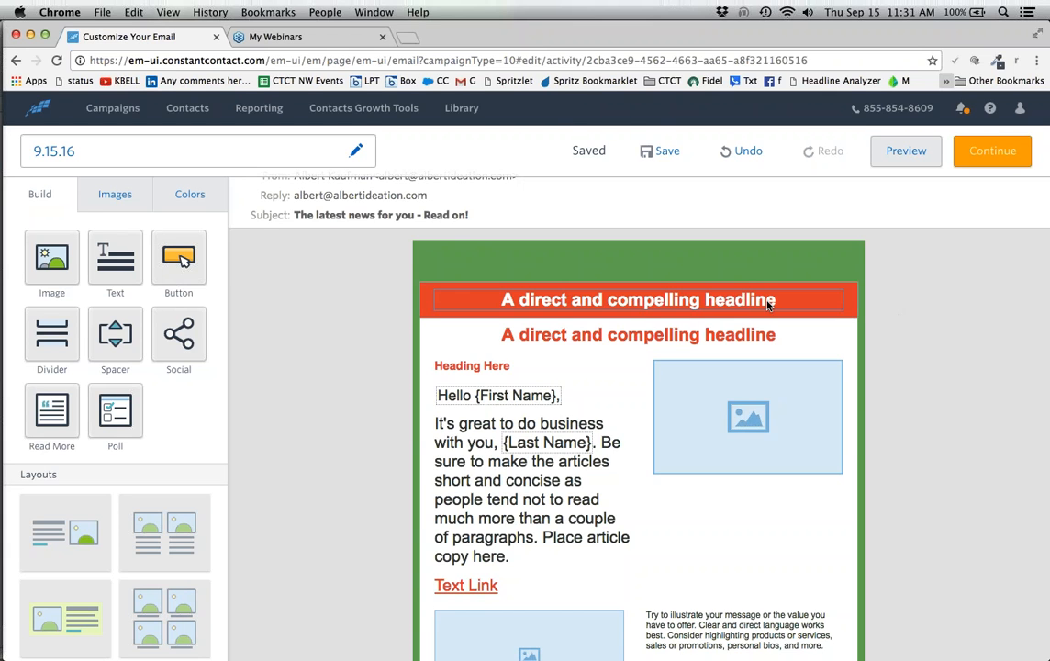
pyautogui.scroll(1, 622, 212)
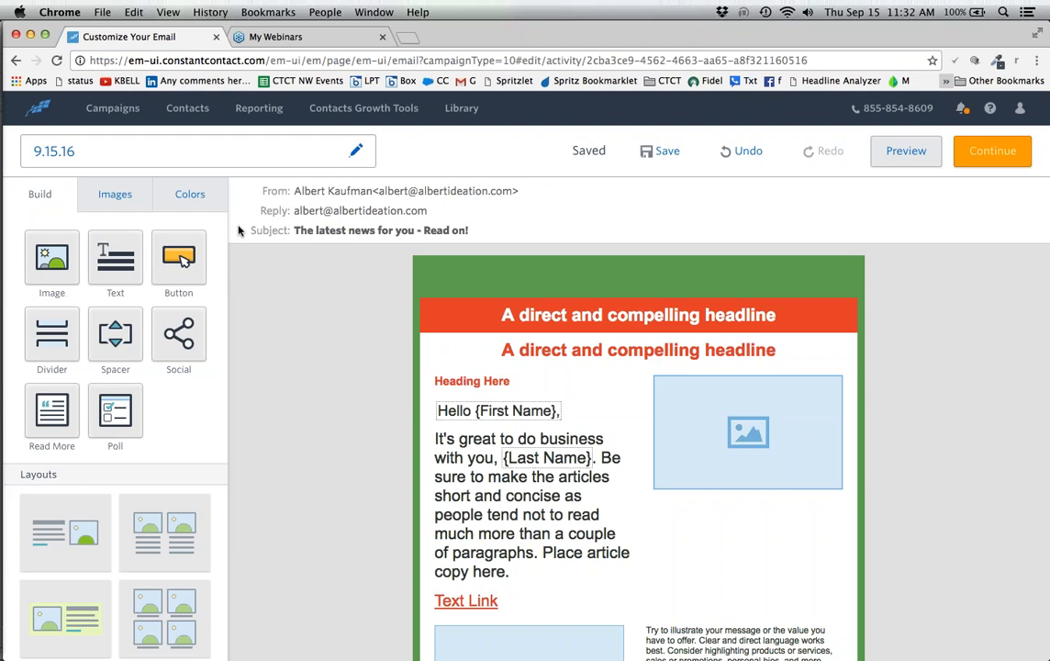
# Rename the campaign as My Template and save the email.
pyautogui.click(103, 145)
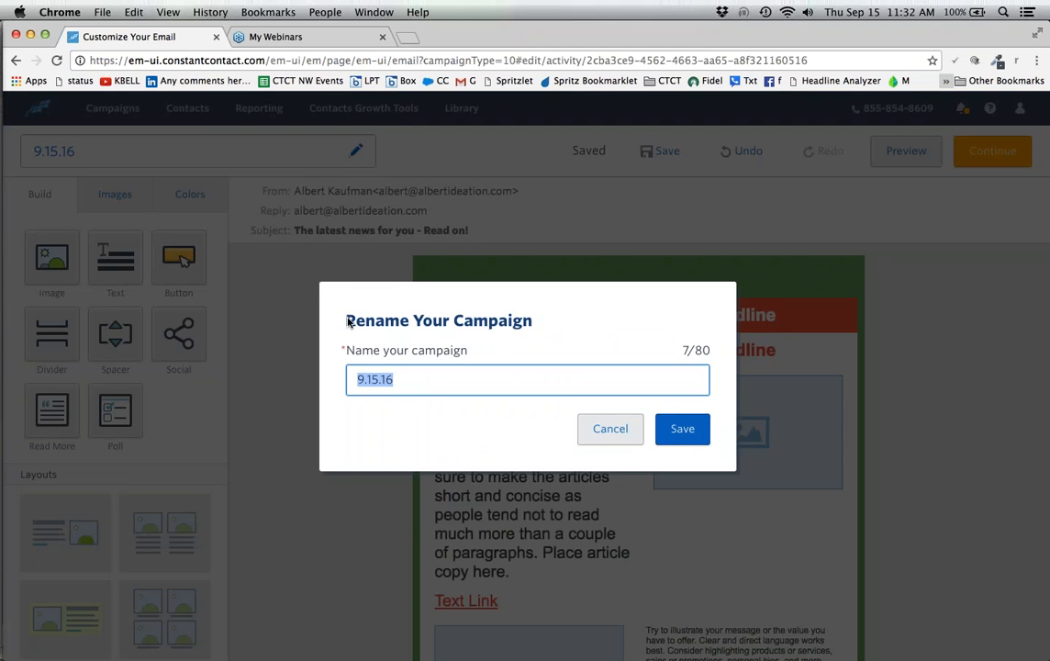
pyautogui.press('Right')
pyautogui.press('super+a')
pyautogui.write('My Template')
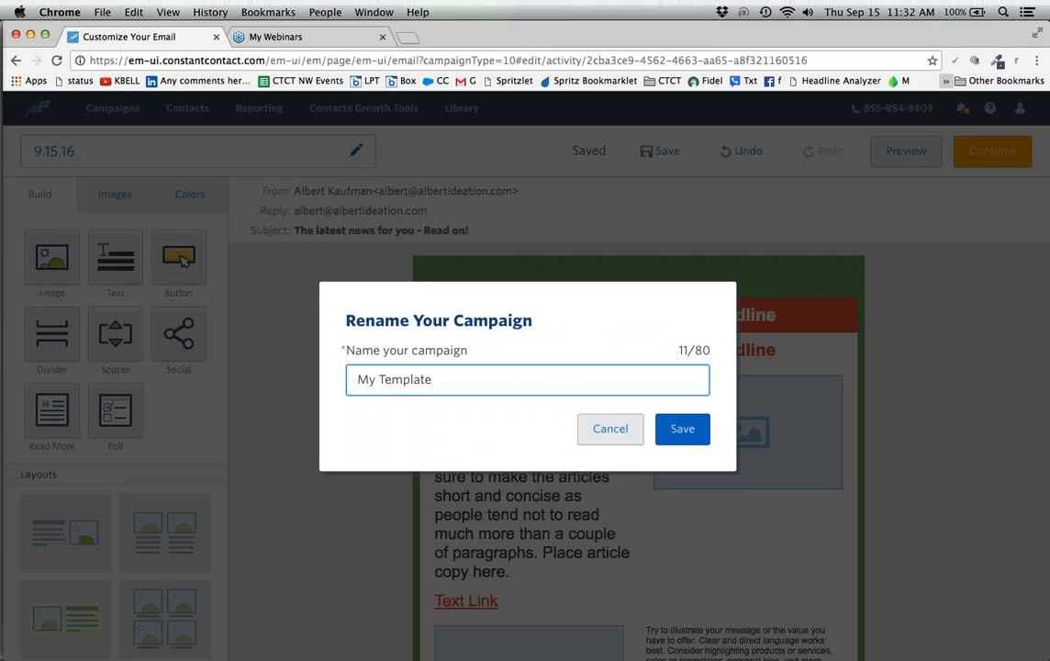
pyautogui.press('Return')
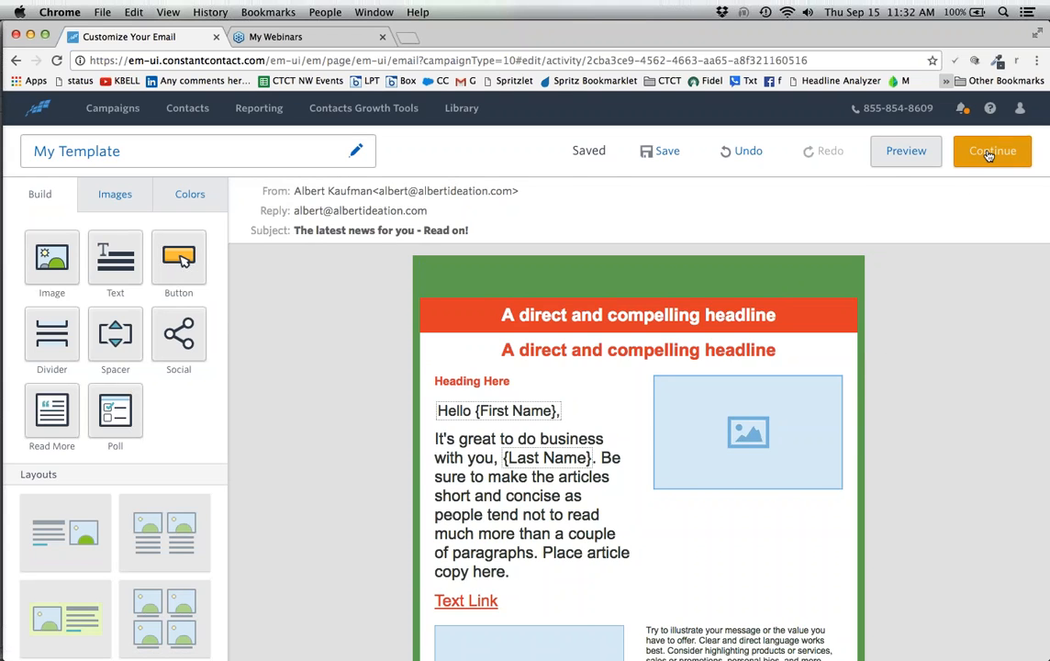
pyautogui.click(663, 152)
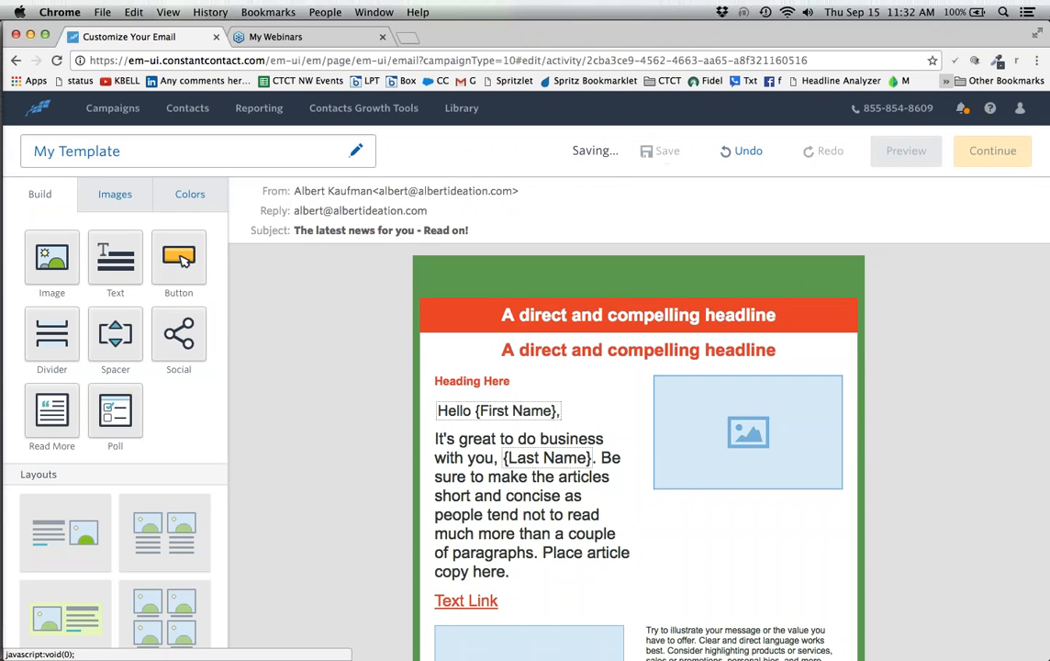
# Copy the My Template draft from the campaign list and name the new campaign "9.15.16 Test".
pyautogui.click(118, 107)
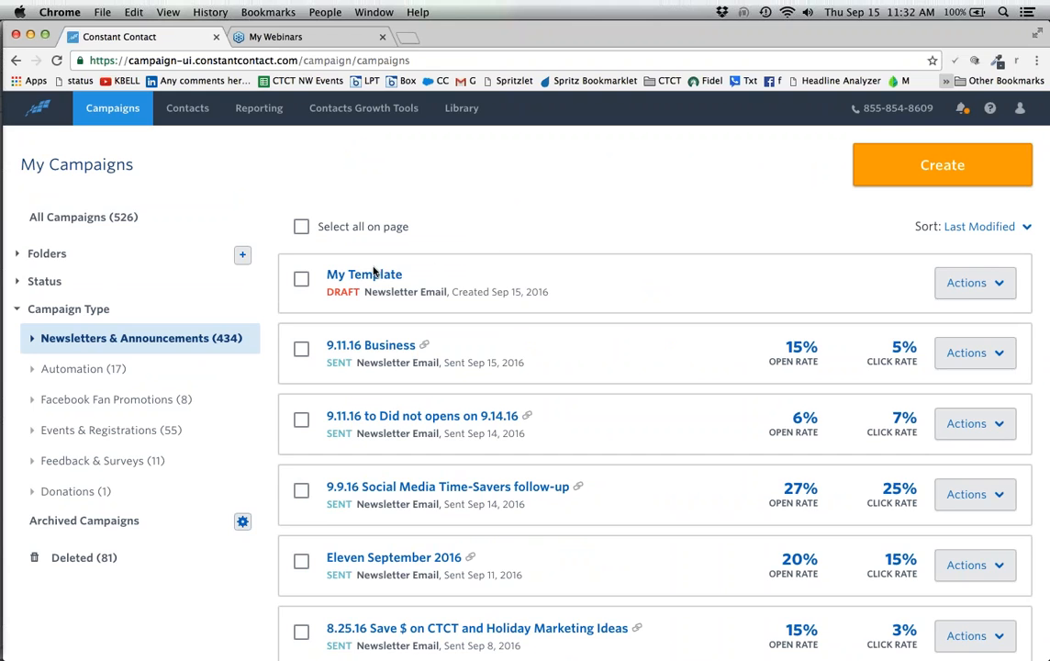
pyautogui.click(955, 286)
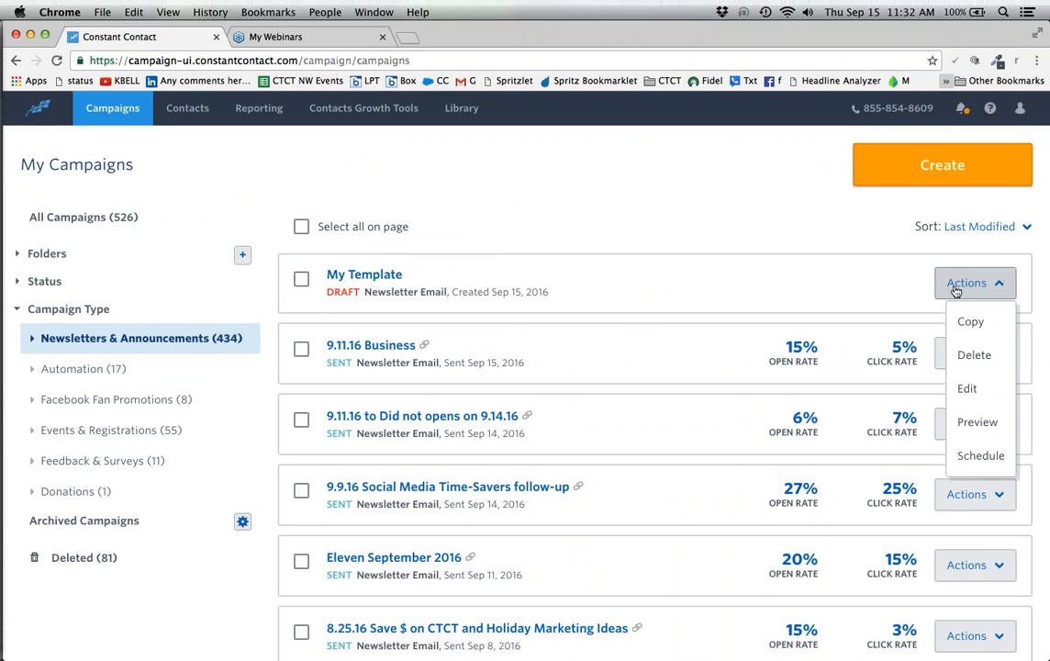
pyautogui.click(965, 321)
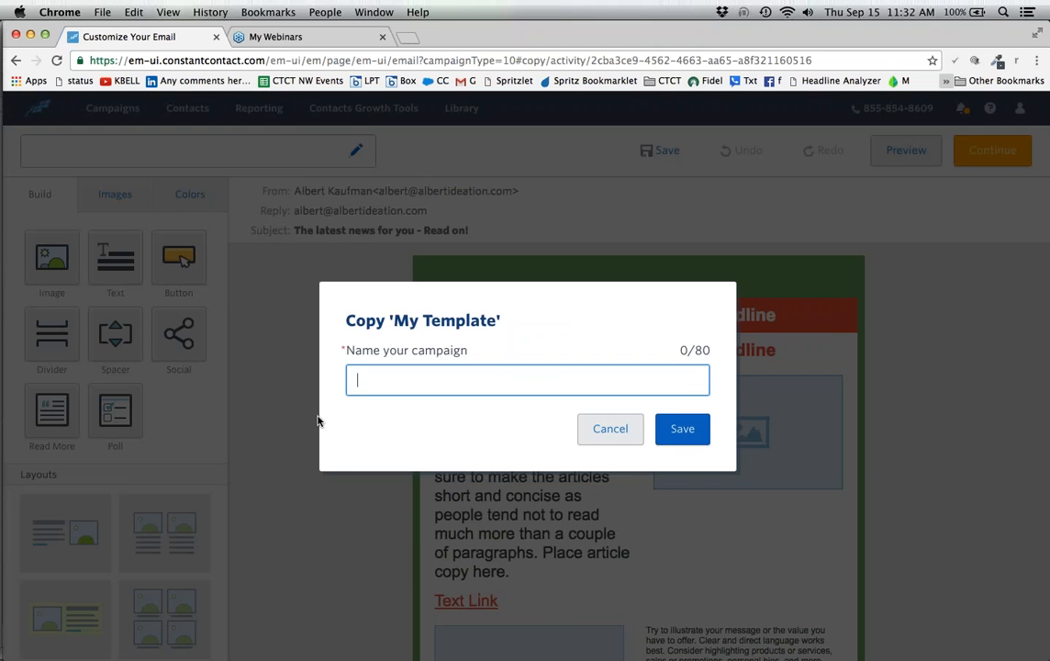
pyautogui.write('9.15.16 Test')
pyautogui.click(681, 429)
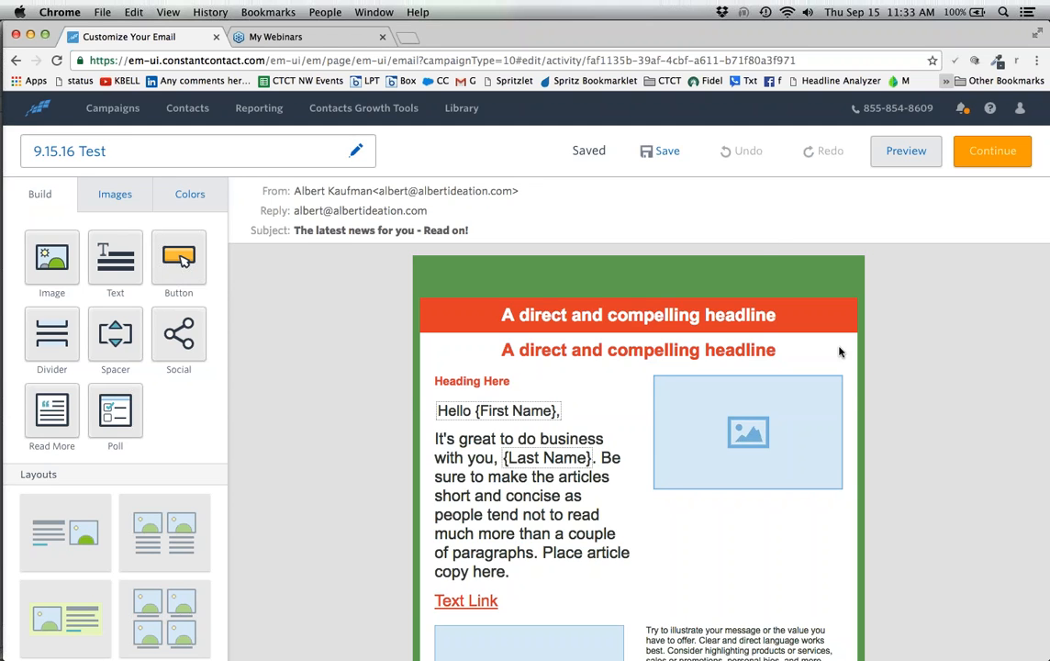
# Switch to PowerPoint to view the promotional offer slide and return to the email editor in Chrome.
pyautogui.press('super+Tab')
pyautogui.press('super+Tab')
pyautogui.press('super+Tab')
pyautogui.press('super+Tab')
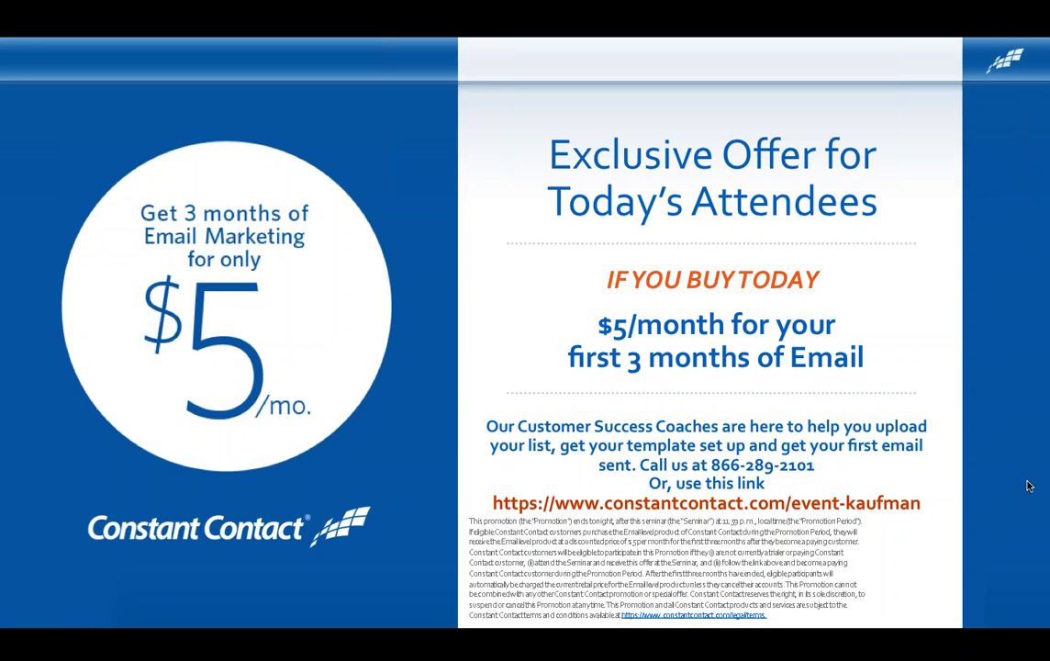
pyautogui.press('super+Tab')
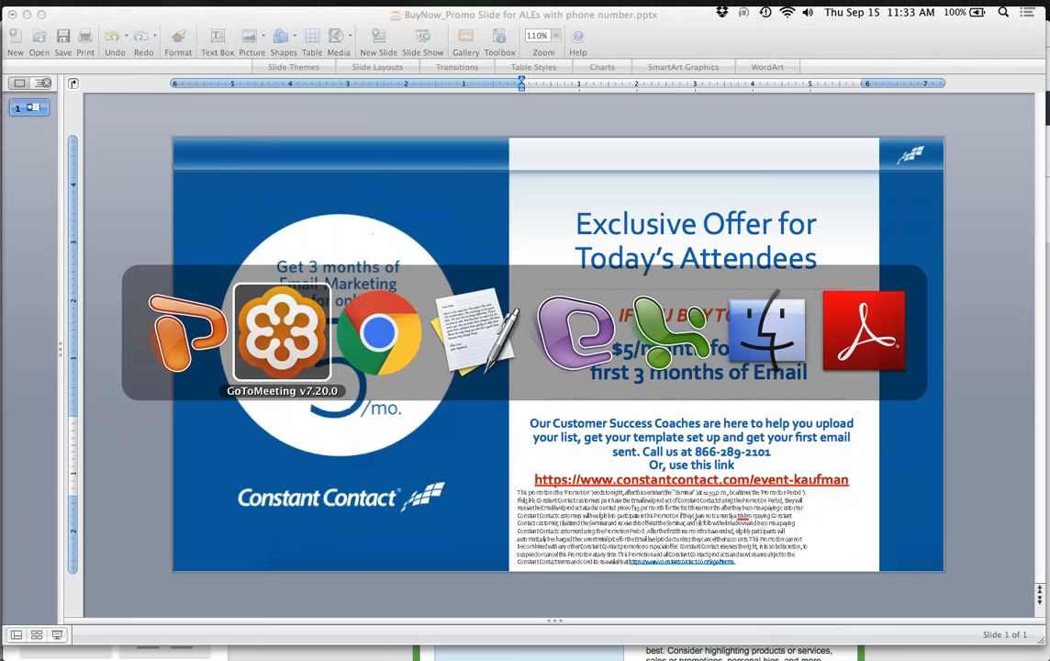
pyautogui.press('super+Tab')
pyautogui.press('super+Tab')
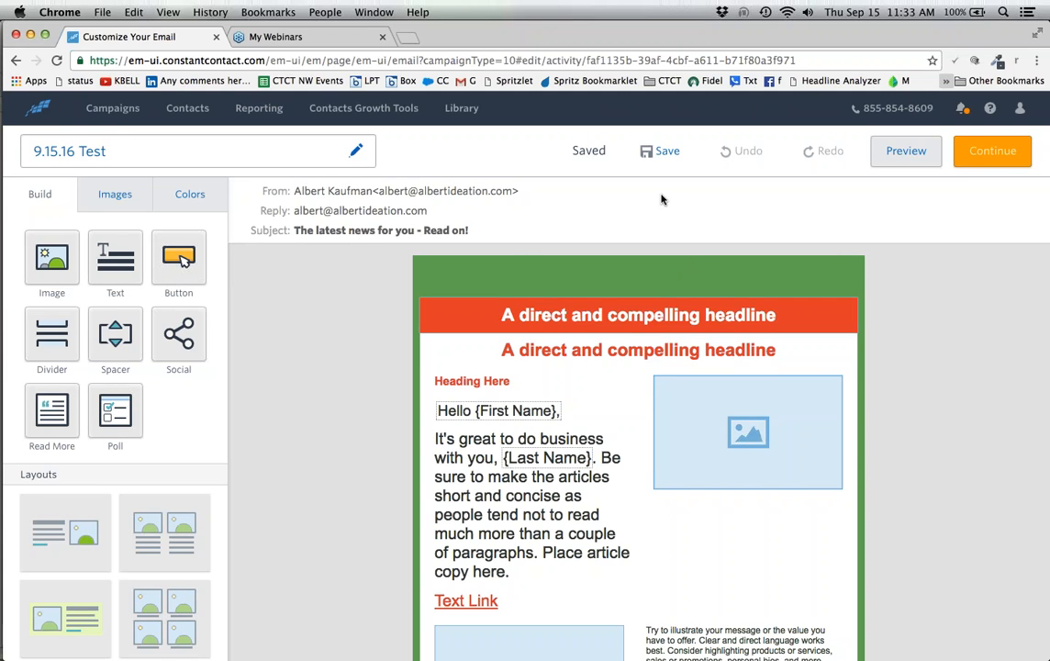
# Open the sent 9.11.16 Business campaign from the campaign list and rename it "9.11.16 Business - Yes you can!".
pyautogui.click(113, 108)
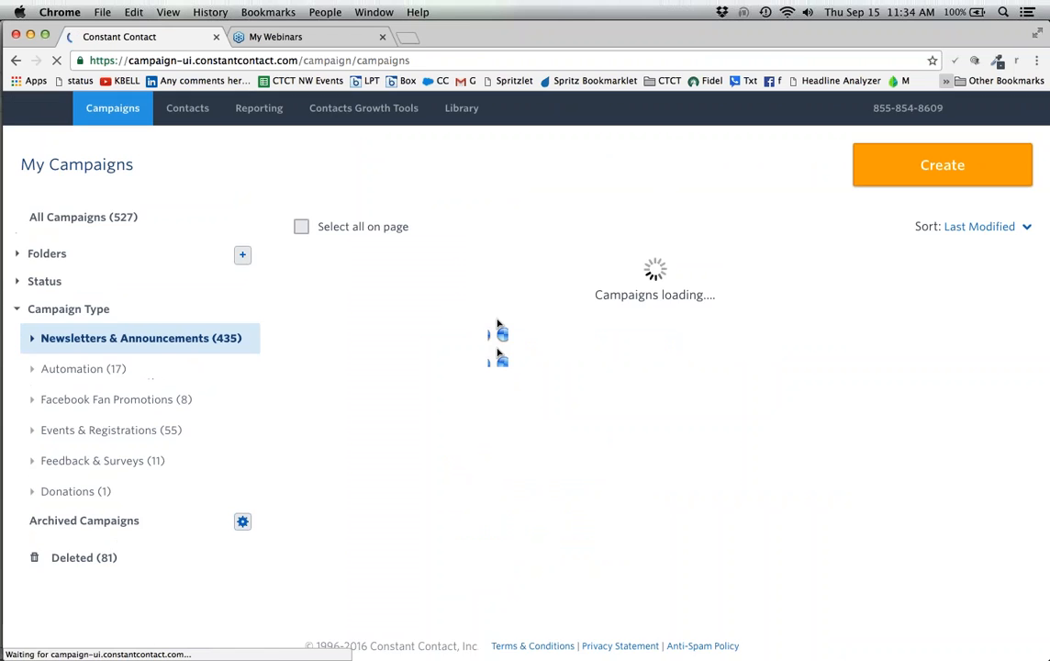
pyautogui.scroll(-2, 495, 329)
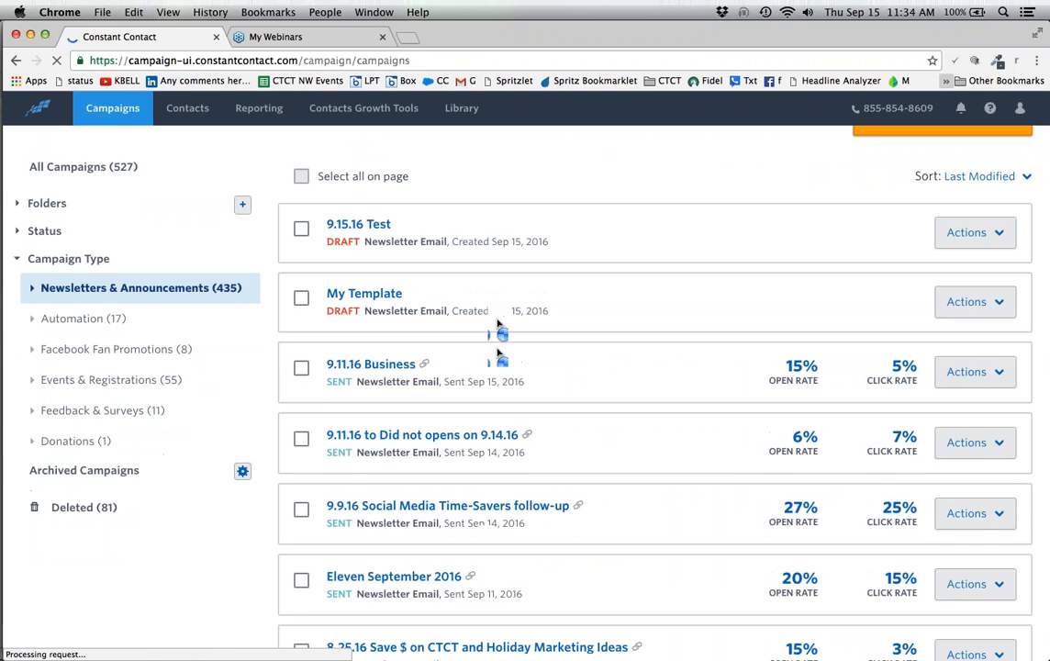
pyautogui.click(404, 367)
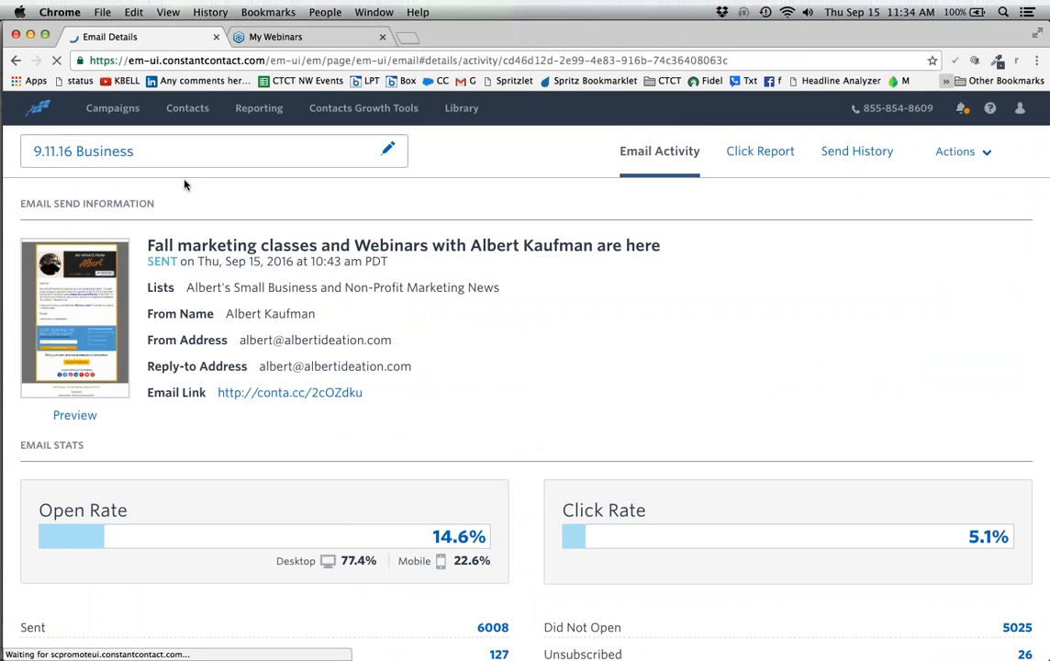
pyautogui.click(164, 152)
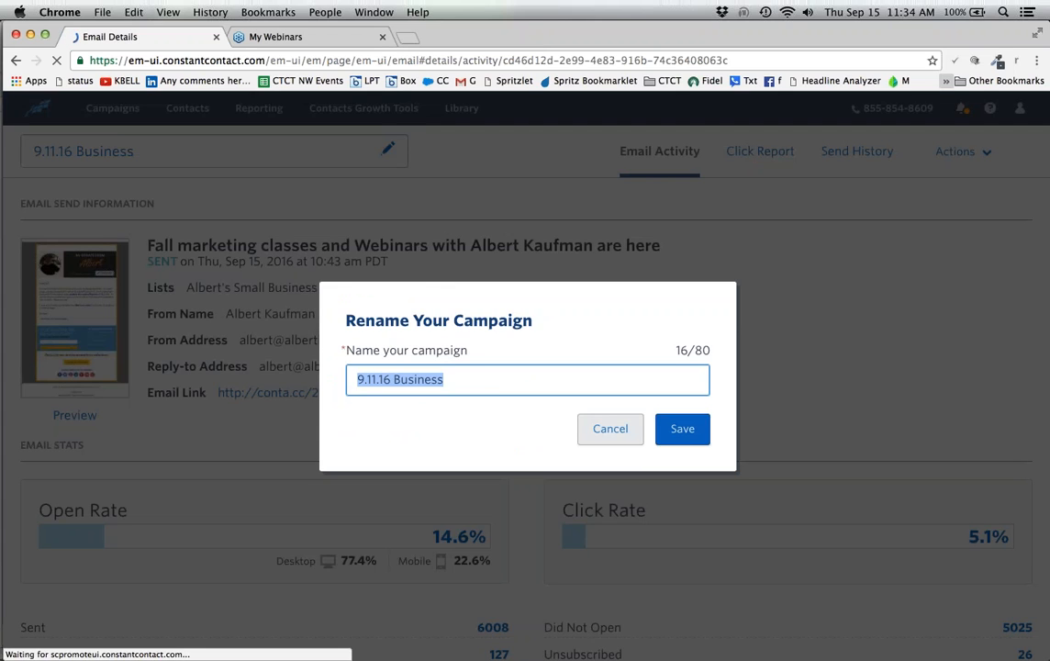
pyautogui.click(482, 382)
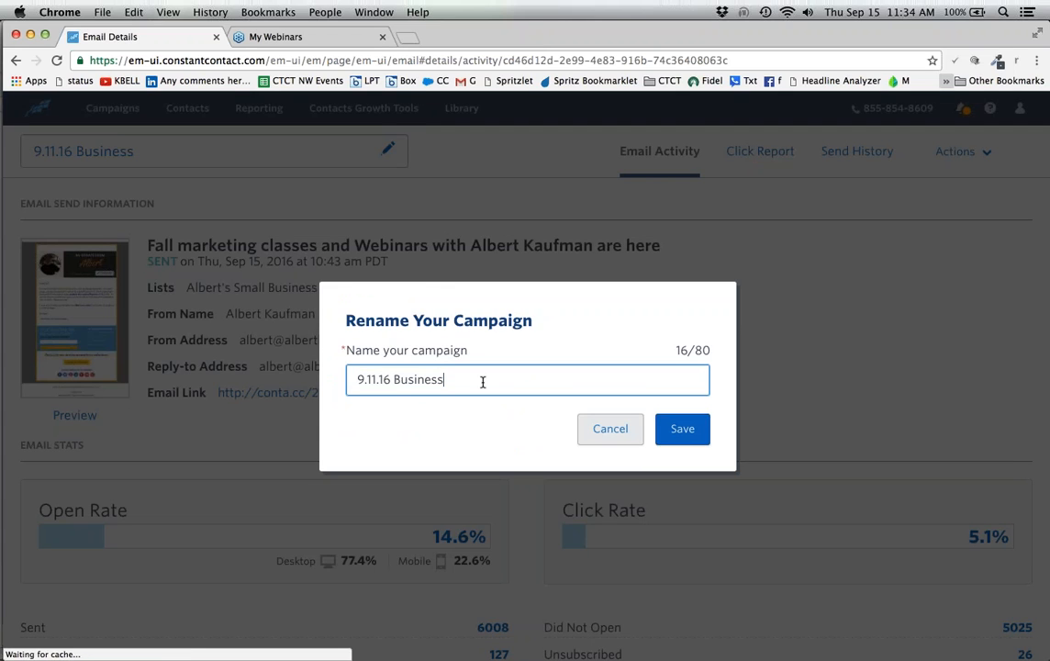
pyautogui.write('- Yes you can!')
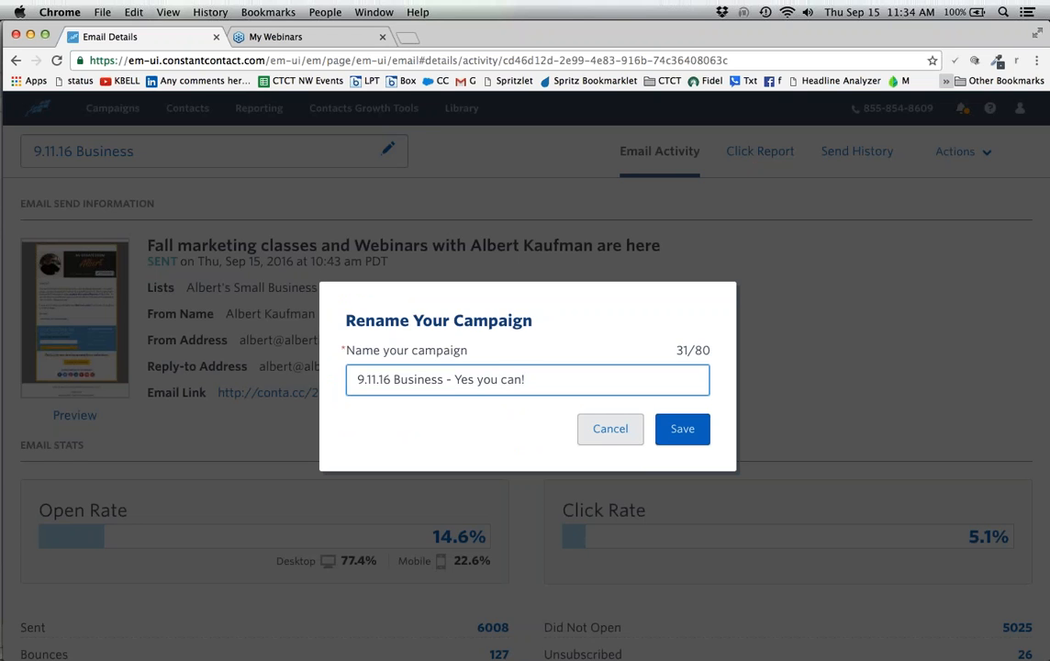
pyautogui.click(686, 427)
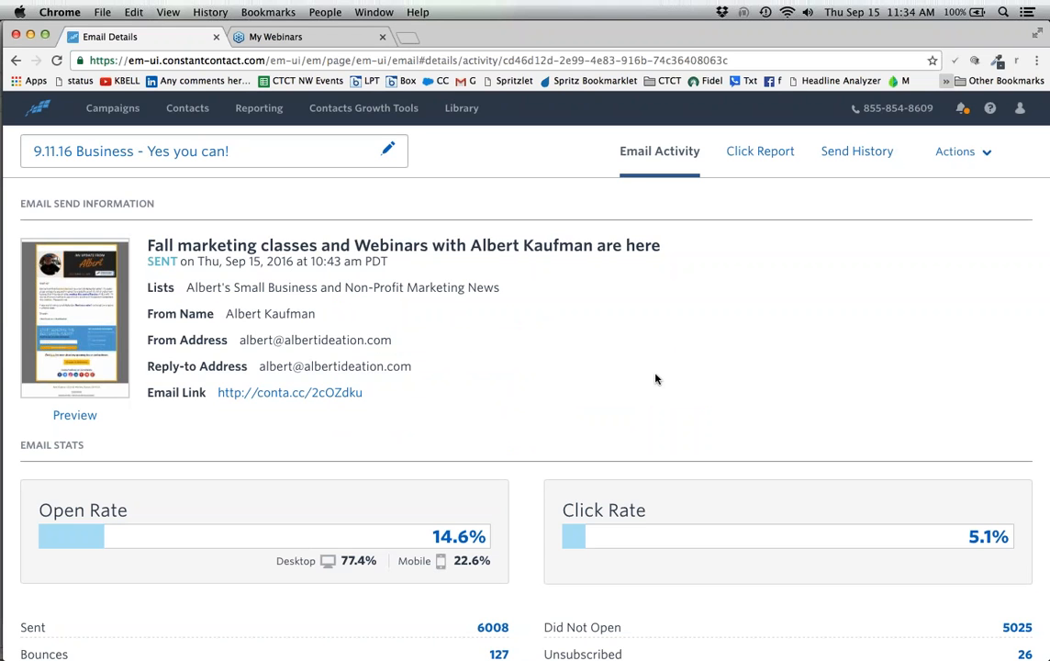
# Open the sent Eleven September 2016 campaign, look through its email stats, settings and click-through report, and return to the campaign list.
pyautogui.click(115, 108)
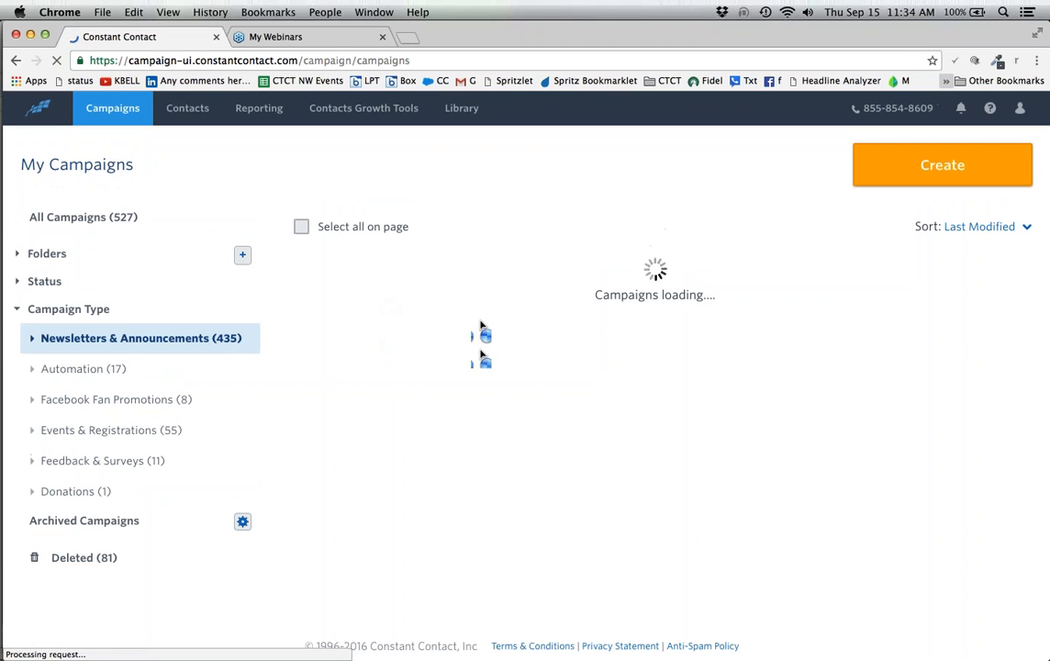
pyautogui.scroll(-5, 523, 329)
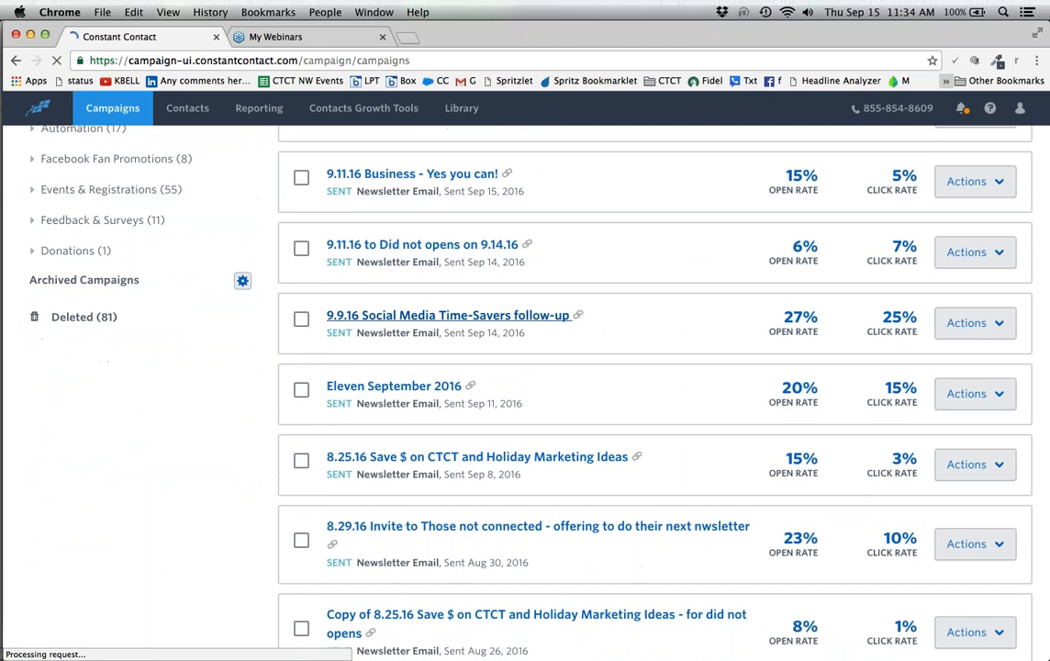
pyautogui.click(432, 389)
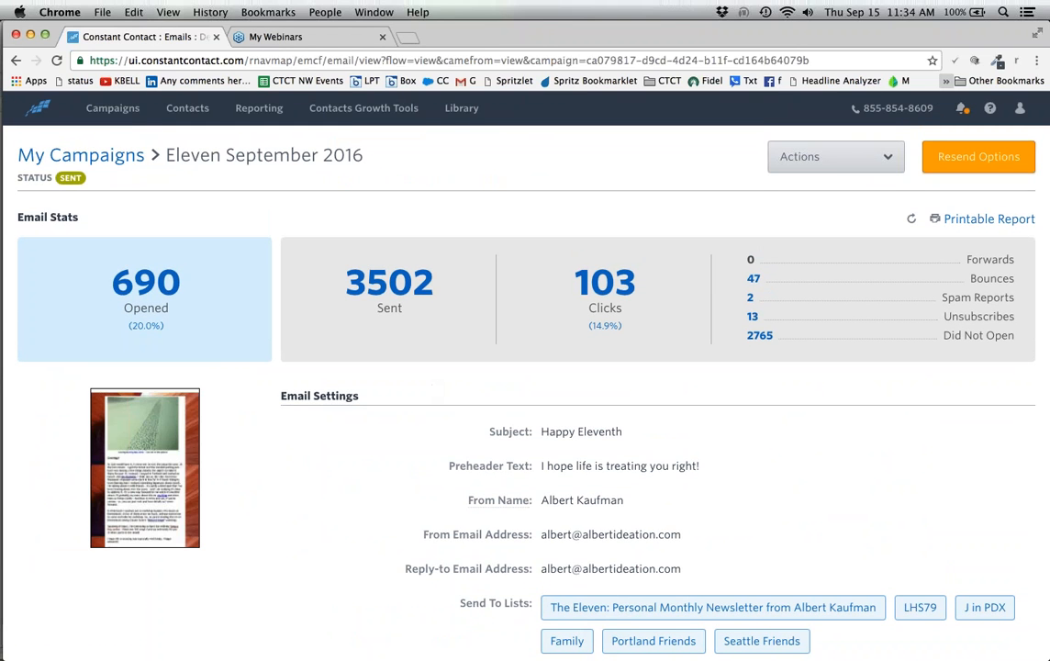
pyautogui.scroll(-2, 525, 367)
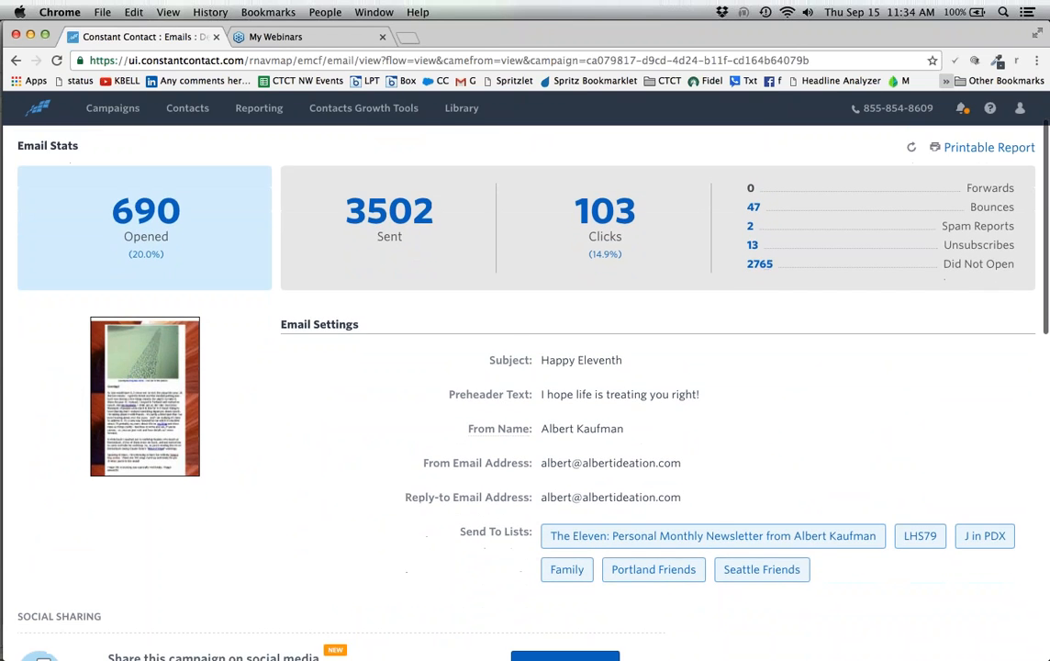
pyautogui.hscroll(-1, 578, 136)
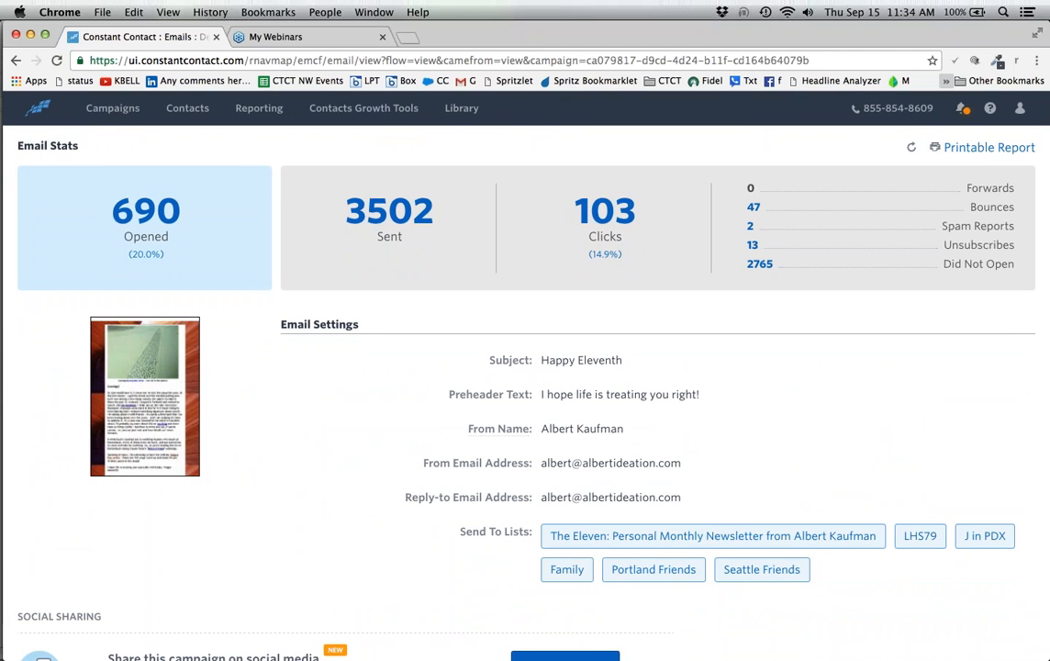
pyautogui.scroll(-5, 810, 190)
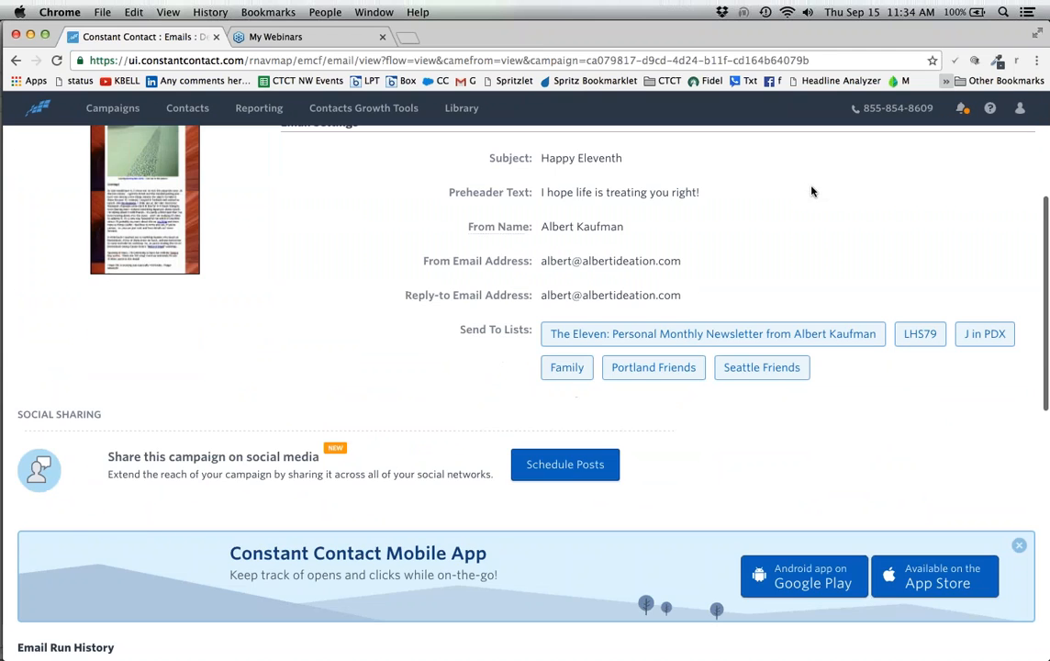
pyautogui.scroll(-10, 813, 286)
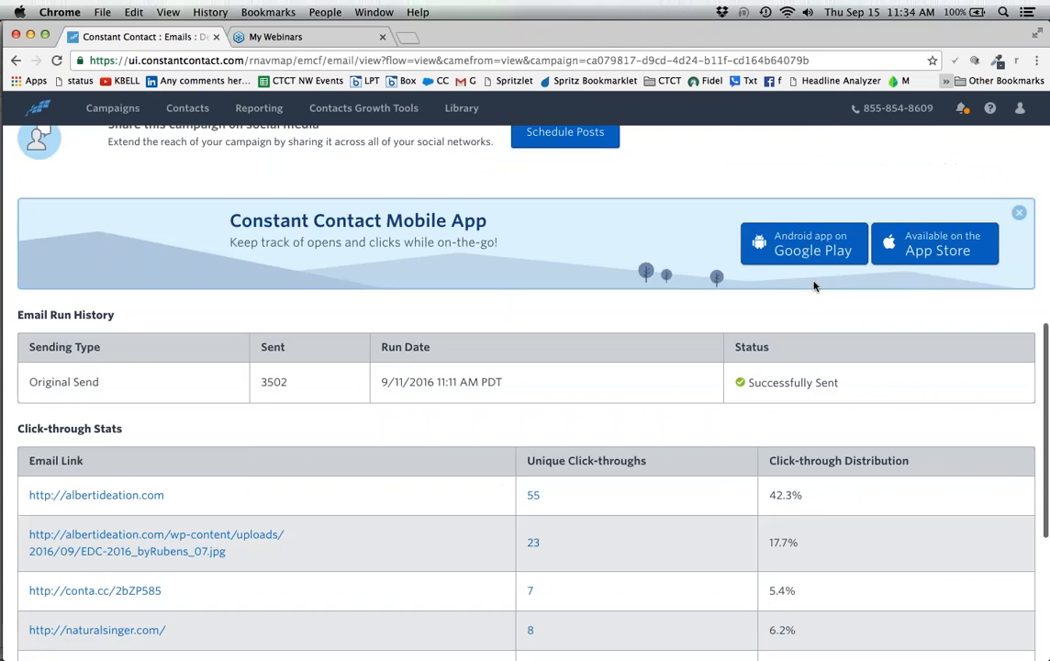
pyautogui.scroll(-3, 813, 285)
pyautogui.scroll(18, 813, 286)
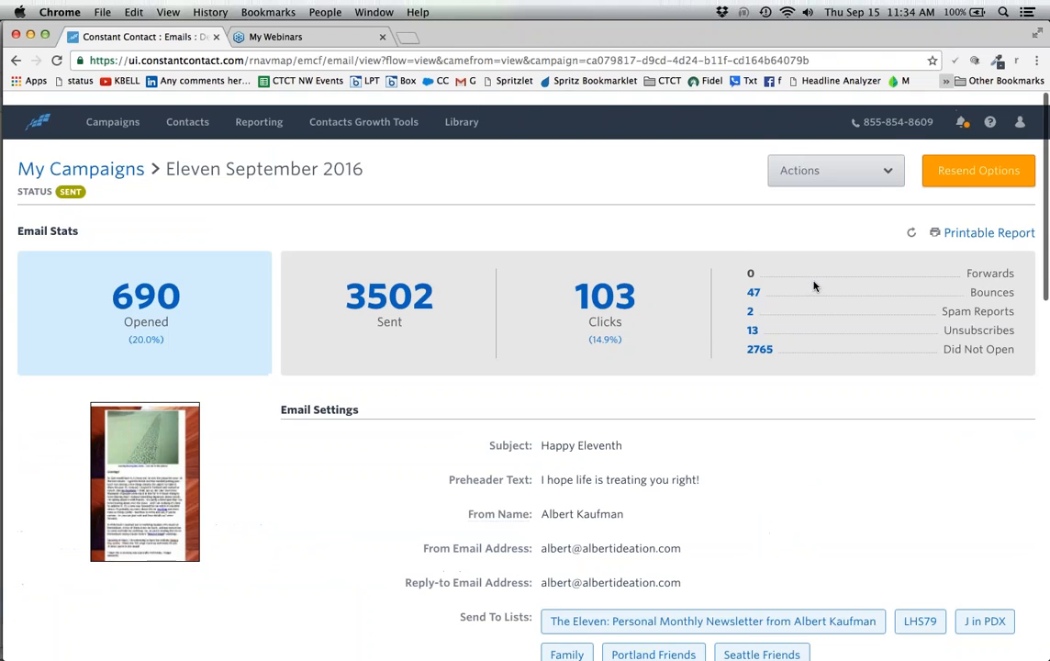
pyautogui.click(112, 108)
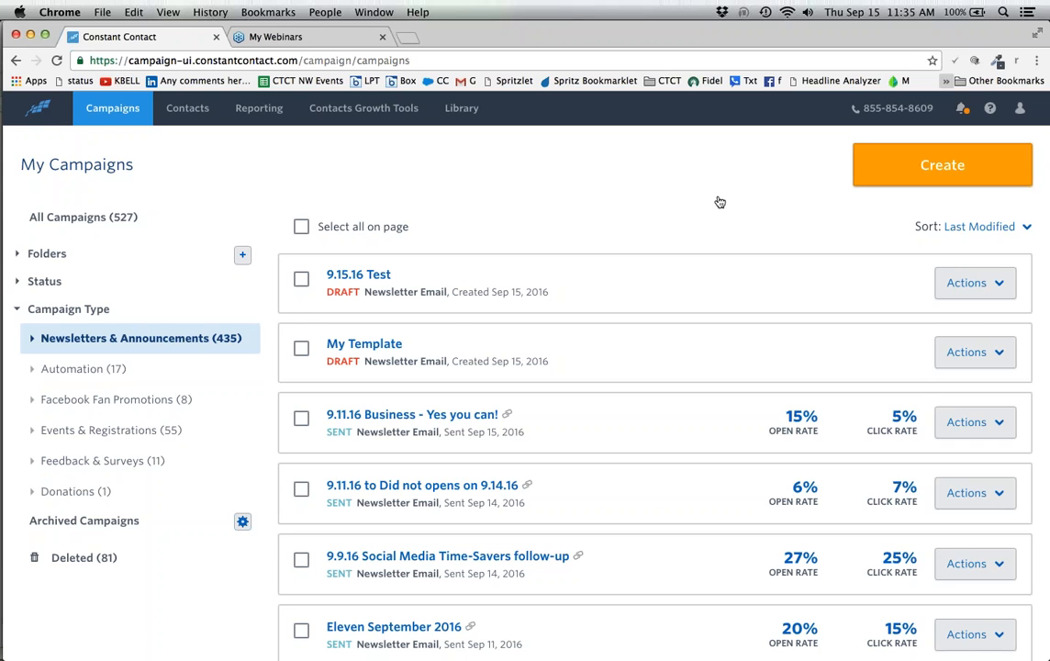
# Switch to PowerPoint to view the exclusive attendee offer slide and return to the campaign list in Chrome.
pyautogui.press('super+Tab')
pyautogui.press('super+Tab')
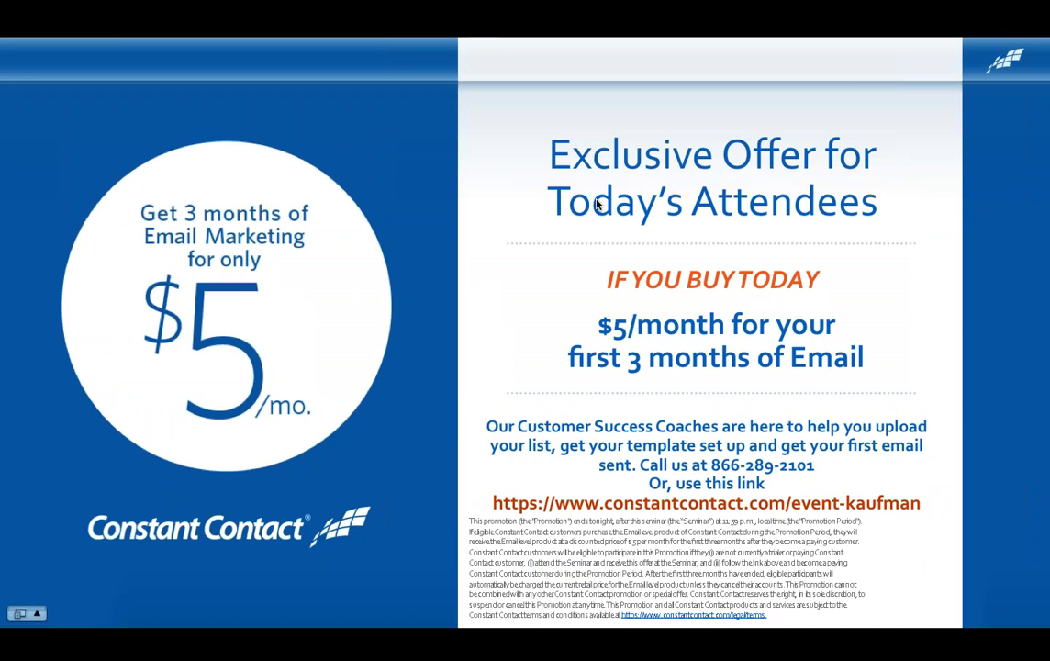
pyautogui.press('super+Tab')
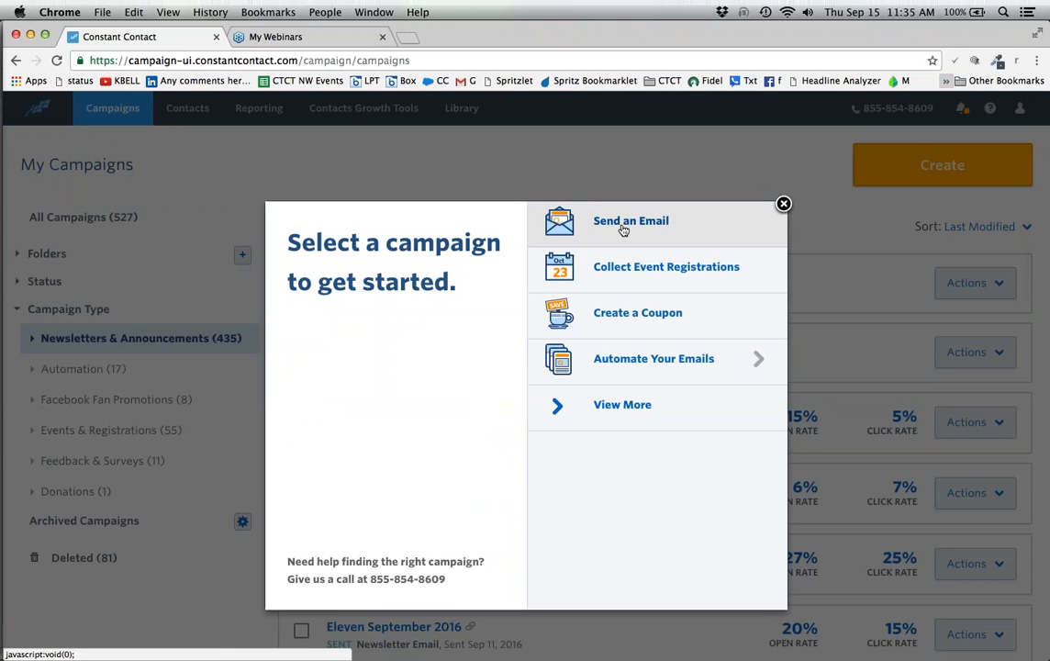
# Try starting a custom code email named Sep 15 2016 in HTML format, view its message header settings and exit the wizard.
pyautogui.click(623, 230)
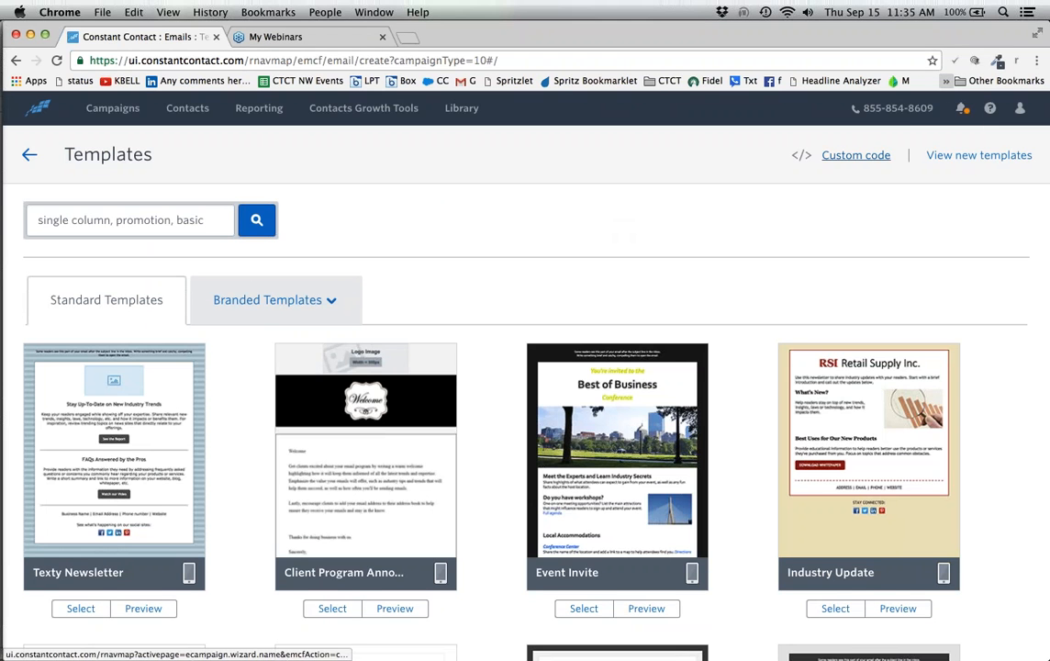
pyautogui.click(848, 155)
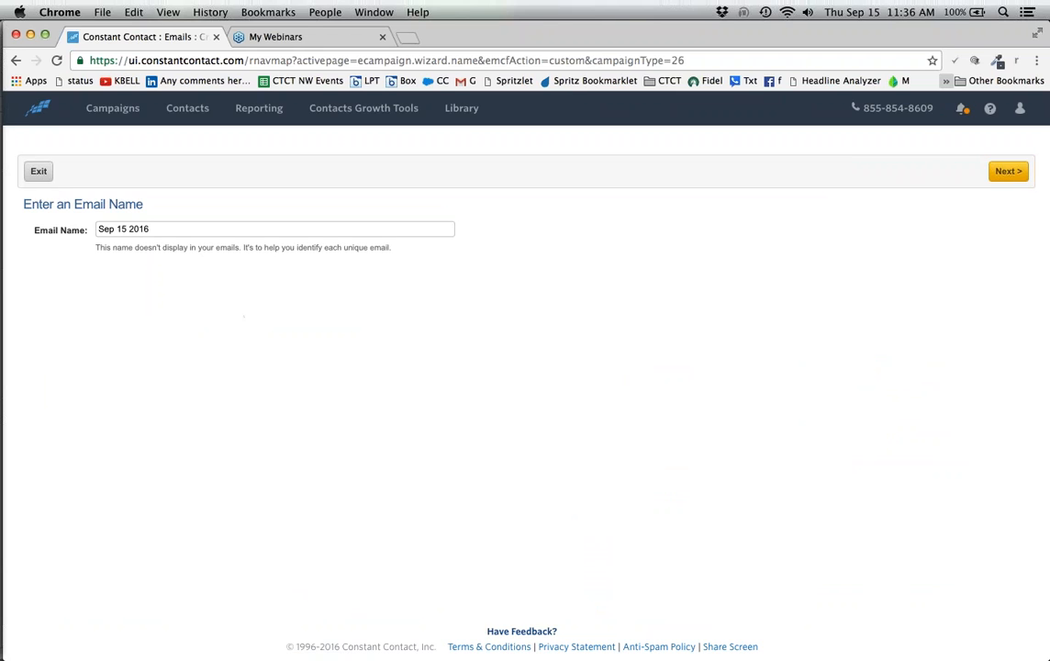
pyautogui.click(1006, 172)
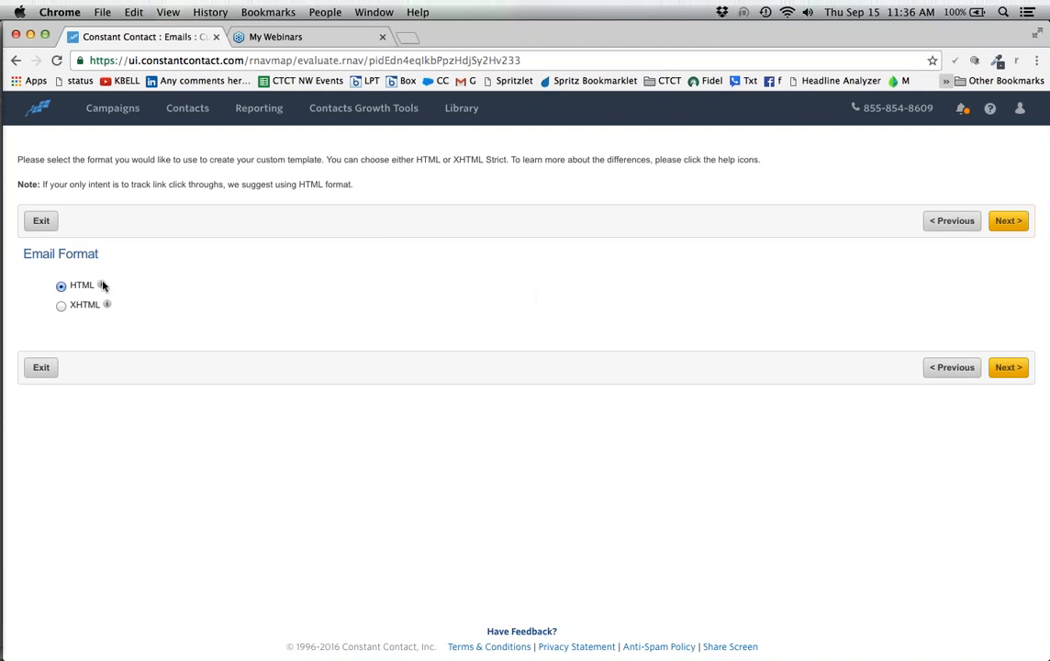
pyautogui.click(1007, 223)
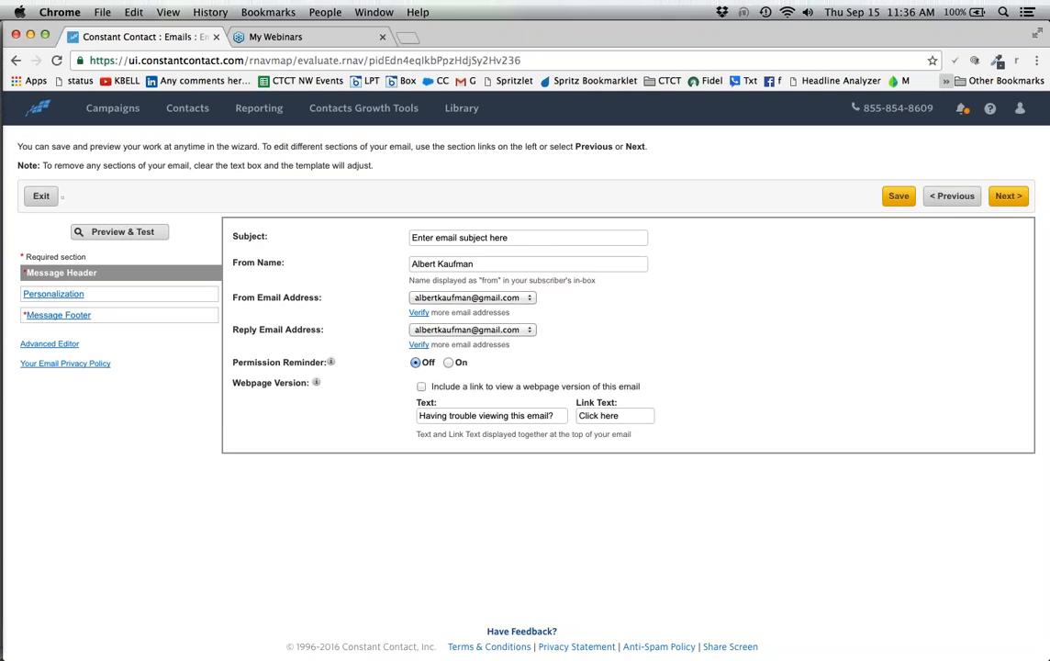
pyautogui.click(35, 202)
pyautogui.click(566, 241)
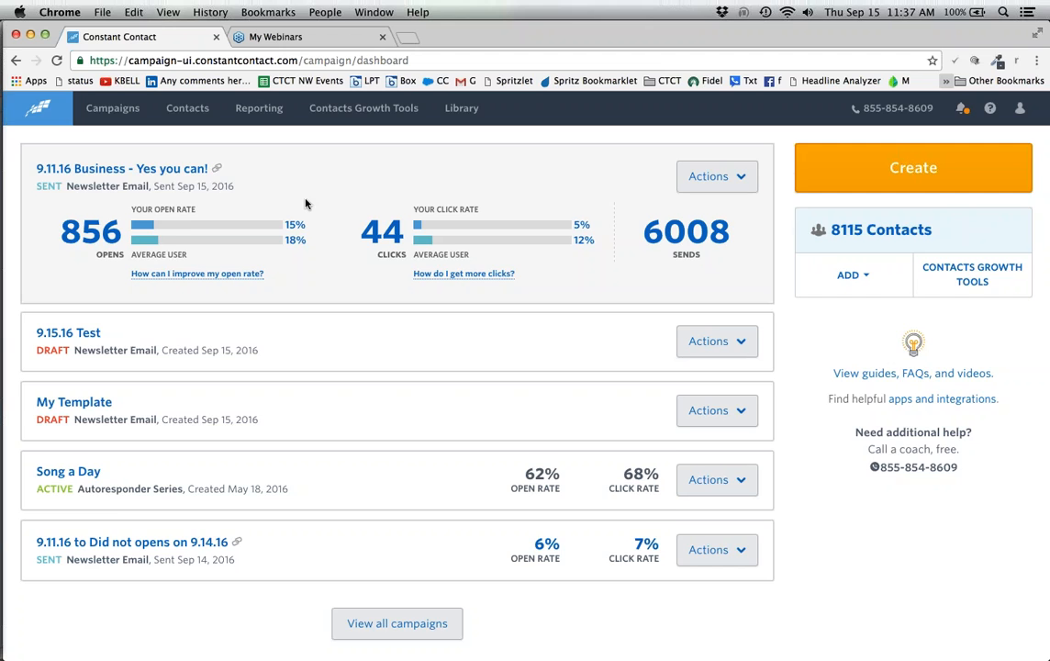
# Open the My Template draft from the dashboard for editing.
pyautogui.scroll(-1, 166, 192)
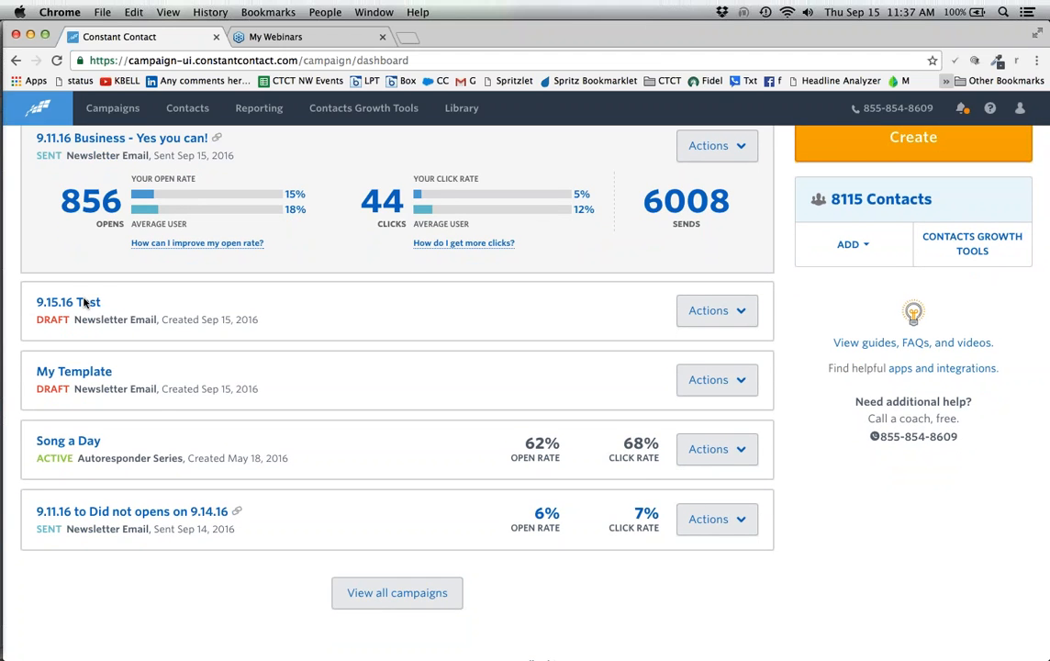
pyautogui.click(80, 376)
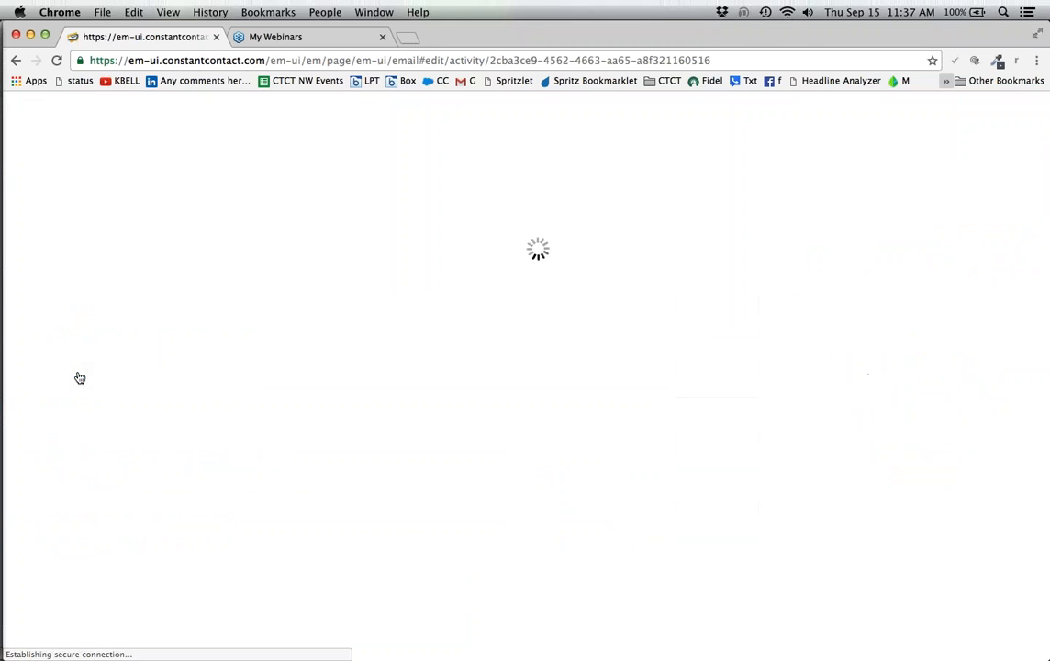